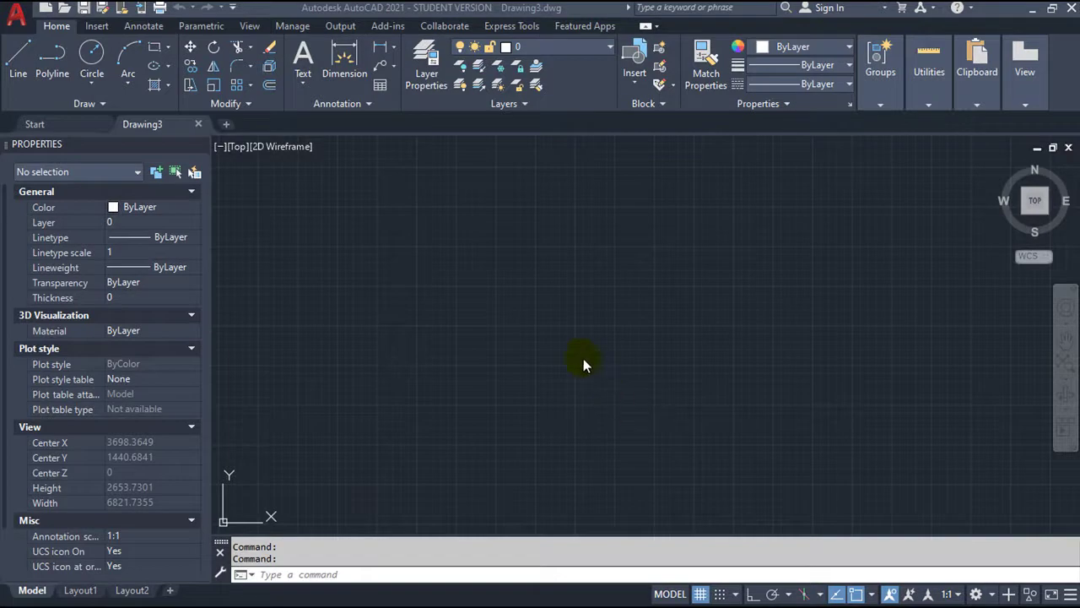
Draw a 420 by 297 rectangle with its first corner at 0,0.
click(155, 51)
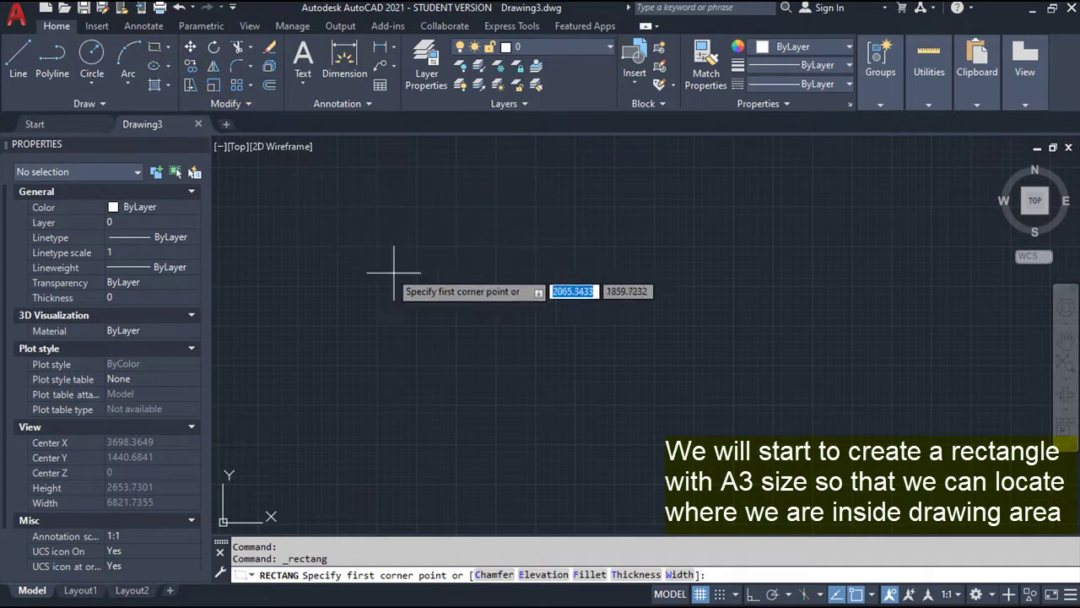
text(0,0)
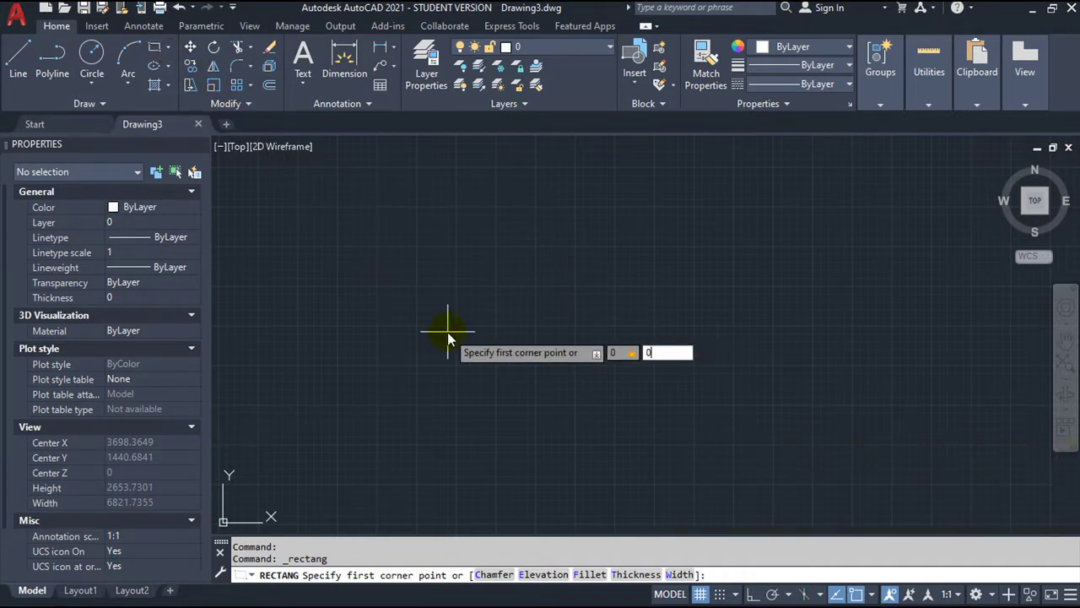
key(Return)
text(420)
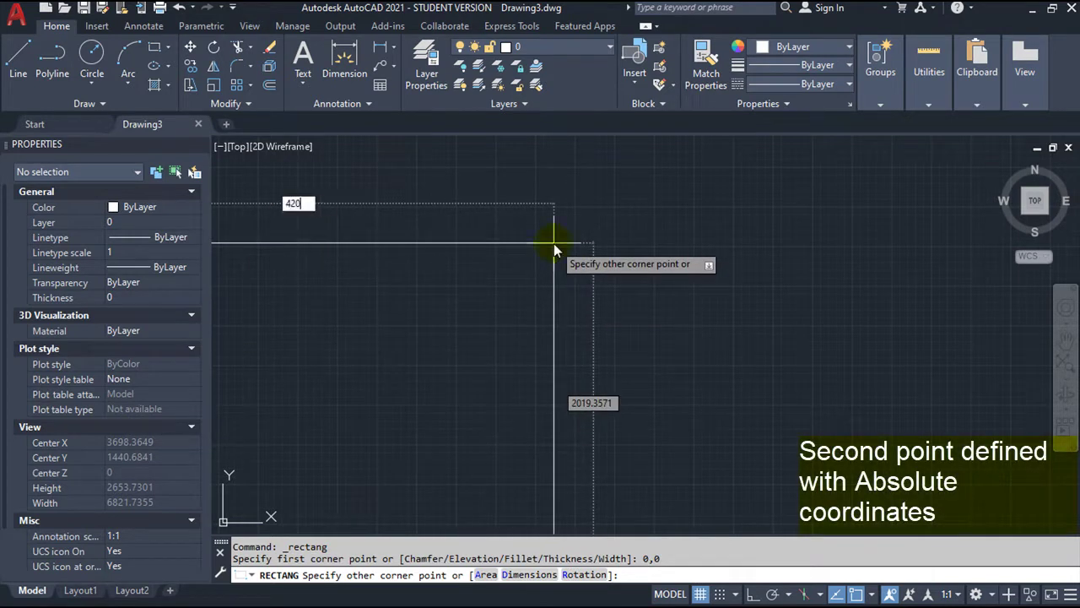
key(Tab)
text(7)
key(Return)
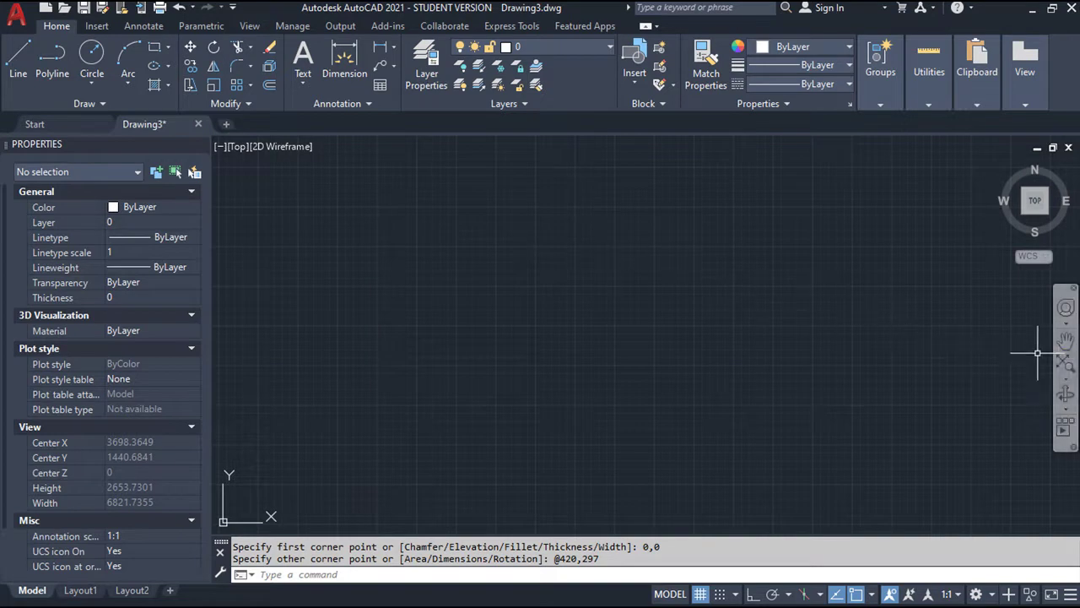
Zoom All so the whole A3 rectangle is in view.
click(1067, 379)
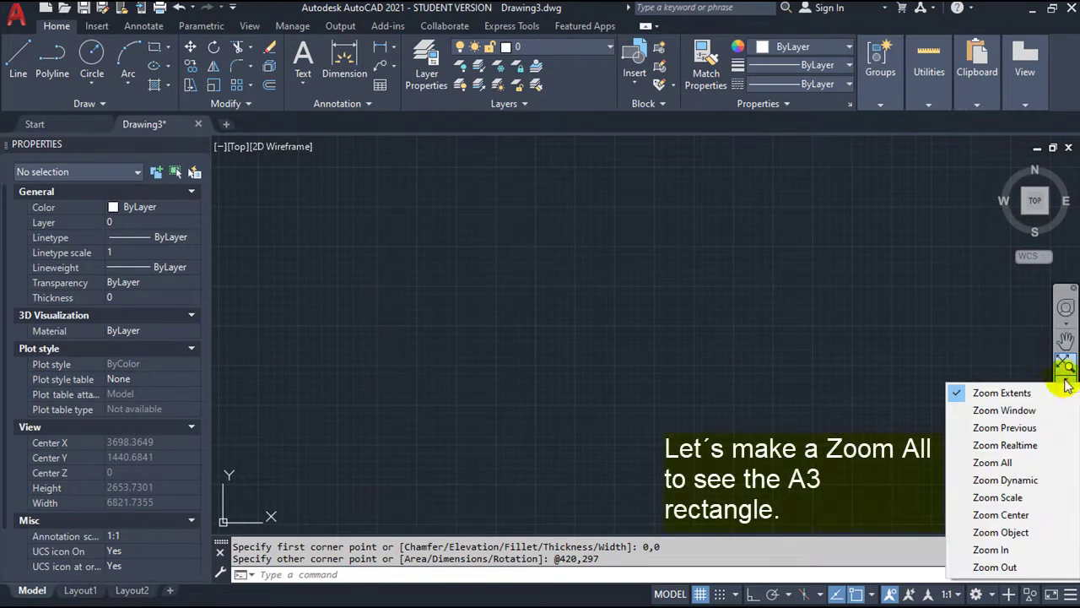
click(1021, 464)
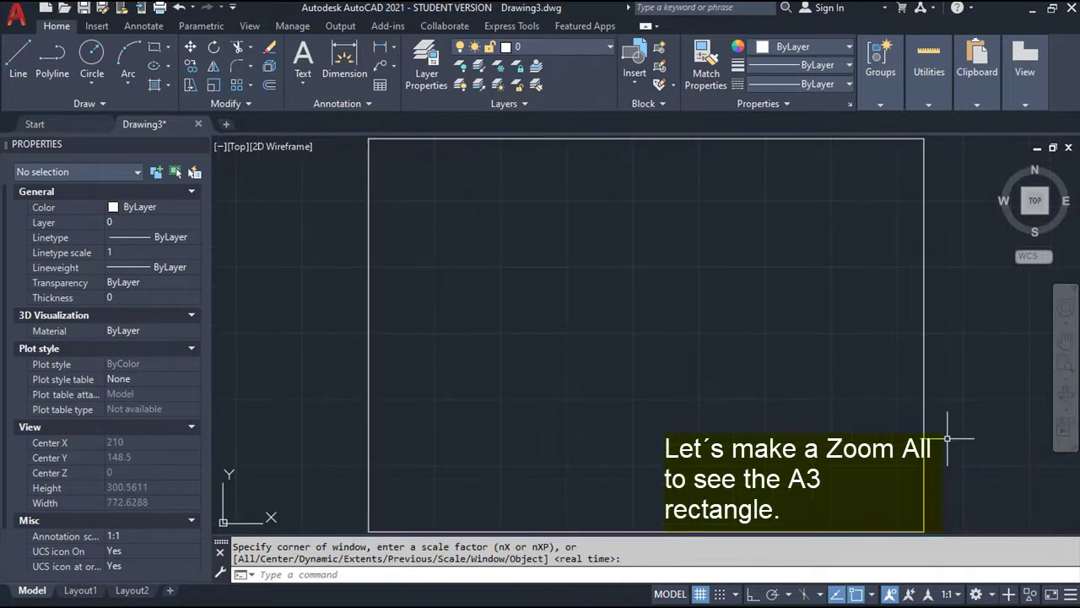
key(Escape)
key(Escape)
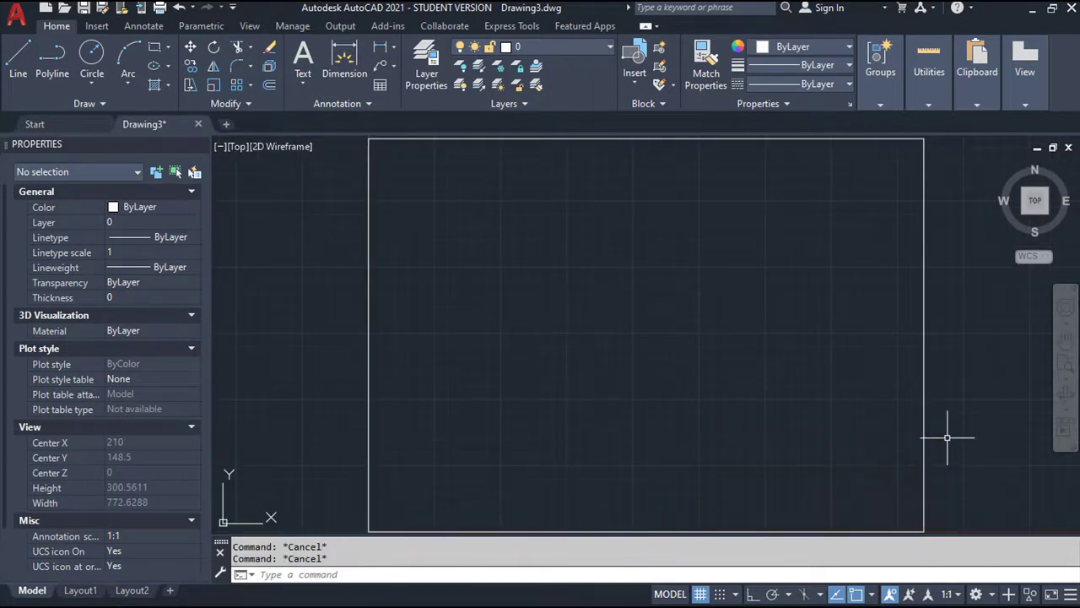
Set the drawing limits from 0,0 to 420,297 and turn limits checking ON.
text(mits)
key(Return)
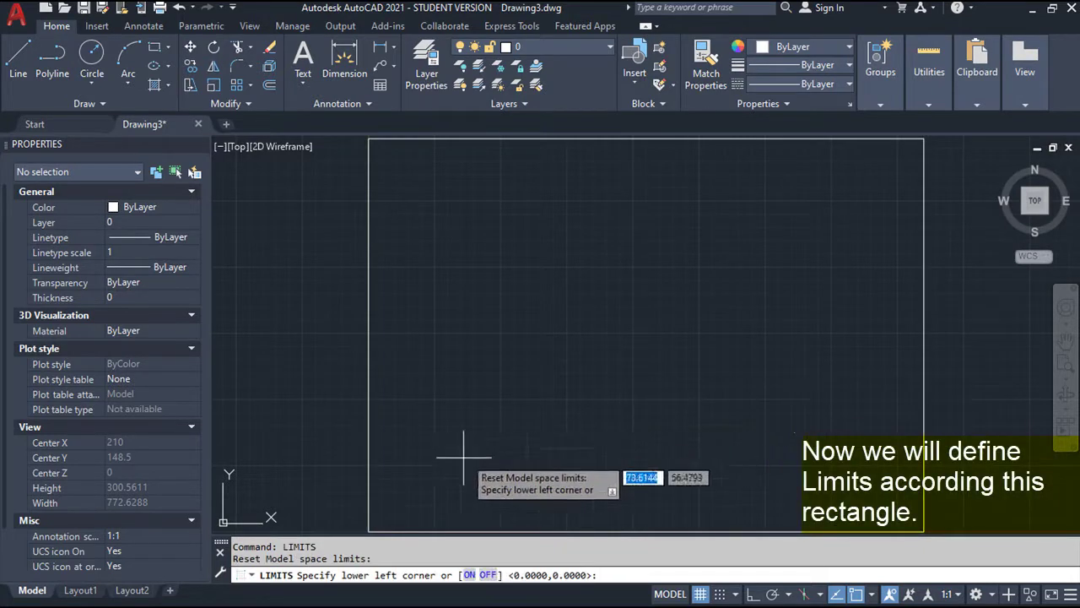
click(374, 529)
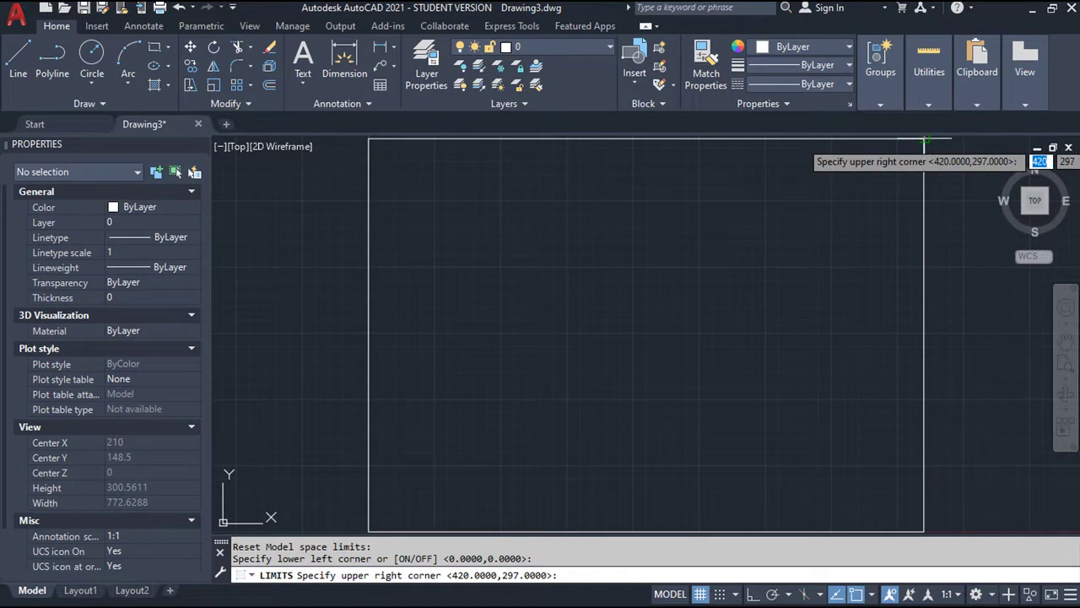
click(922, 141)
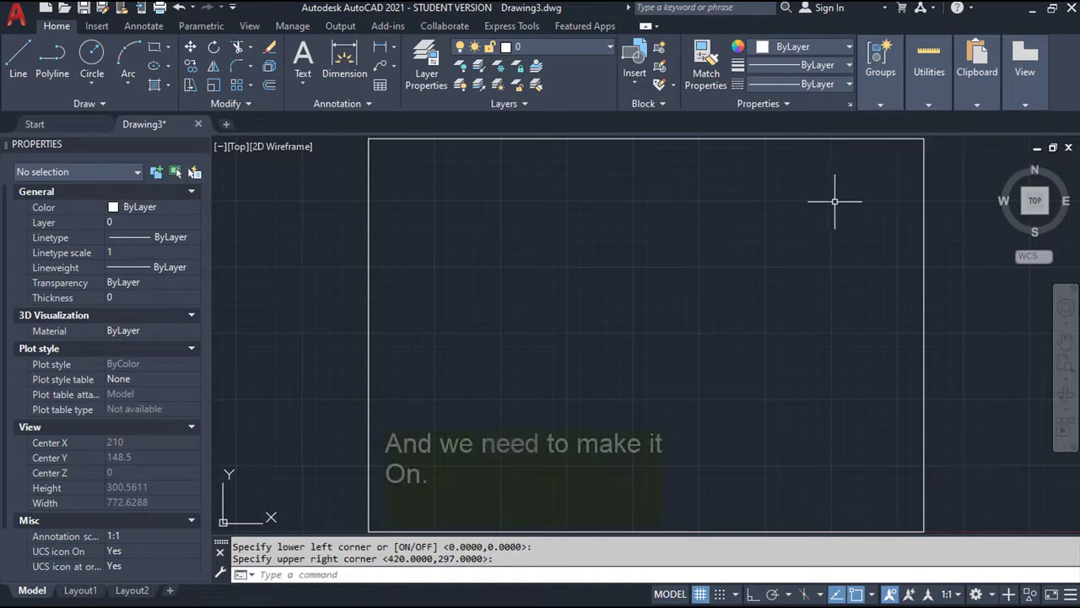
key(Return)
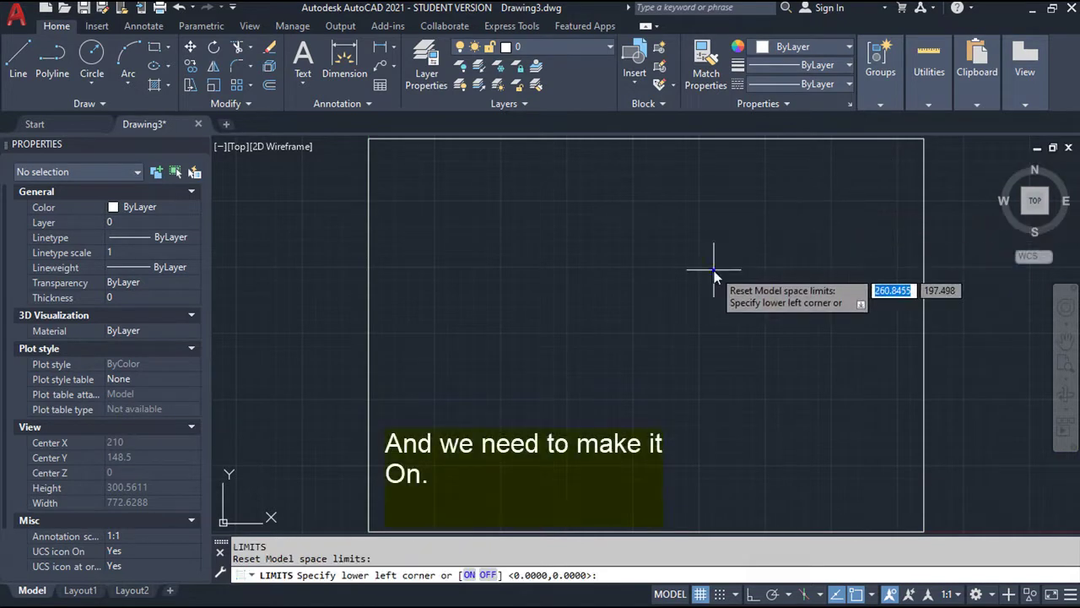
right_click(714, 272)
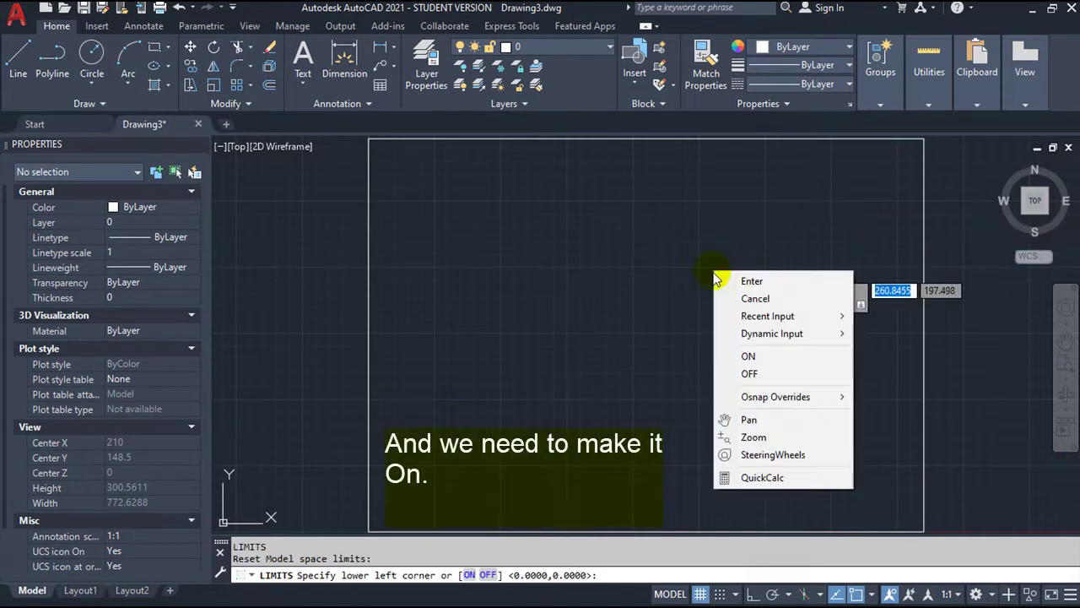
click(750, 357)
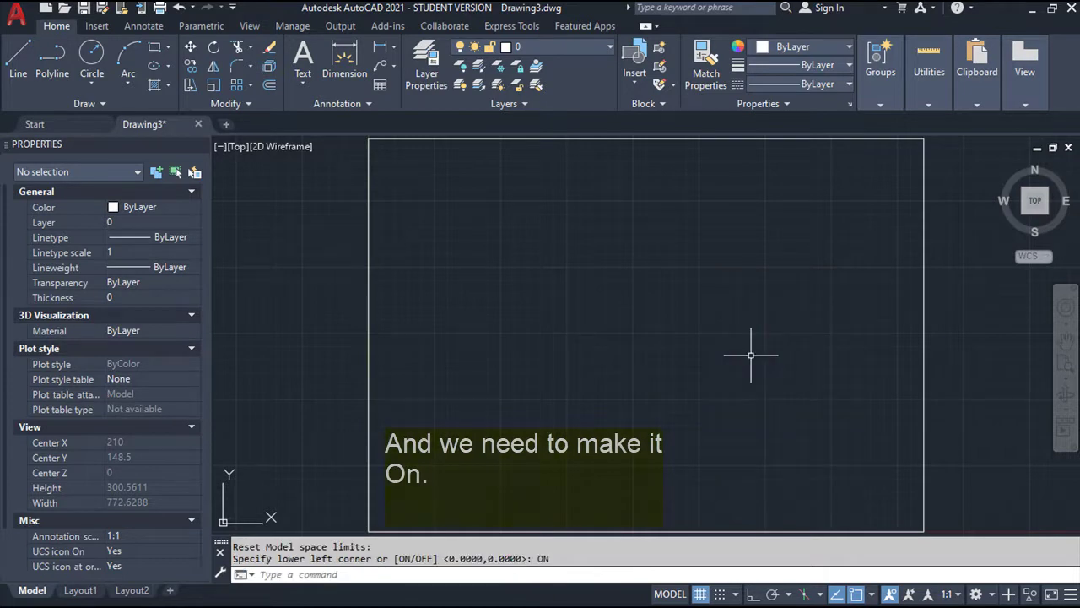
key(Escape)
key(Escape)
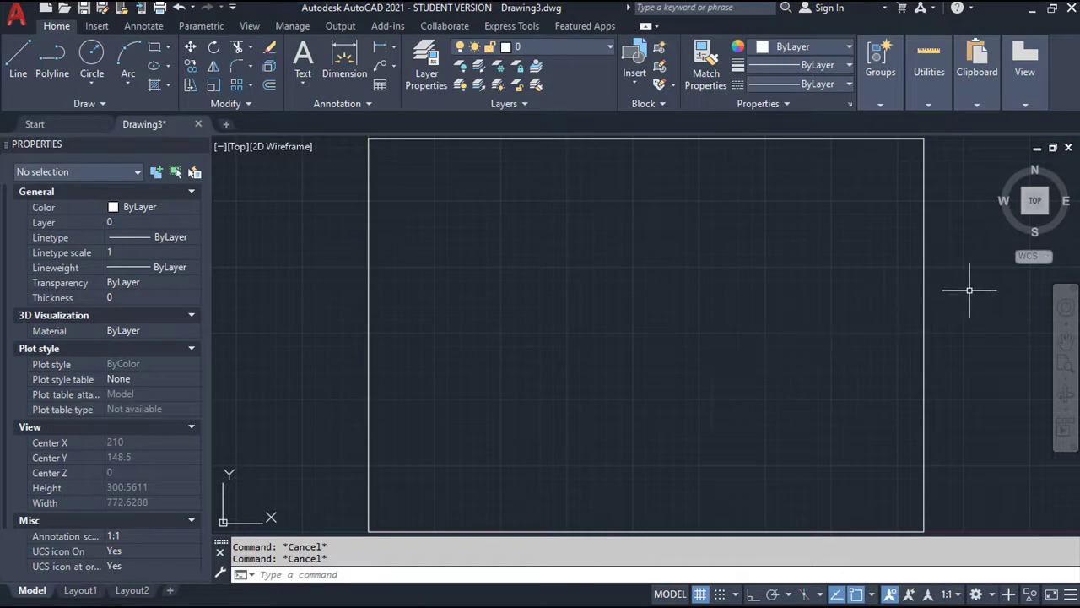
Create a new UCS with its origin in the rectangle's lower-left area, keeping the default X-axis.
click(1047, 257)
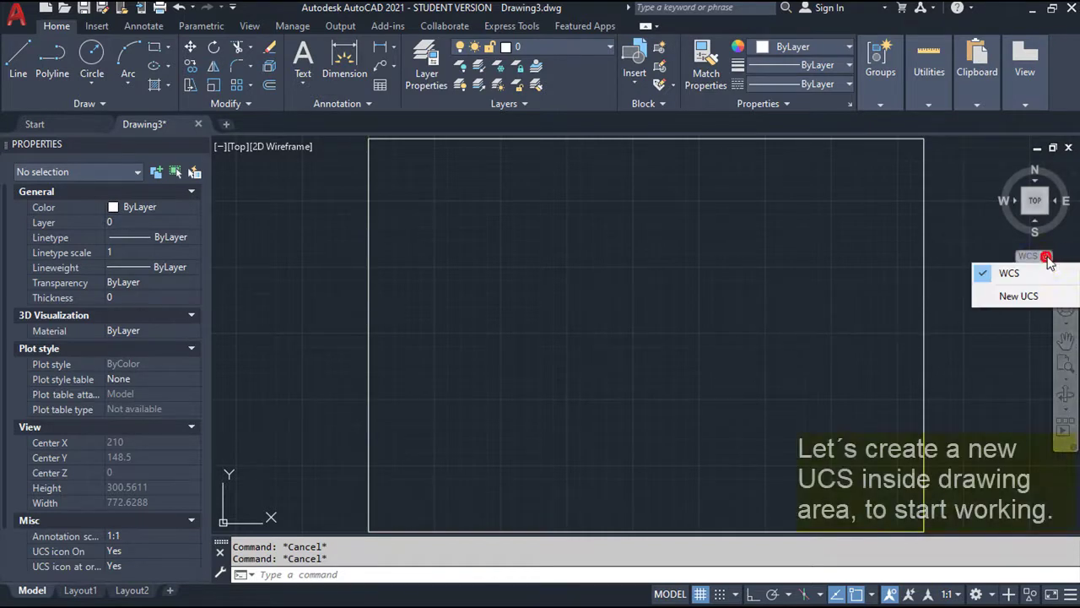
click(1021, 295)
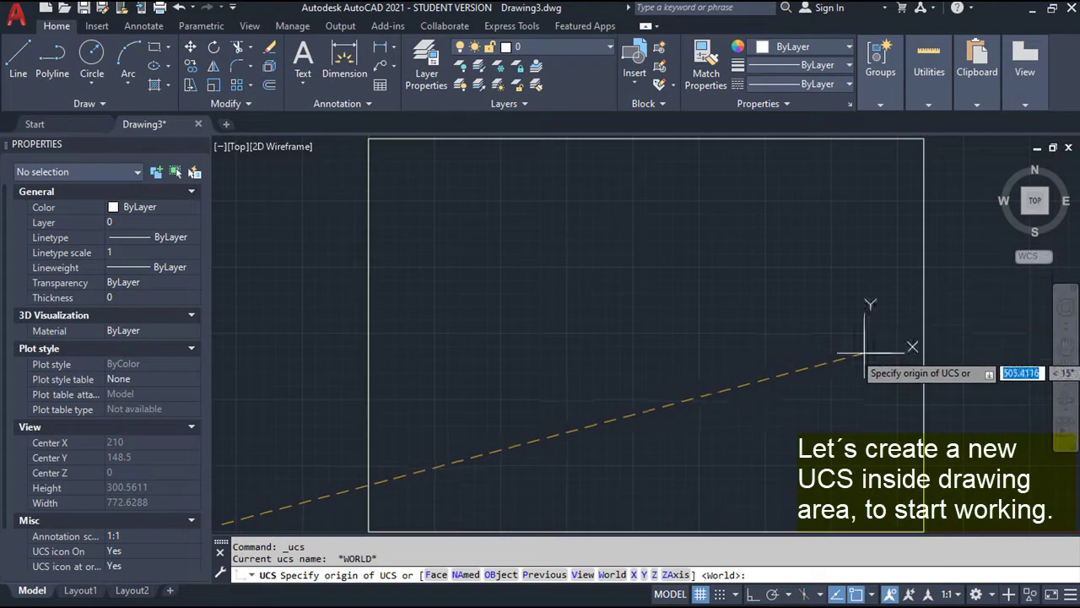
click(492, 453)
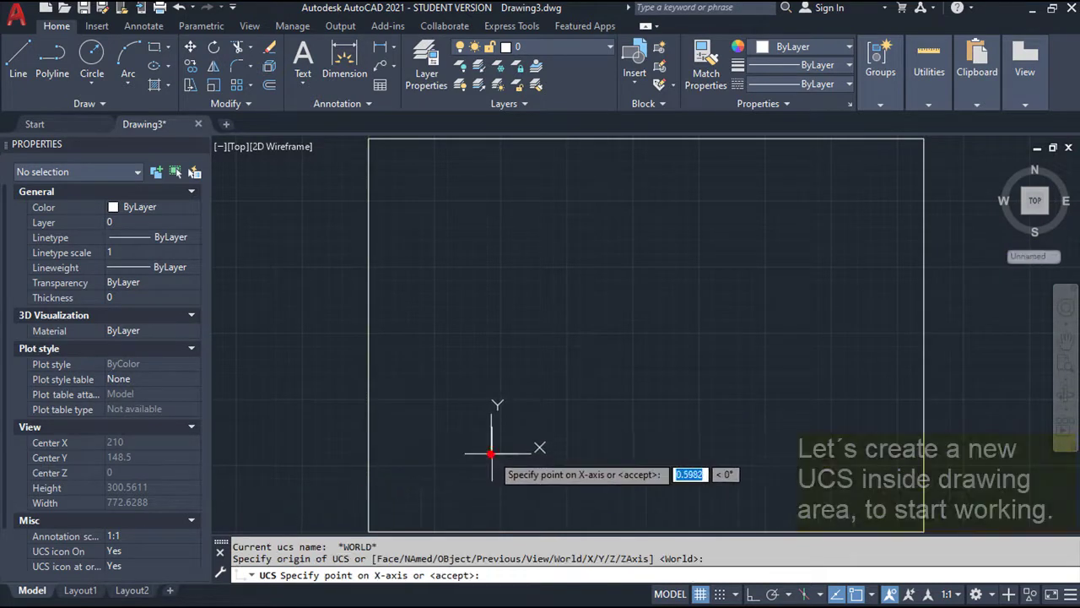
key(Return)
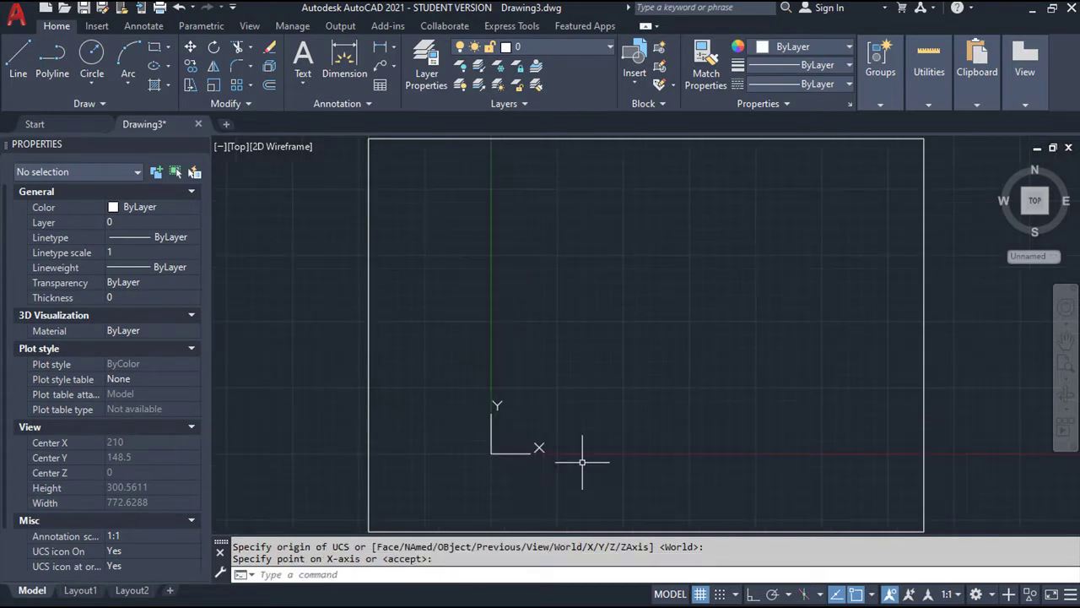
key(Escape)
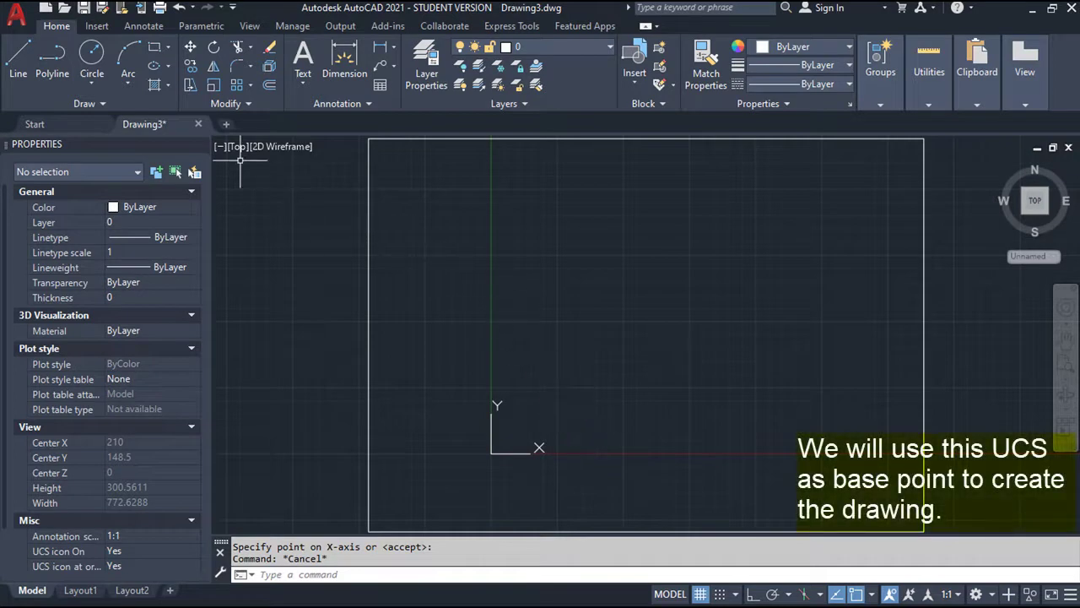
Start a line at the UCS origin with Ortho on and draw 100 units up.
click(19, 57)
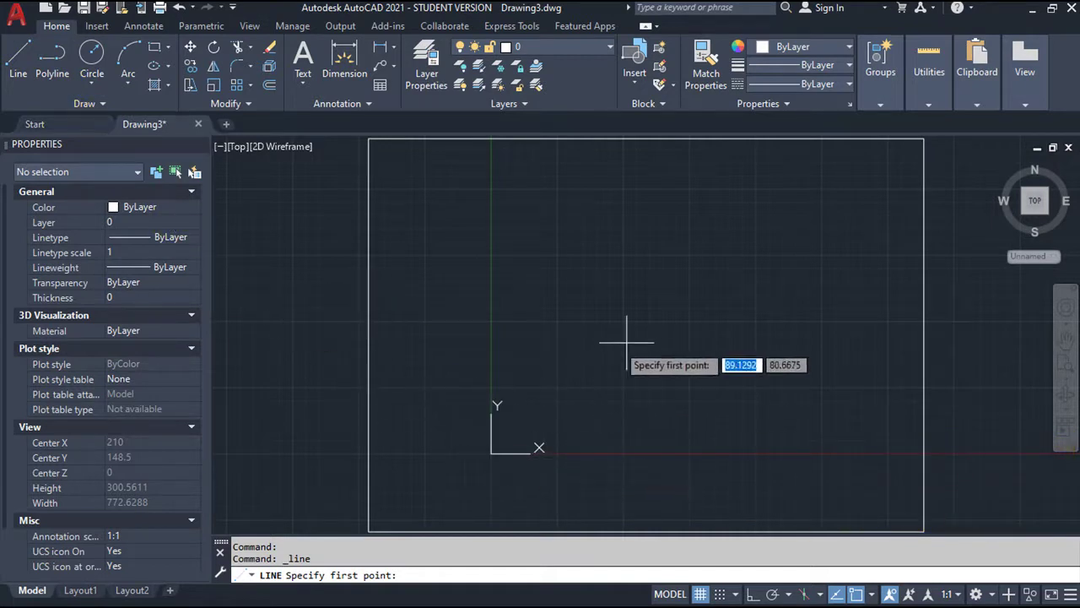
text(0,0)
key(Return)
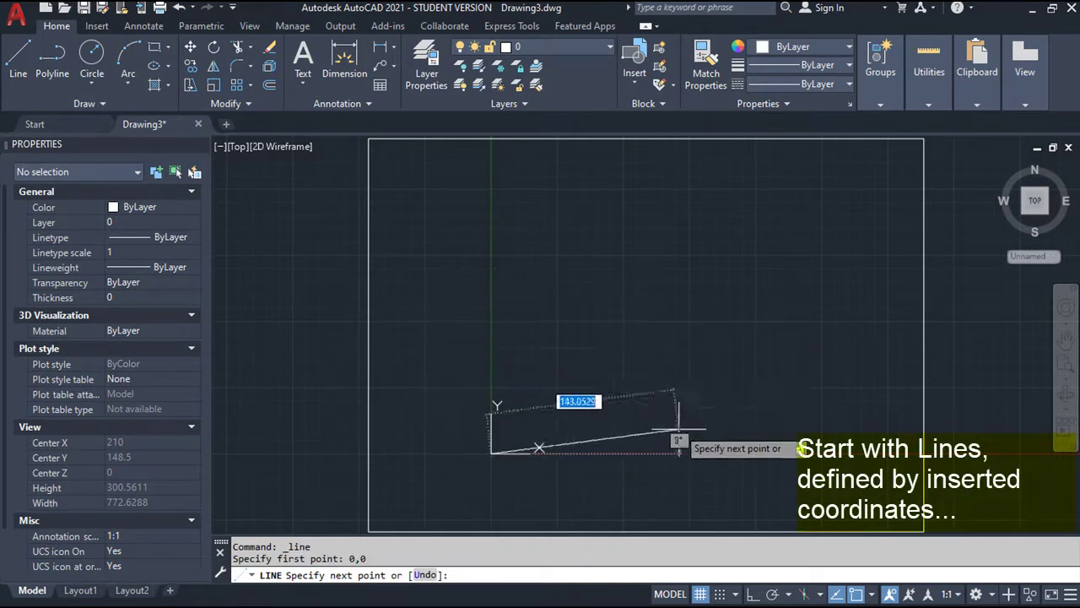
click(752, 593)
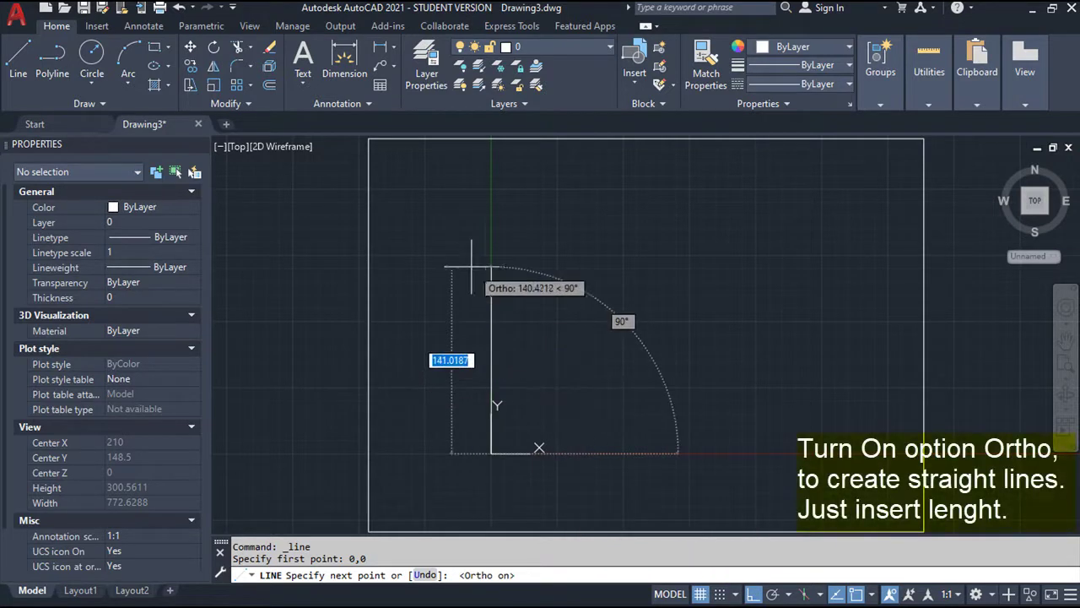
text(100)
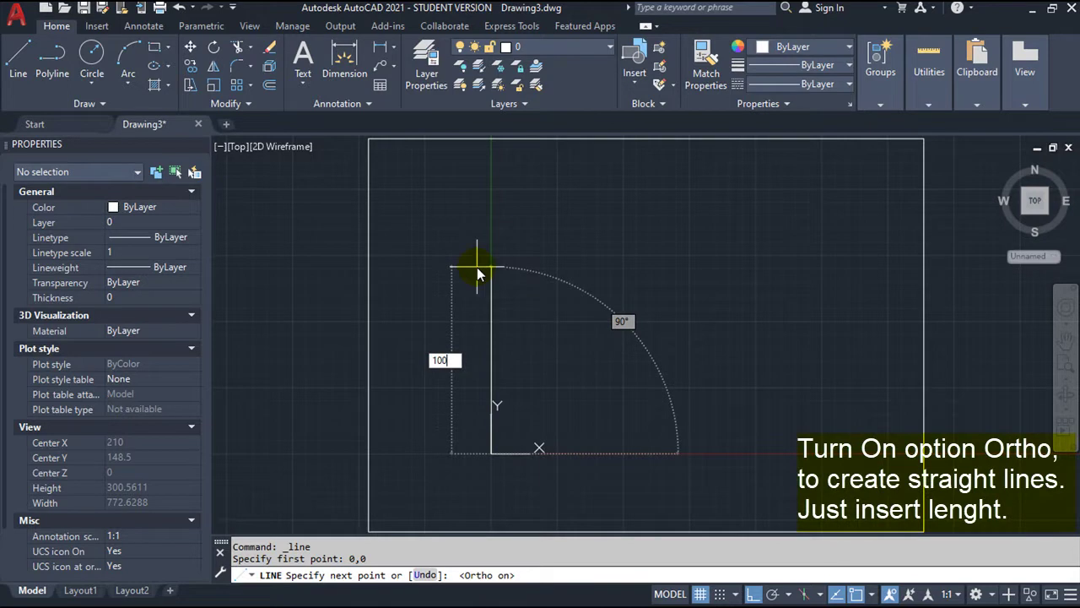
key(Return)
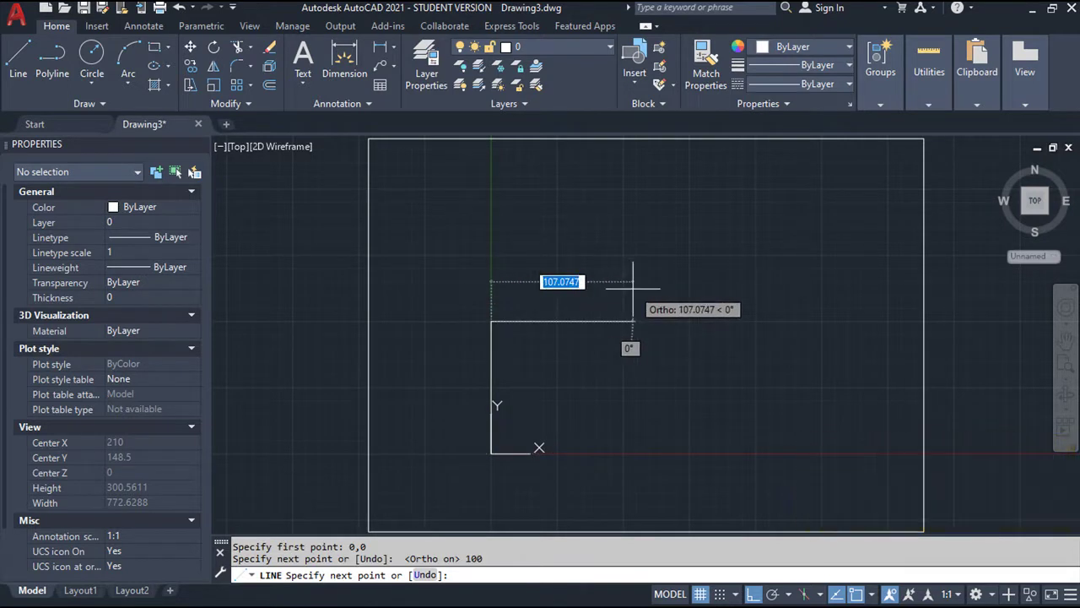
Continue the line 120 then 30 across, then 35 down past Y0, and recentre the view.
text(120)
key(Return)
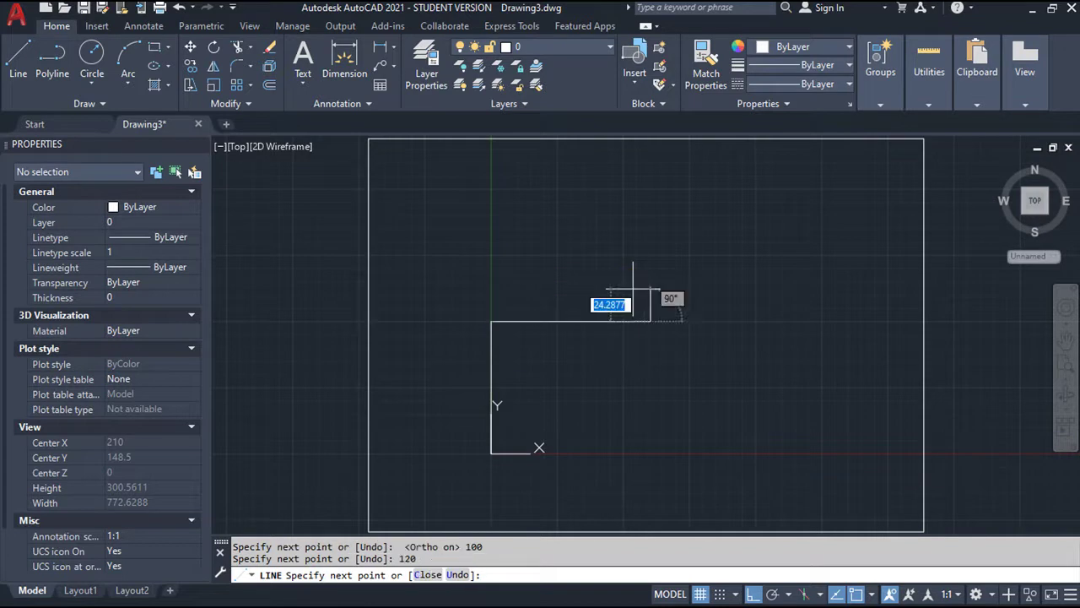
text(30)
key(Return)
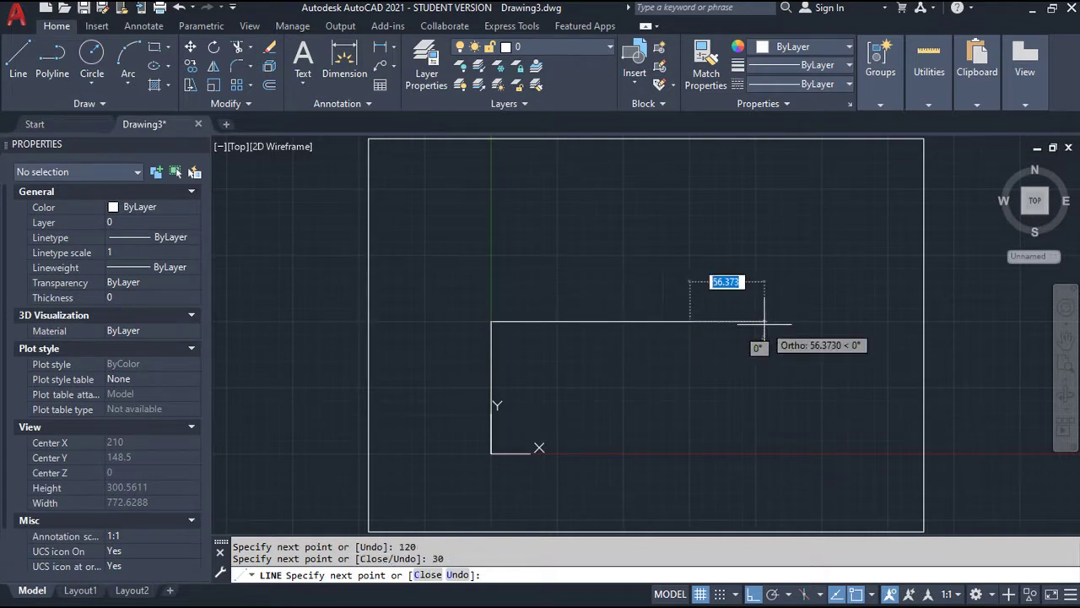
text(35)
key(Return)
key(Return)
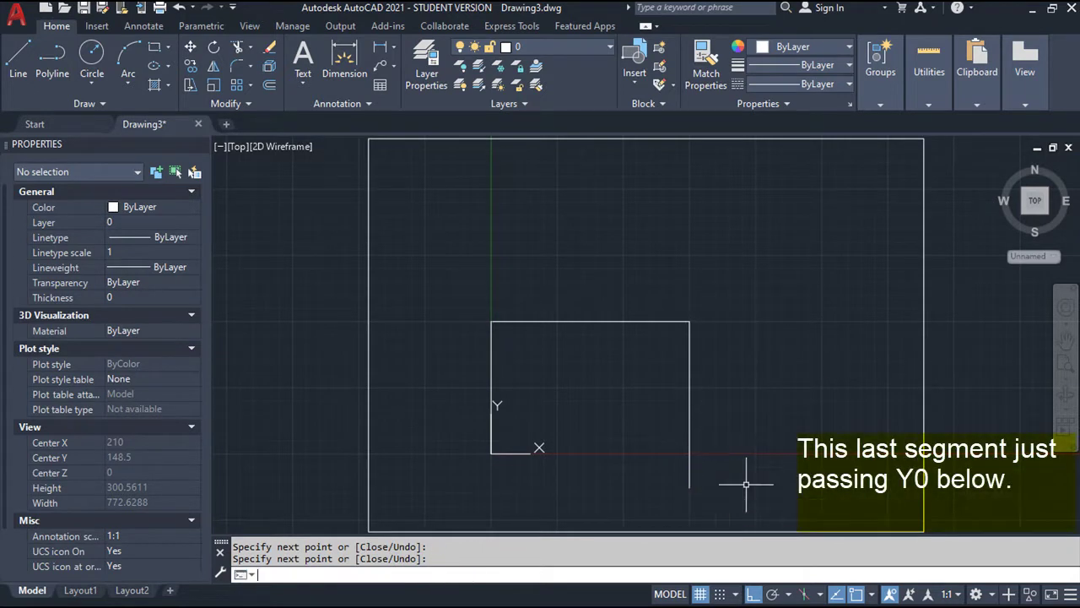
scroll(749, 473, down, 1)
scroll(753, 446, down, 1)
scroll(753, 446, up, 2)
scroll(754, 445, up, 1)
scroll(742, 442, up, 1)
scroll(743, 442, down, 1)
mouse_move(747, 442)
middle_down()
mouse_move(785, 391)
mouse_move(834, 387)
middle_up()
Draw a 134-unit bottom line from the lower-left corner.
key(Escape)
key(Escape)
key(Escape)
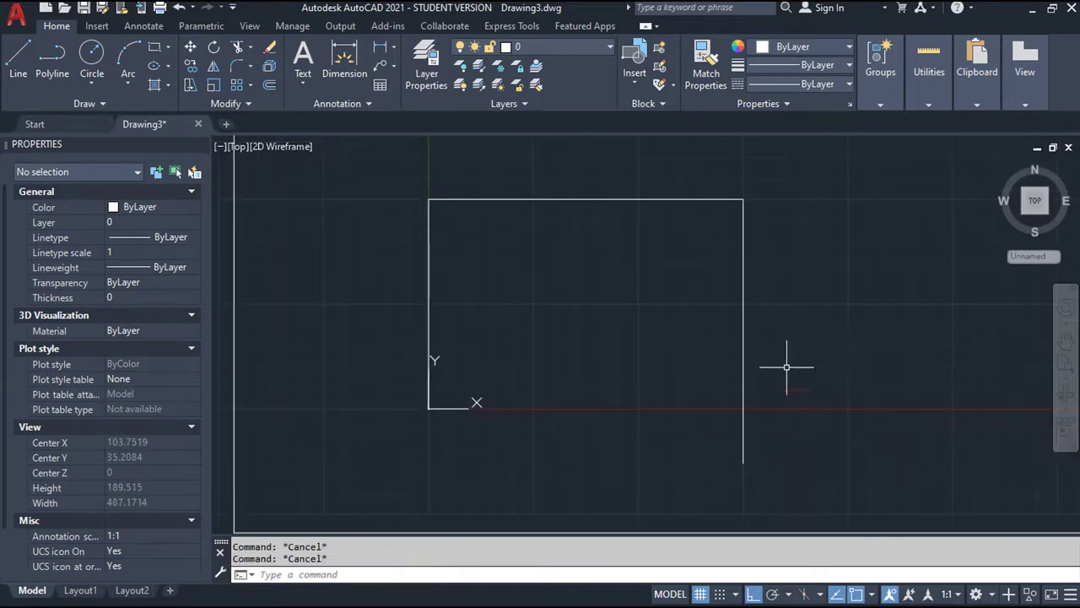
click(19, 57)
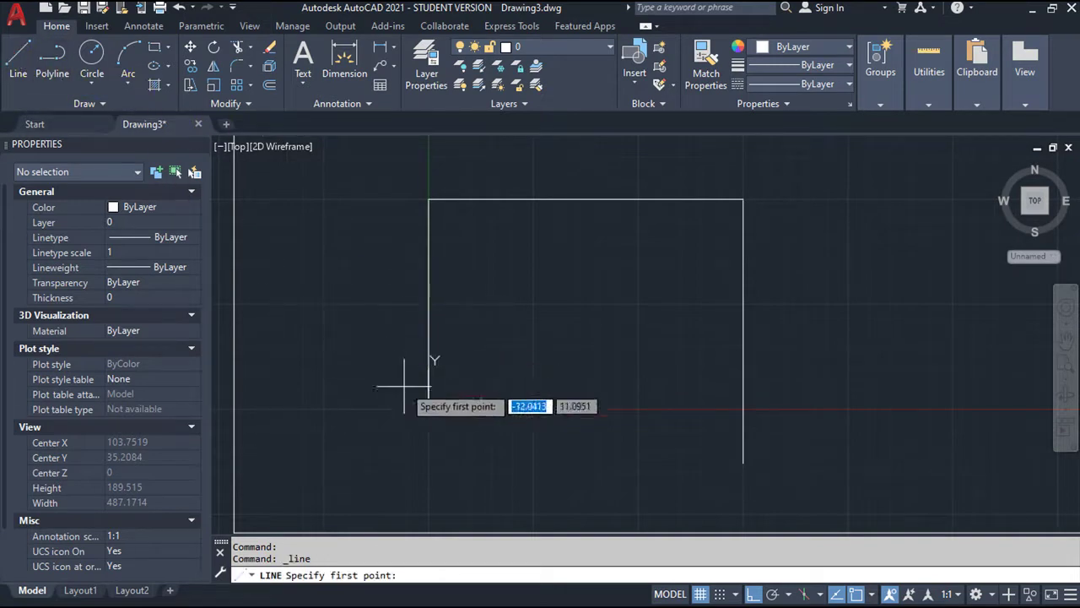
click(430, 408)
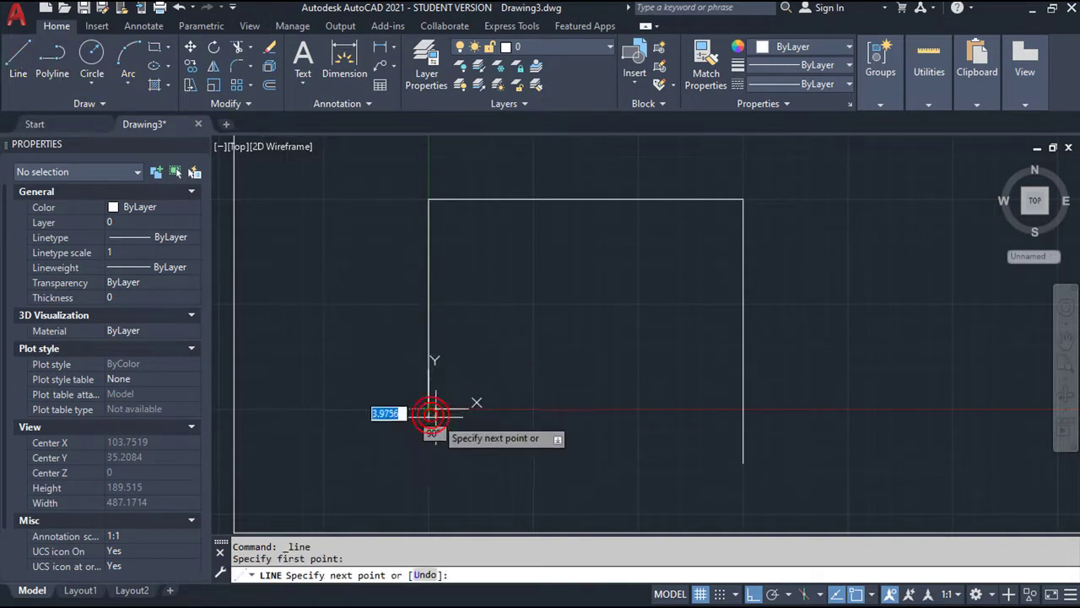
text(134)
key(Return)
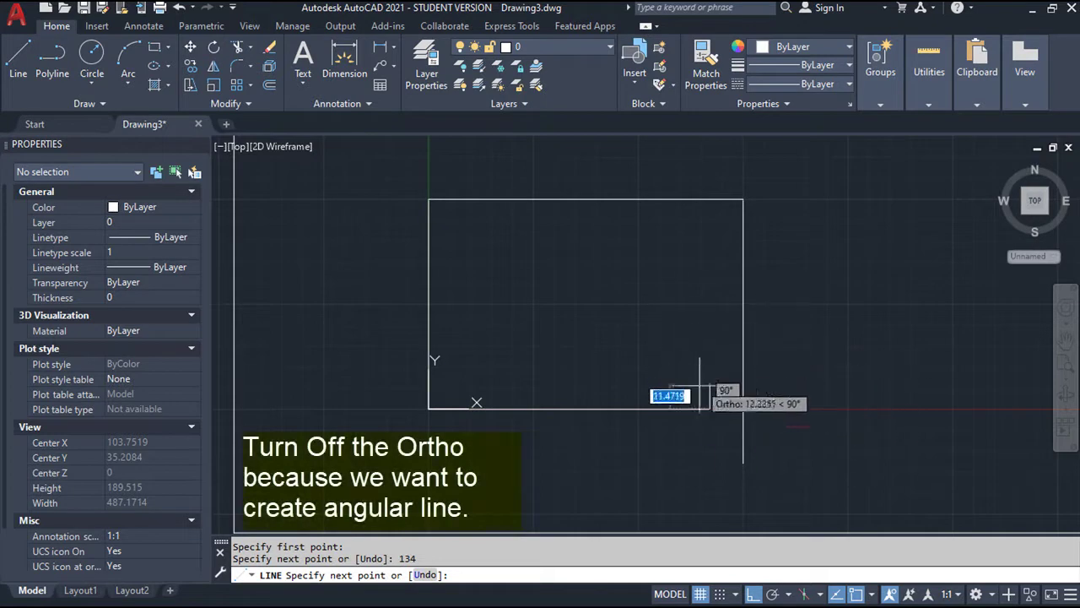
With Ortho off, continue with a 60-unit line at 65 degrees.
click(752, 594)
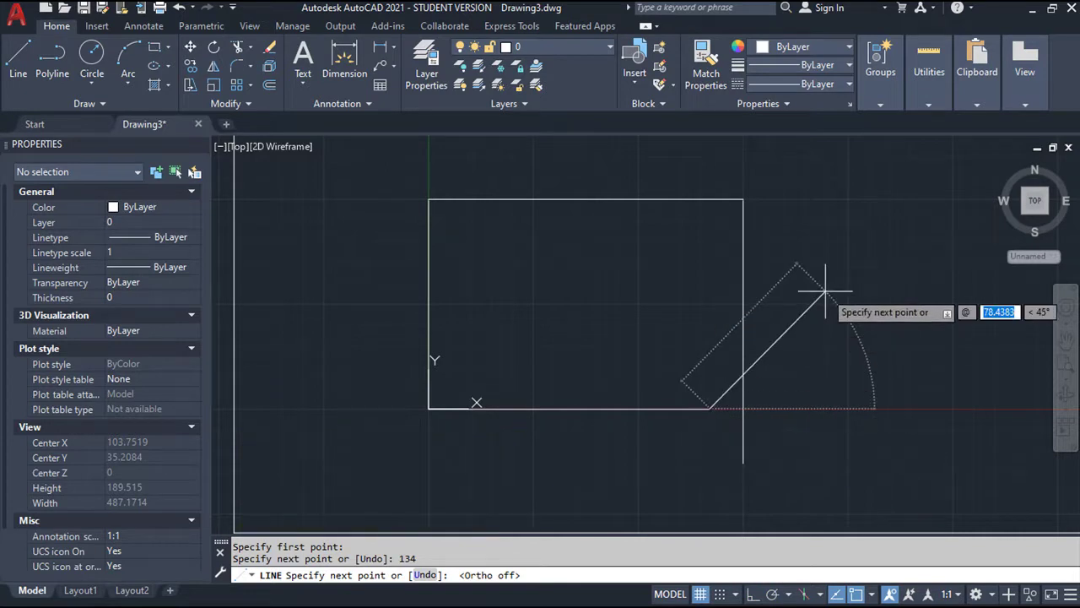
text(60)
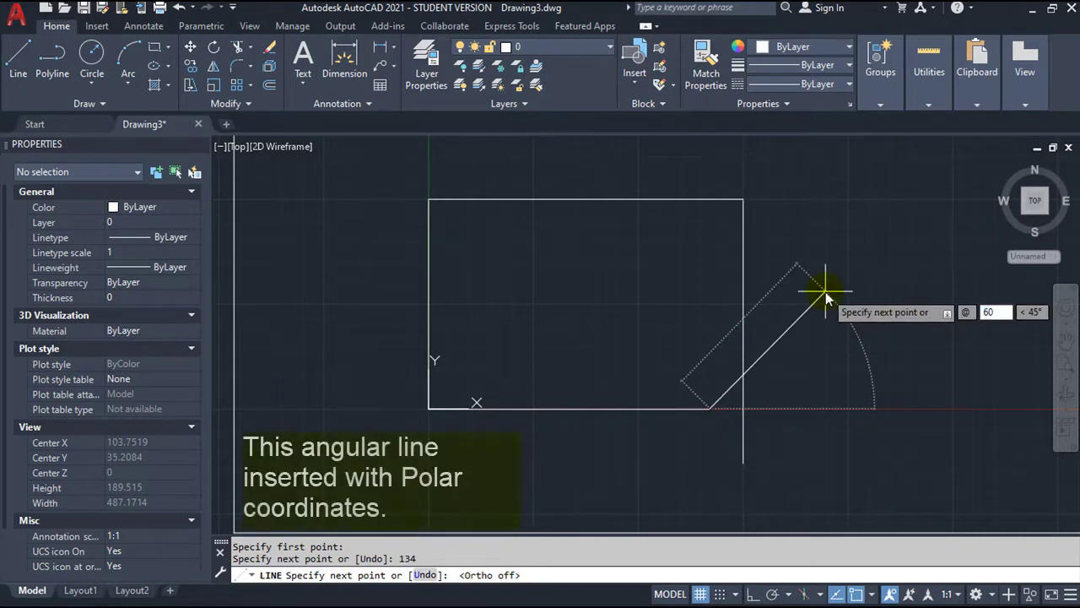
key(Tab)
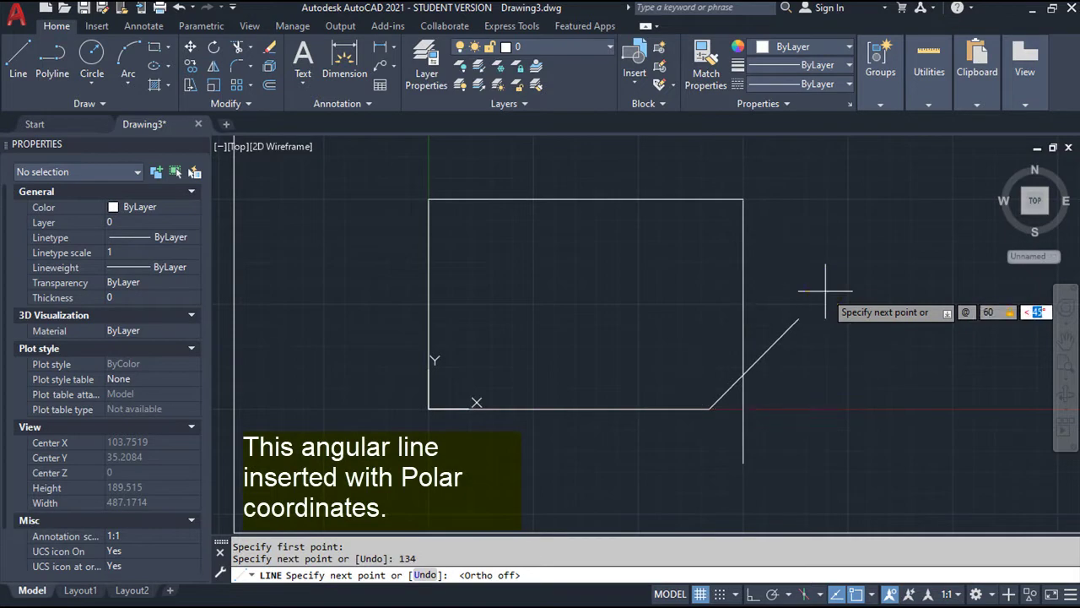
text(65)
key(Return)
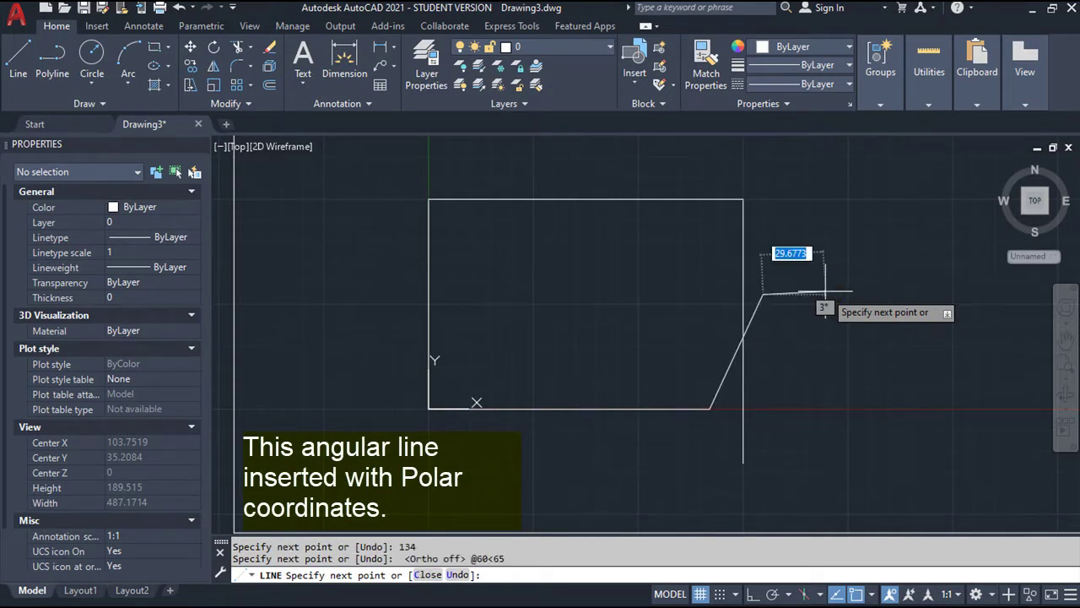
key(Return)
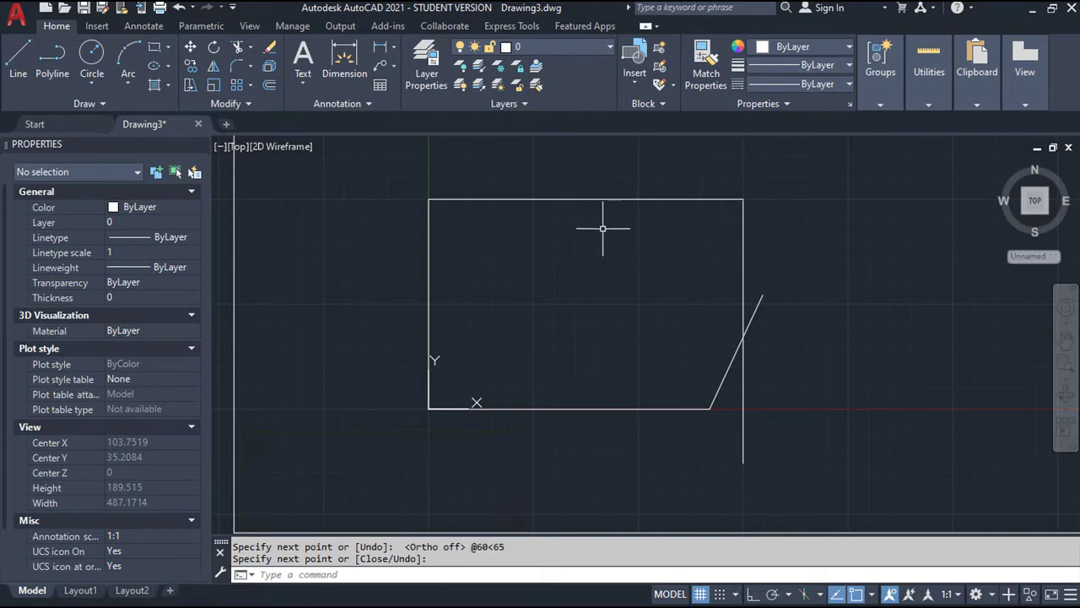
Draw a slanted line from the top edge down to the intersection point.
click(18, 55)
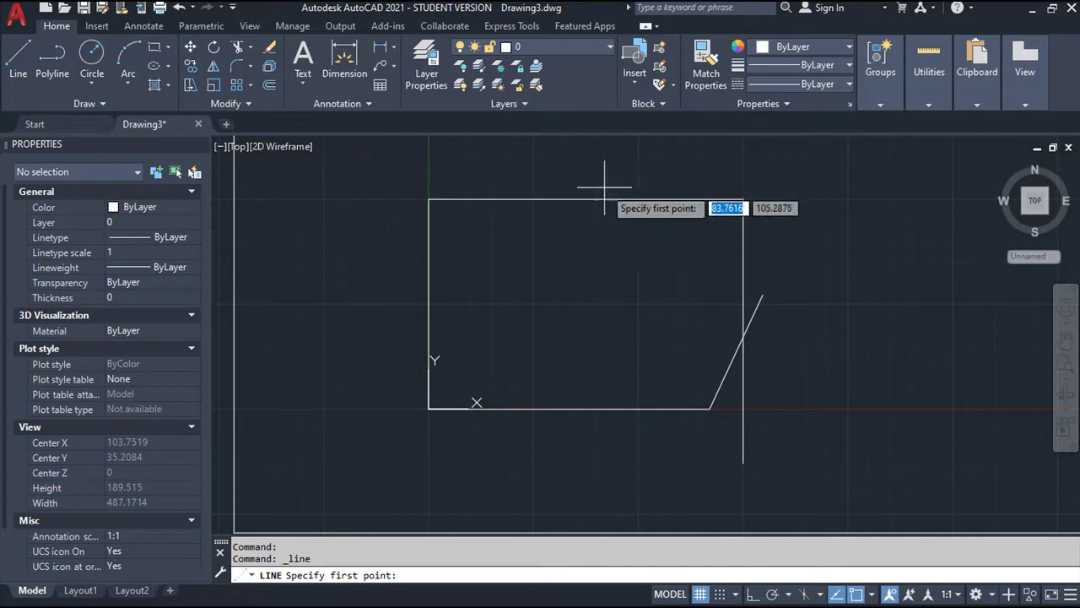
click(680, 200)
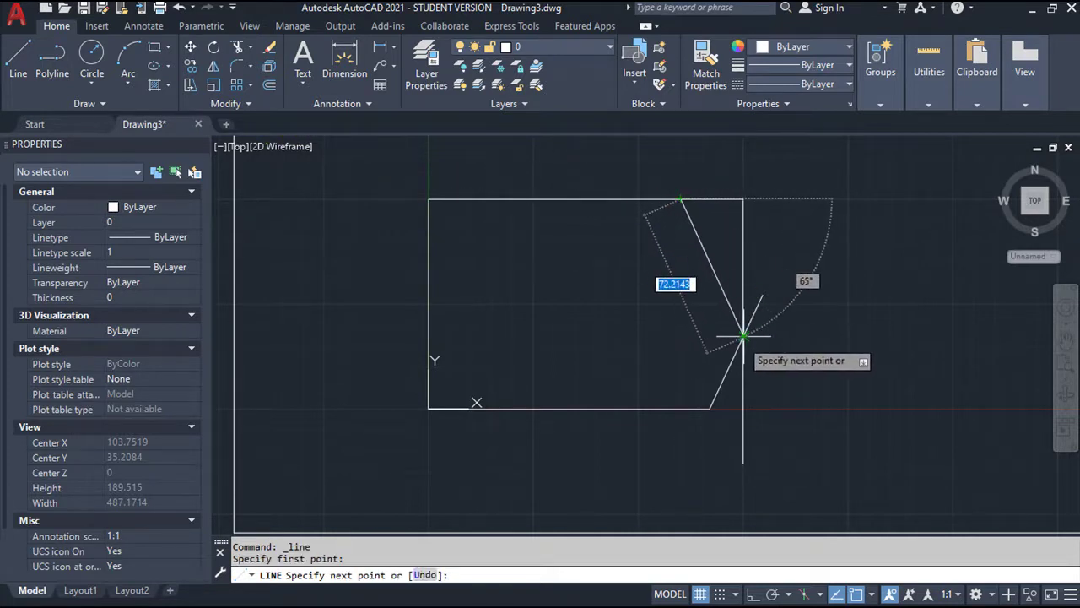
click(742, 341)
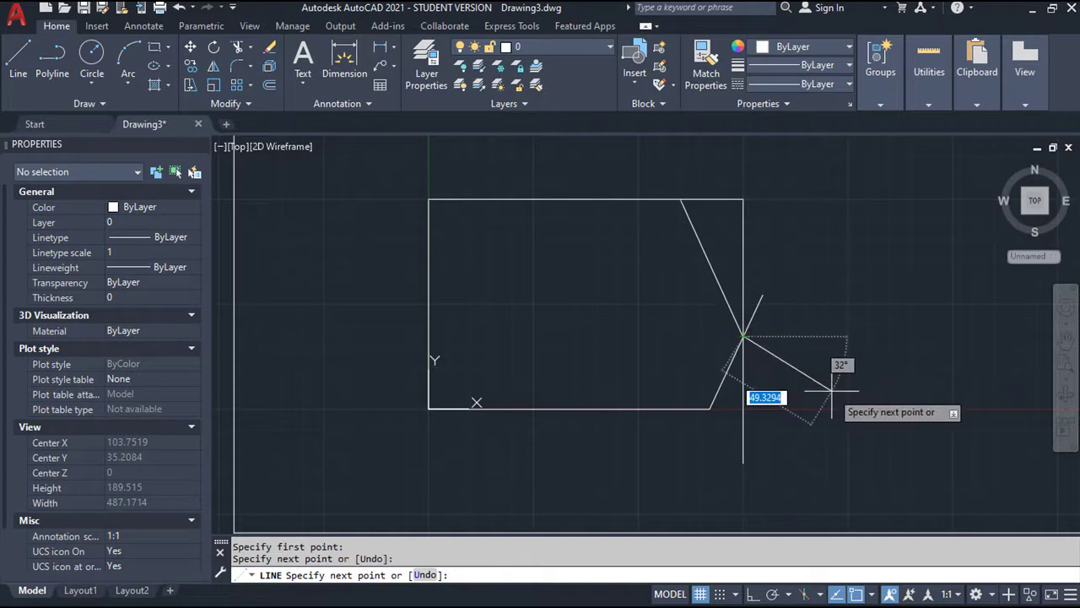
key(Return)
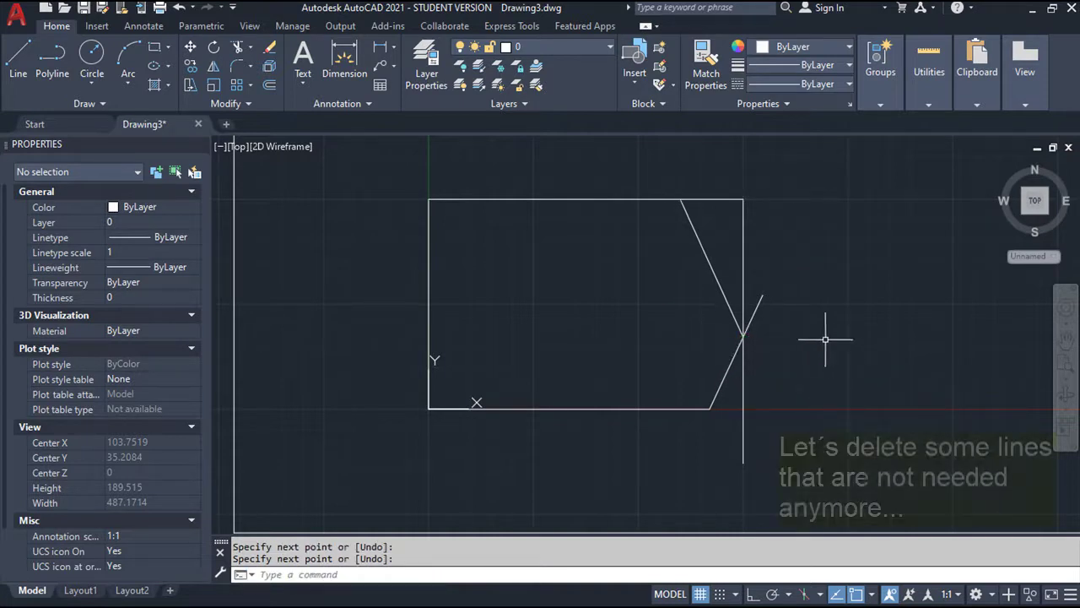
Erase the leftover top stub and vertical line.
click(769, 245)
click(741, 176)
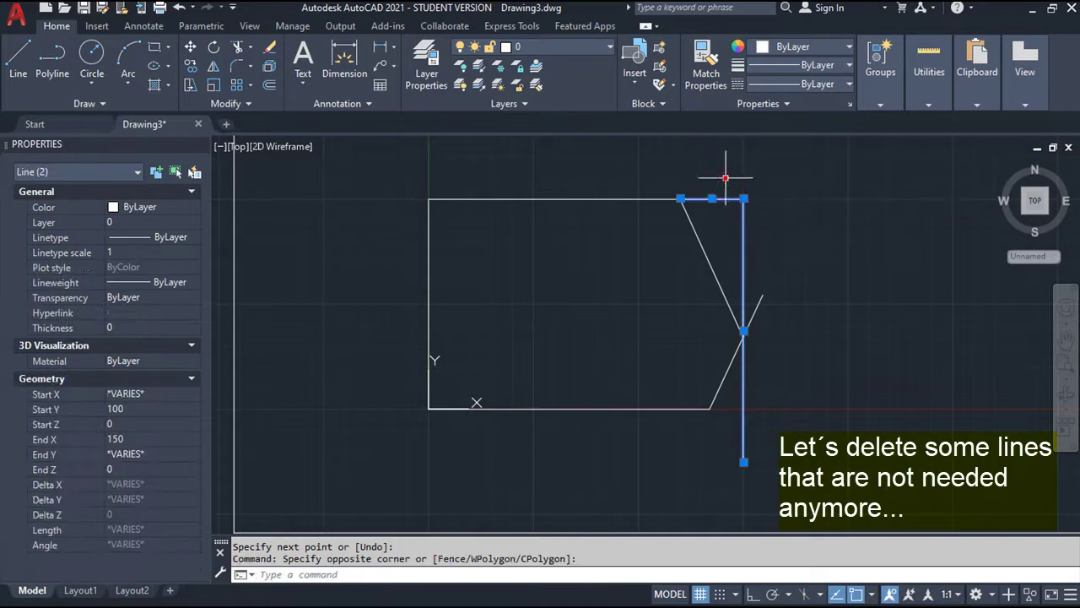
key(Delete)
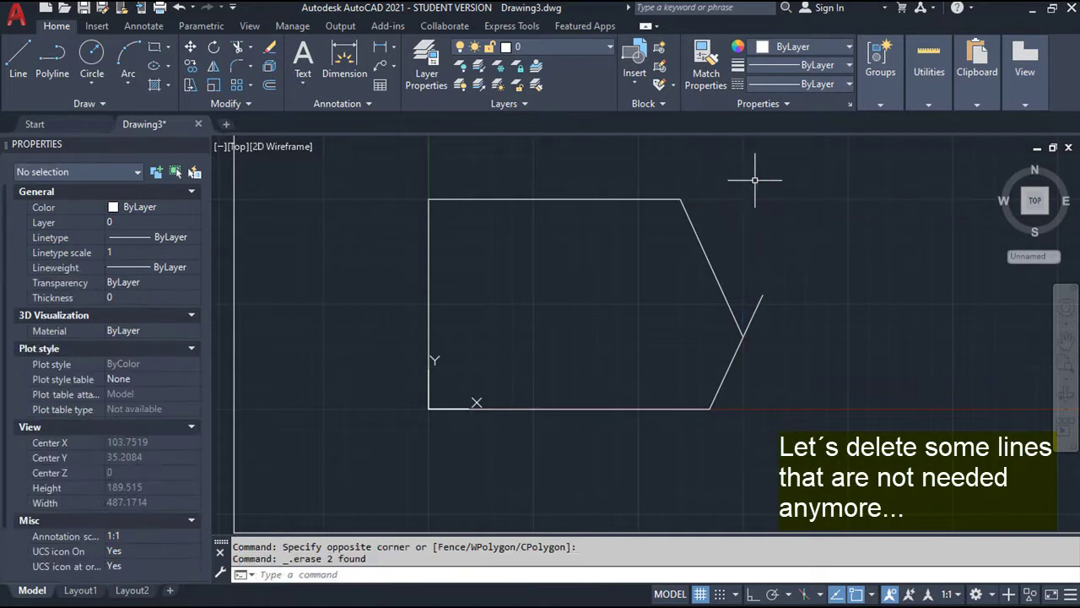
key(Escape)
key(Escape)
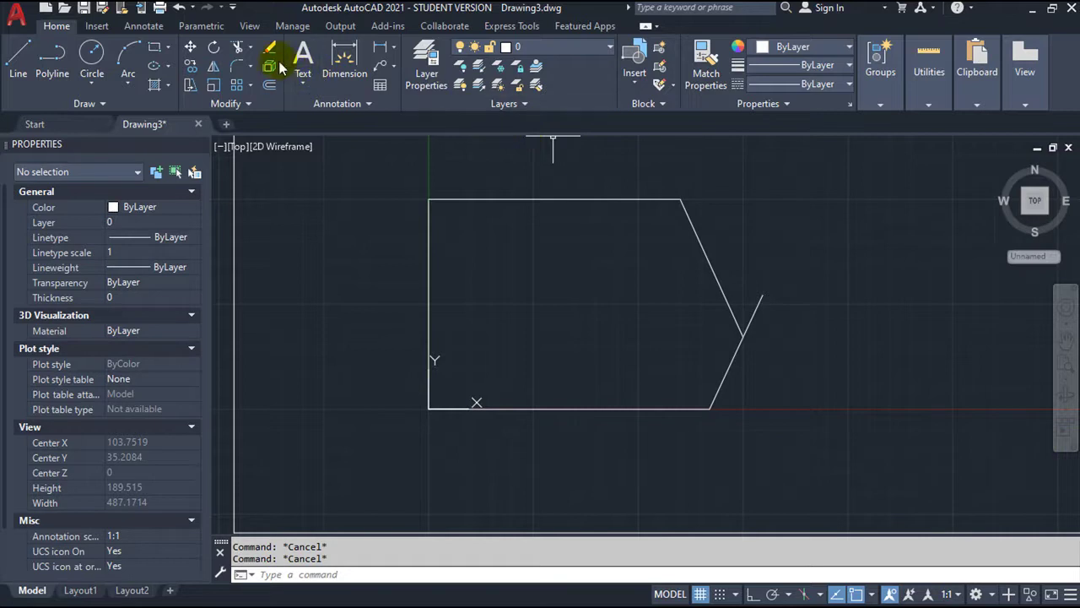
Trim the angled line's overshoot past the corner and recentre the plate outline.
click(241, 48)
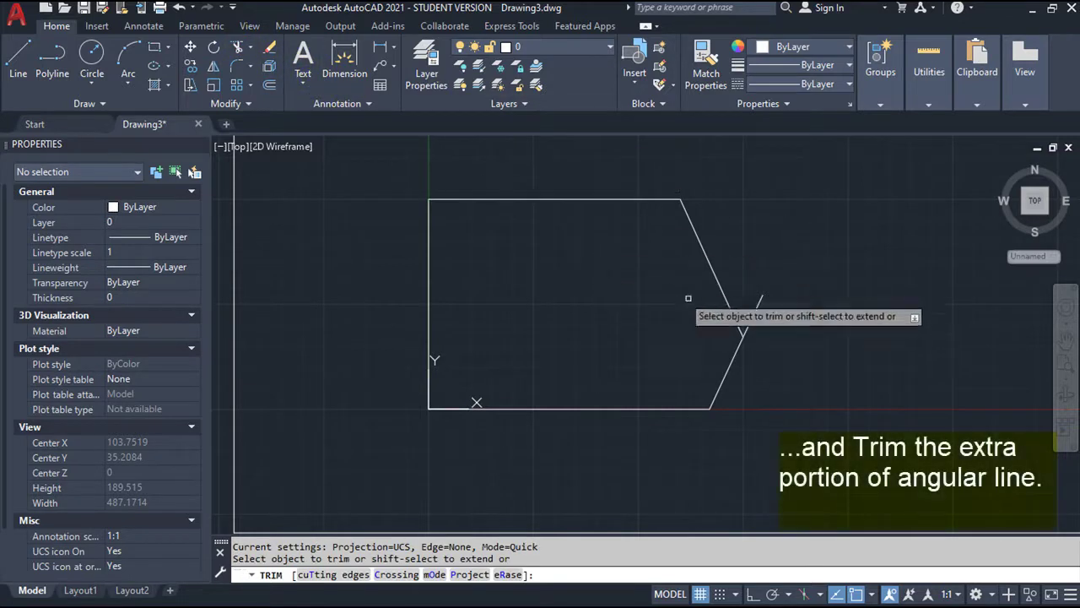
drag(769, 322, 754, 273)
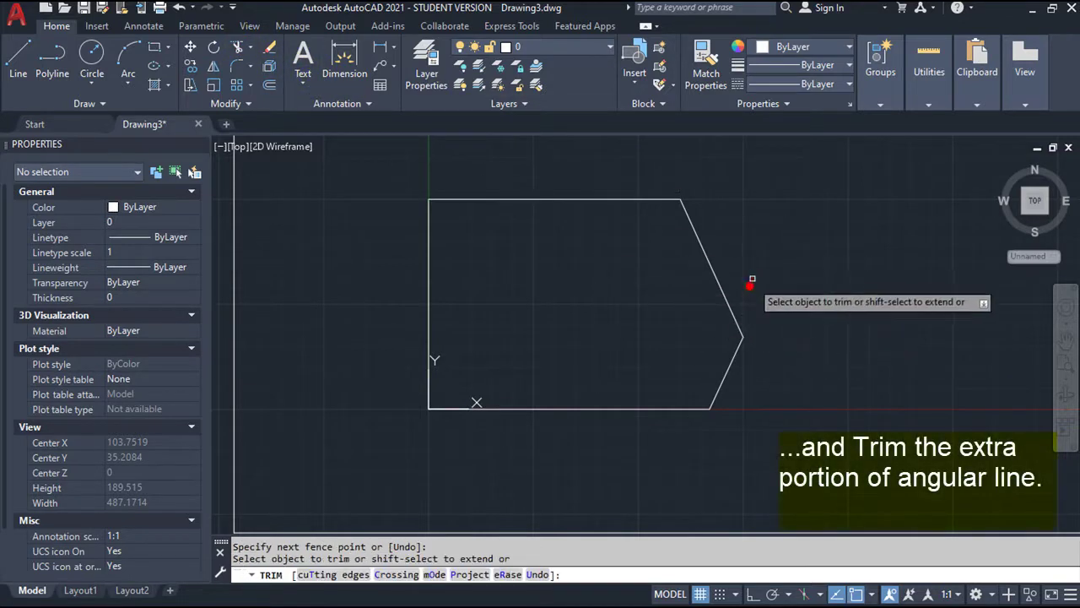
key(Escape)
key(Escape)
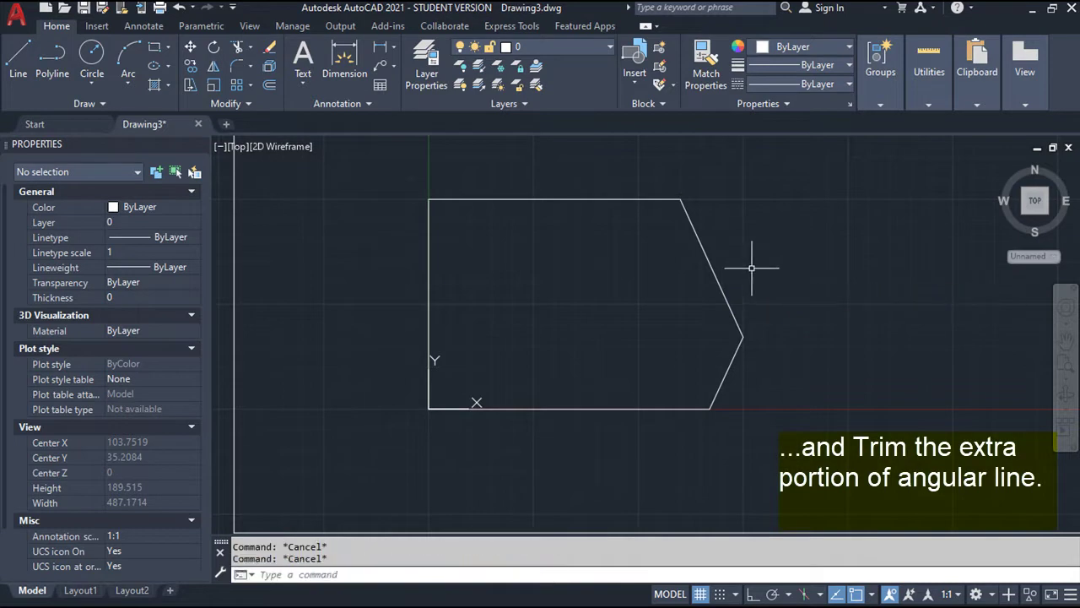
scroll(751, 269, up, 2)
middle_drag(743, 270, 879, 281)
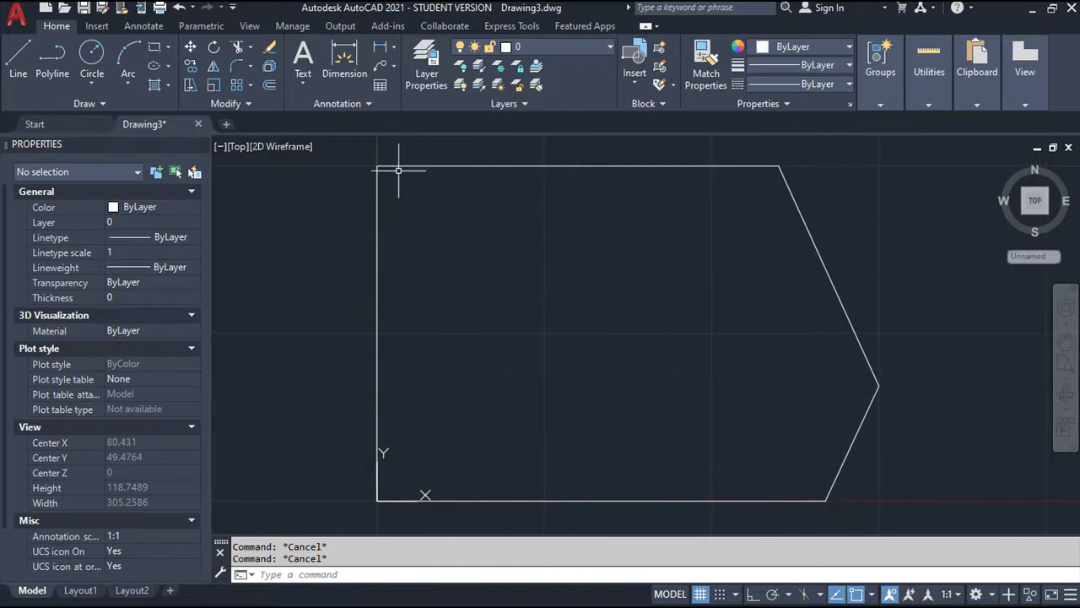
click(92, 53)
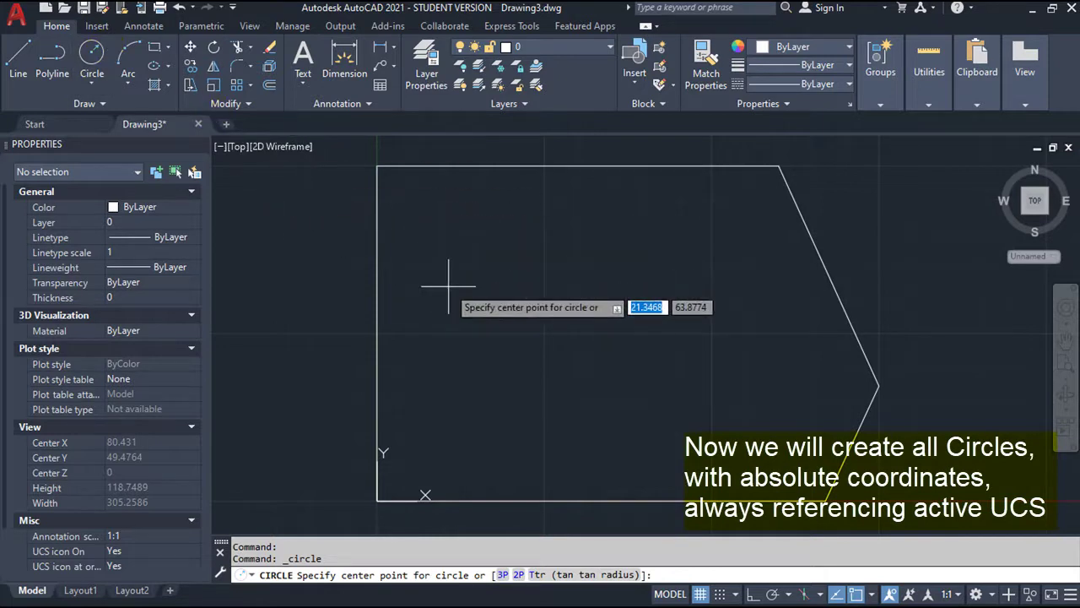
Draw radius-20 circles centred at 70,0 and 70,86.
text(70)
key(Tab)
key(Return)
text(20)
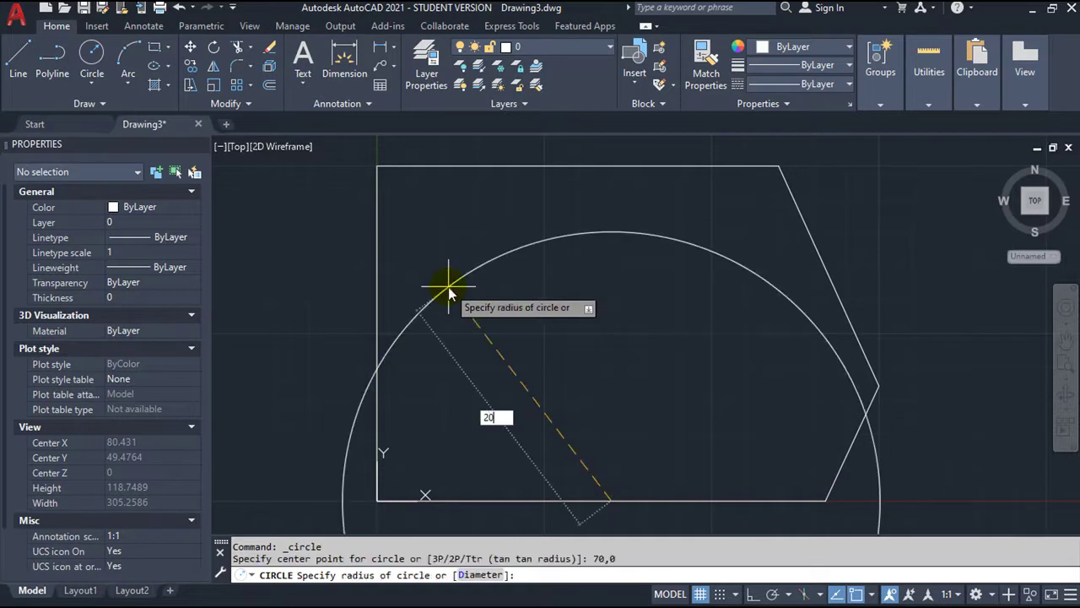
key(Return)
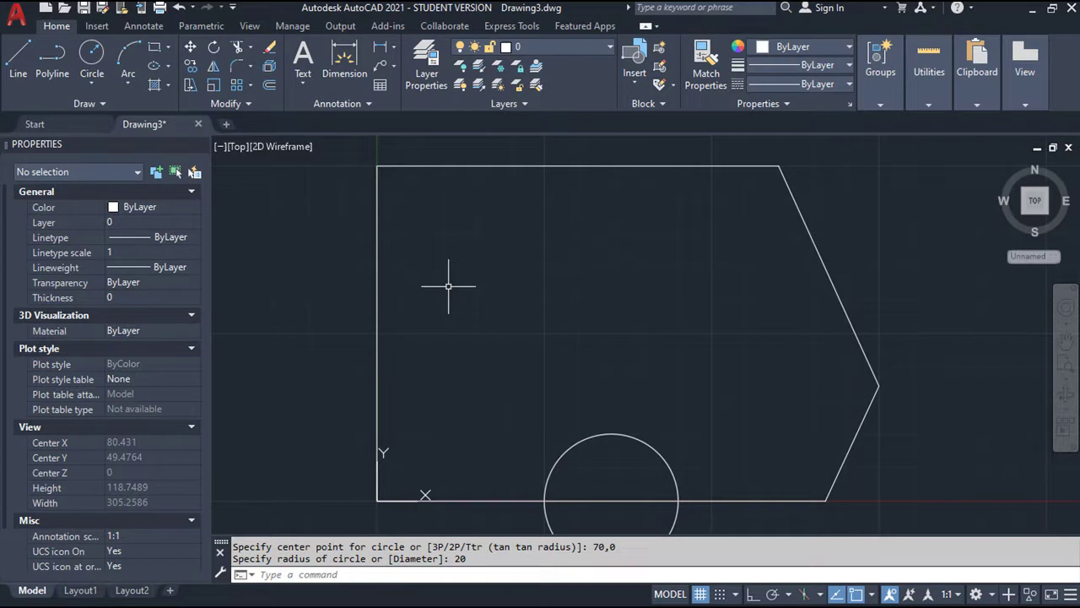
key(Return)
text(70)
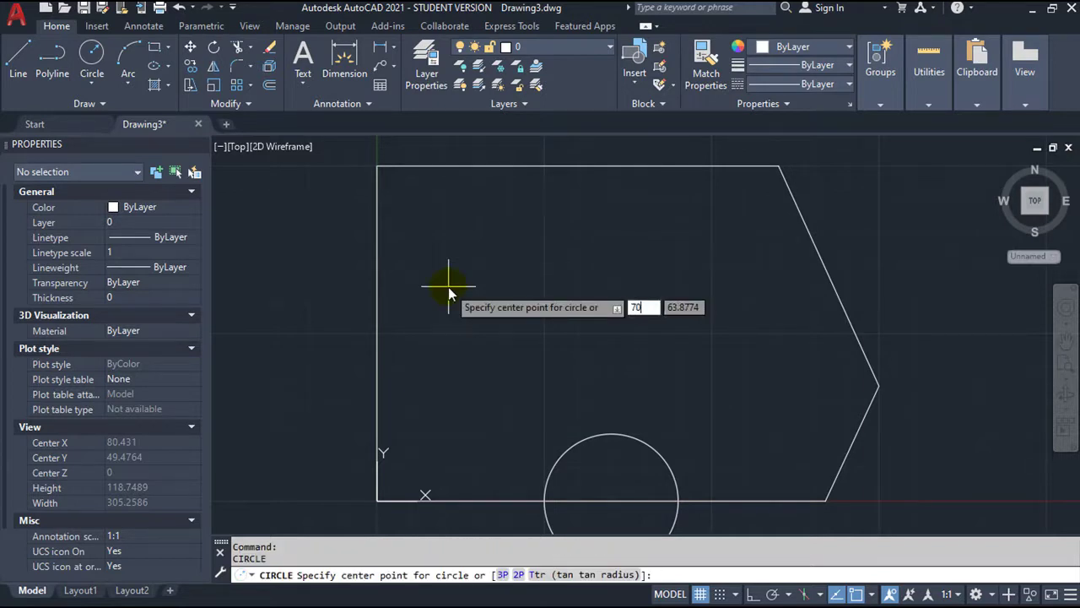
key(Tab)
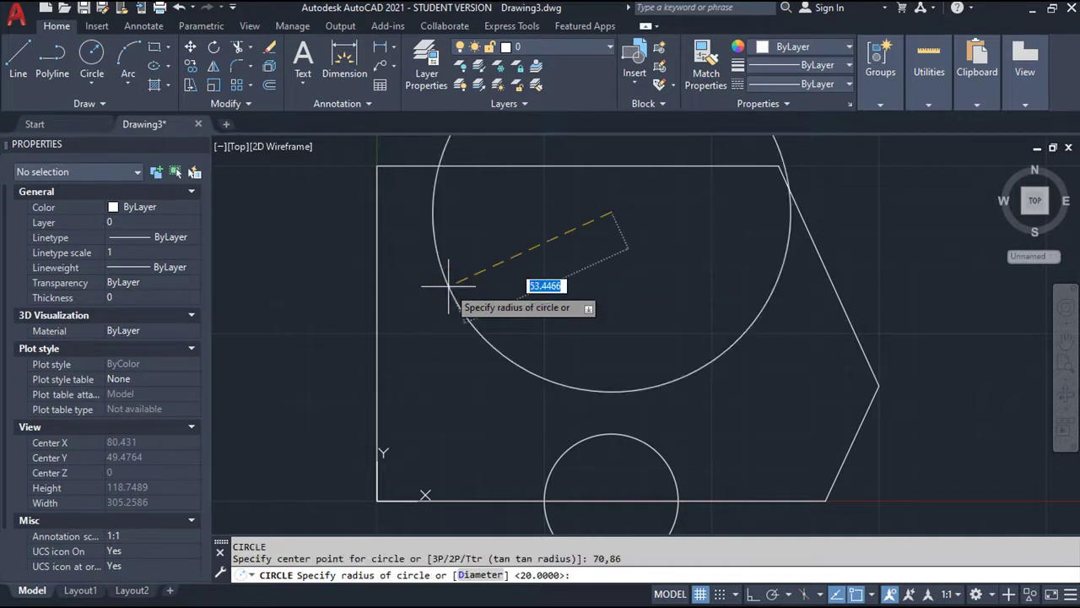
text(20)
key(Return)
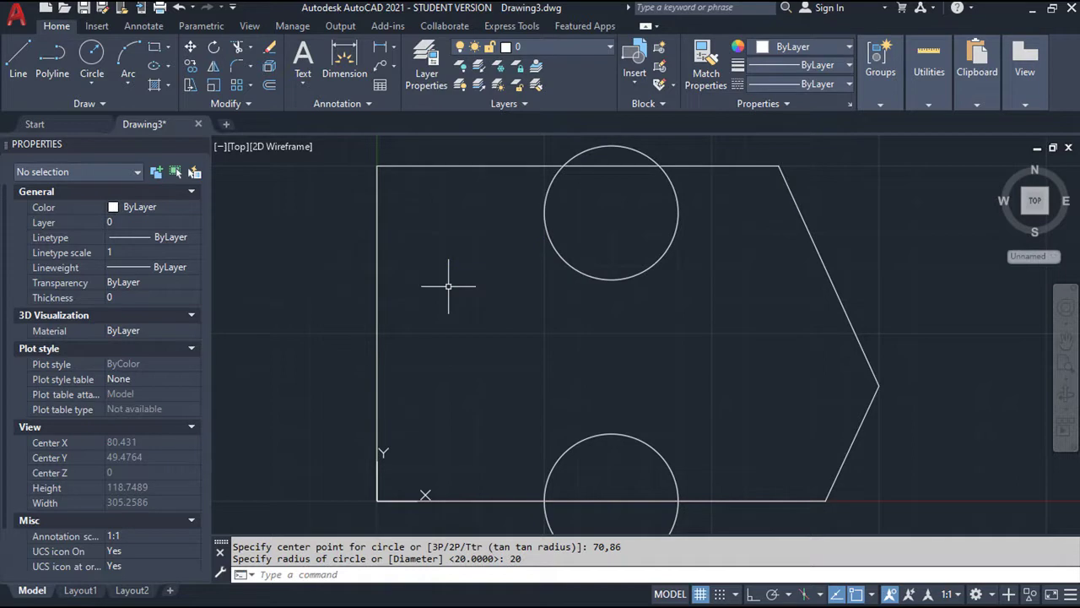
Add a radius-18 circle centred at 30,18.
key(Return)
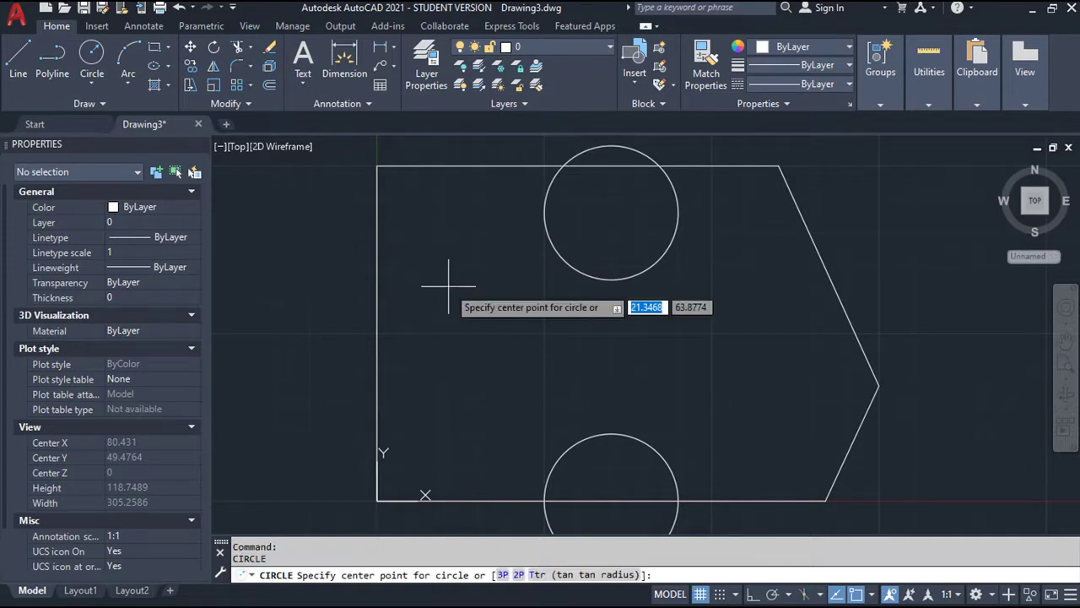
text(30)
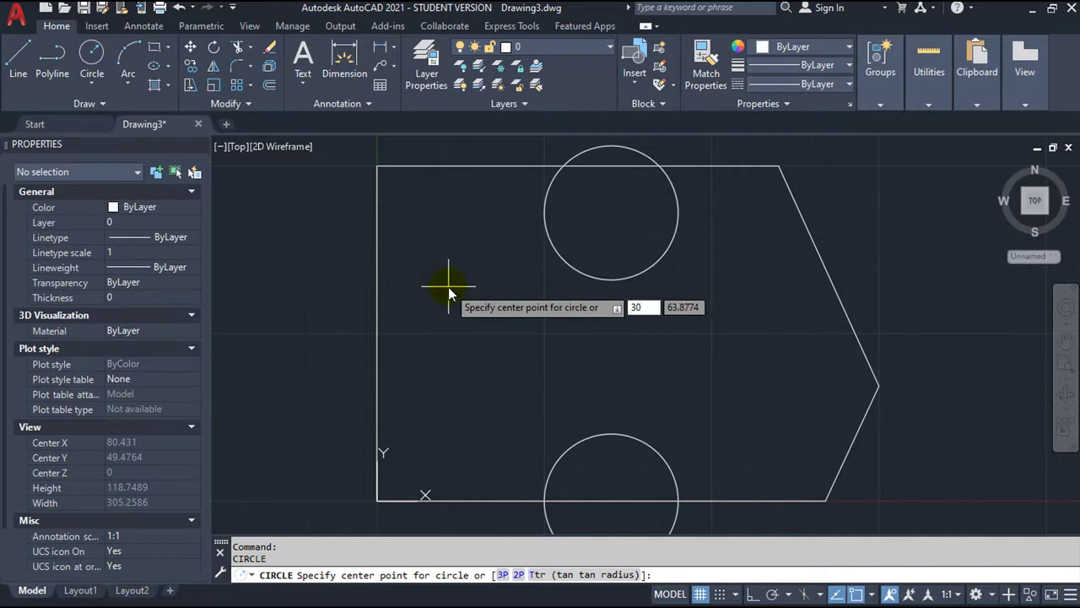
key(Tab)
text(1)
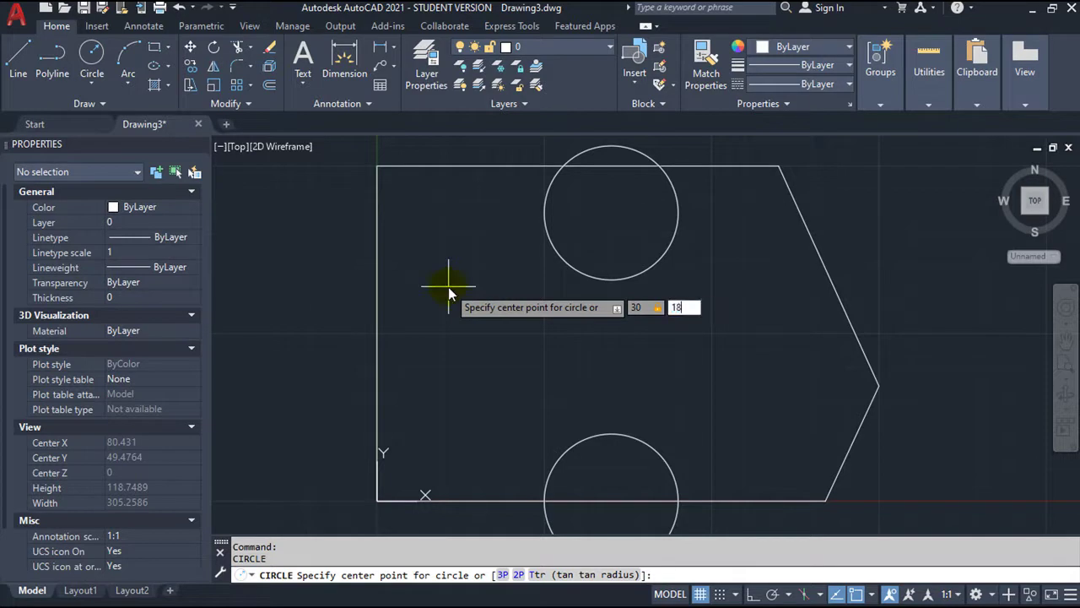
key(Return)
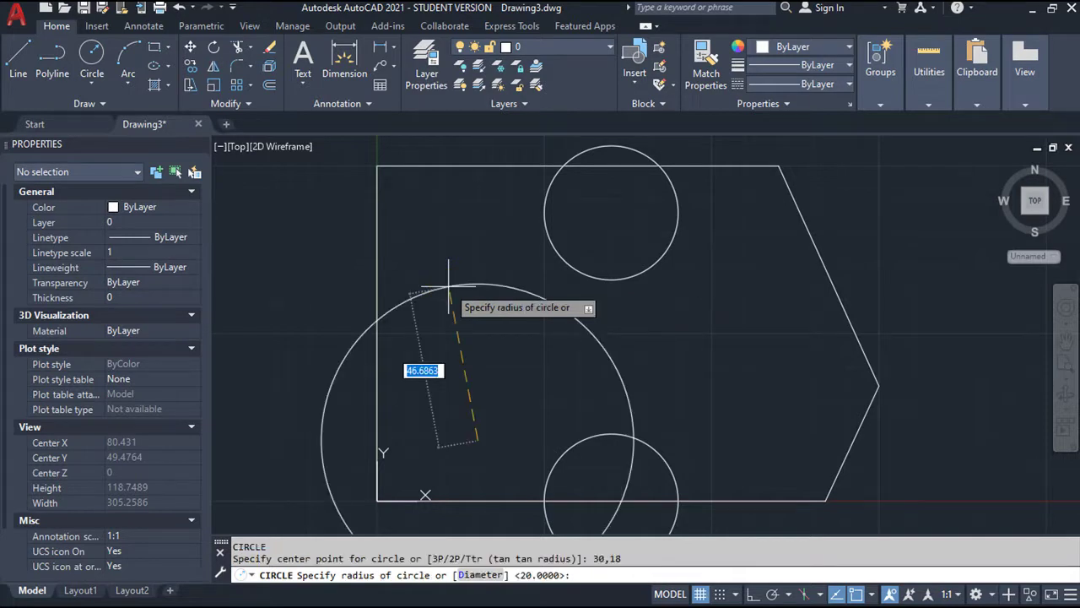
text(18)
key(Return)
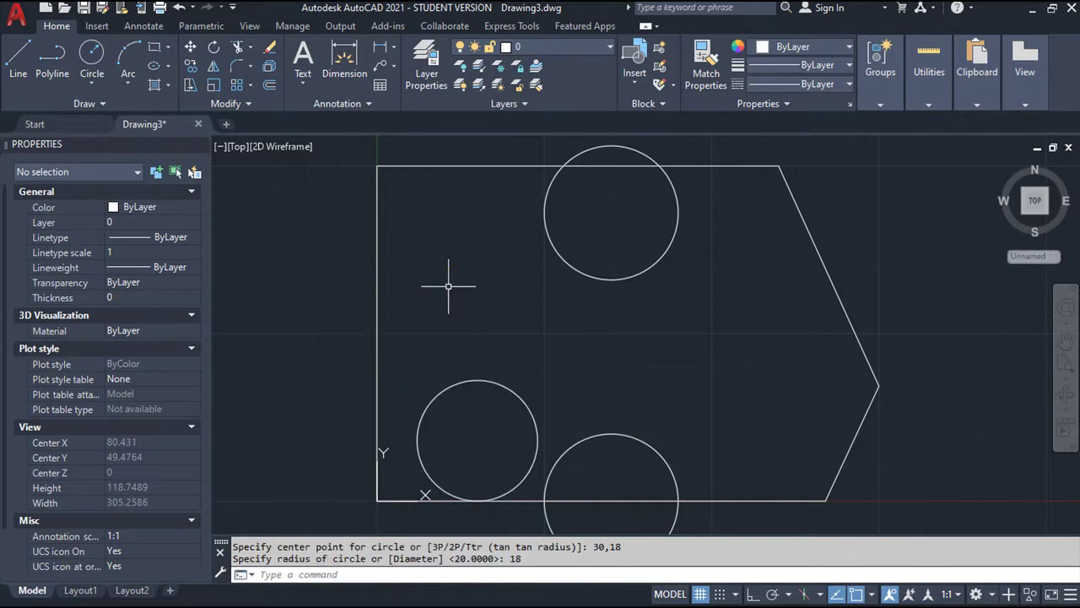
key(Return)
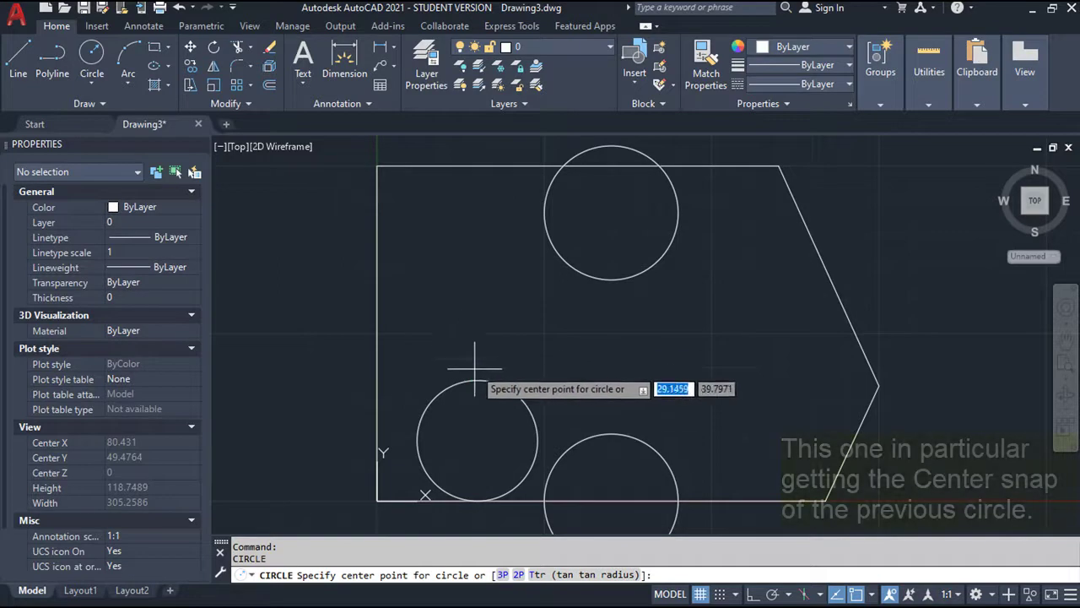
Add radius-6 circles concentric with the 30,18 circle and centred at 30,53.
click(477, 439)
text(6)
key(Return)
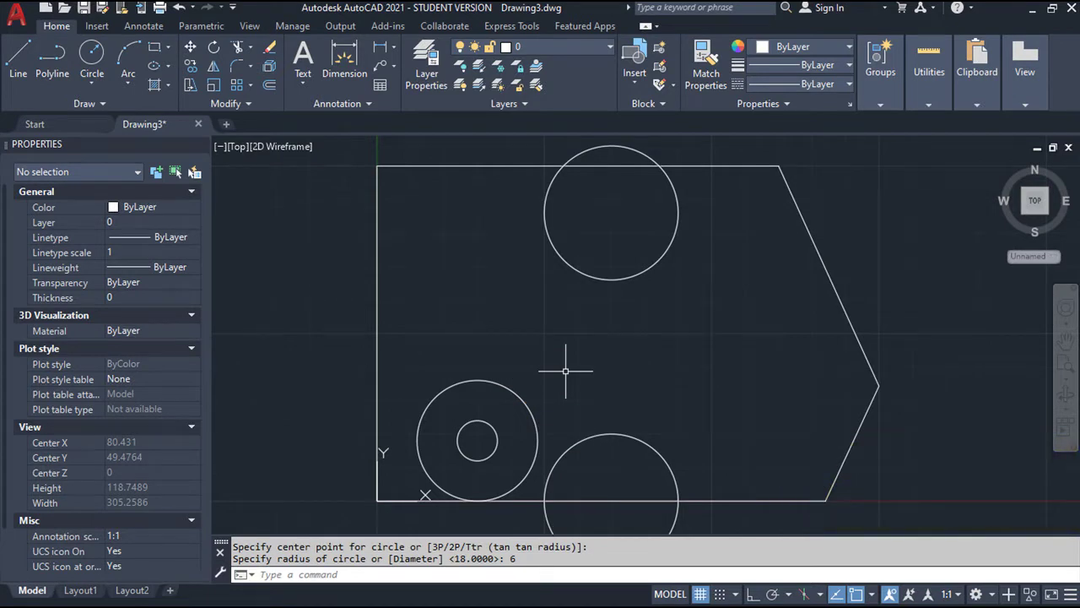
key(Return)
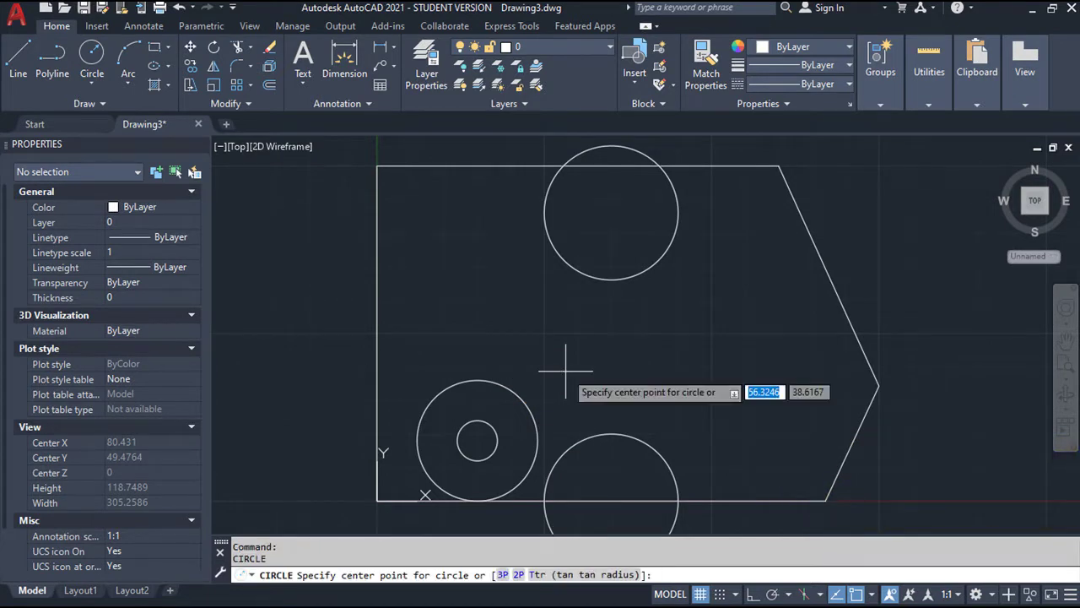
text(30)
key(Tab)
text(5)
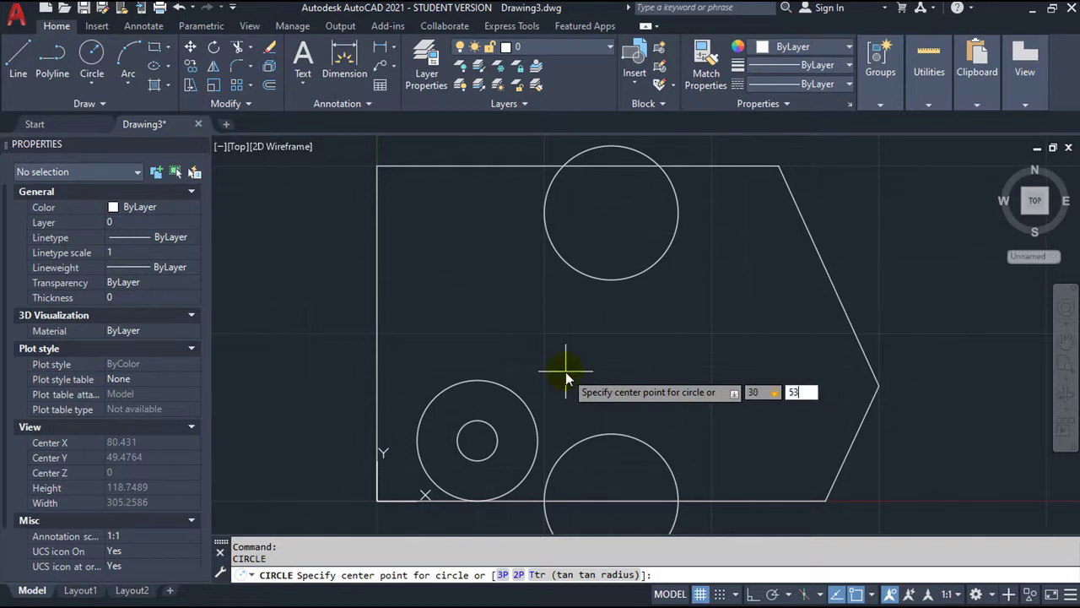
key(Return)
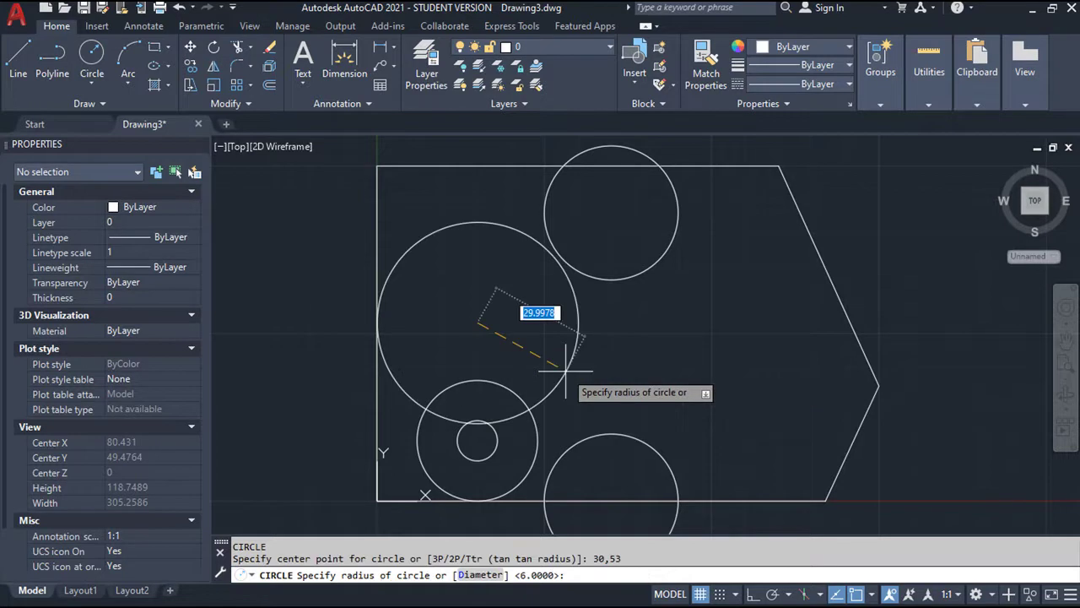
text(6)
key(Return)
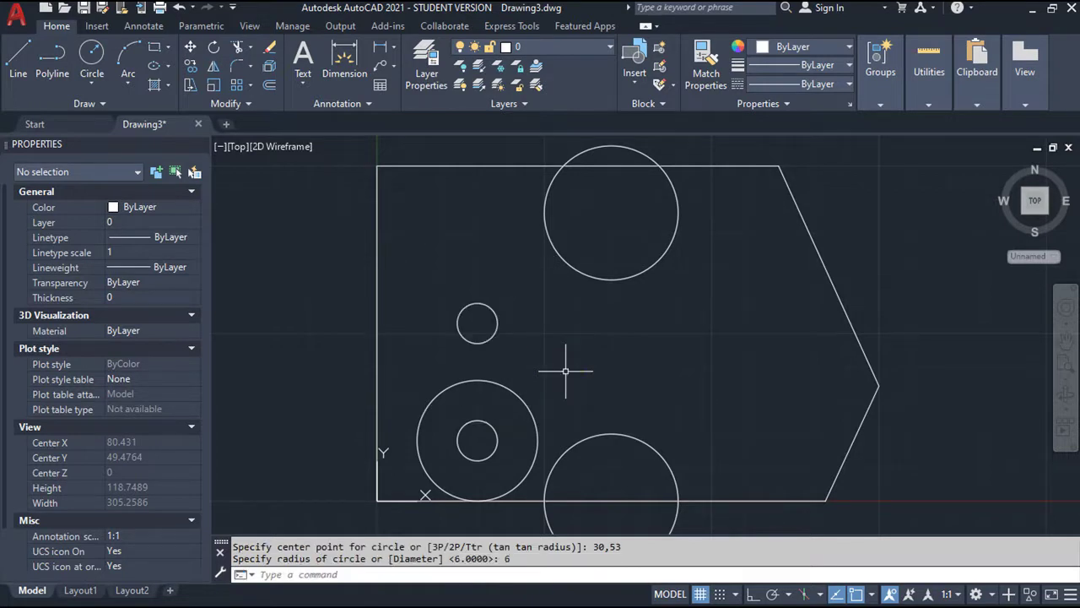
Draw a radius-12 circle centred at 0,53.
key(Return)
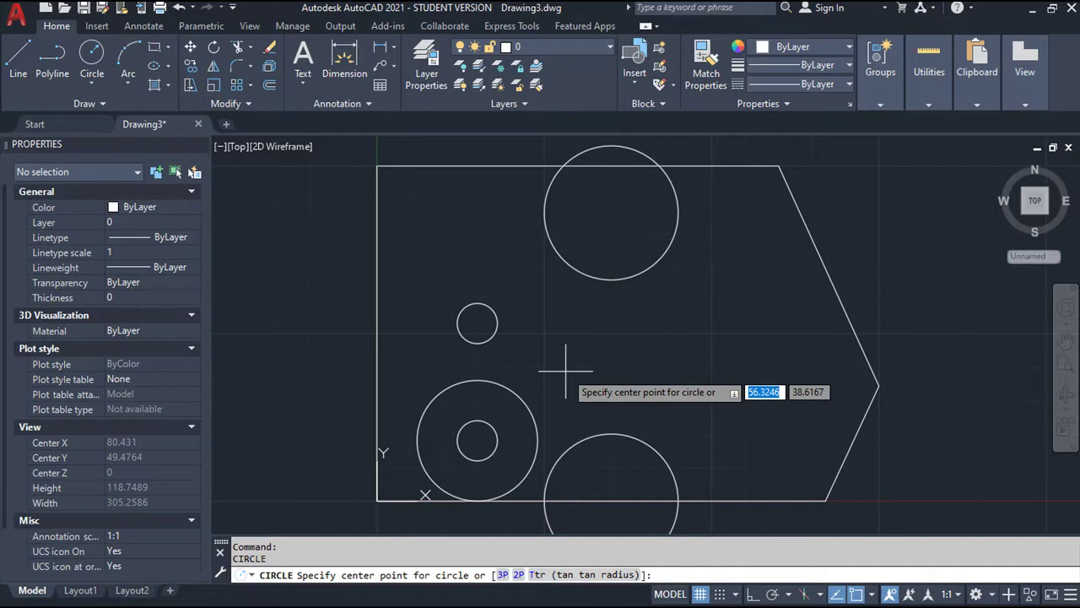
text(0,53)
key(Return)
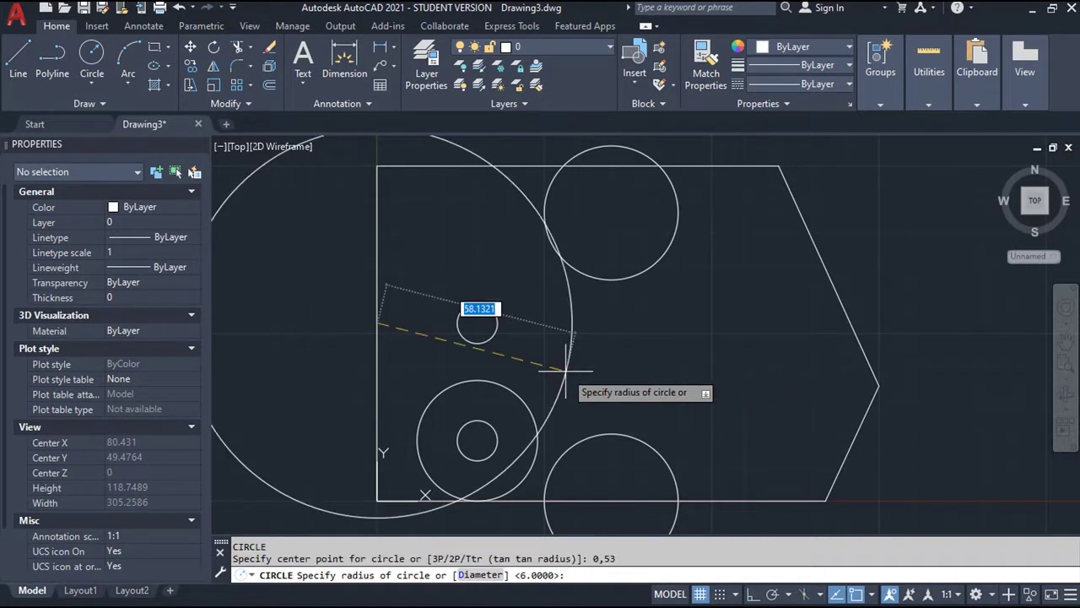
text(12)
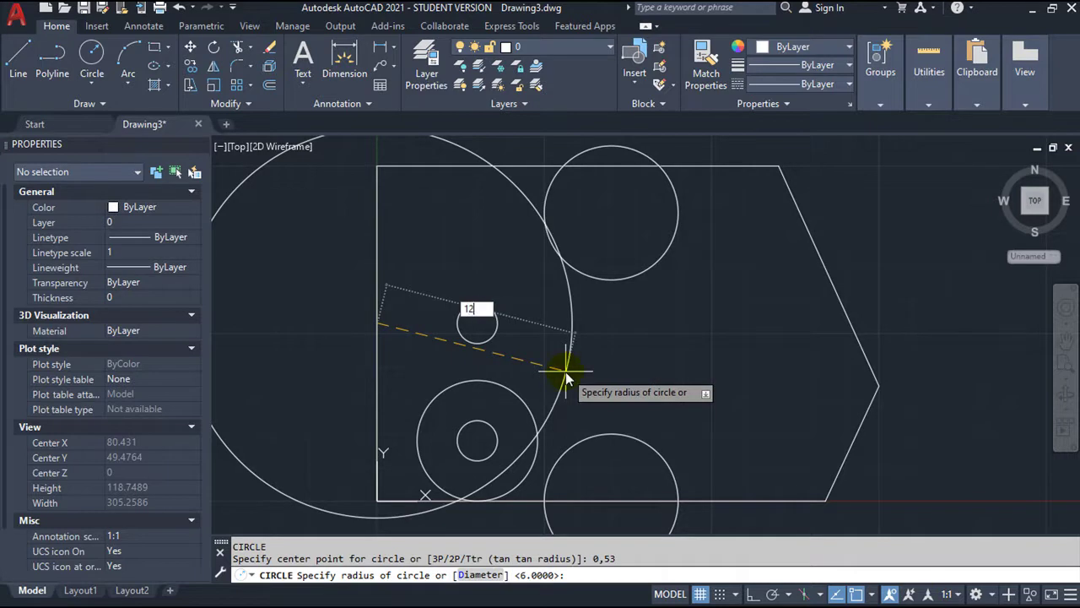
key(Return)
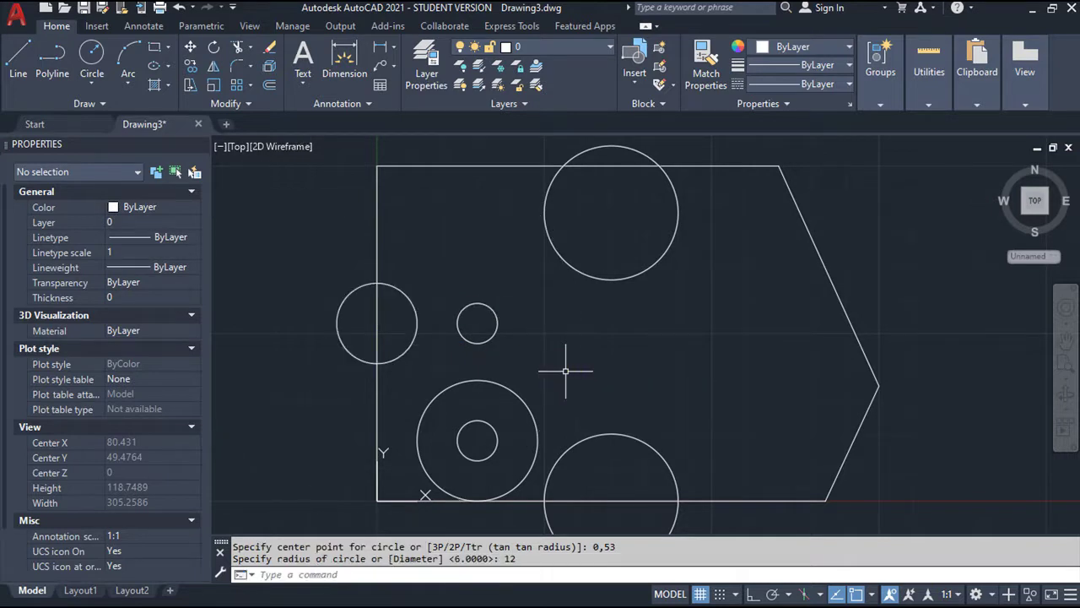
Add radius-6 holes centred at 78,35 and 120,35.
key(Return)
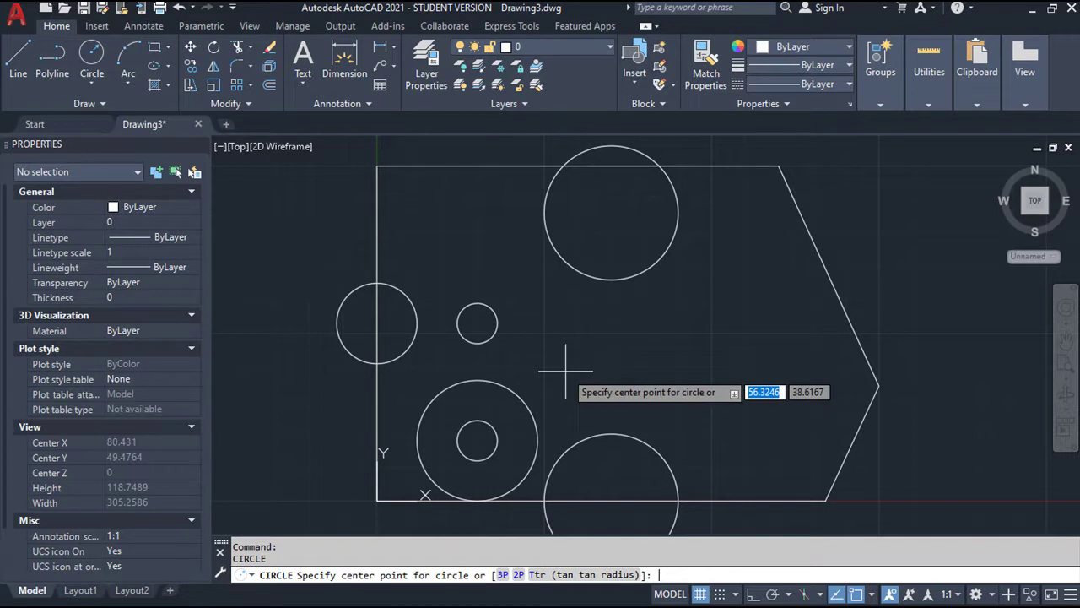
text(78)
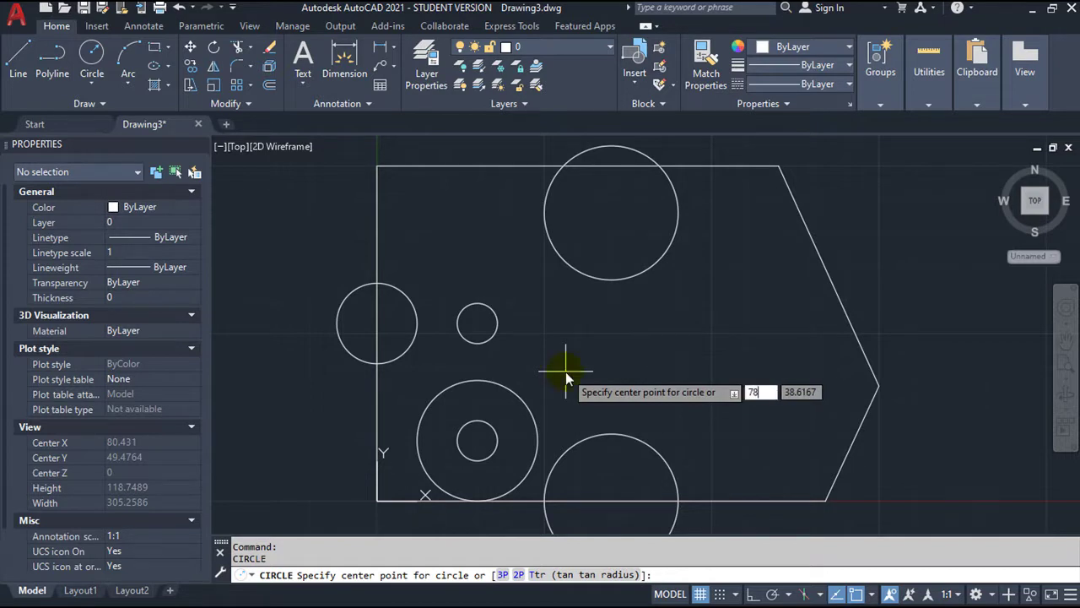
key(Tab)
text(35)
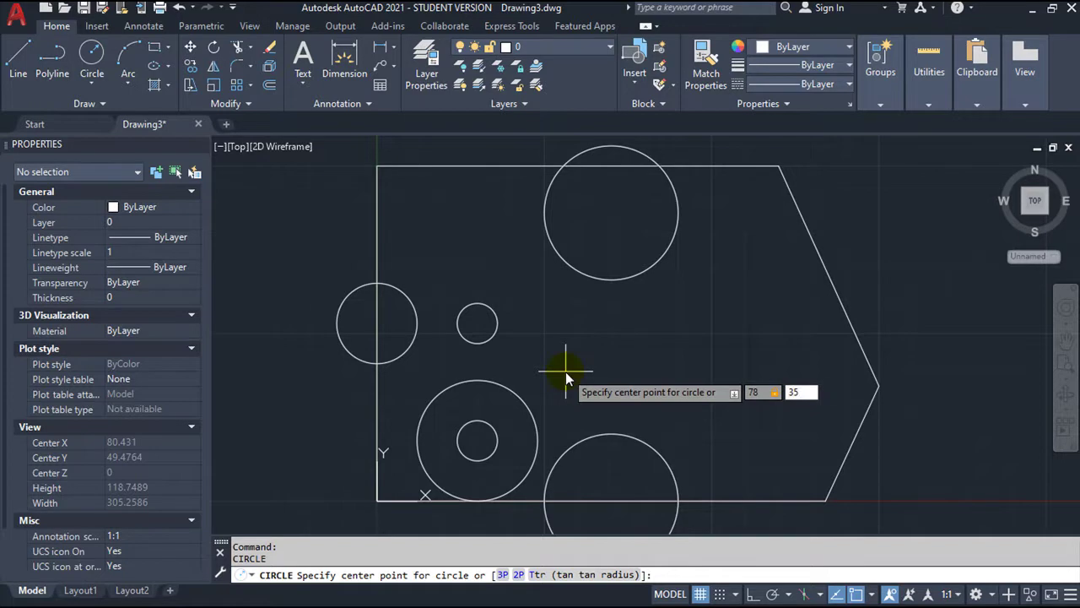
key(Return)
text(6)
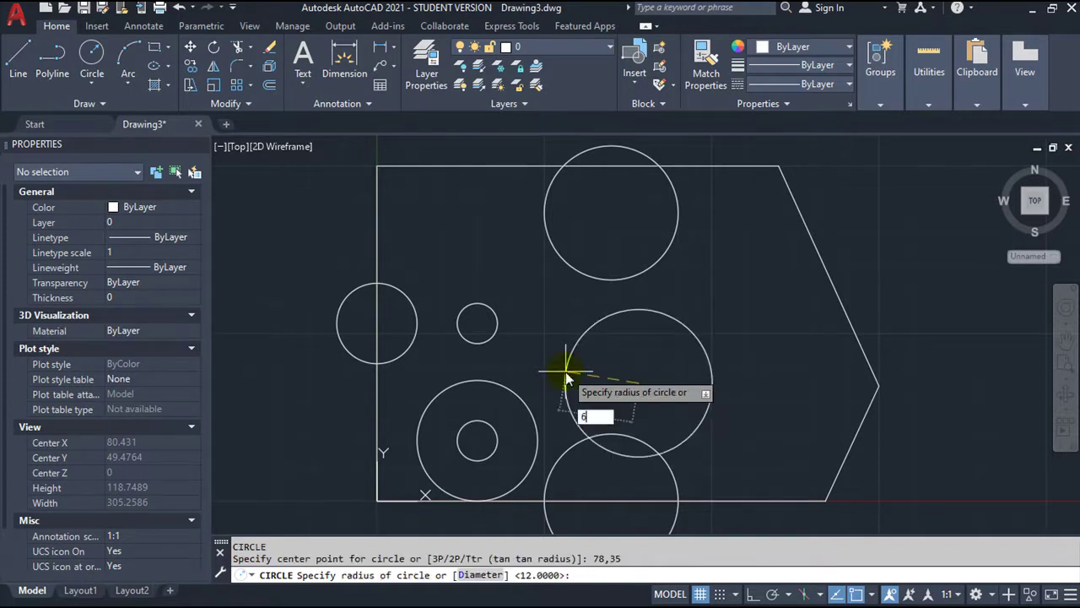
key(Return)
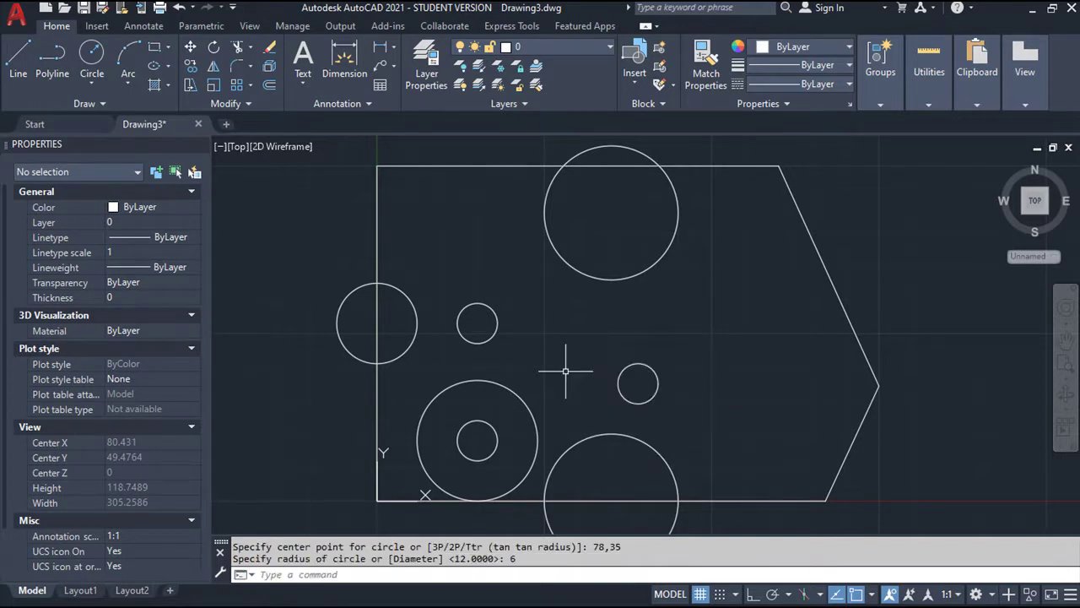
key(Return)
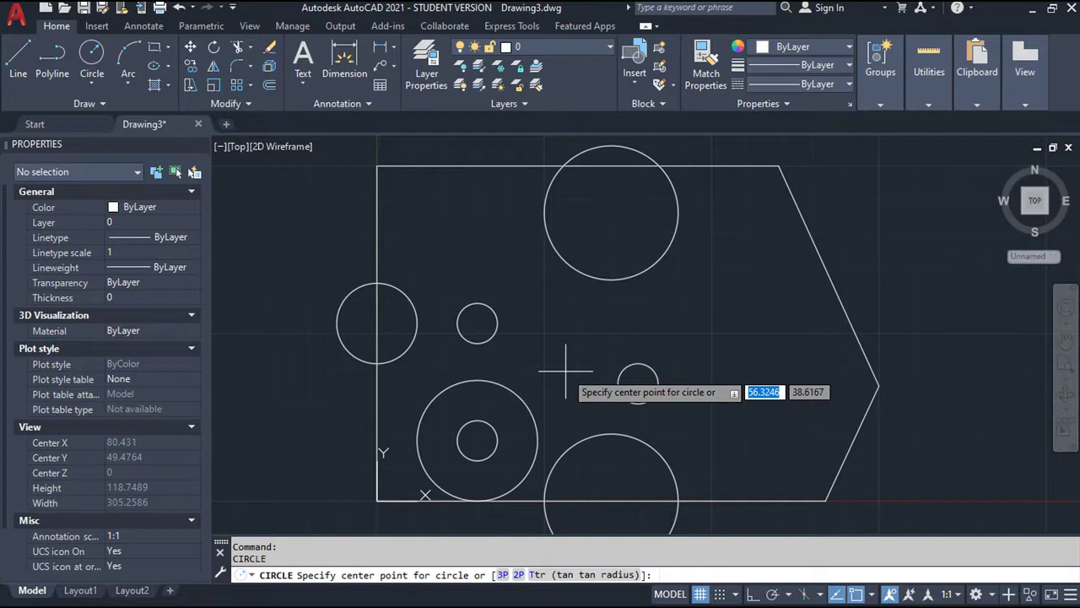
text(120)
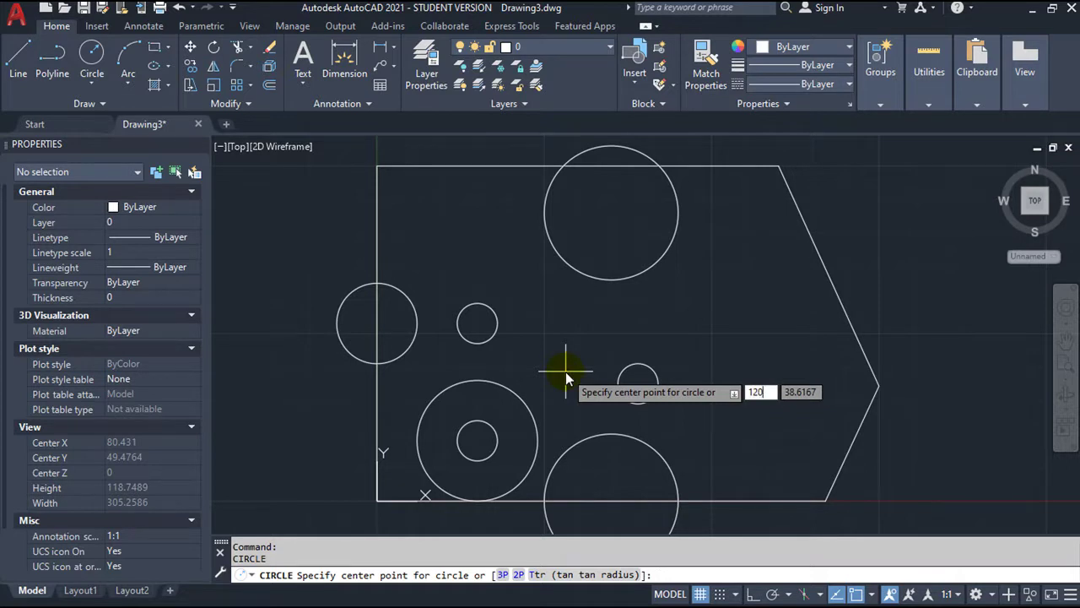
key(Tab)
text(3)
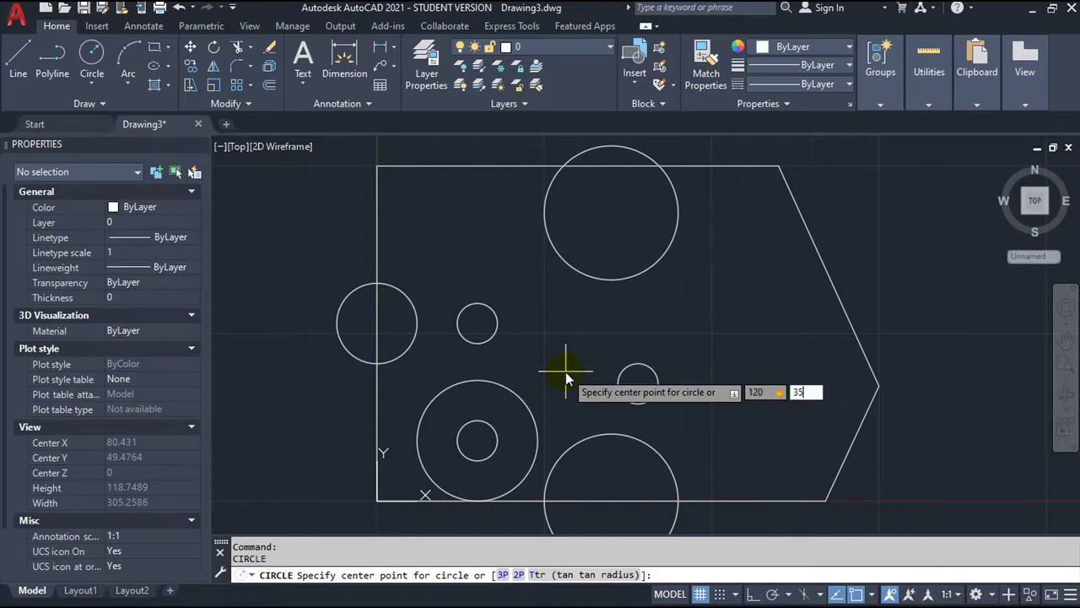
key(Return)
text(6)
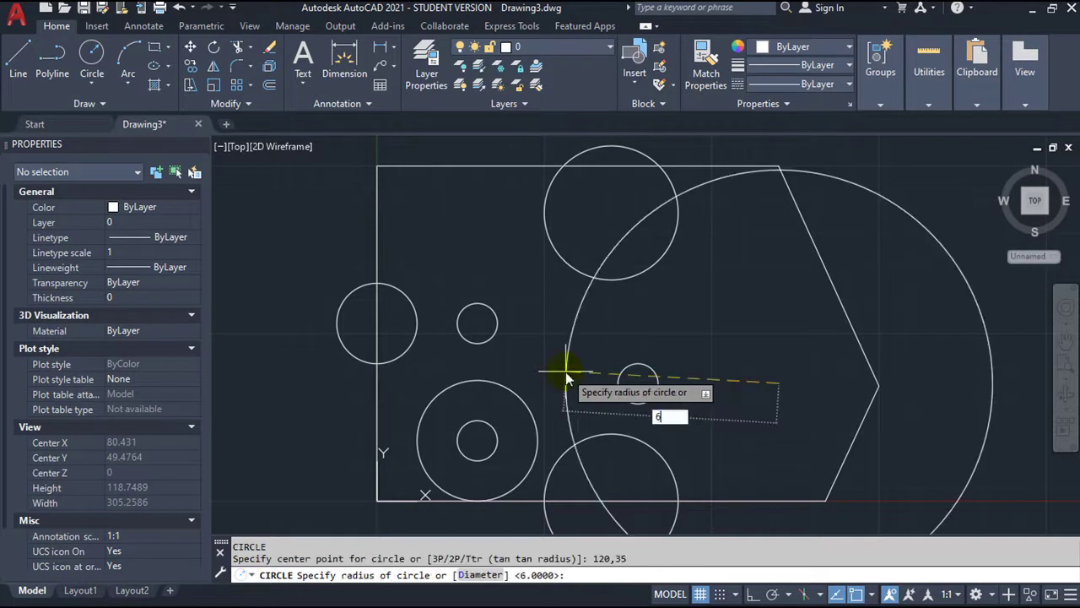
key(Return)
middle_drag(608, 379, 599, 327)
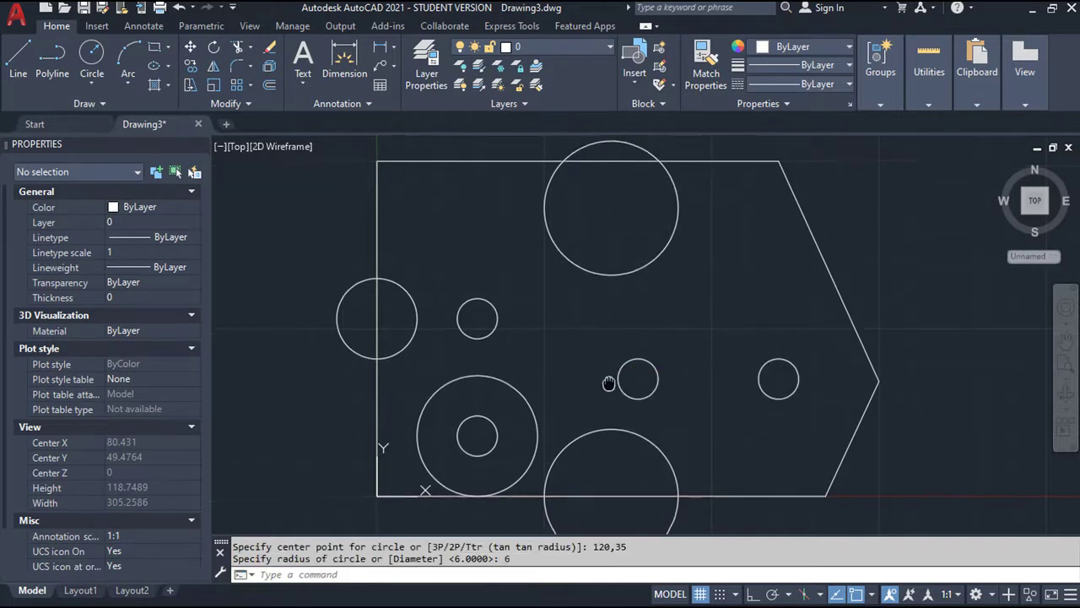
Join the holes at 78,35 and 120,35 into a slot with top and bottom tangent lines.
scroll(599, 326, up, 2)
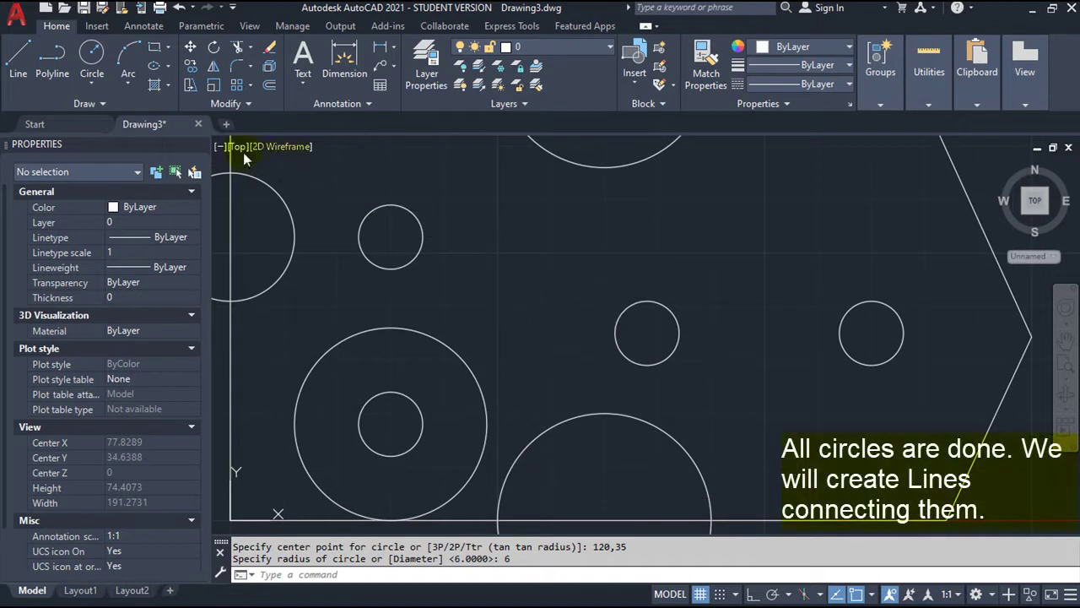
click(17, 58)
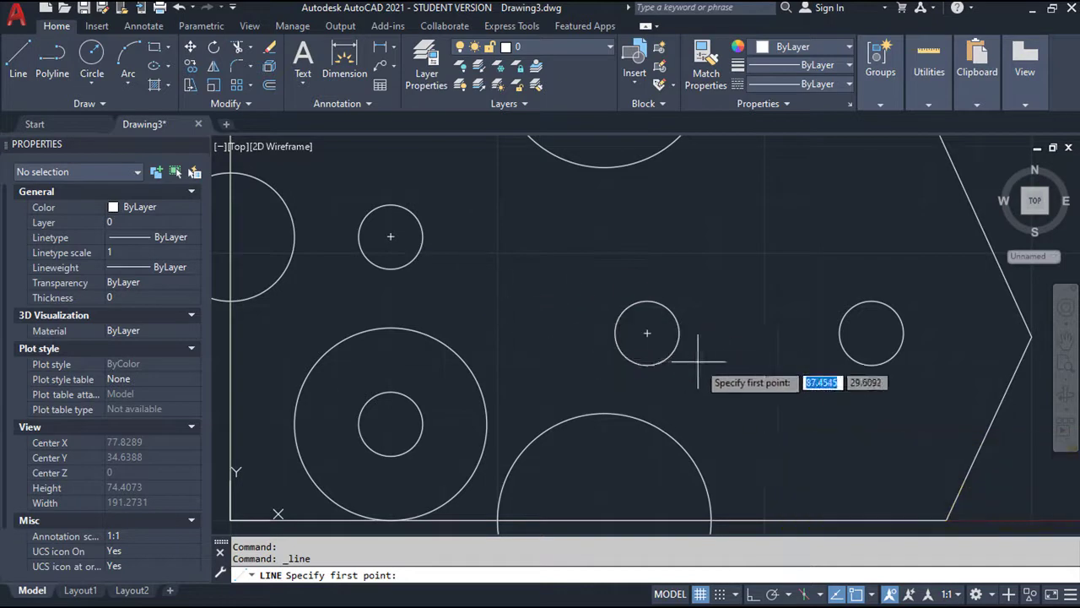
click(647, 364)
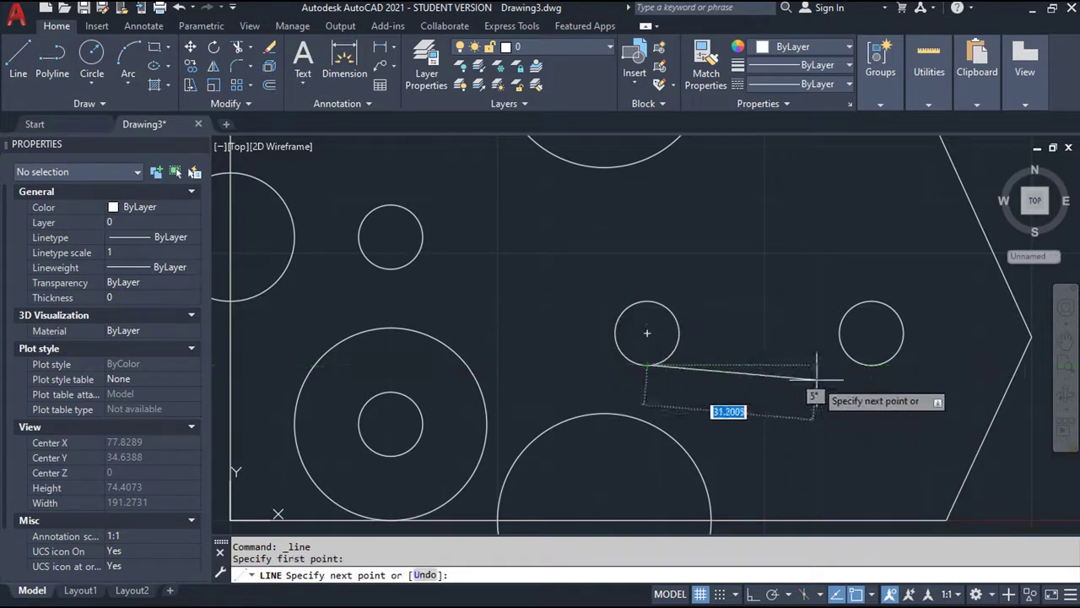
click(872, 364)
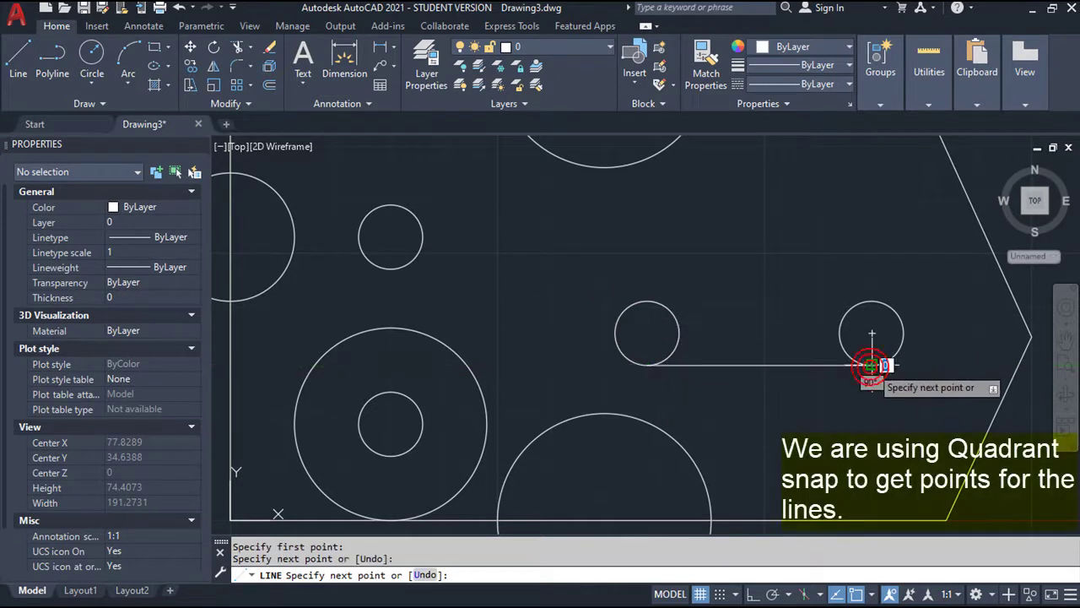
key(Return)
key(Return)
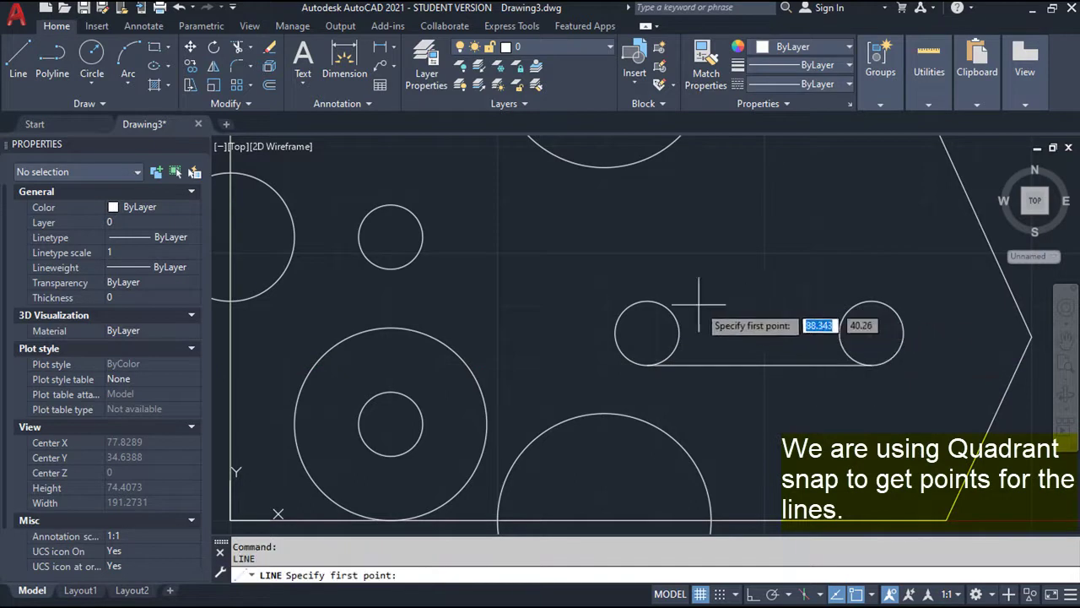
click(647, 300)
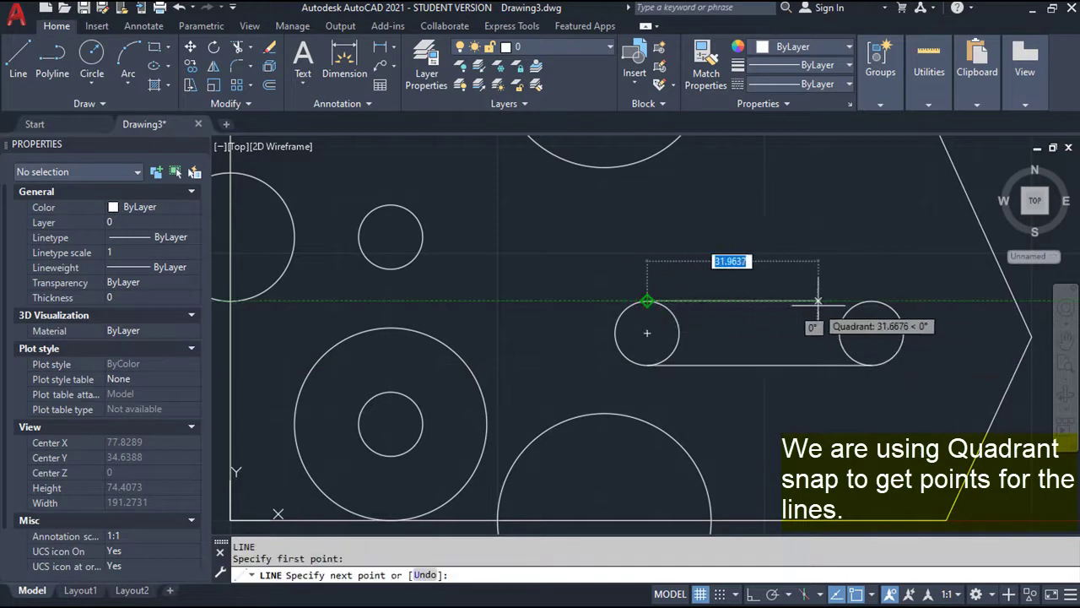
click(872, 300)
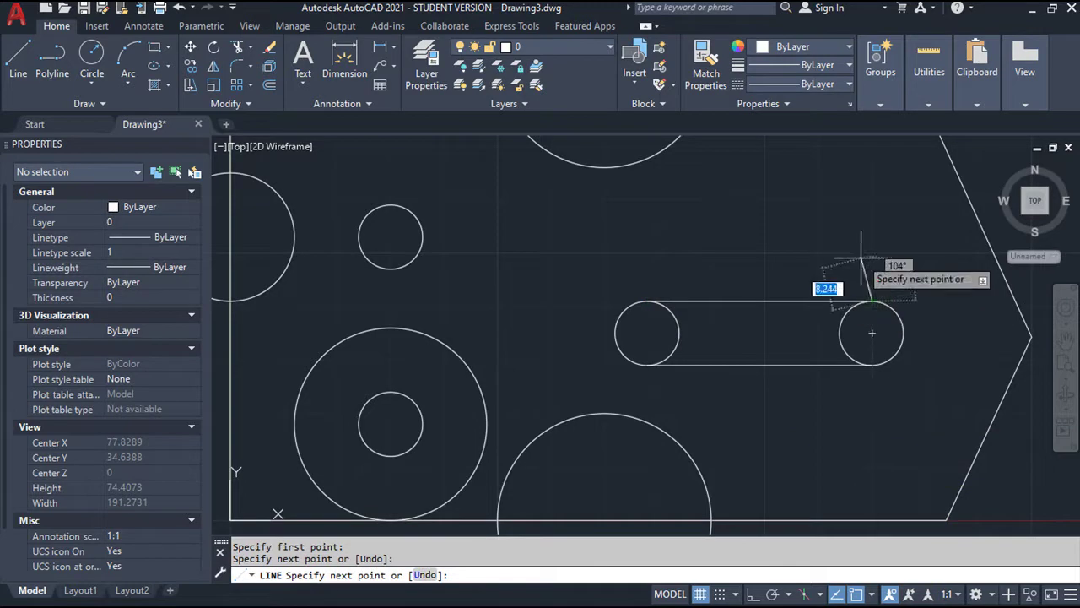
key(Return)
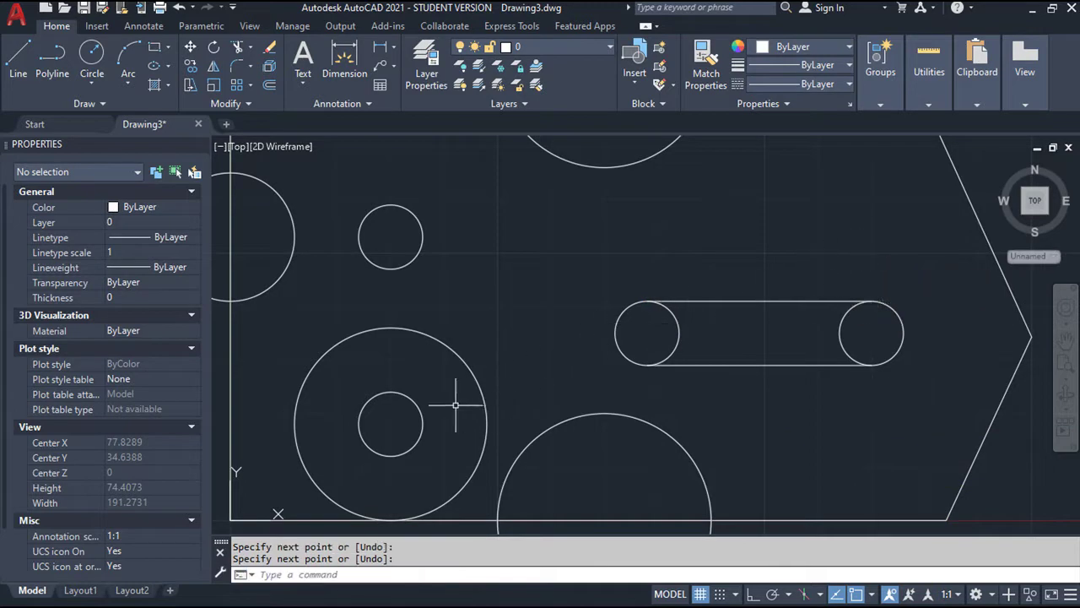
Connect the inner radius-6 circle to the 30,53 hole with two vertical tangent lines.
key(Return)
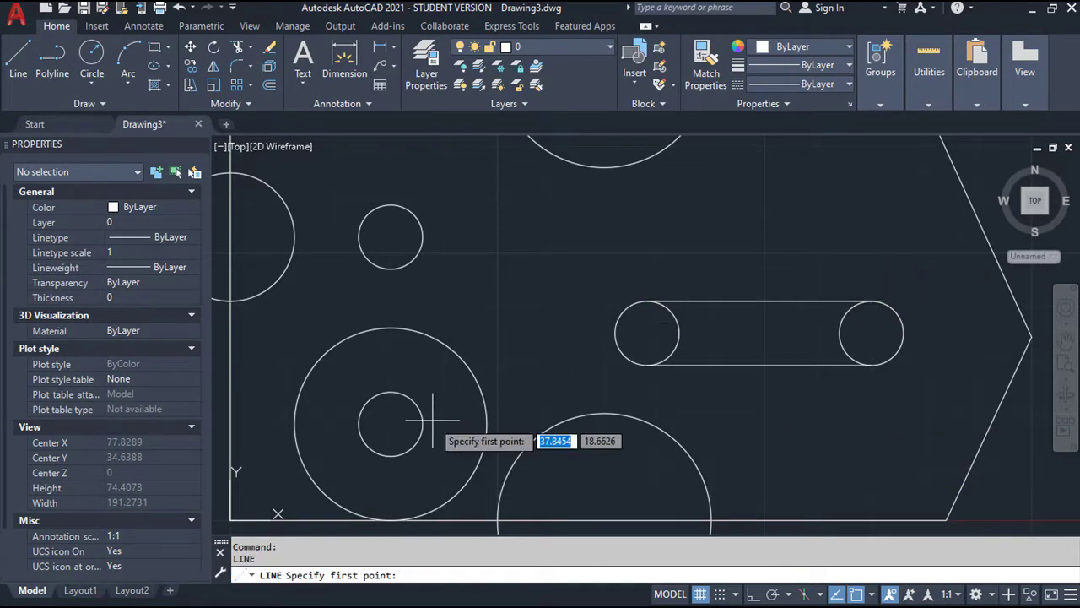
click(423, 422)
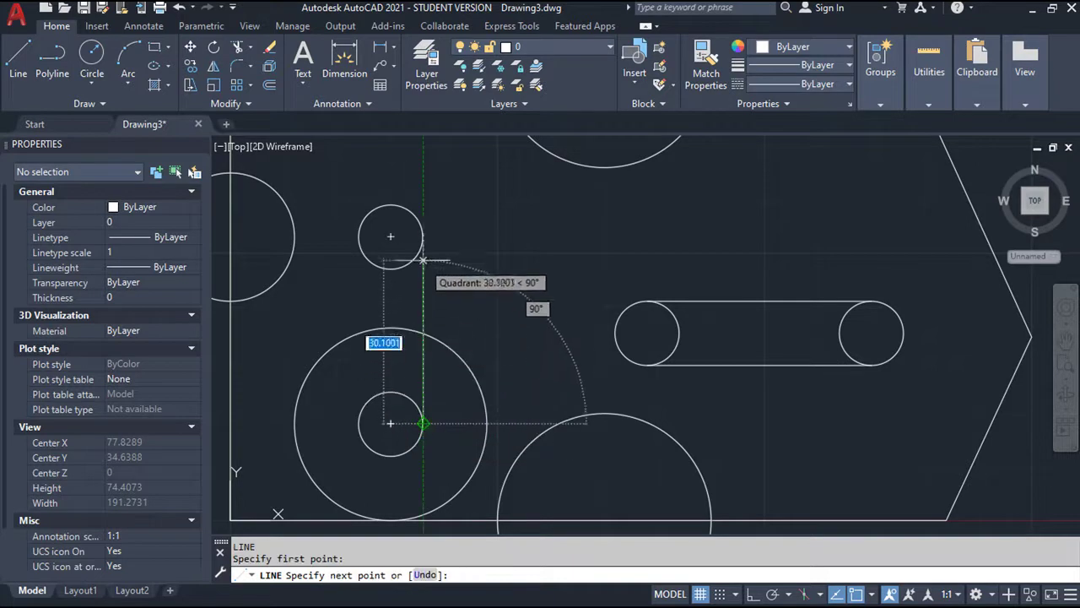
click(422, 238)
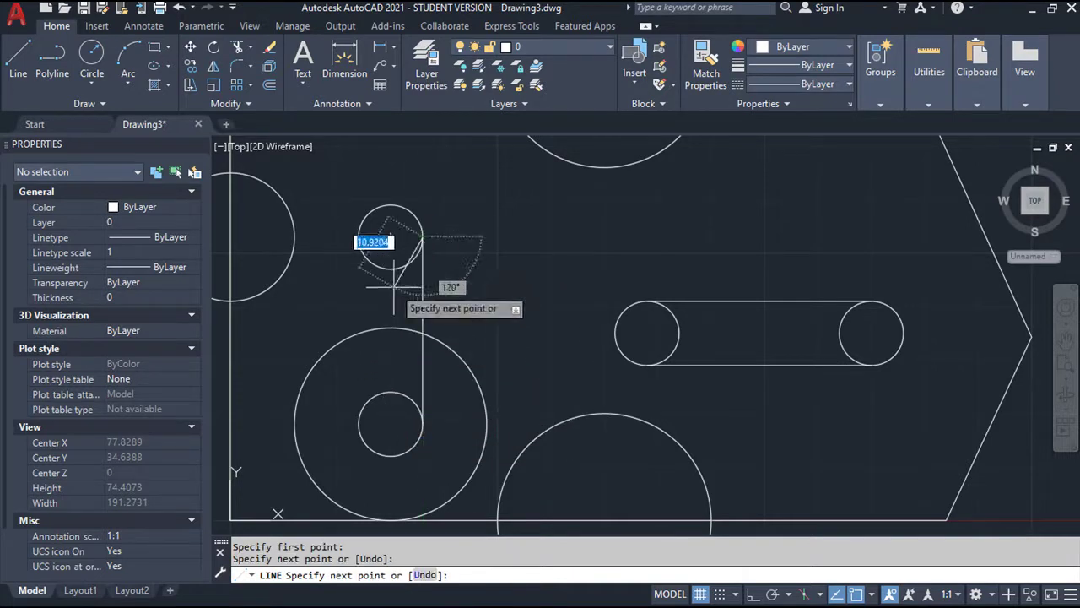
key(Return)
key(Return)
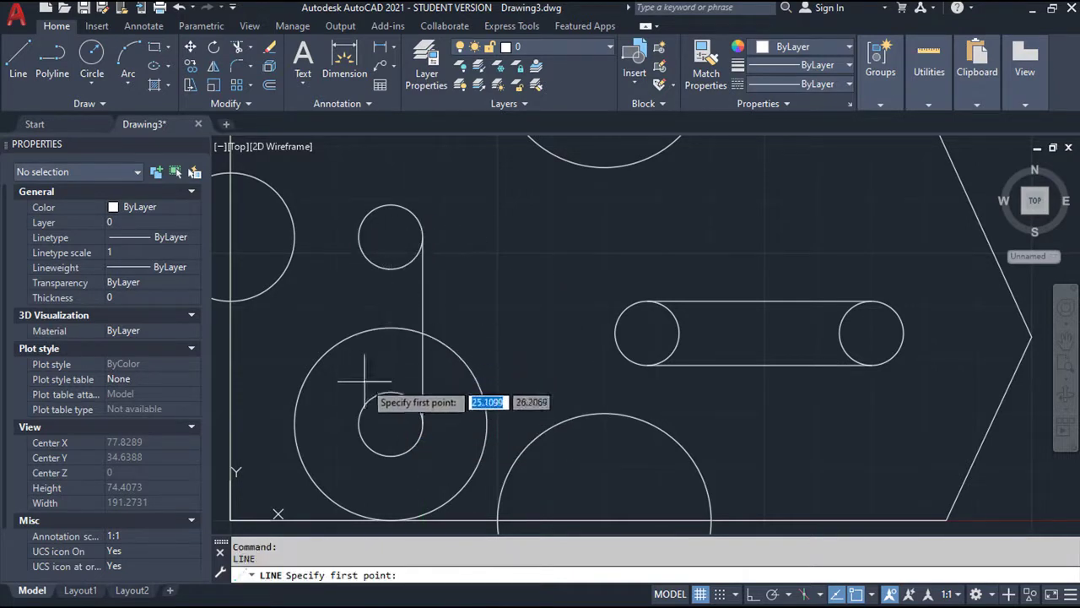
click(359, 422)
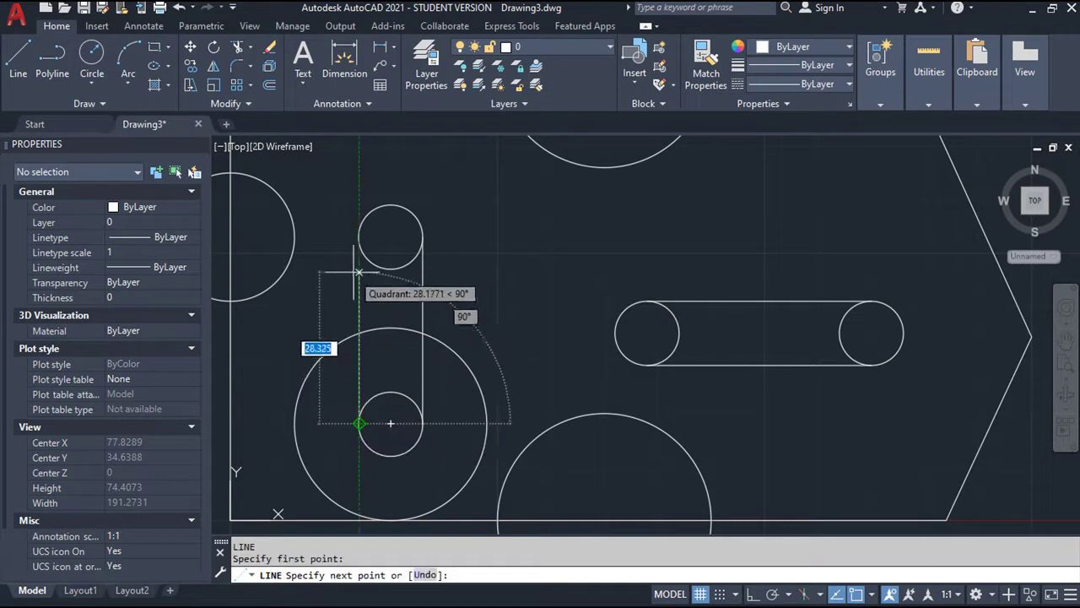
click(360, 238)
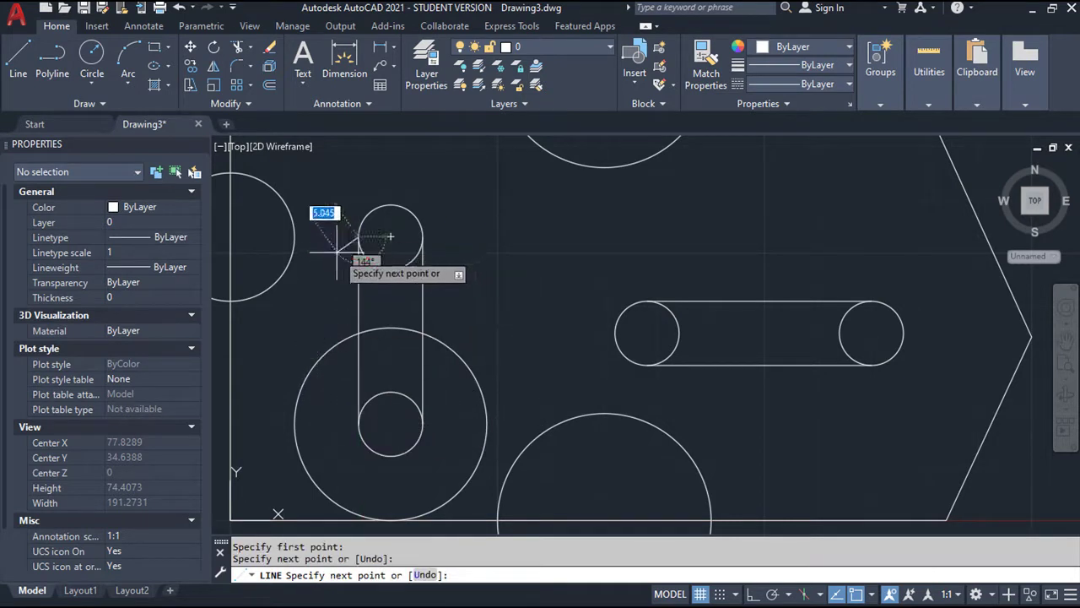
key(Return)
Draw a vertical line from the radius-18 circle to the left-edge circle, then view the whole plate.
middle_drag(329, 274, 425, 280)
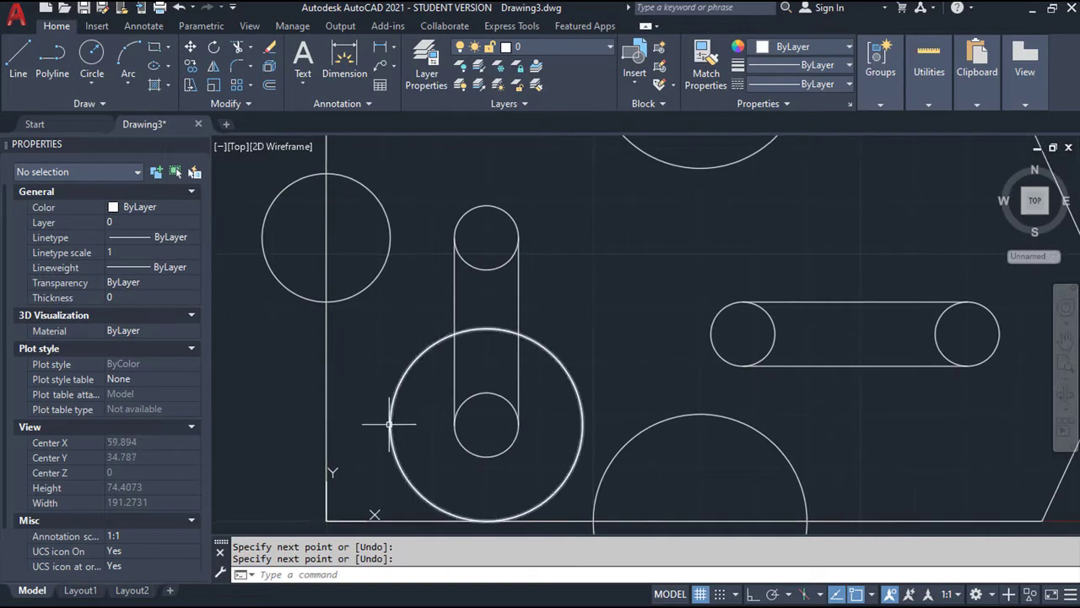
key(l)
key(Return)
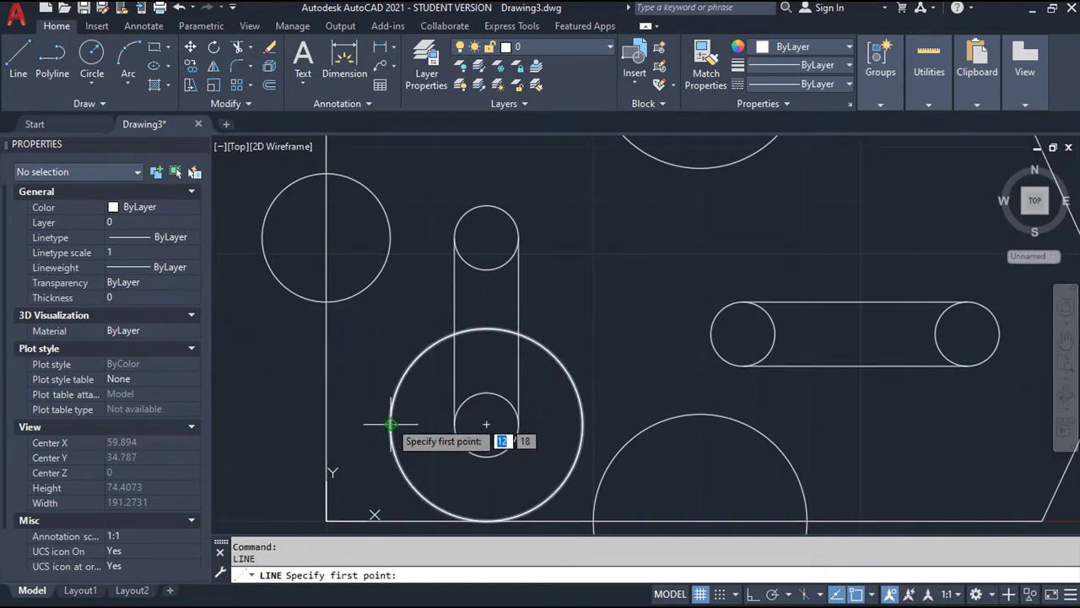
click(390, 423)
click(391, 240)
key(Return)
middle_drag(422, 235, 420, 270)
scroll(416, 270, down, 2)
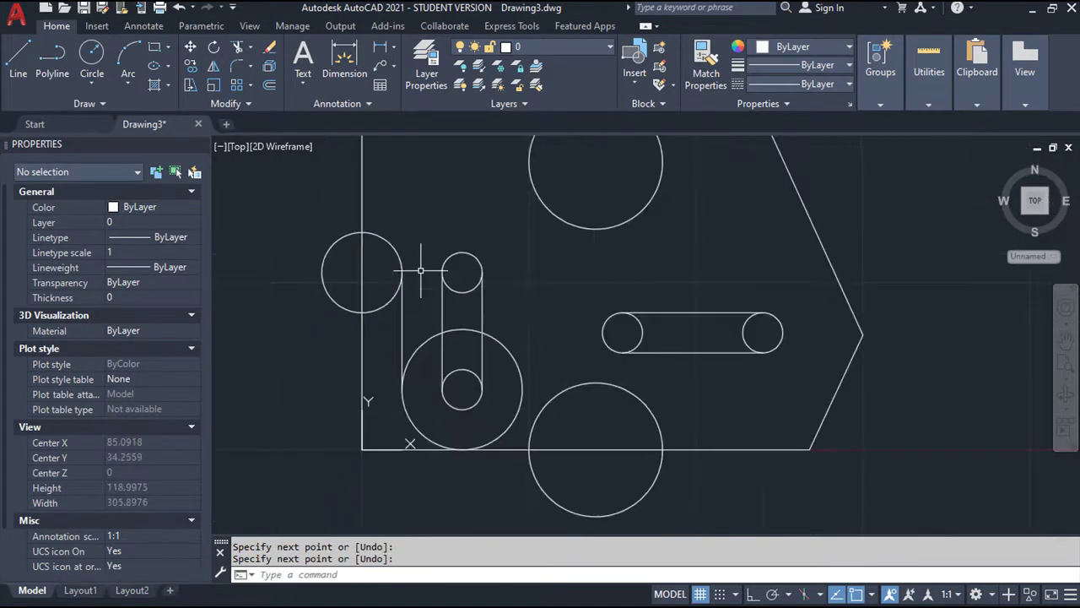
mouse_move(586, 306)
middle_down()
mouse_move(554, 361)
mouse_move(556, 345)
middle_up()
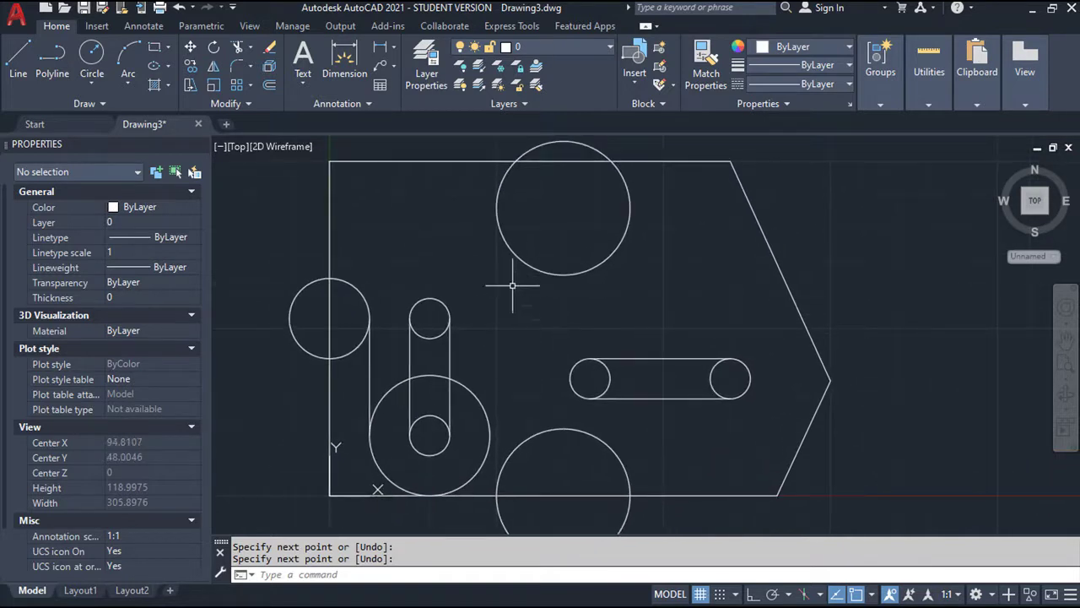
Trim away the top circle's arc and edge segment and the horizontal slot's inner arcs.
click(240, 48)
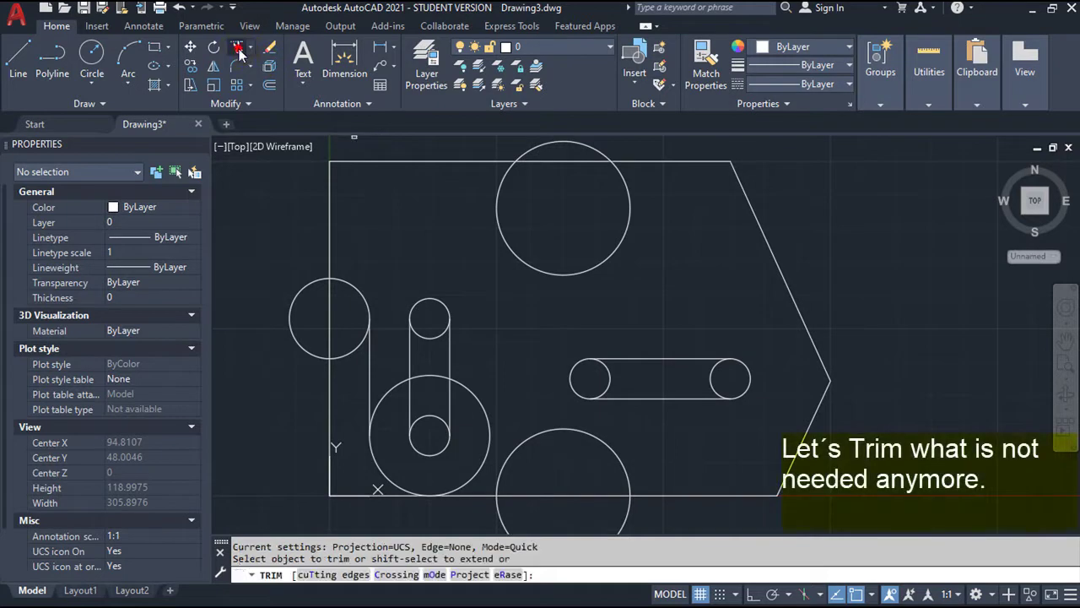
click(631, 145)
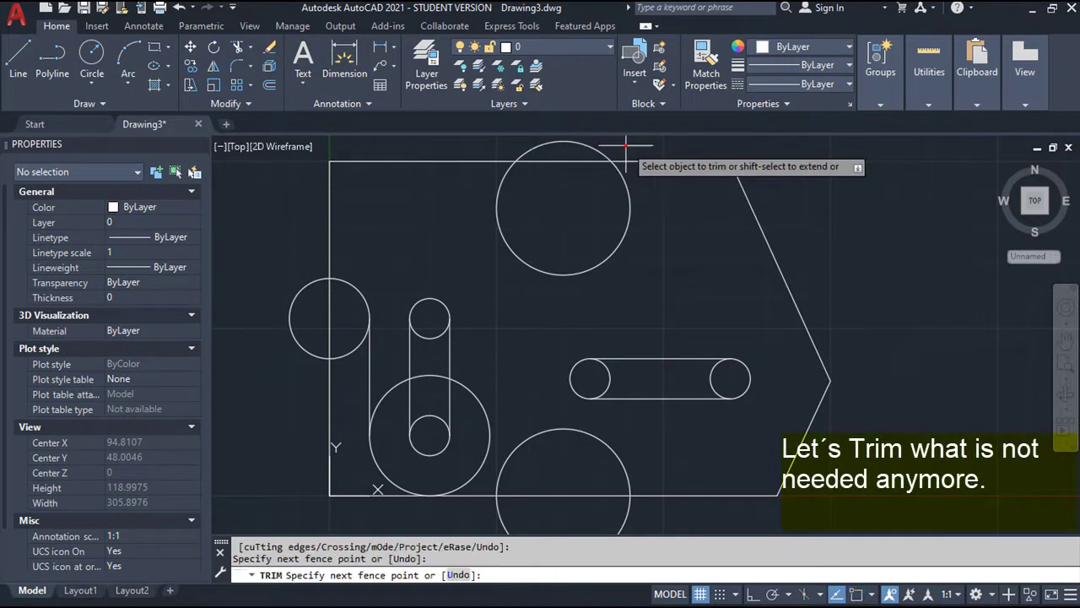
click(559, 160)
key(Return)
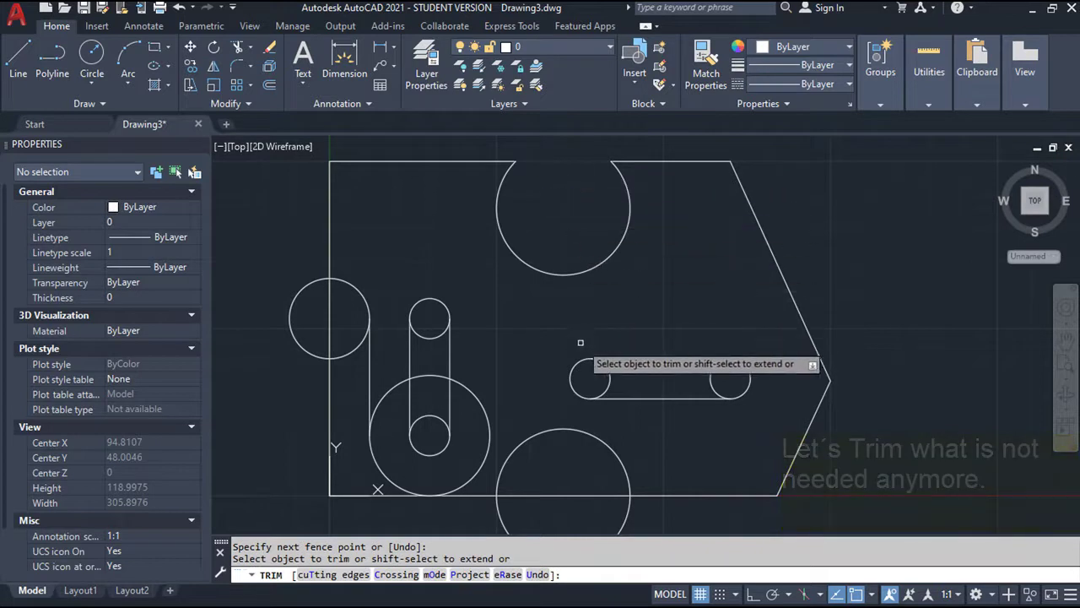
click(596, 380)
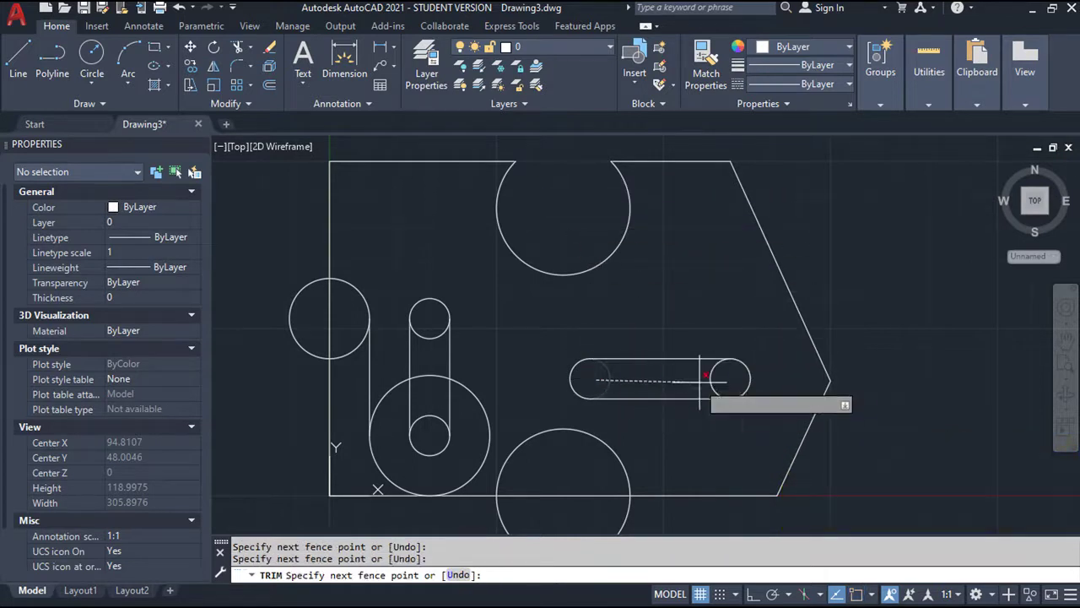
click(719, 379)
key(Return)
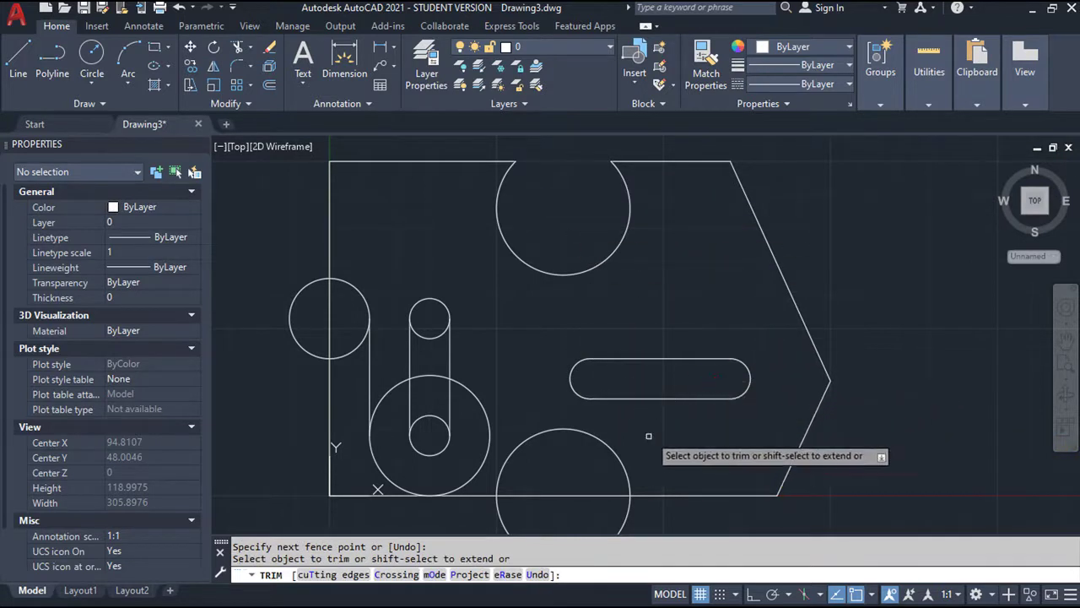
Trim the bottom circle's lower arc and base line, the large circle's arcs, and the vertical slot's inner arcs.
click(631, 517)
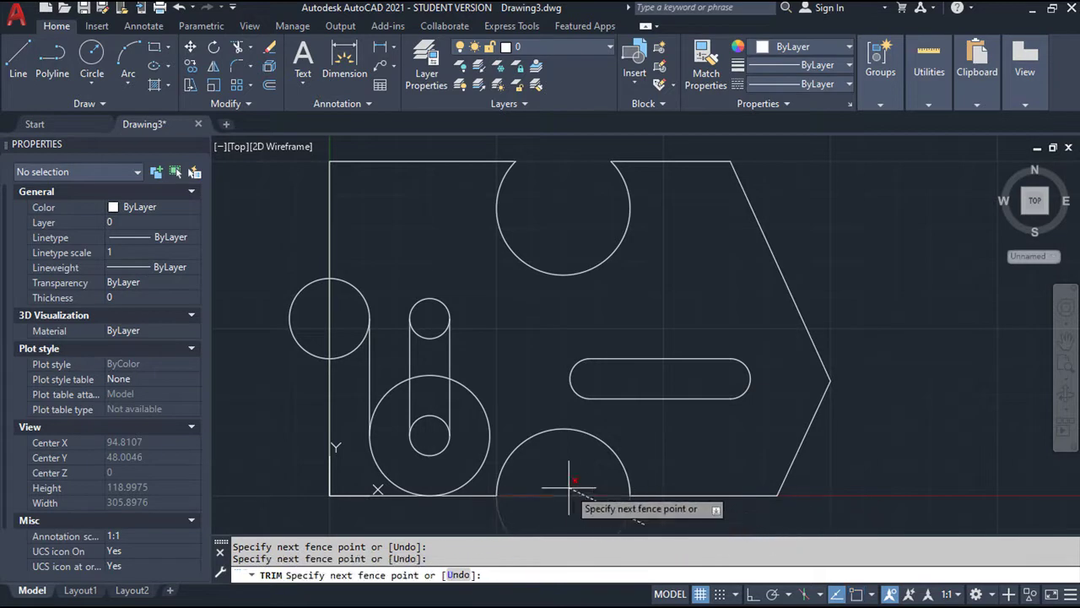
click(568, 489)
key(Return)
click(488, 428)
click(392, 389)
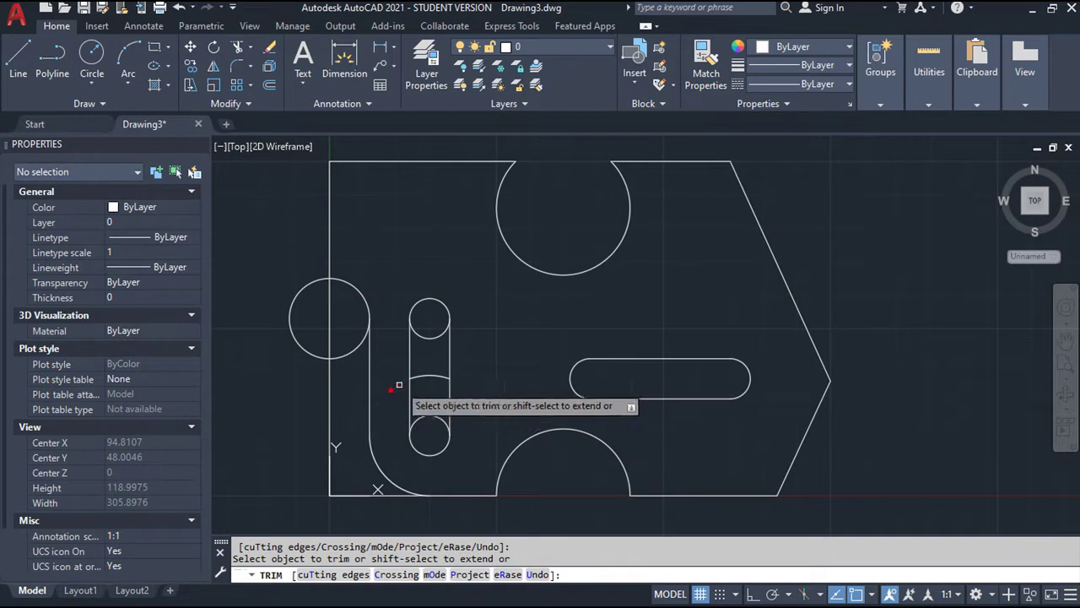
click(426, 313)
key(Return)
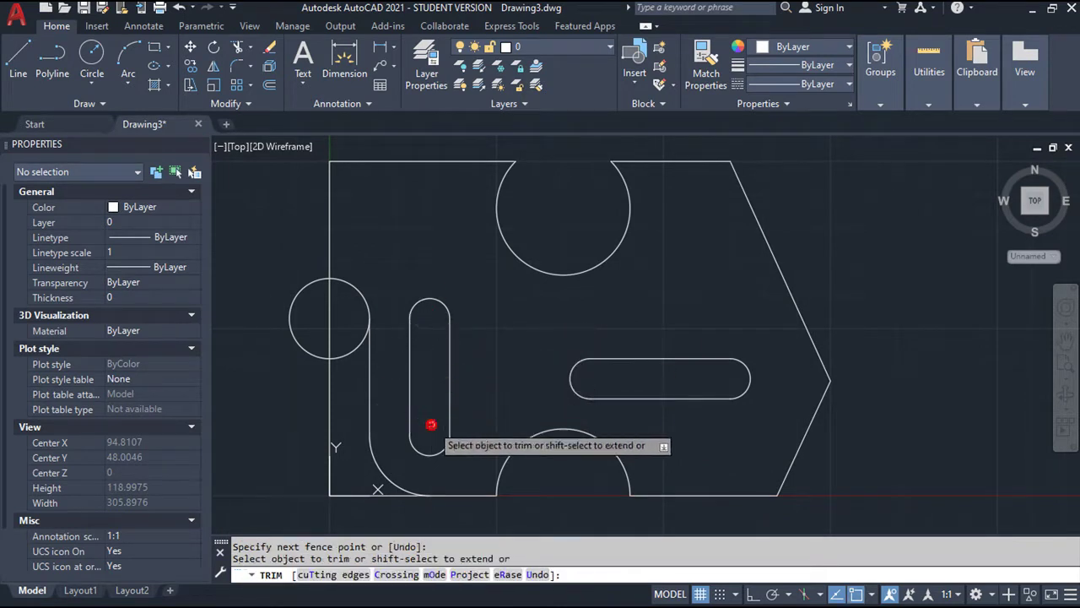
Trim the outer part of the left small circle and finish trimming.
click(356, 507)
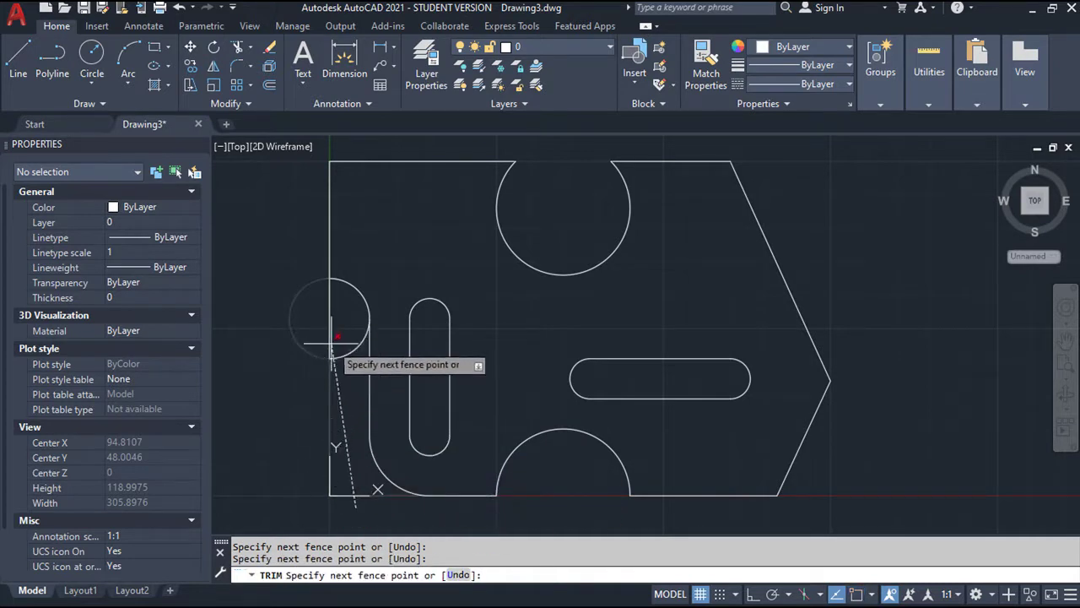
click(317, 275)
key(Return)
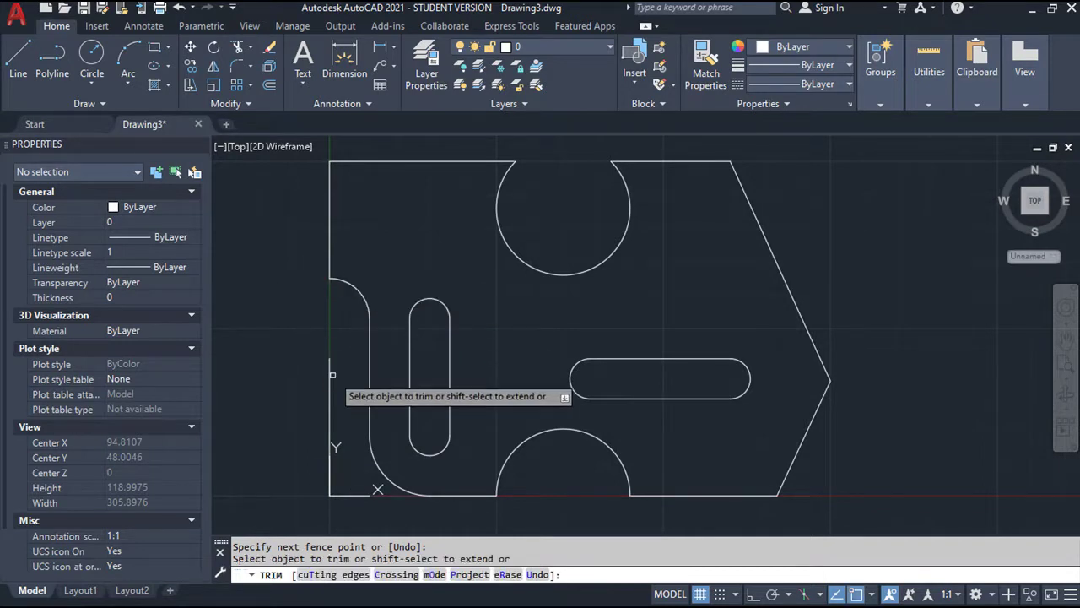
right_click(283, 380)
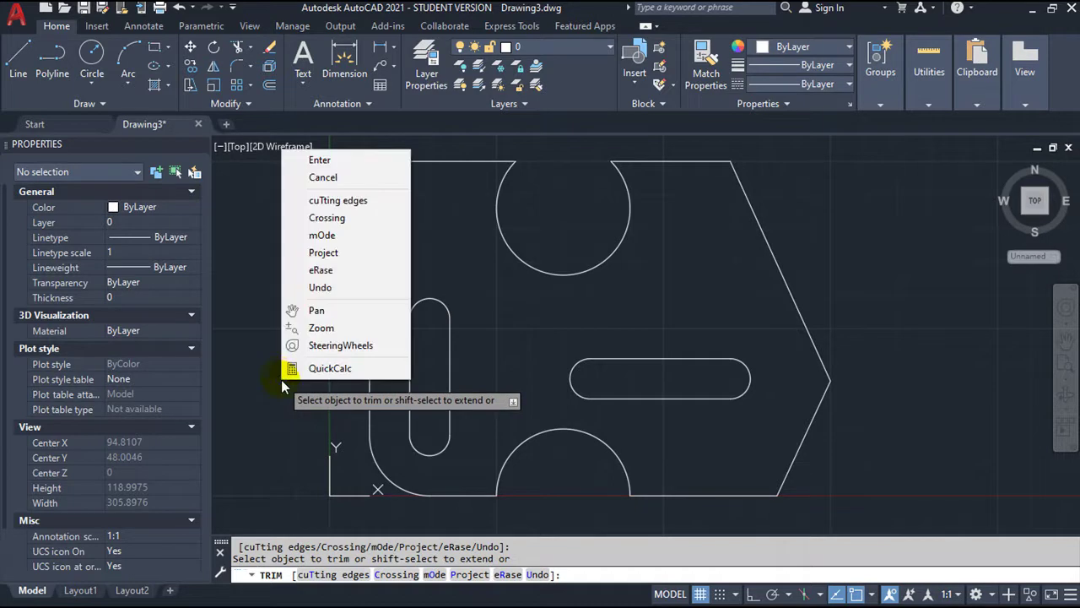
click(373, 159)
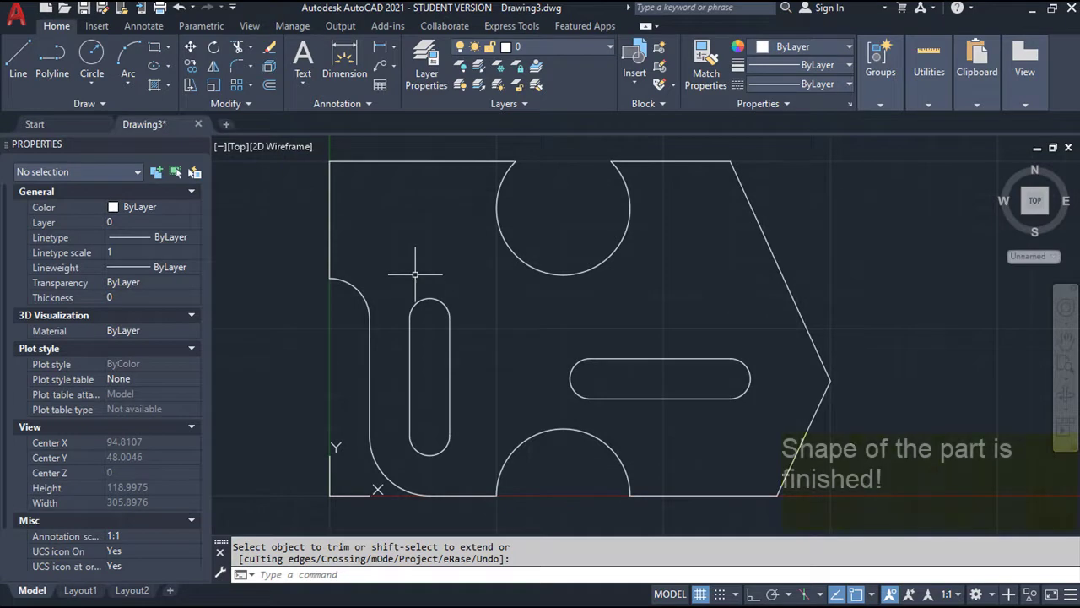
Create a new layer named Dimensions in the Layer Properties Manager.
click(428, 57)
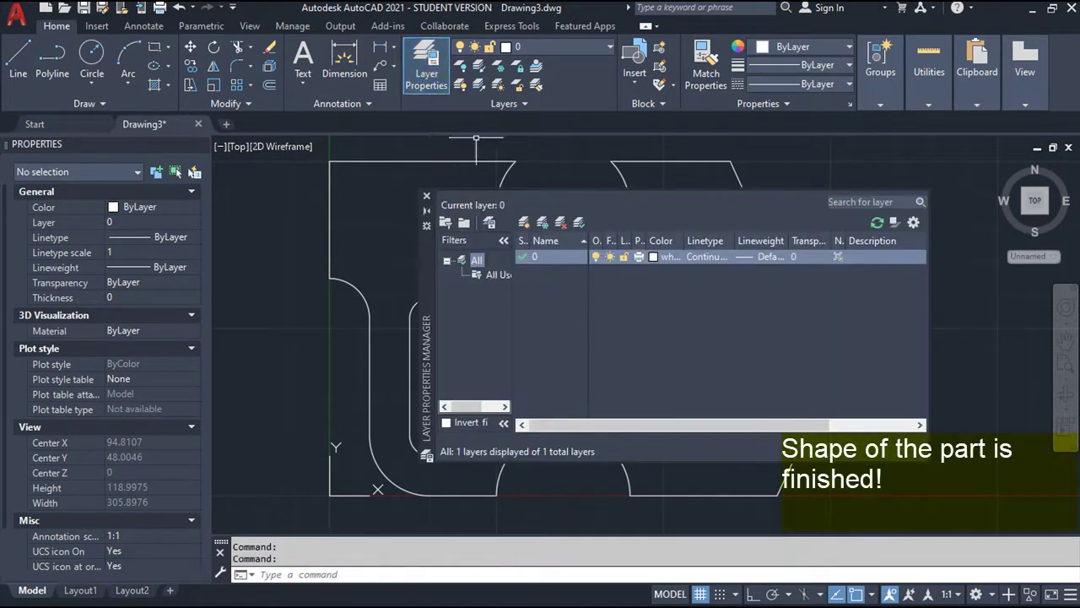
right_click(540, 276)
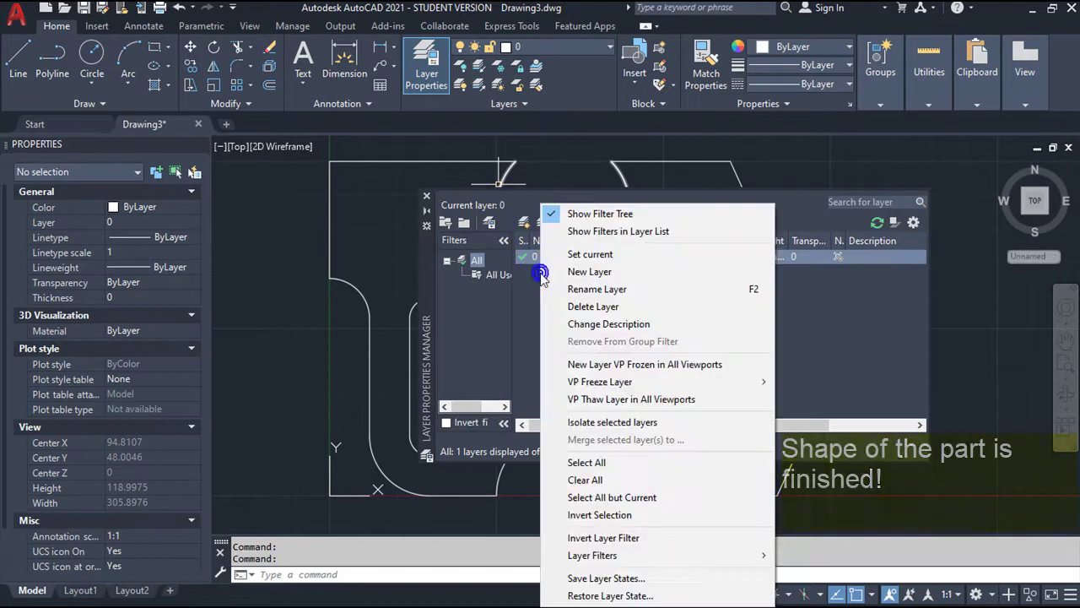
click(584, 273)
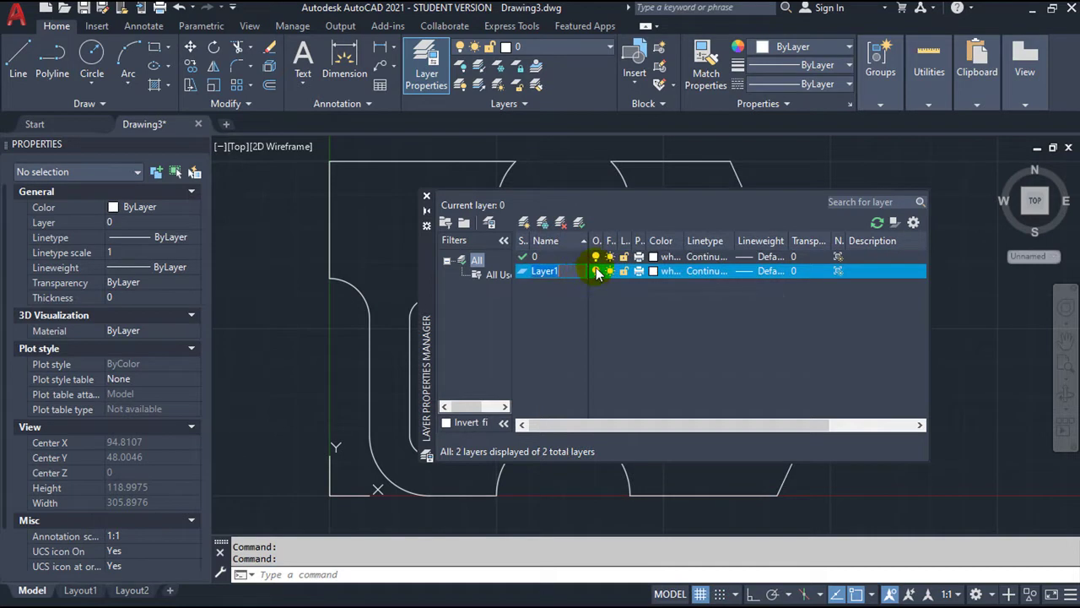
text(Dimen)
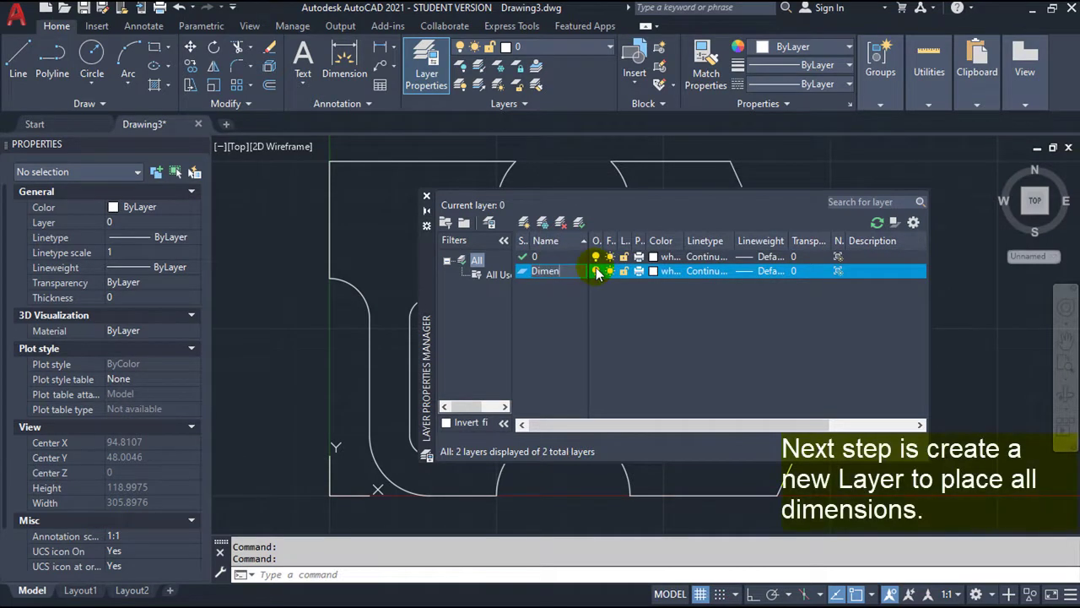
text(sions)
Make the Dimensions layer cyan, set it current, and close the layer palette.
click(655, 270)
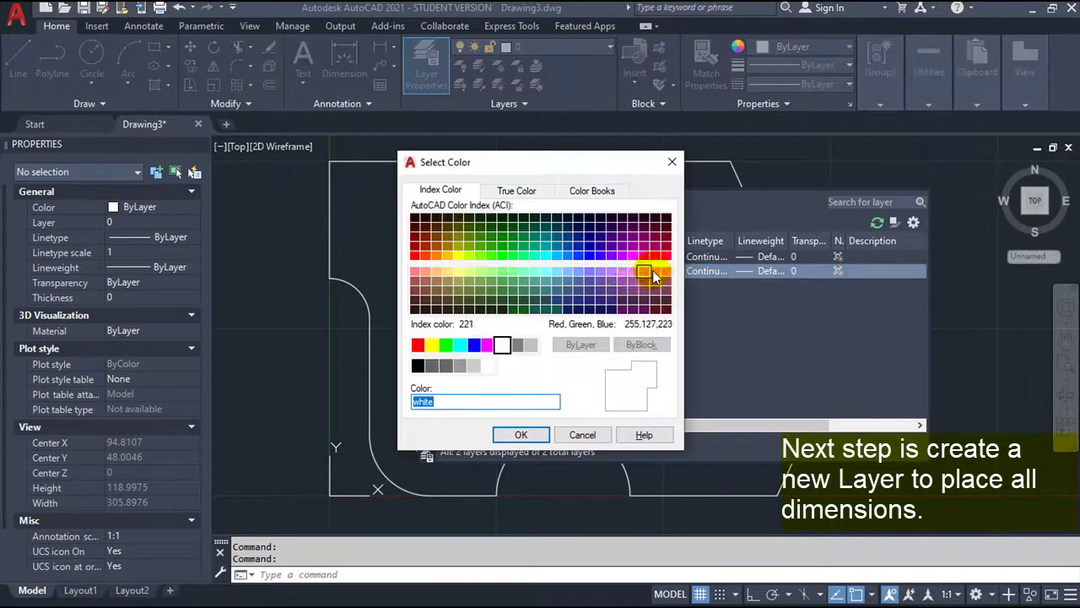
click(461, 347)
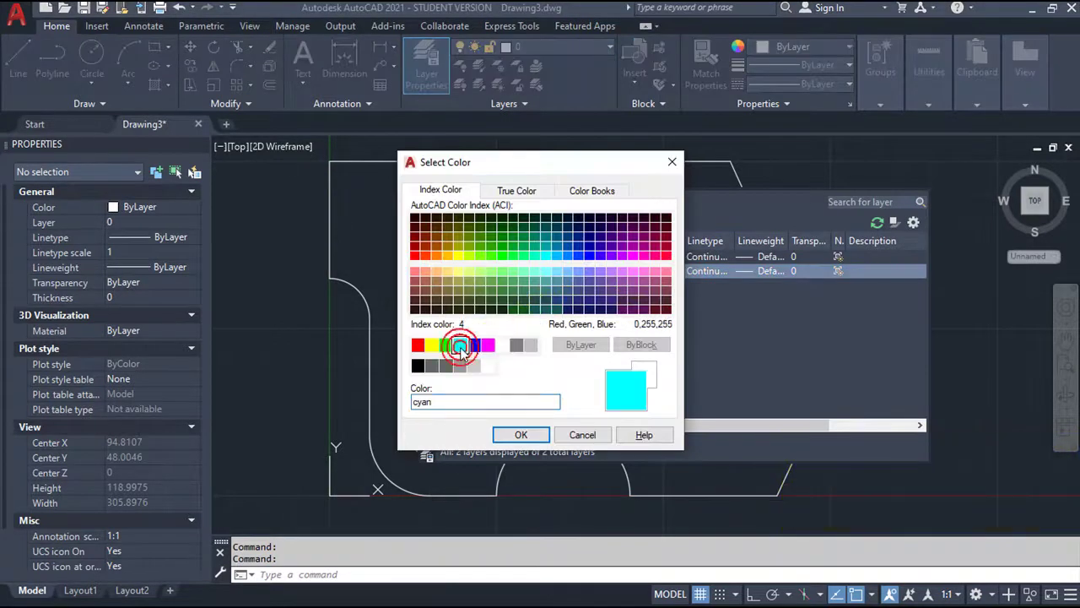
click(500, 434)
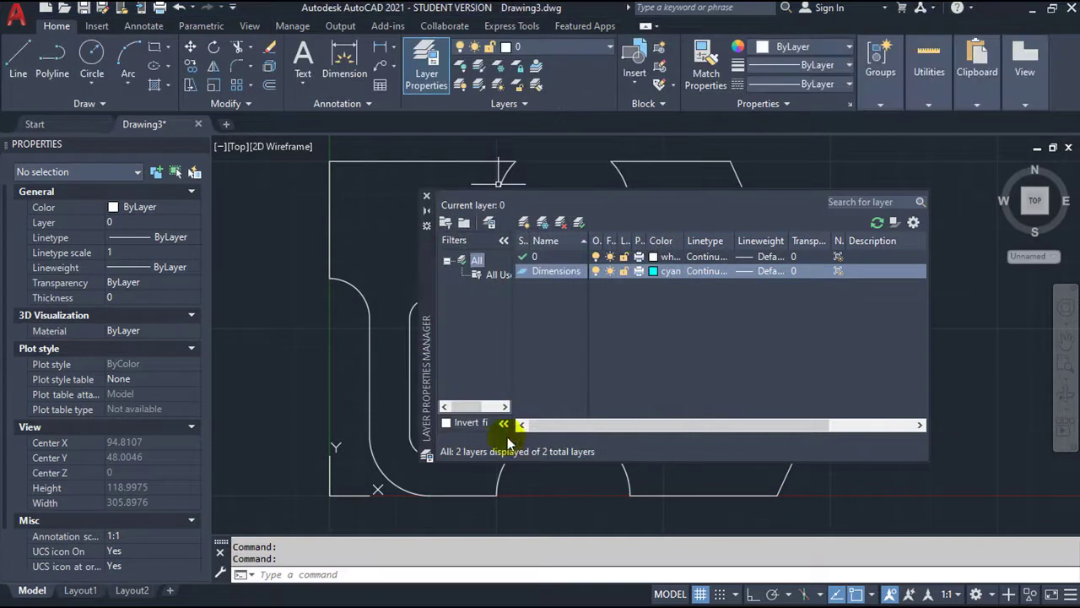
click(524, 272)
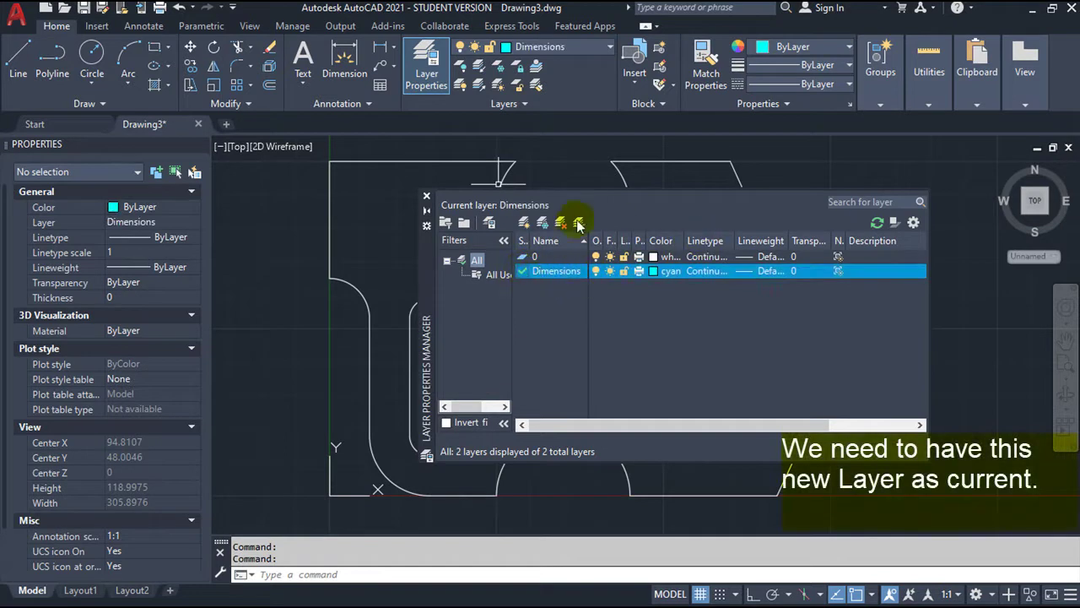
click(427, 197)
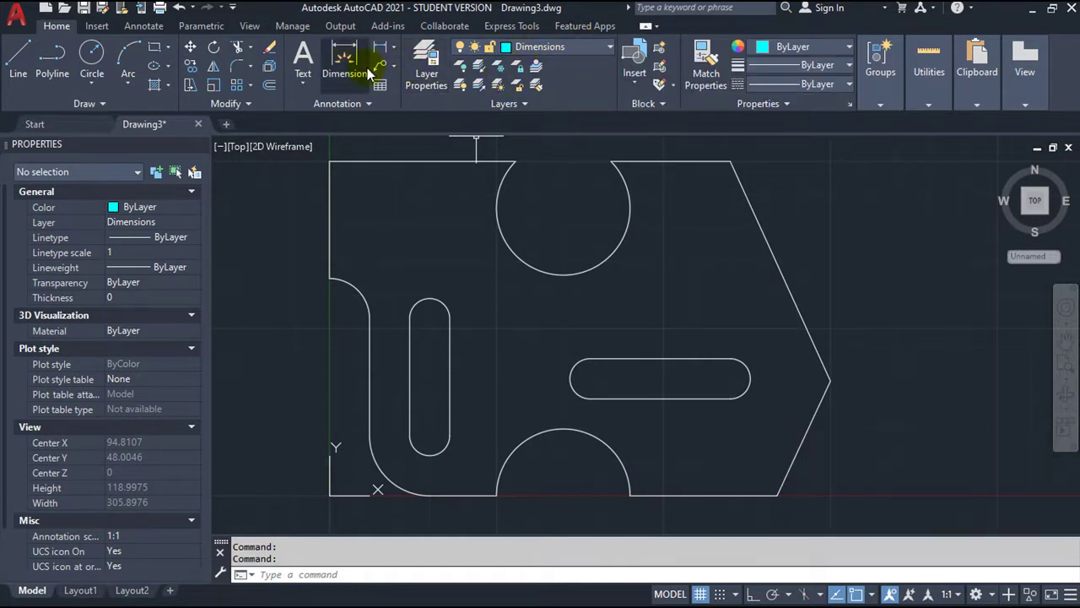
Add an R20 radius dimension to the top circle and an R6 to the horizontal slot's end.
click(344, 57)
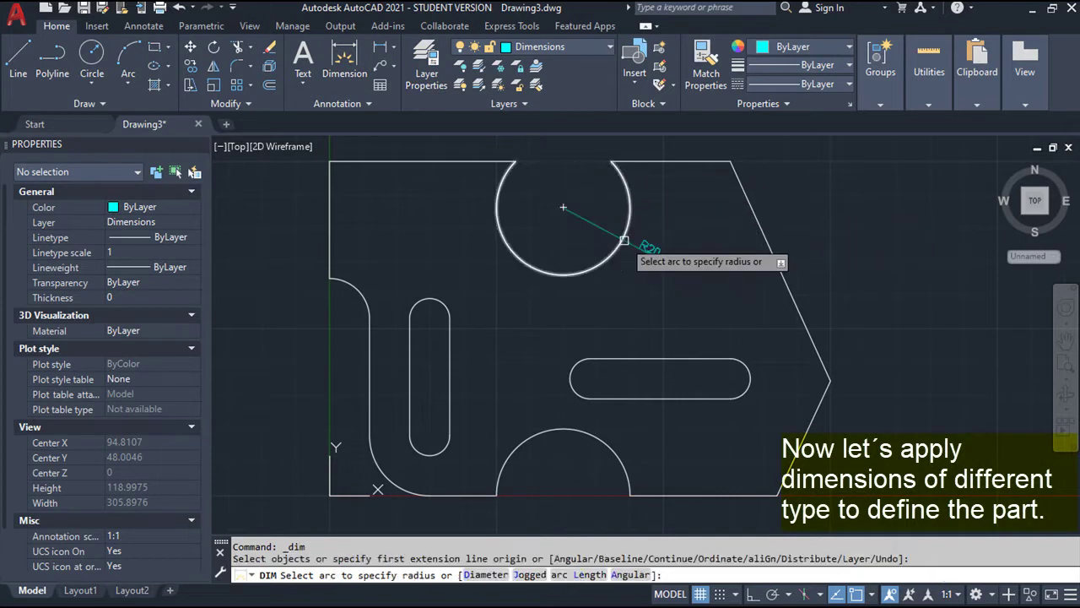
click(623, 241)
click(683, 266)
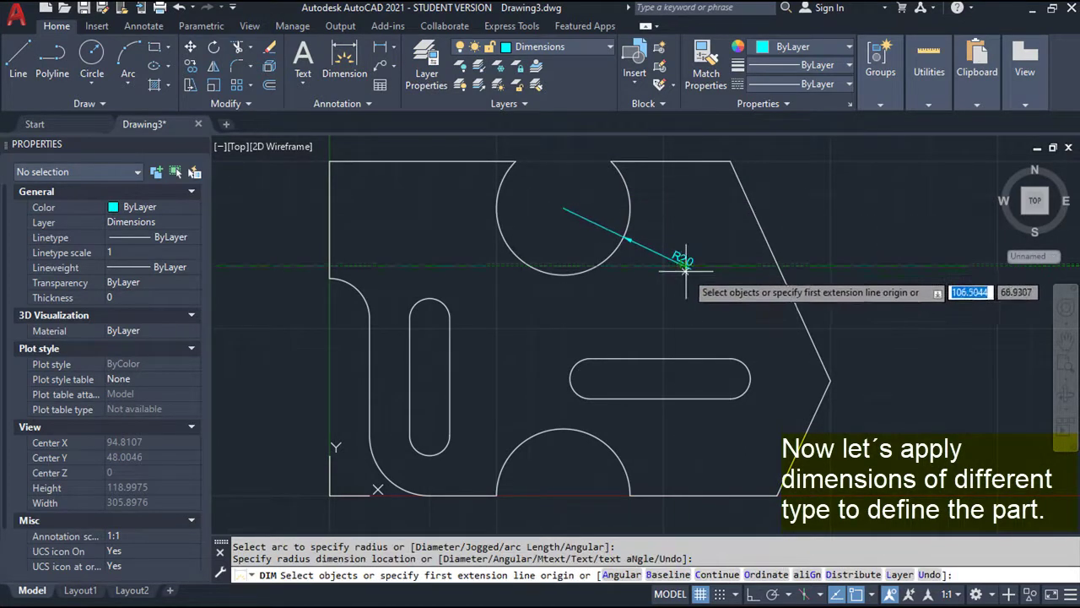
key(Return)
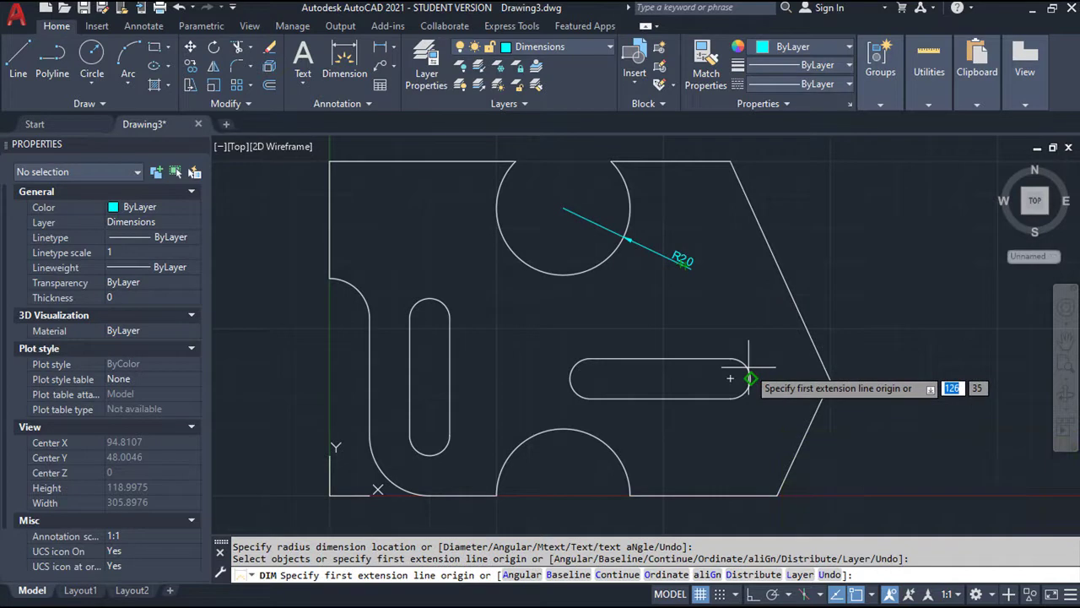
scroll(746, 365, up, 5)
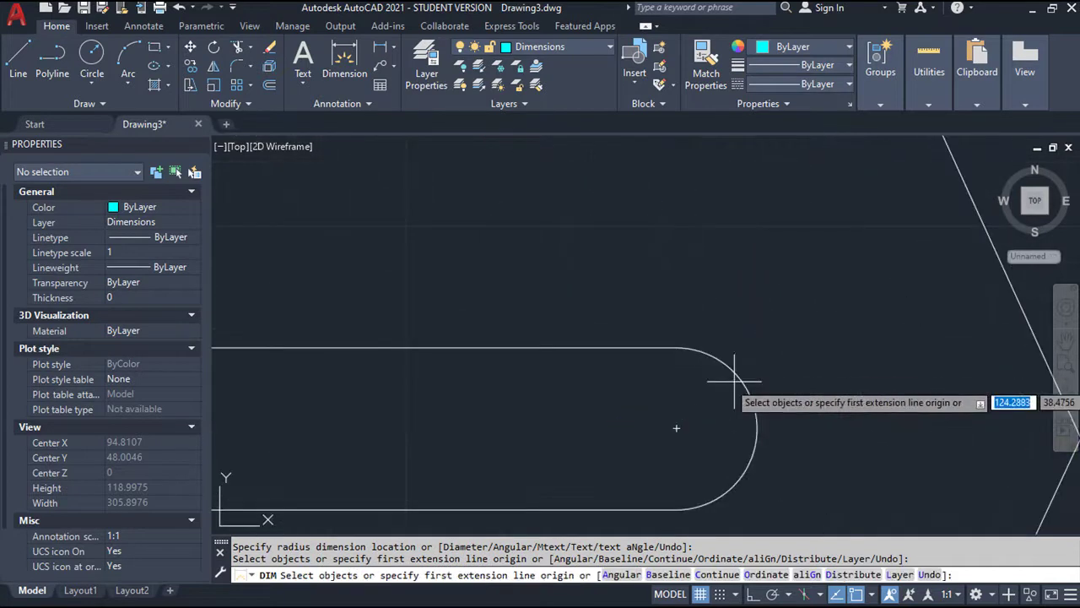
click(749, 393)
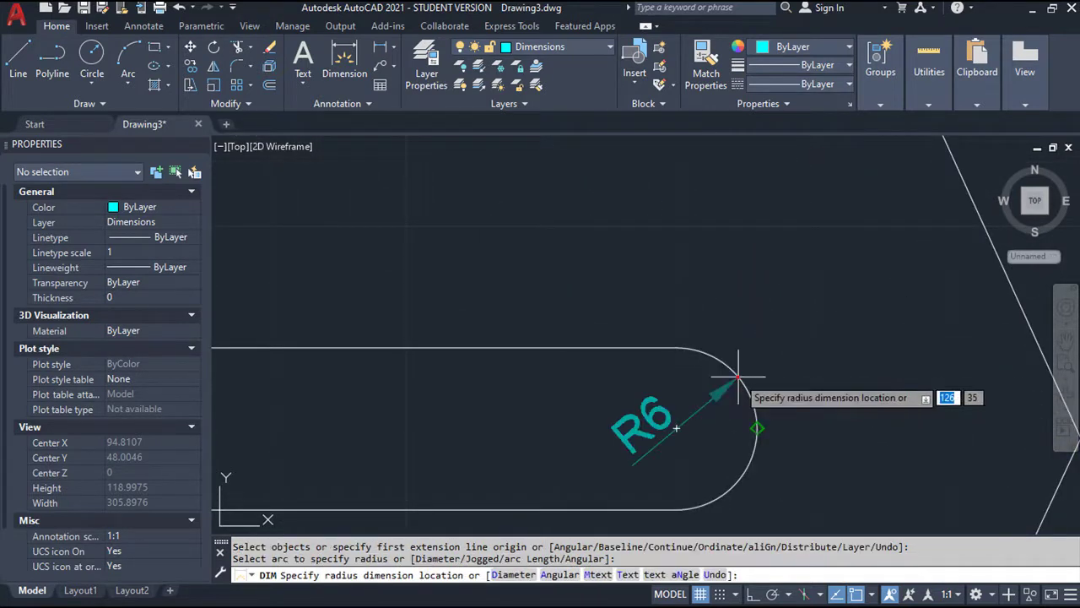
click(848, 301)
scroll(734, 350, down, 5)
Dimension the bottom semicircular cutout as R20 and the lower-left fillet arc as R18.
middle_drag(692, 356, 773, 210)
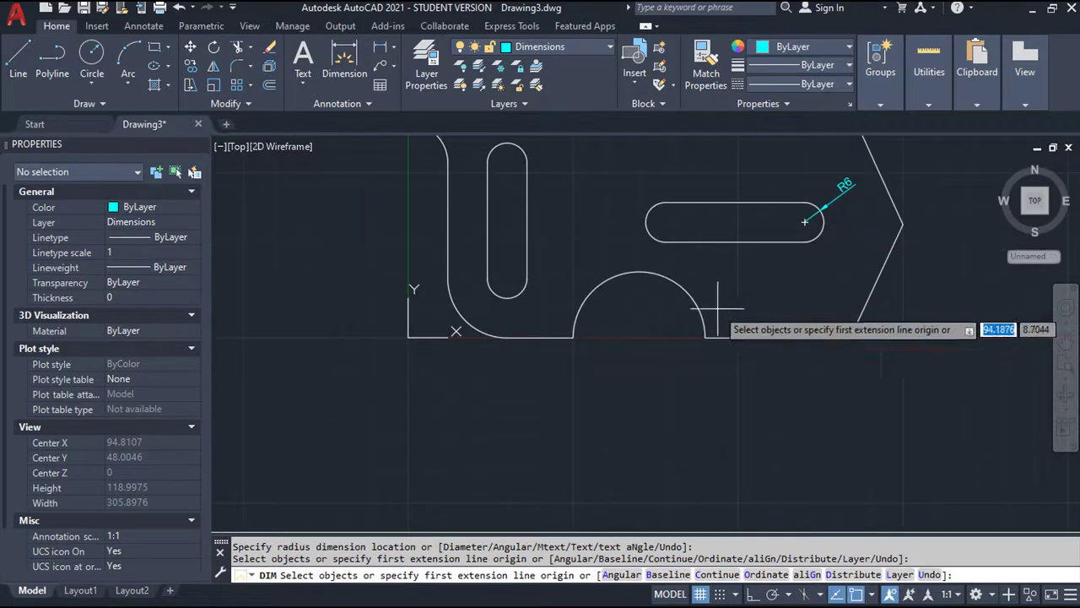
click(698, 308)
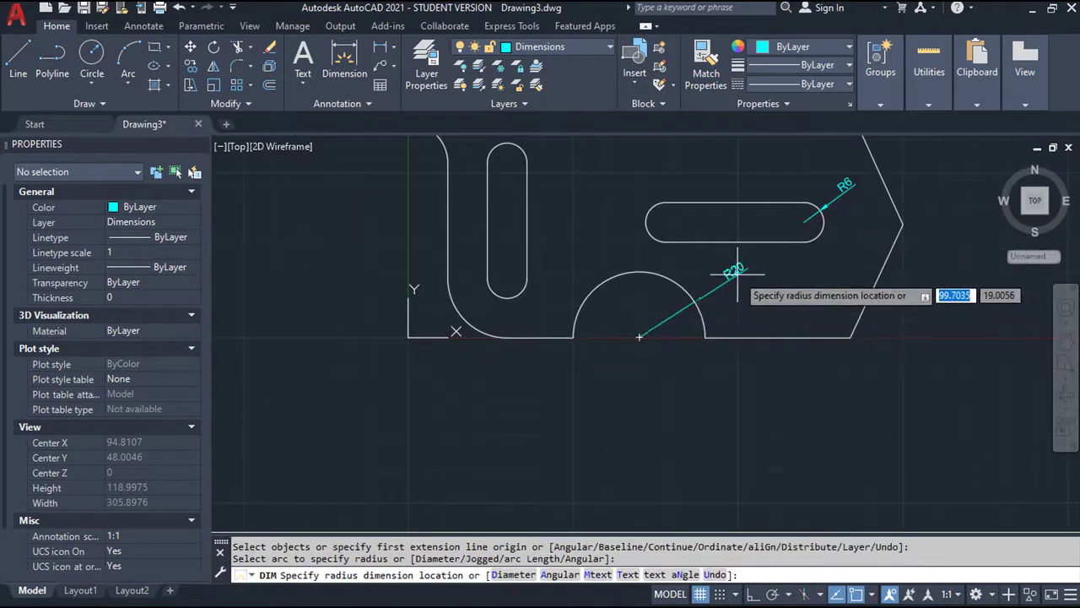
click(738, 272)
middle_drag(482, 242, 508, 302)
click(494, 371)
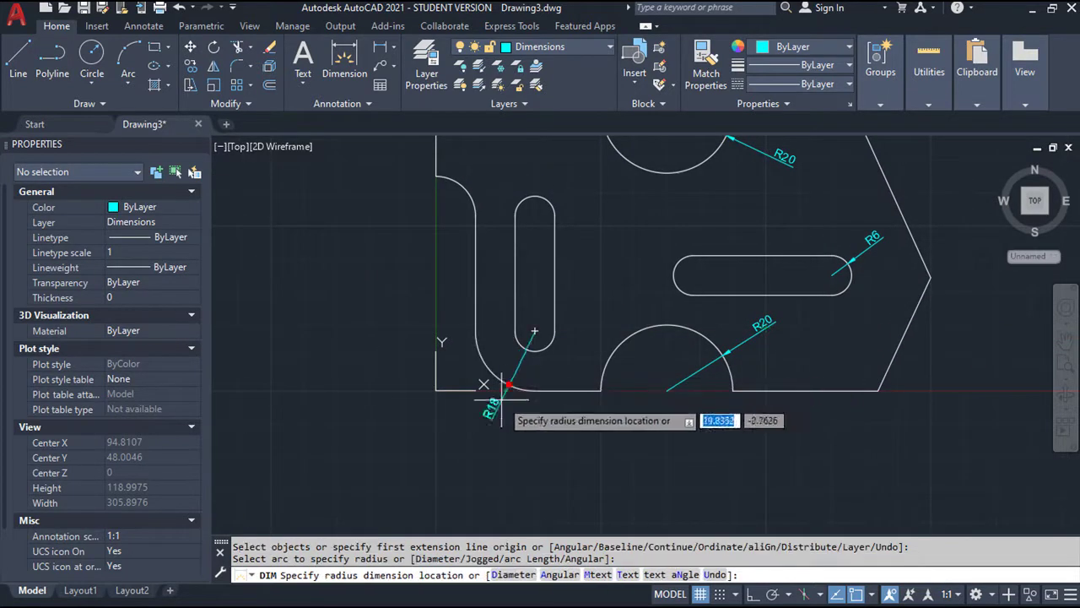
click(481, 426)
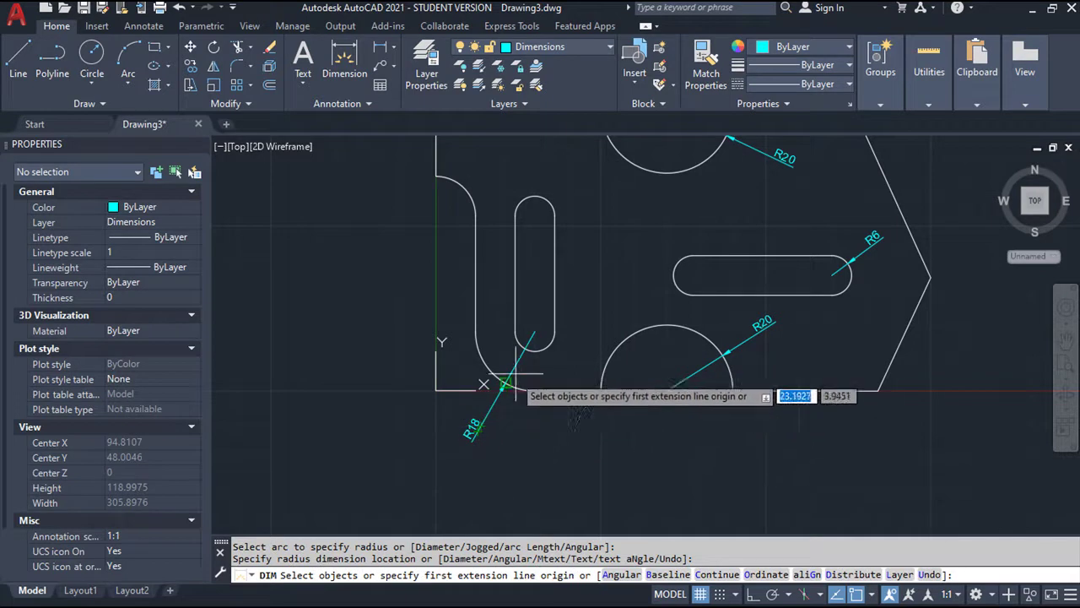
Add R6 to the vertical slot's top arc and R12 to the left edge arc.
scroll(550, 199, up, 2)
scroll(550, 199, up, 2)
click(544, 205)
click(613, 198)
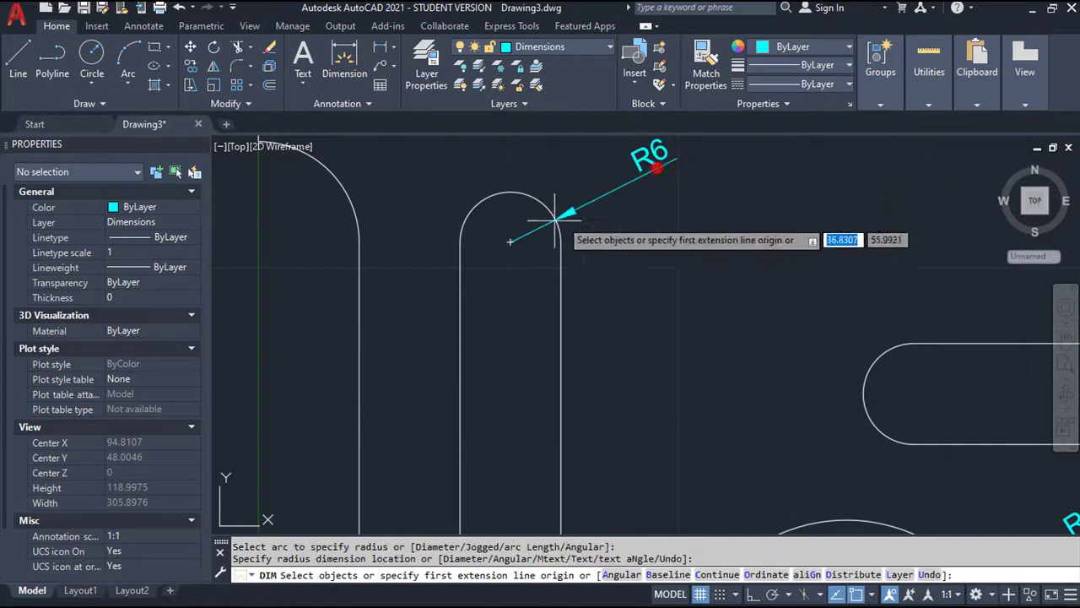
scroll(477, 245, down, 2)
scroll(464, 238, down, 2)
mouse_move(462, 236)
middle_down()
mouse_move(551, 339)
mouse_move(597, 370)
middle_up()
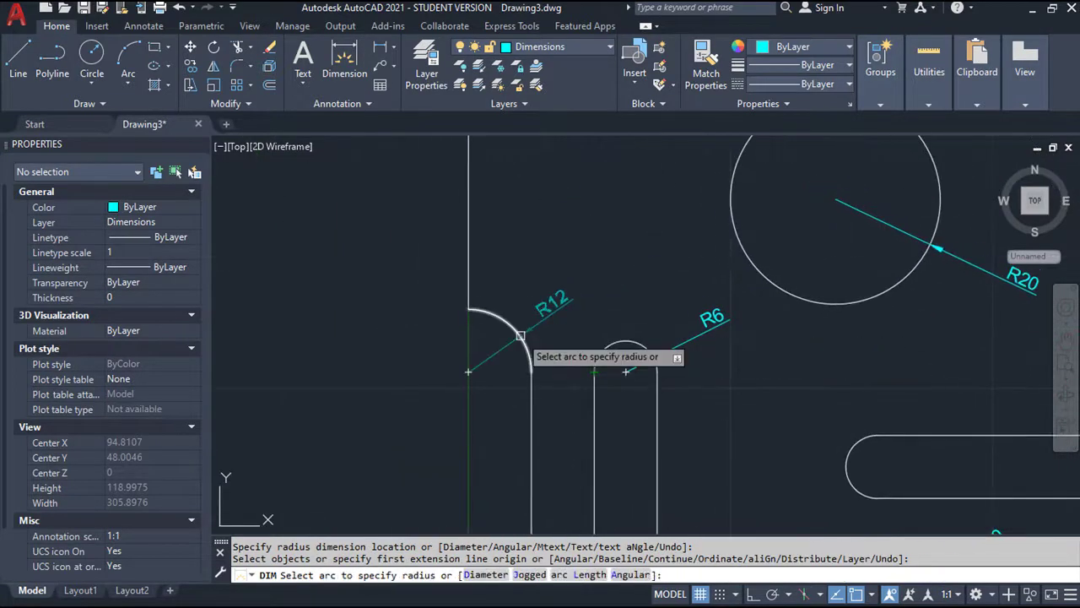
click(521, 335)
click(593, 263)
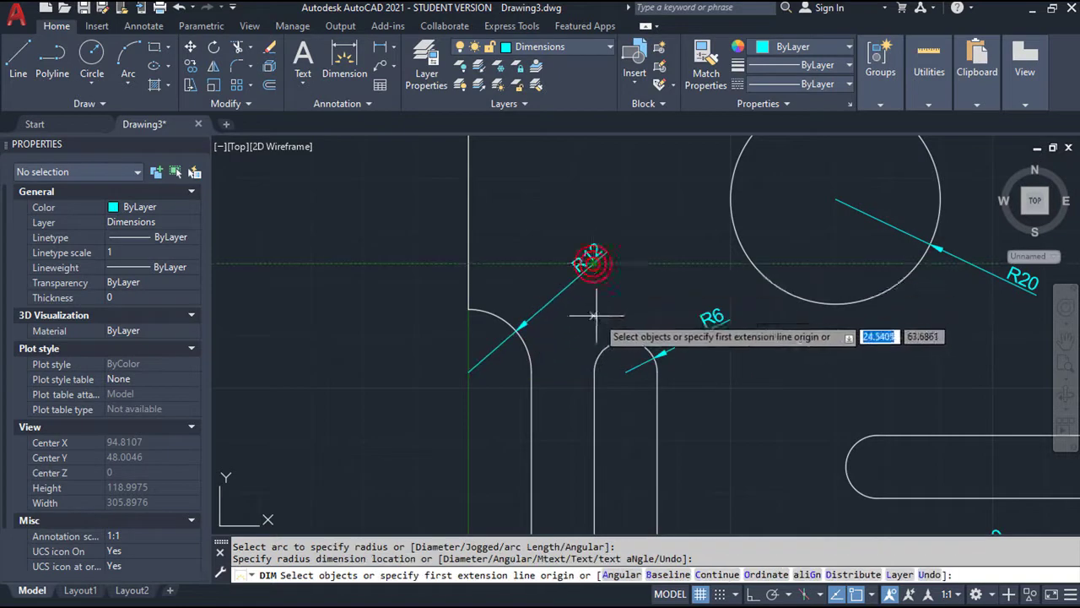
scroll(597, 313, down, 2)
scroll(607, 304, down, 2)
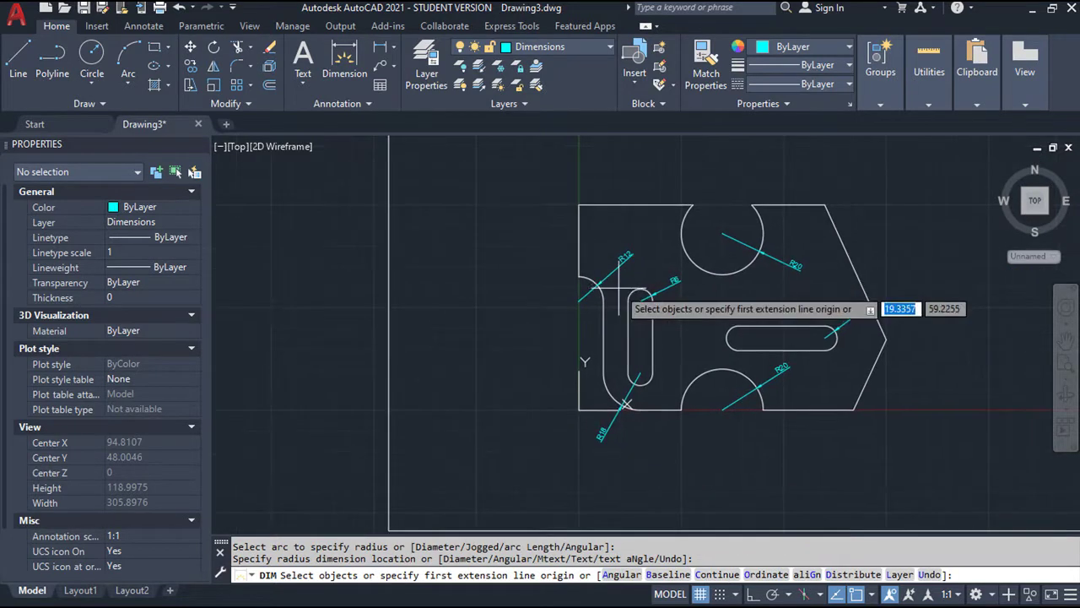
scroll(615, 288, up, 2)
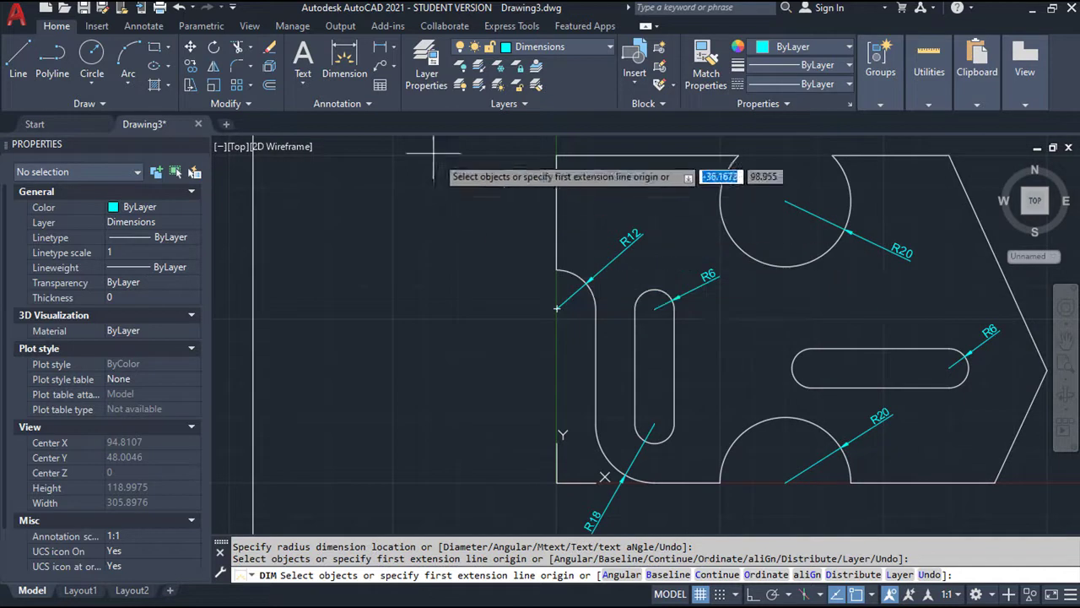
click(351, 53)
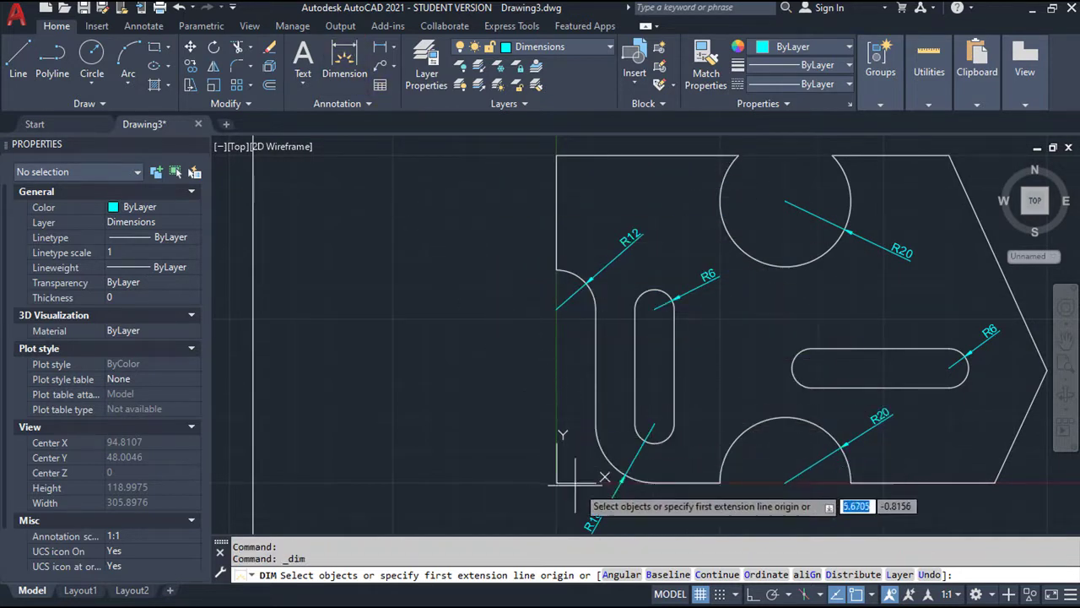
Dimension the plate's overall height with a vertical 100 linear dimension on its left.
click(653, 479)
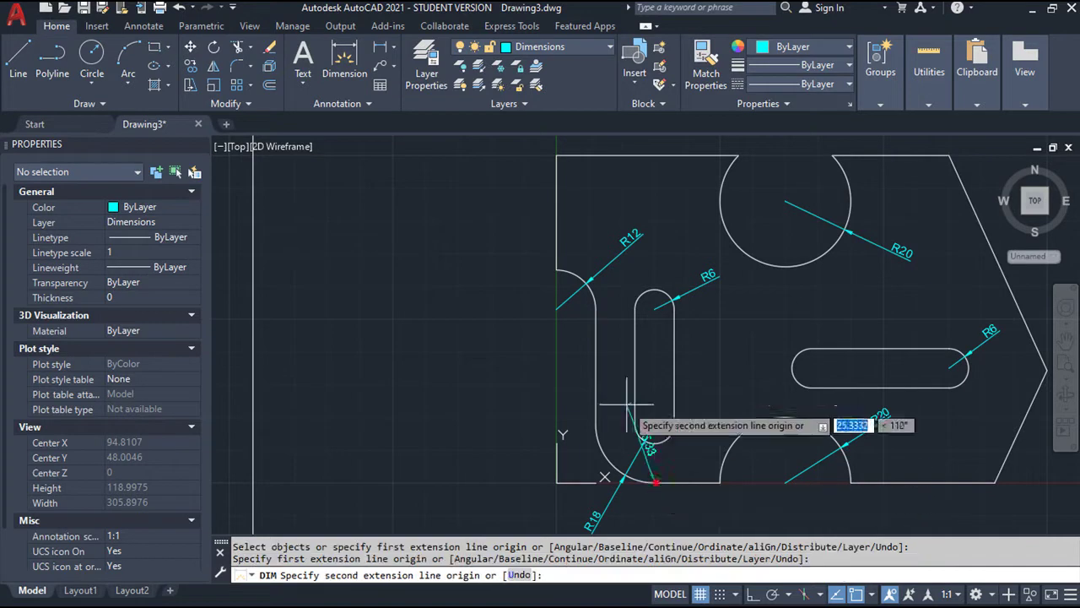
click(557, 156)
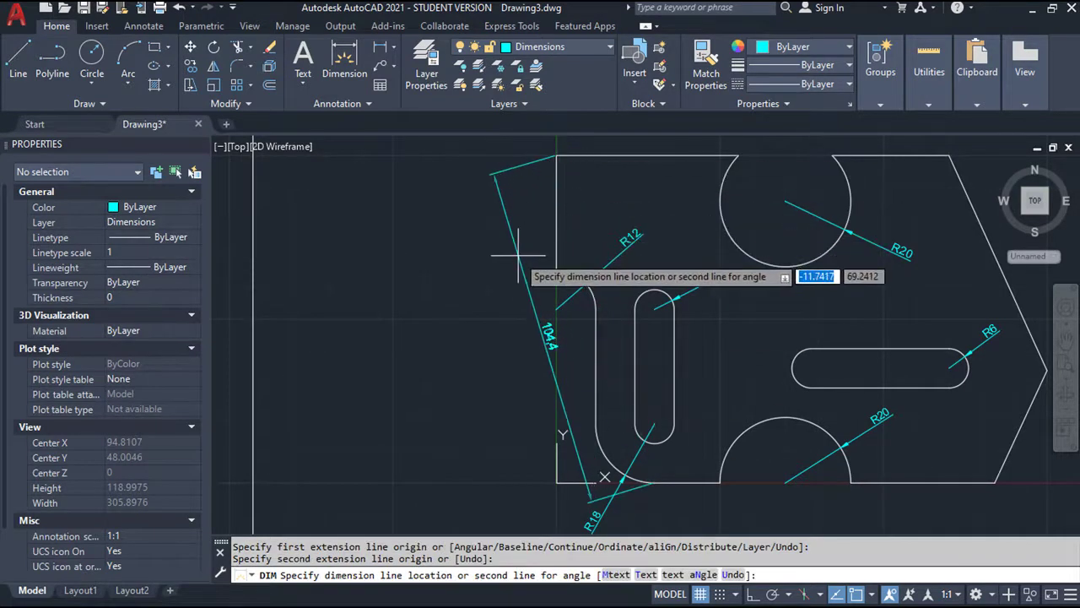
key(Escape)
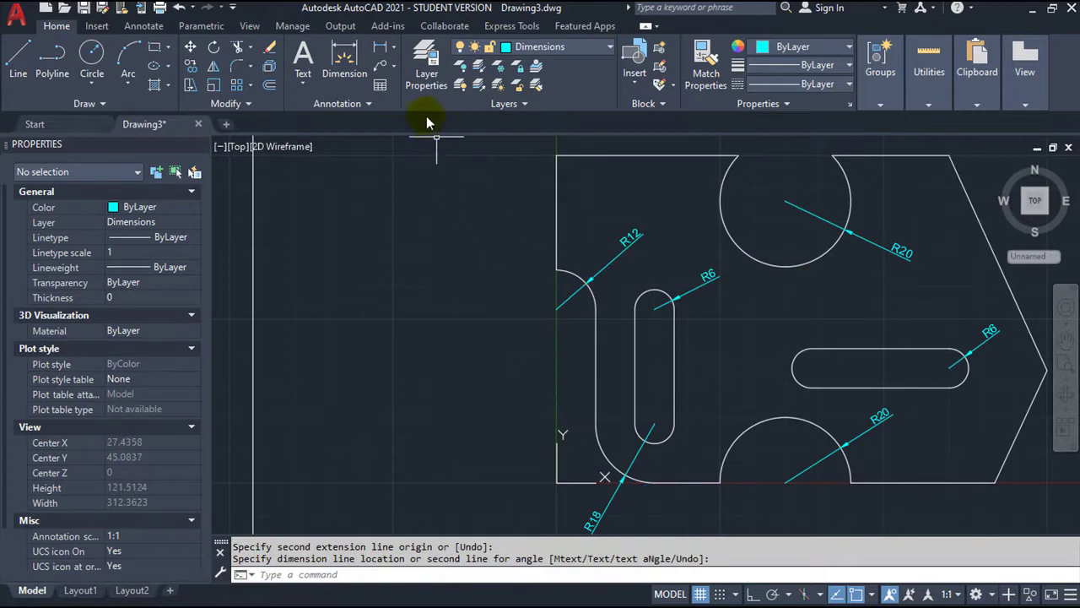
click(393, 51)
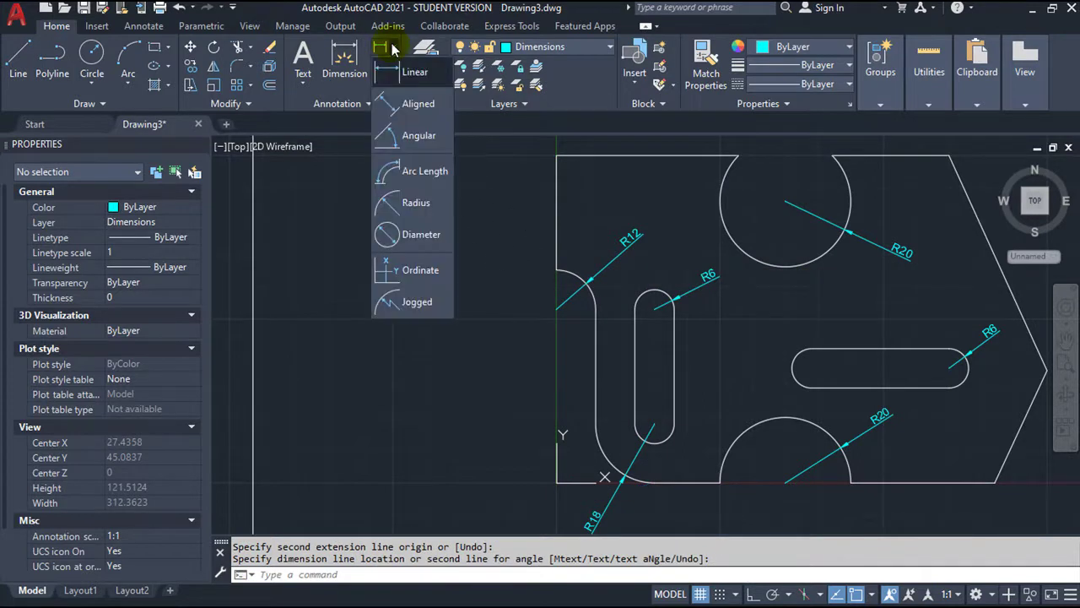
click(401, 72)
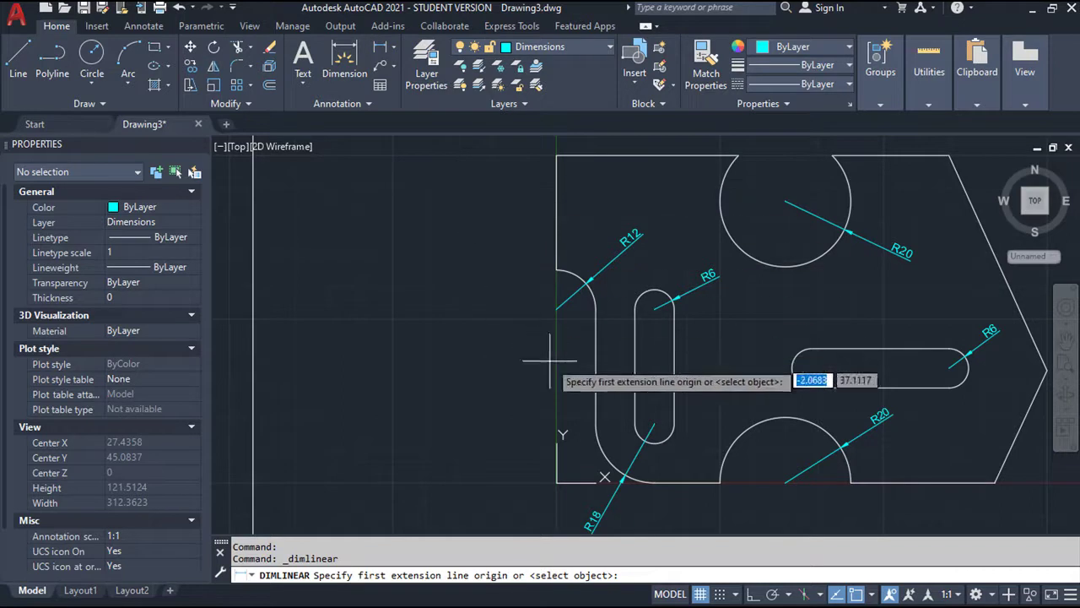
click(653, 482)
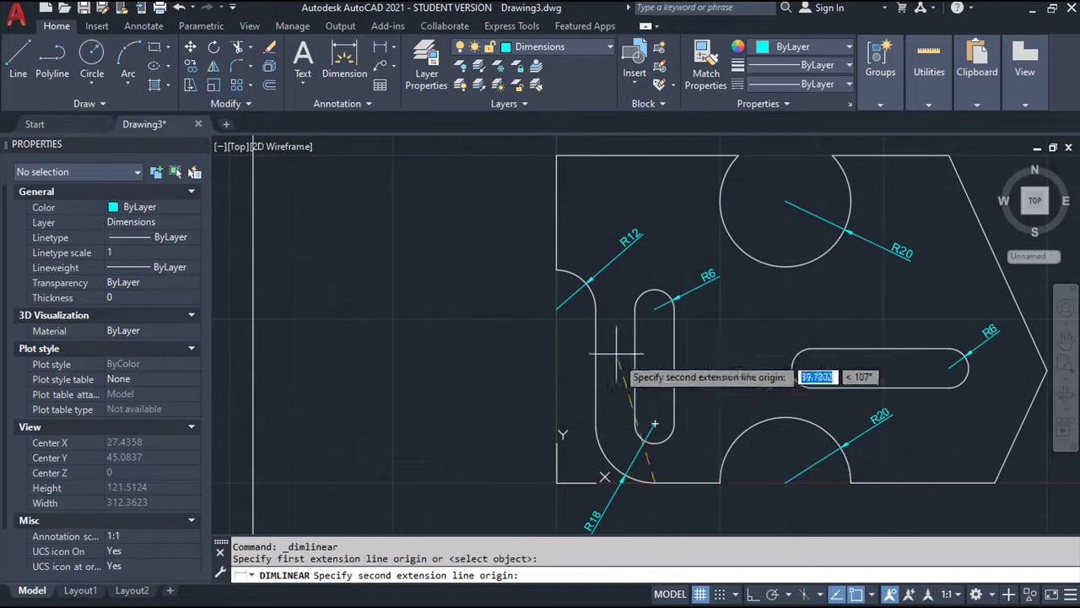
click(556, 155)
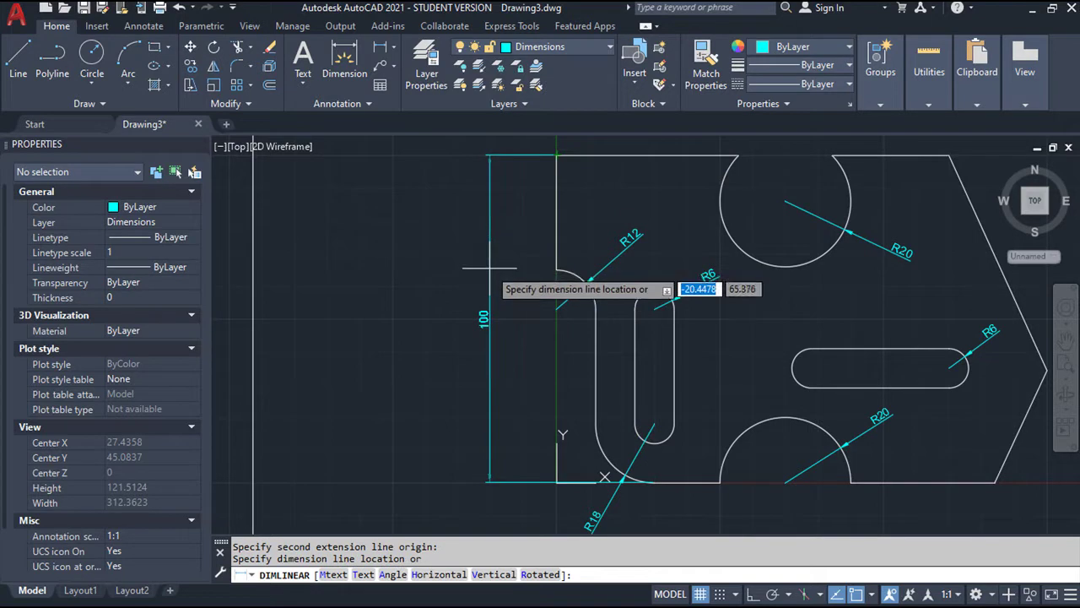
click(488, 297)
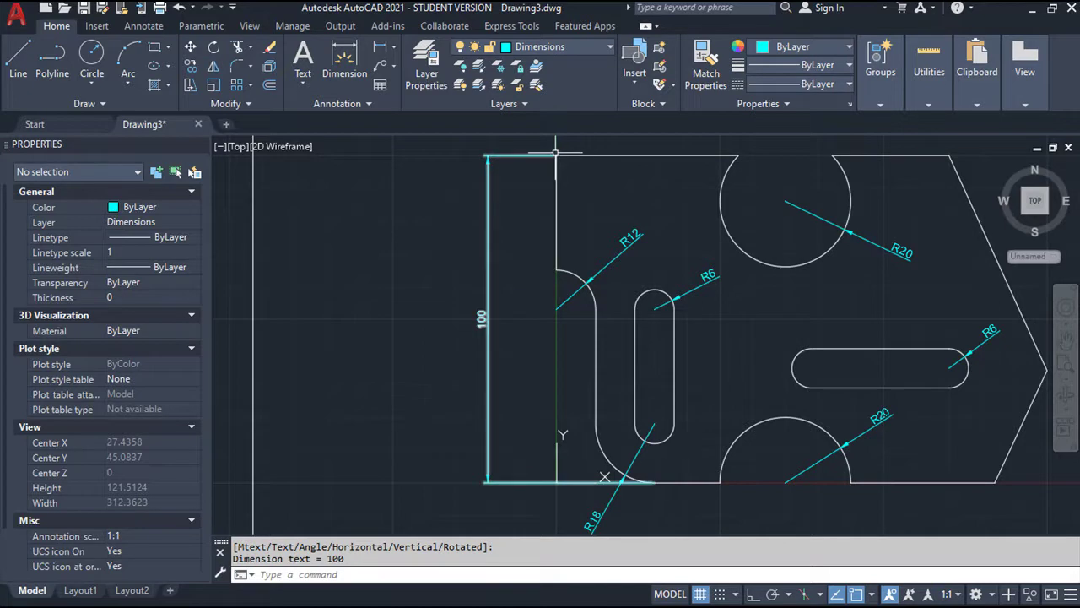
Add a vertical 14 dimension from the top-left corner to the top circle's centre.
key(Return)
click(557, 155)
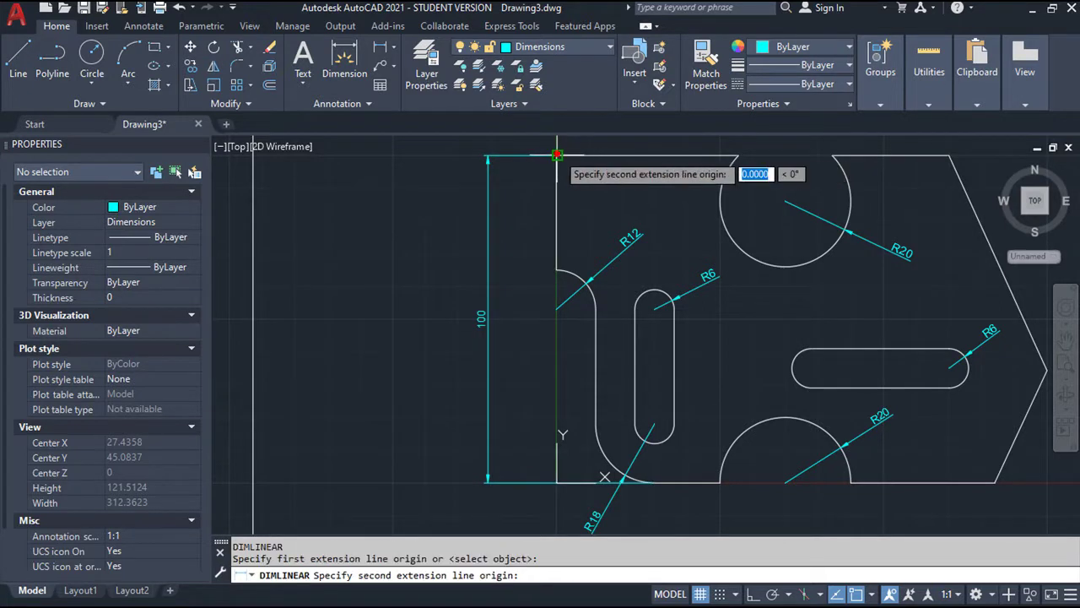
click(785, 201)
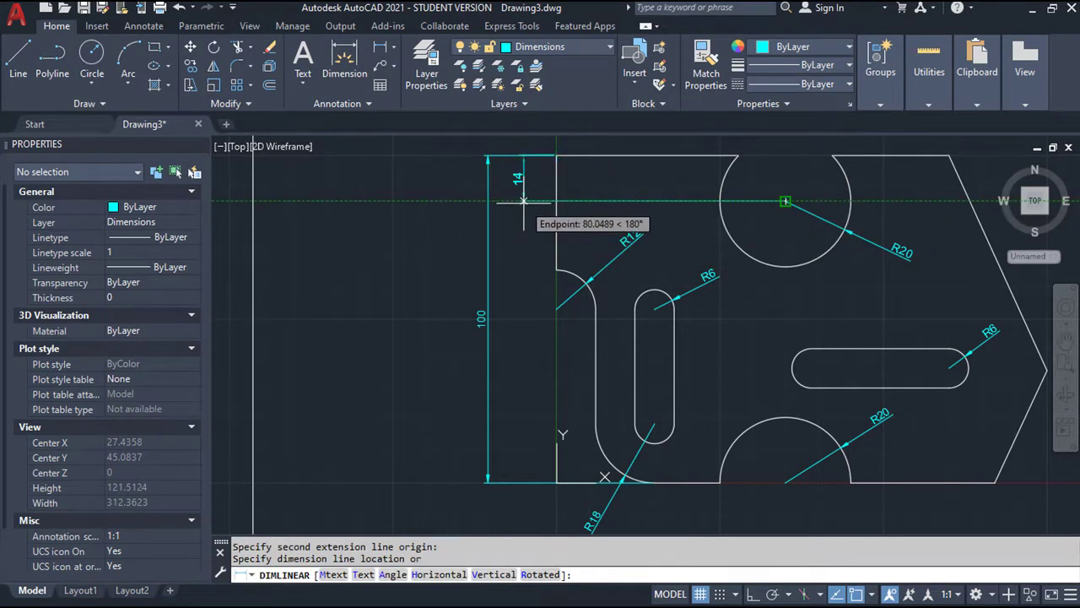
click(523, 202)
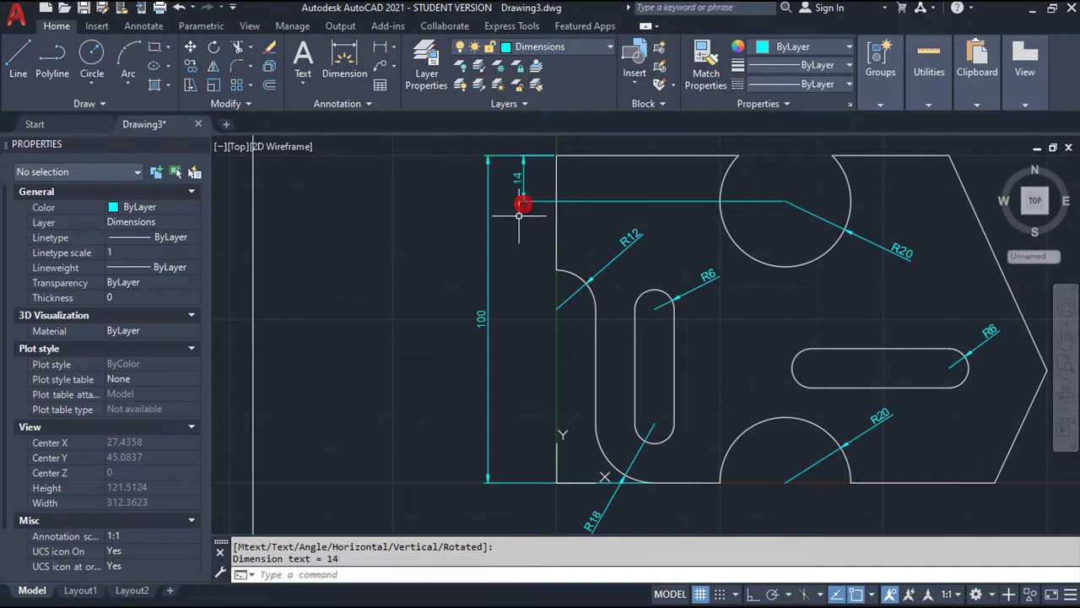
Browse the dimension type, leader and dimension style dropdowns in the Annotation panel.
click(394, 50)
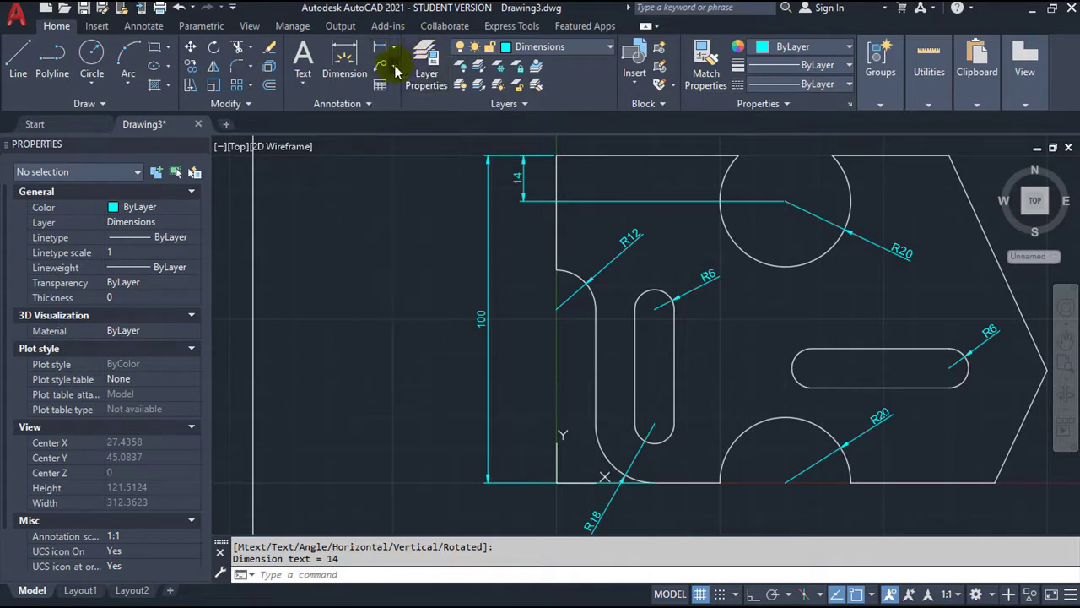
click(393, 66)
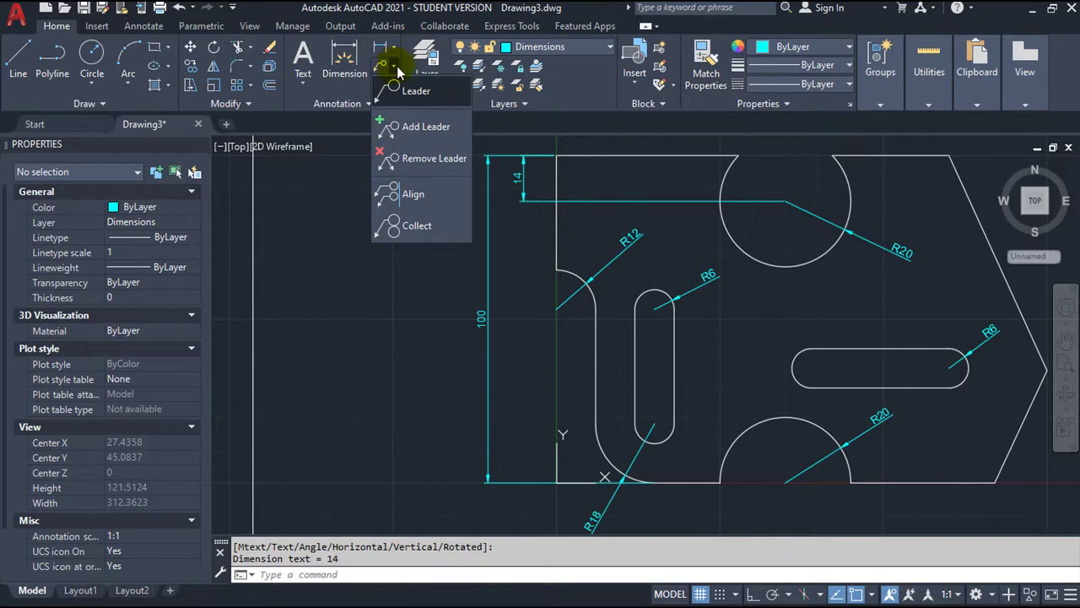
click(369, 105)
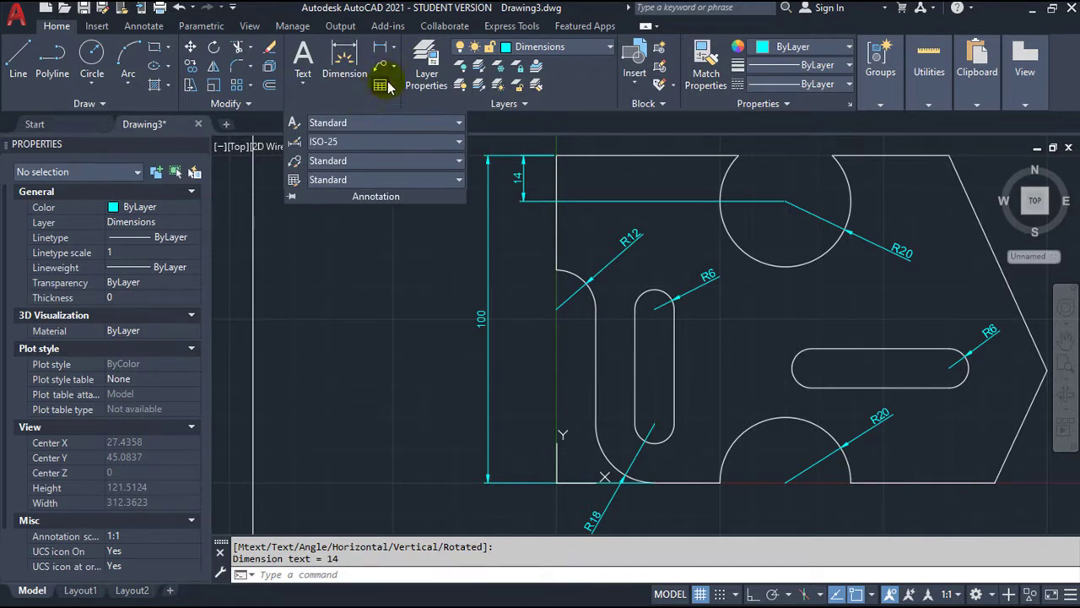
click(396, 52)
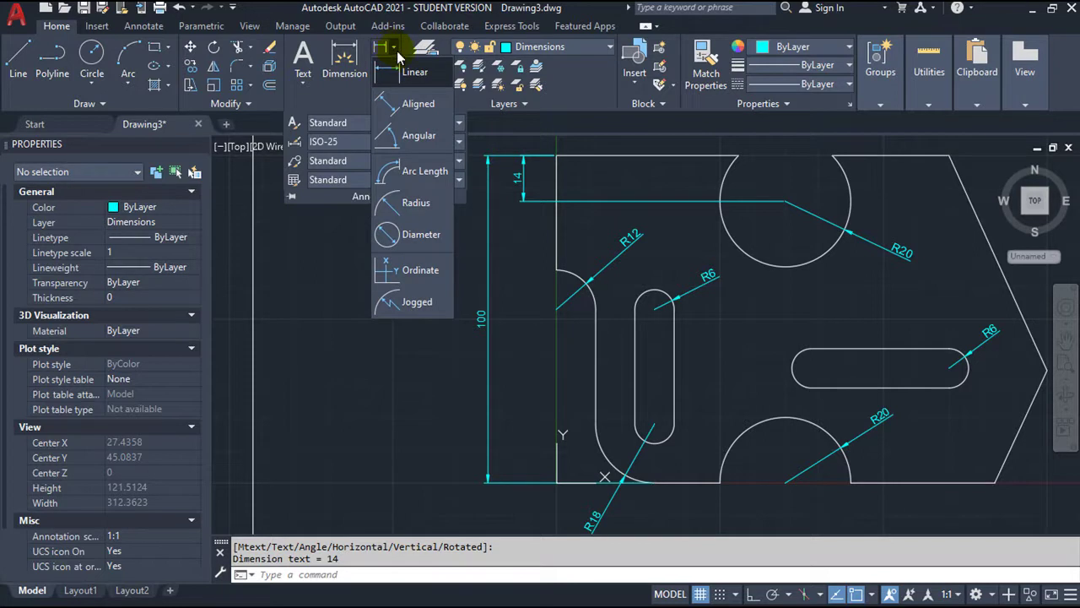
click(459, 144)
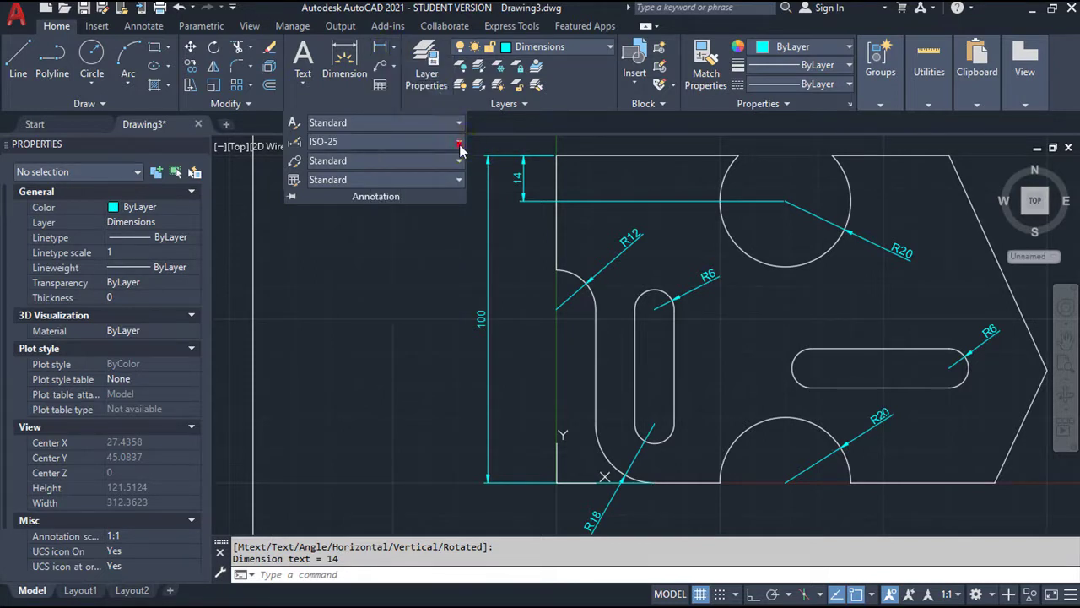
click(459, 144)
click(458, 145)
click(392, 50)
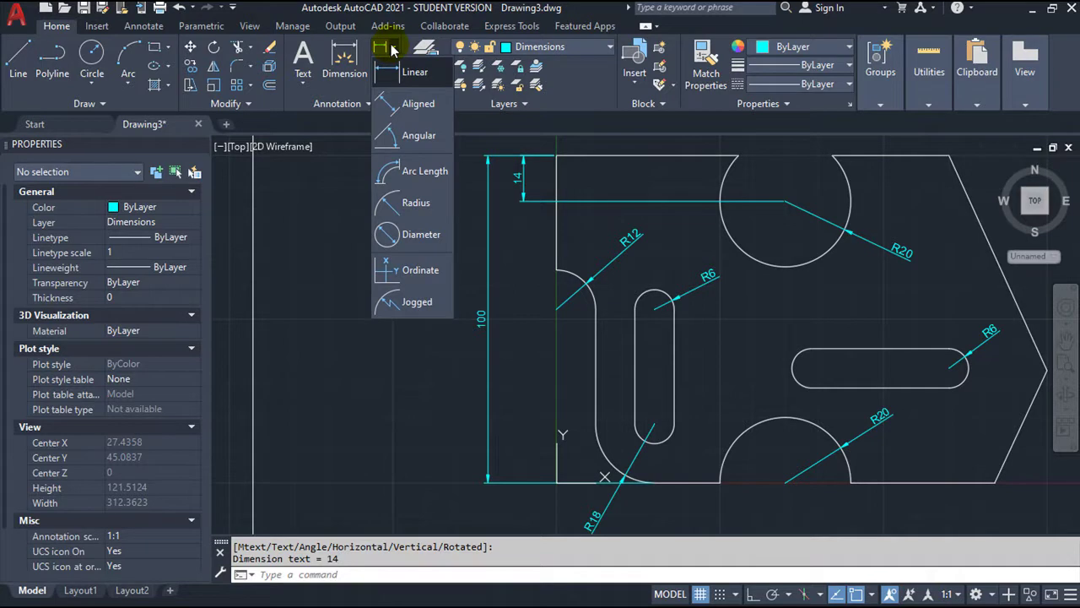
Add a vertical 33 dimension from the R12 arc centre up to the R20 circle centre.
click(386, 71)
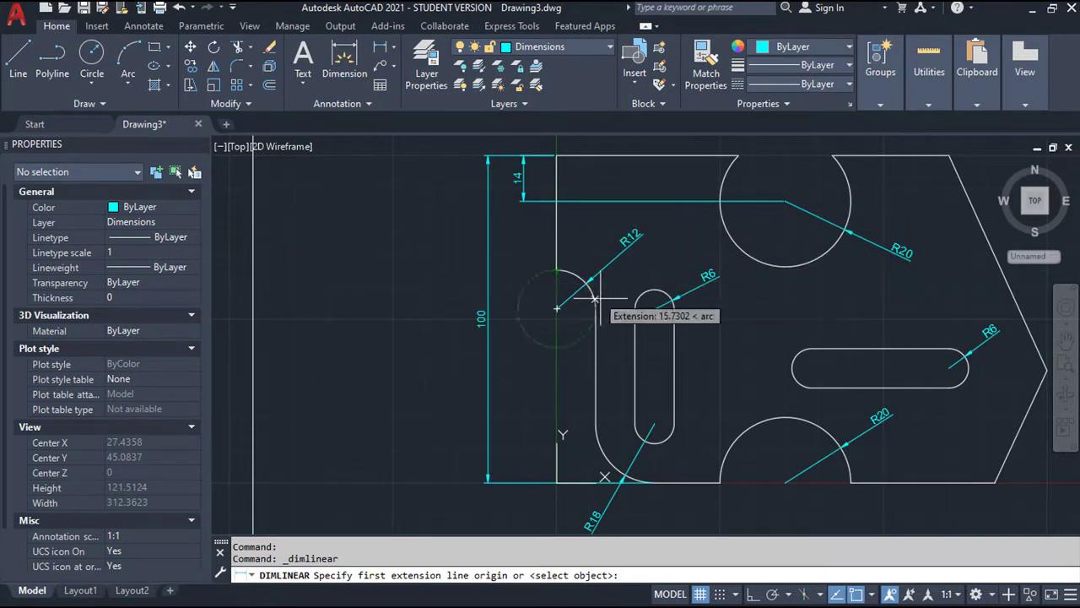
click(556, 309)
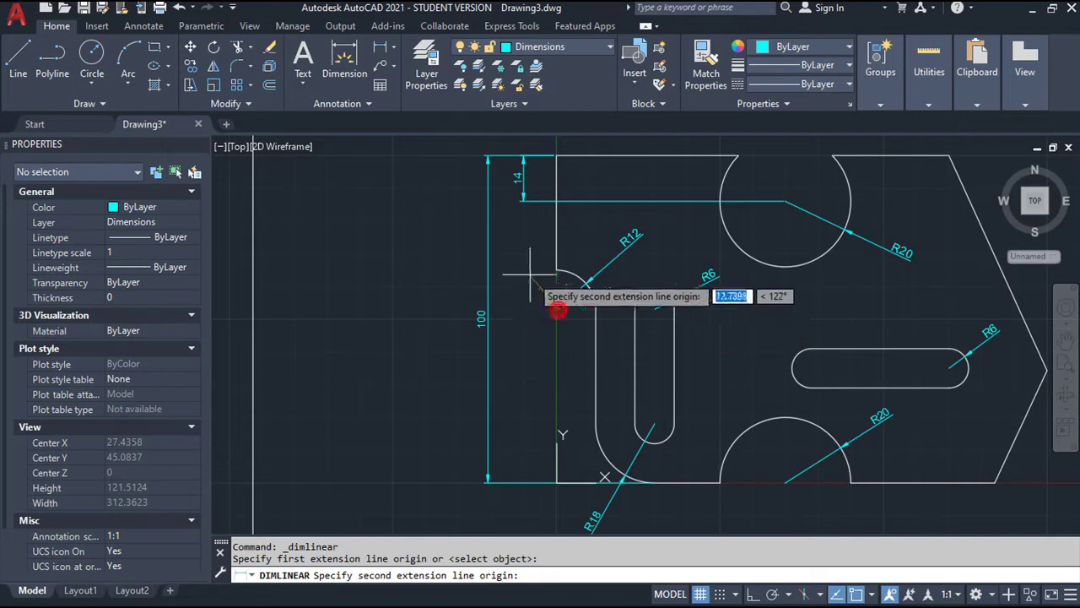
click(784, 200)
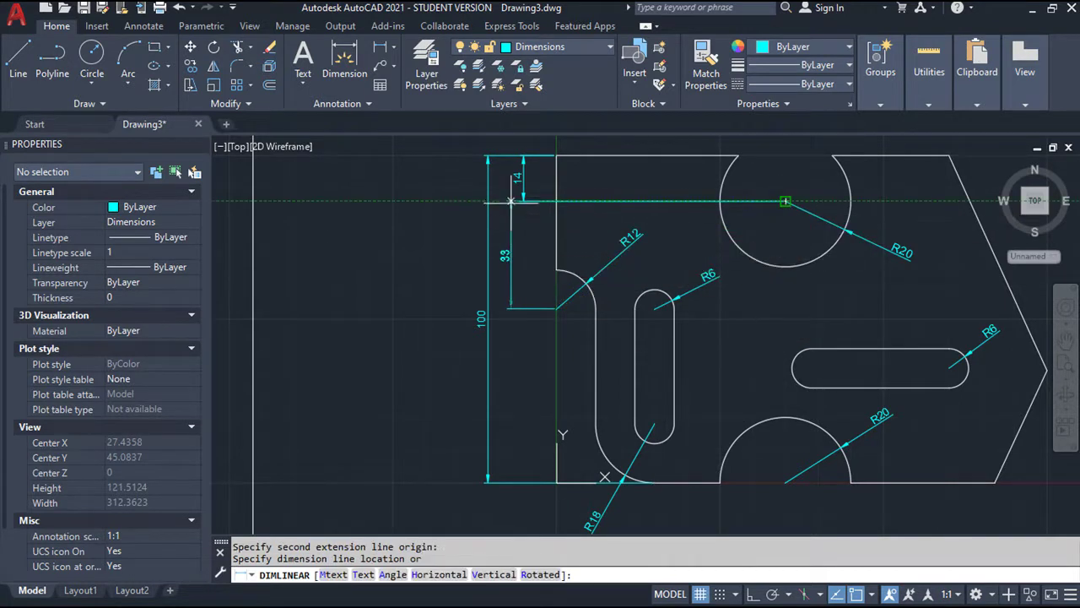
scroll(512, 200, up, 2)
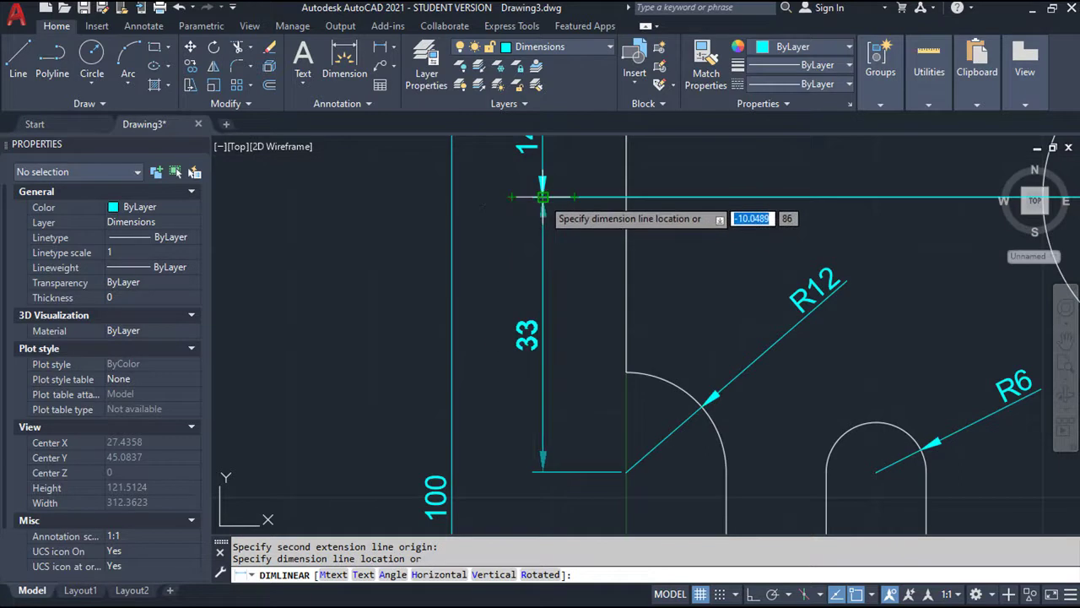
click(543, 197)
middle_drag(581, 388, 541, 150)
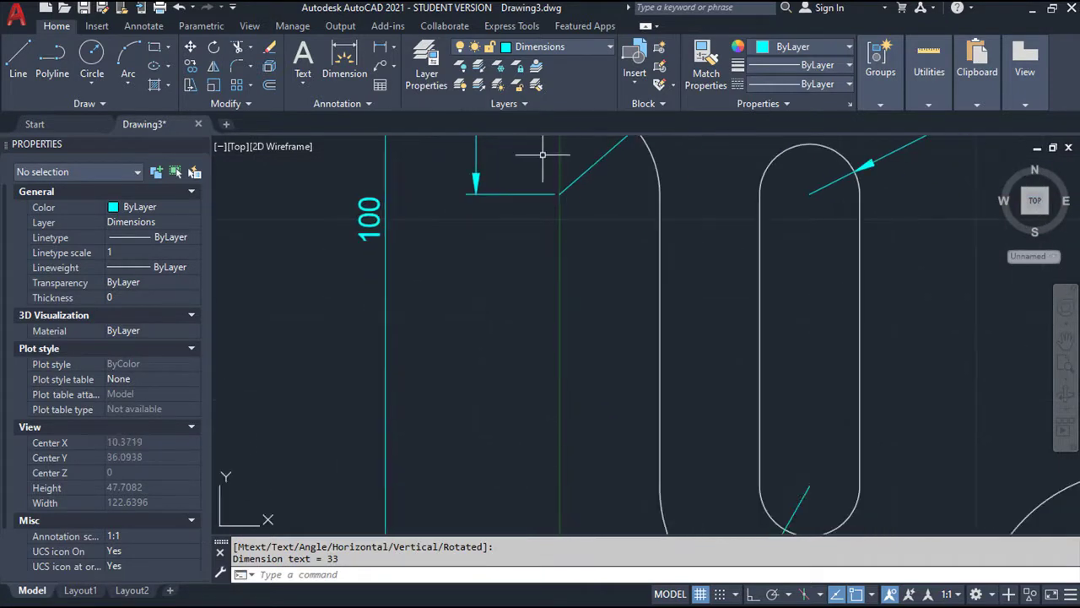
scroll(555, 184, down, 2)
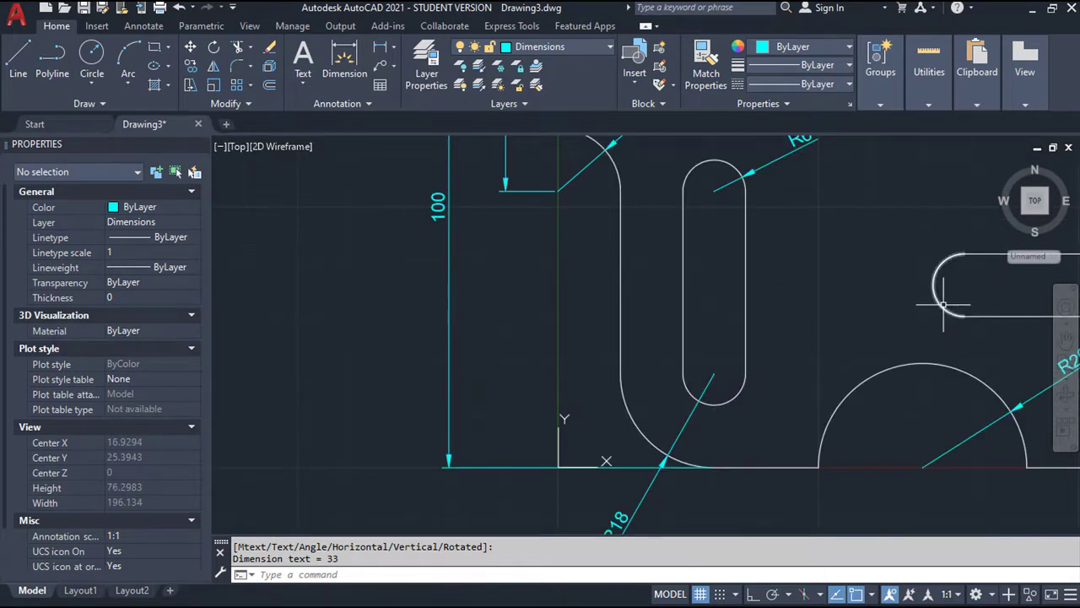
Add stacked vertical 18 and 17 dimensions locating the horizontal and vertical slot centres.
key(Return)
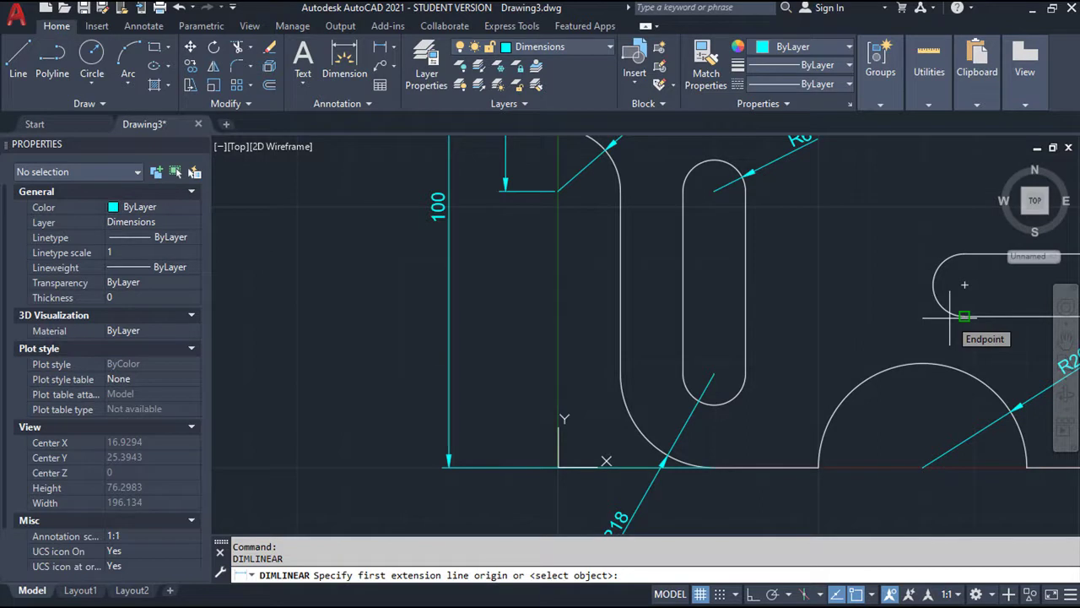
click(964, 284)
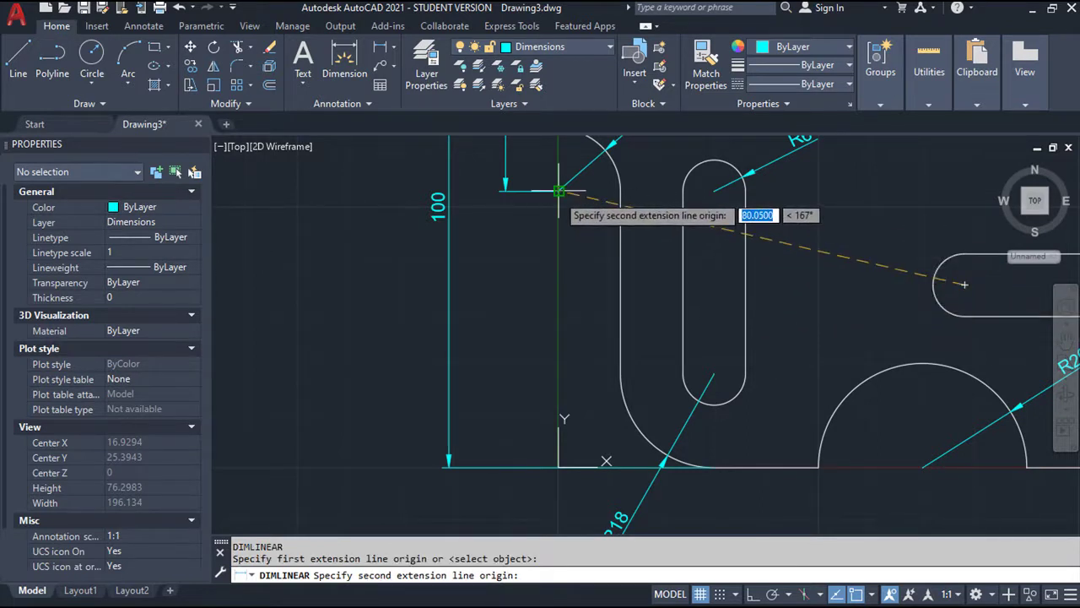
click(556, 192)
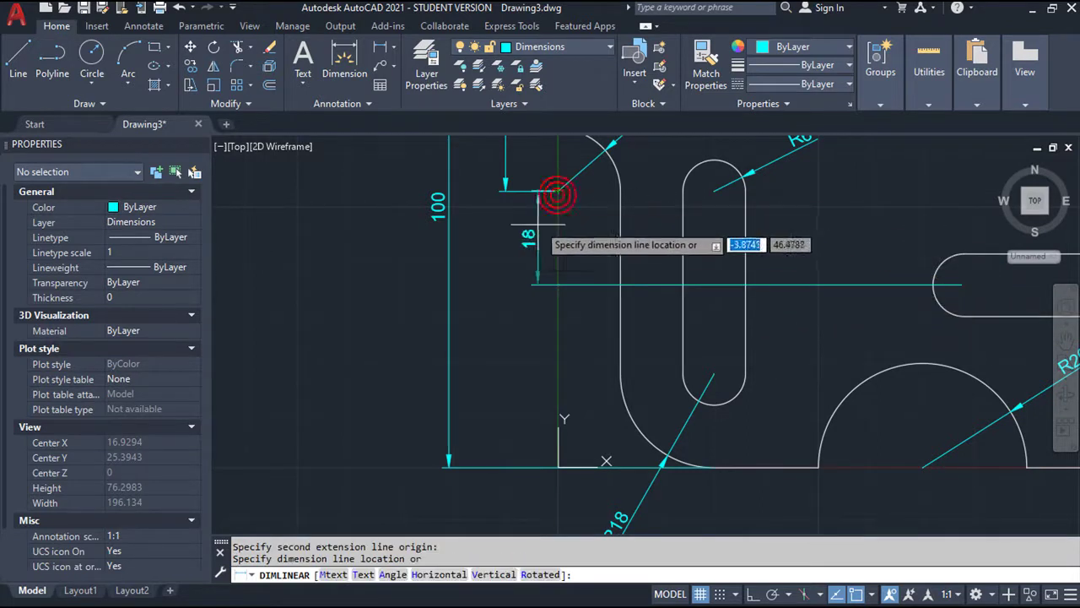
click(505, 189)
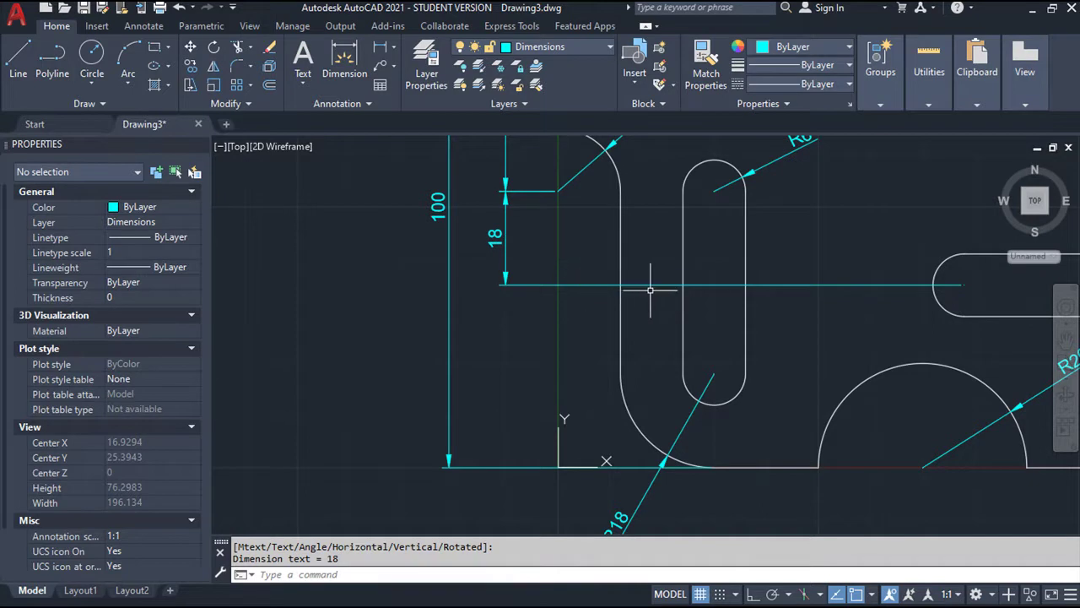
key(Return)
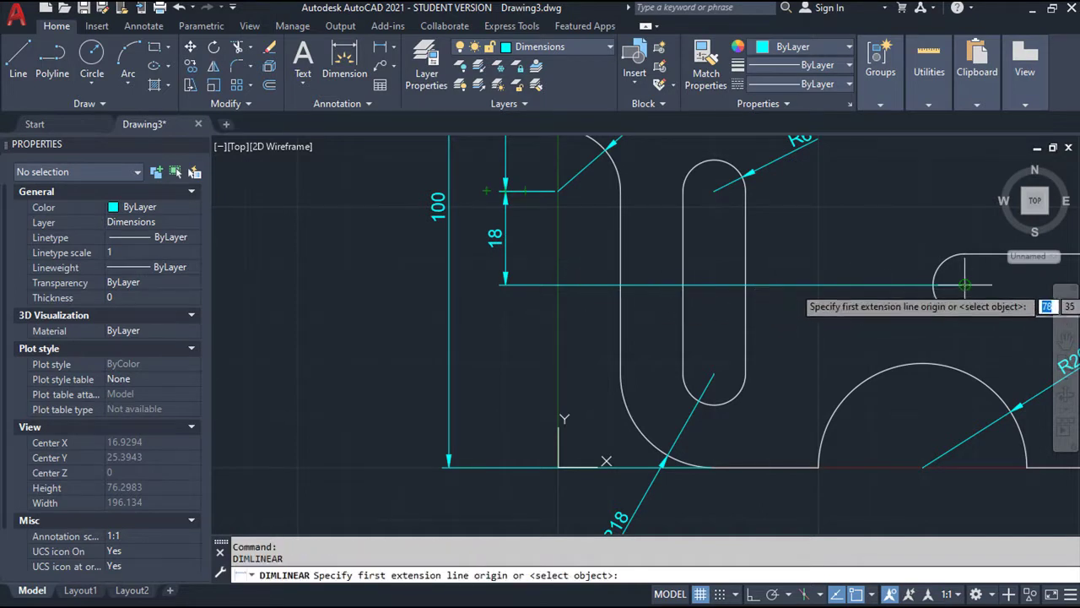
click(965, 285)
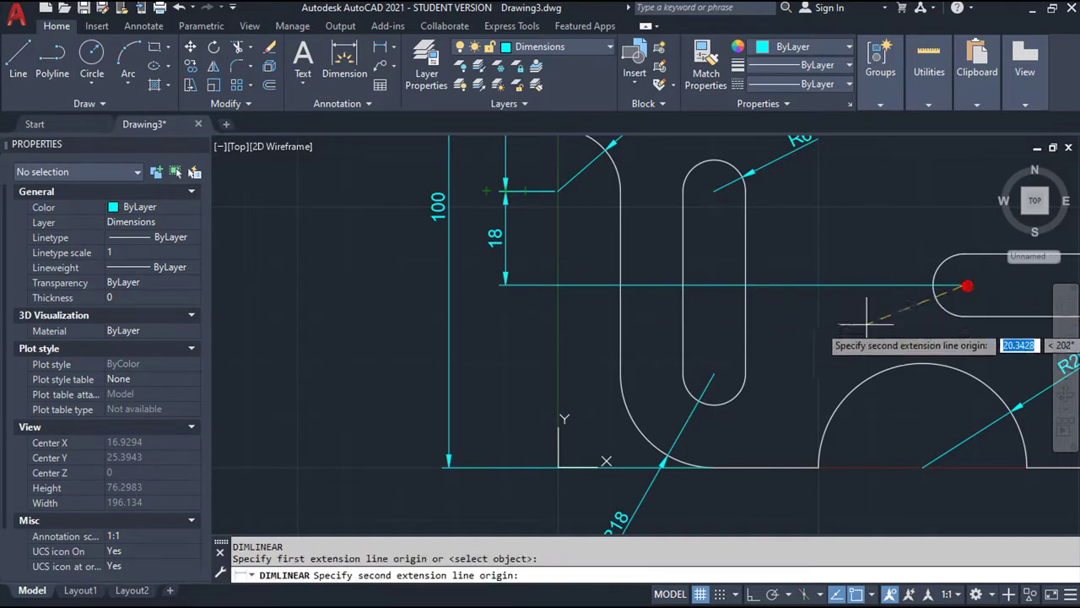
click(713, 373)
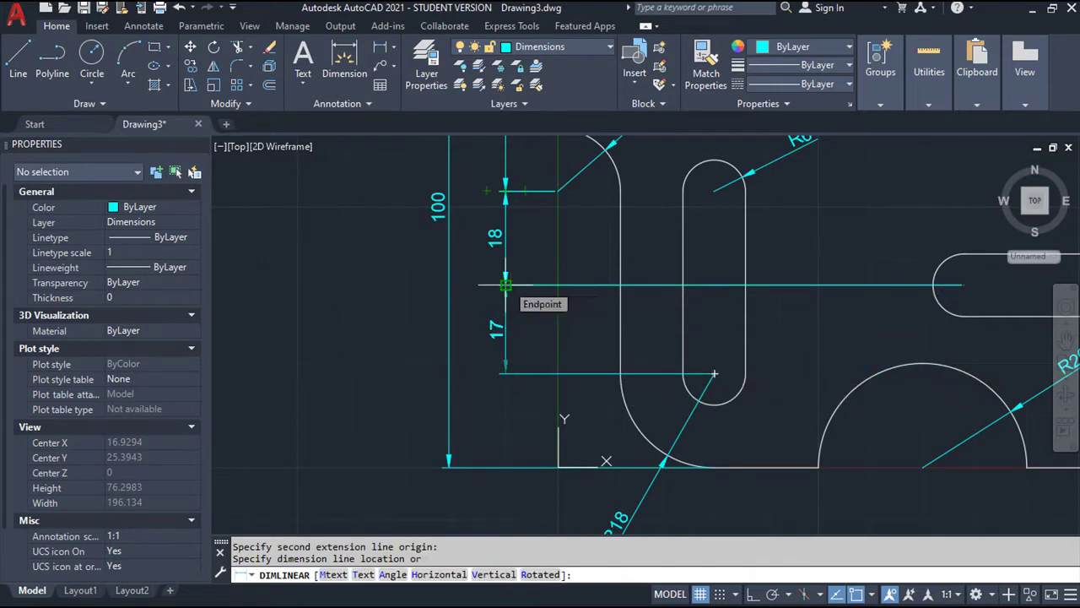
click(504, 285)
middle_drag(497, 369, 458, 228)
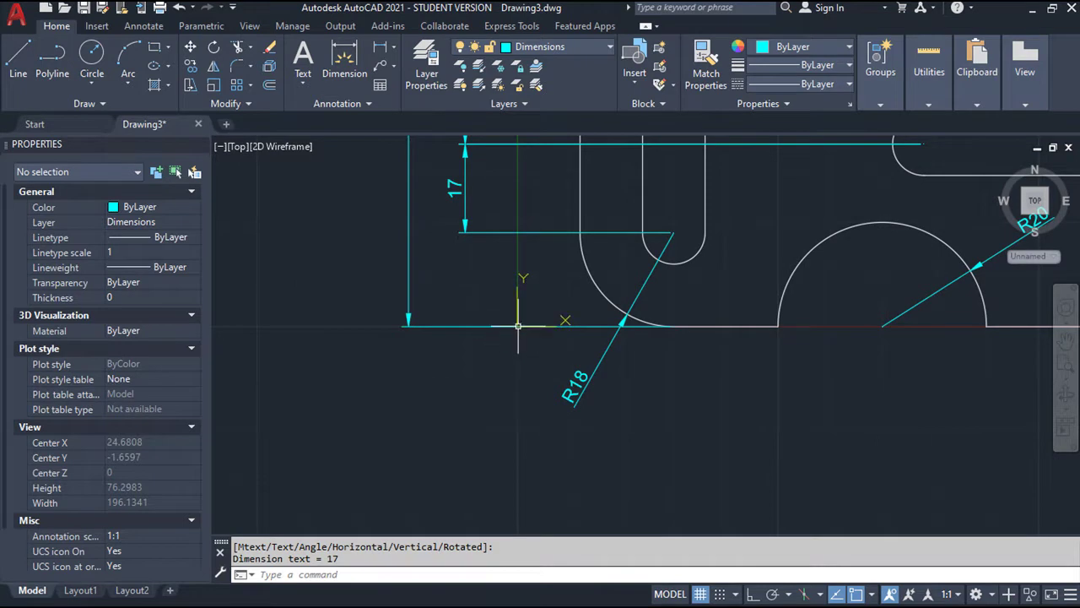
key(Return)
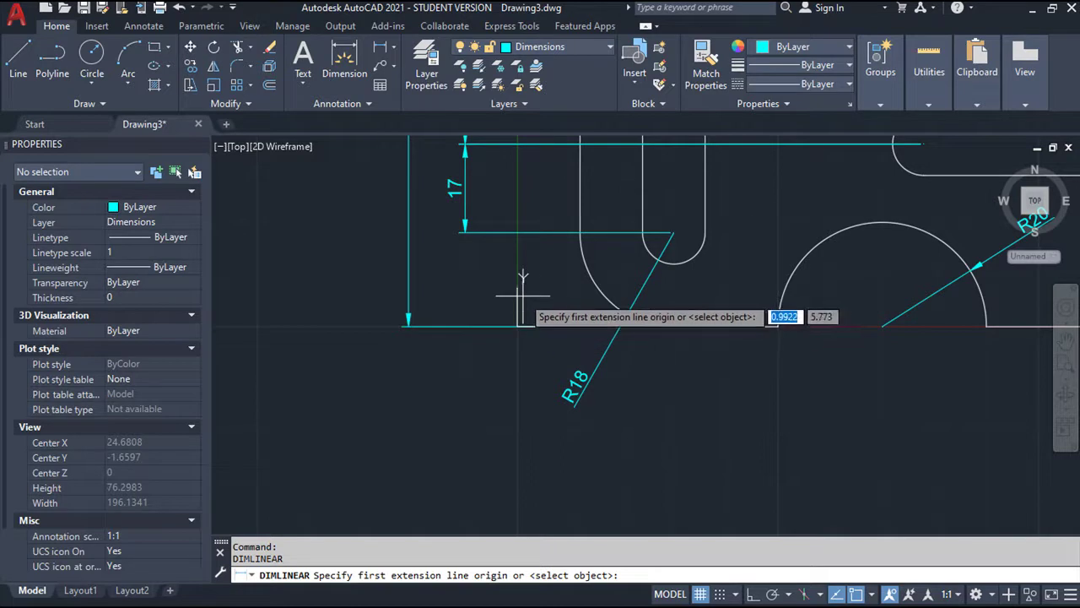
Add horizontal 30 and 70 dimensions below the plate, measured from the R12 arc centre.
scroll(522, 295, down, 3)
scroll(490, 253, up, 3)
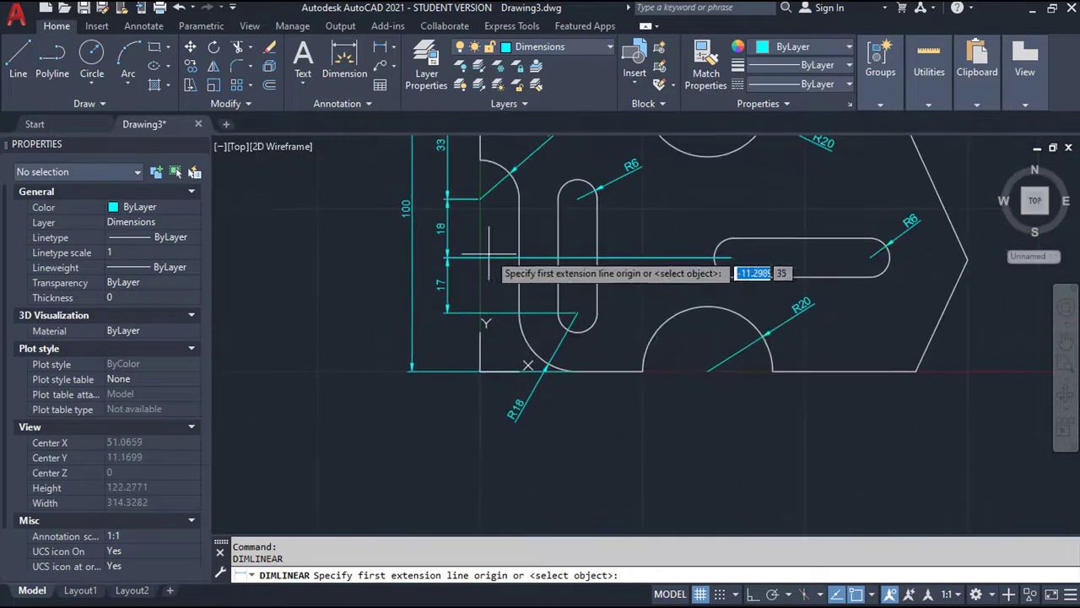
click(480, 199)
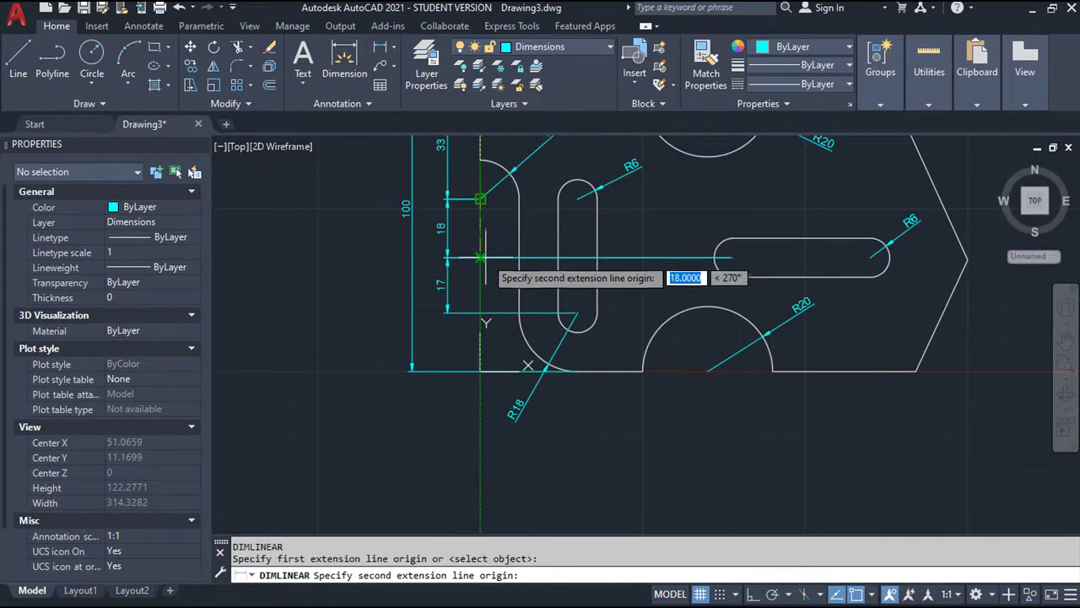
click(577, 314)
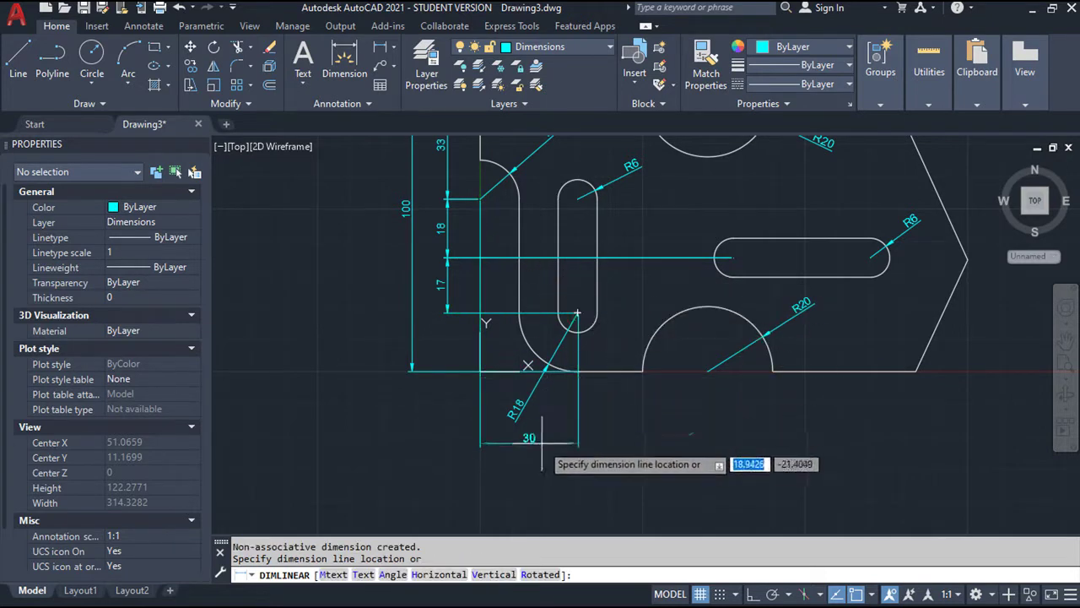
click(540, 460)
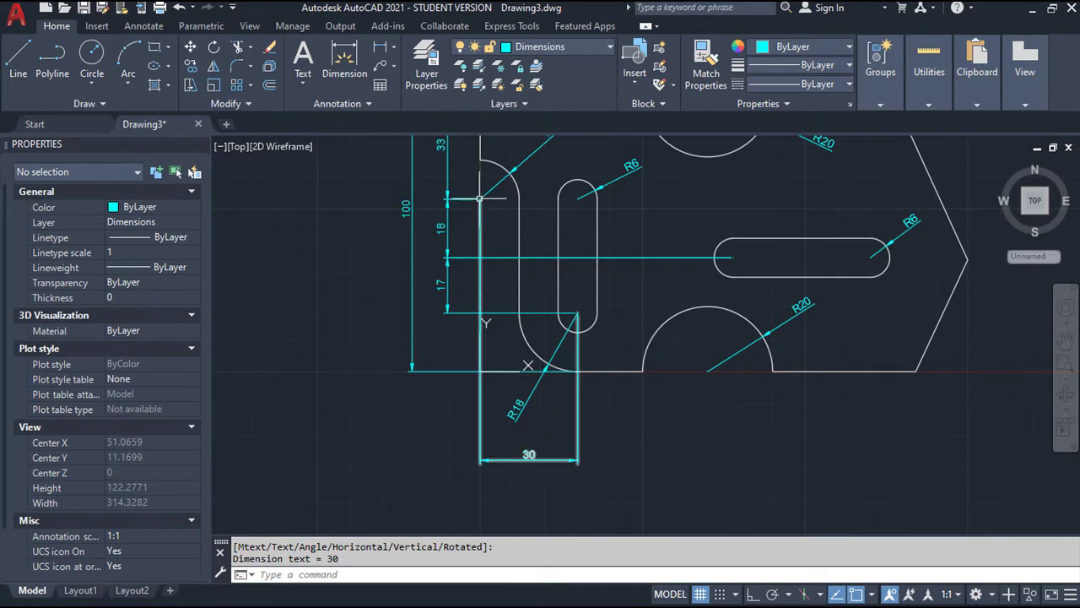
key(Return)
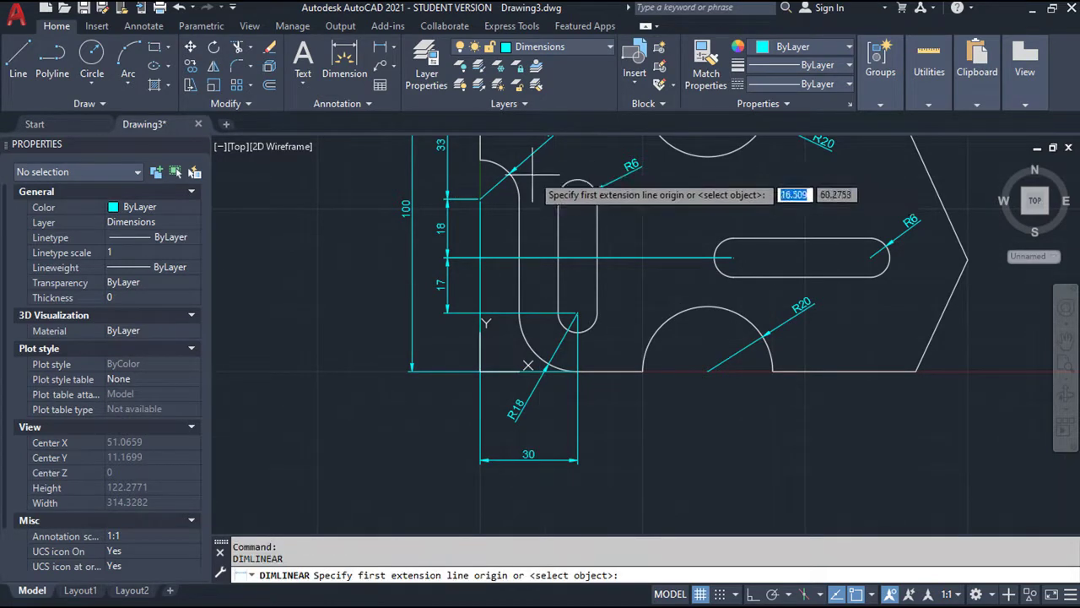
click(479, 199)
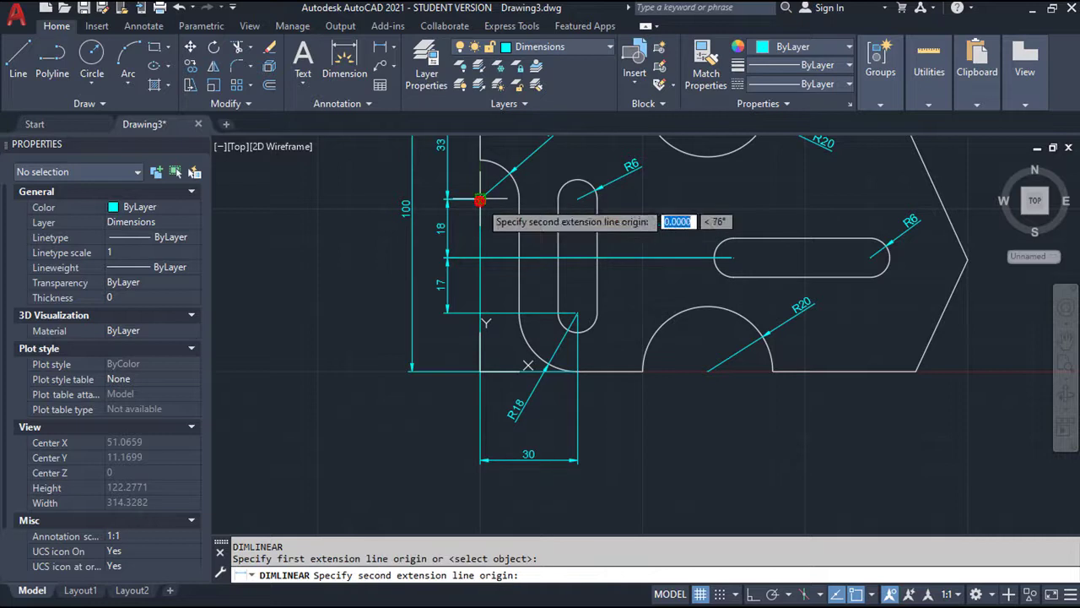
click(707, 370)
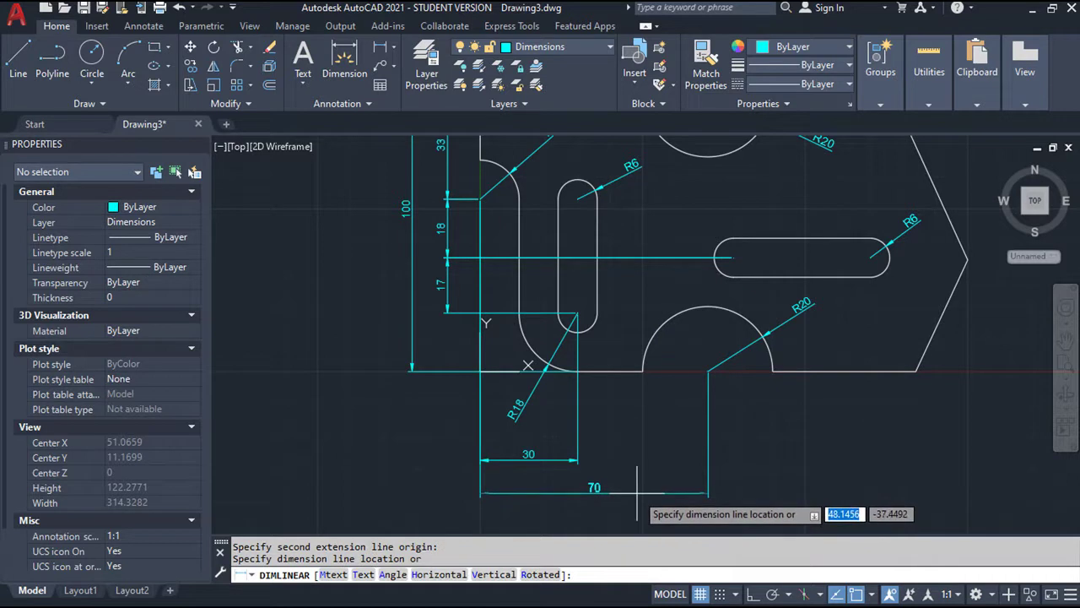
click(636, 493)
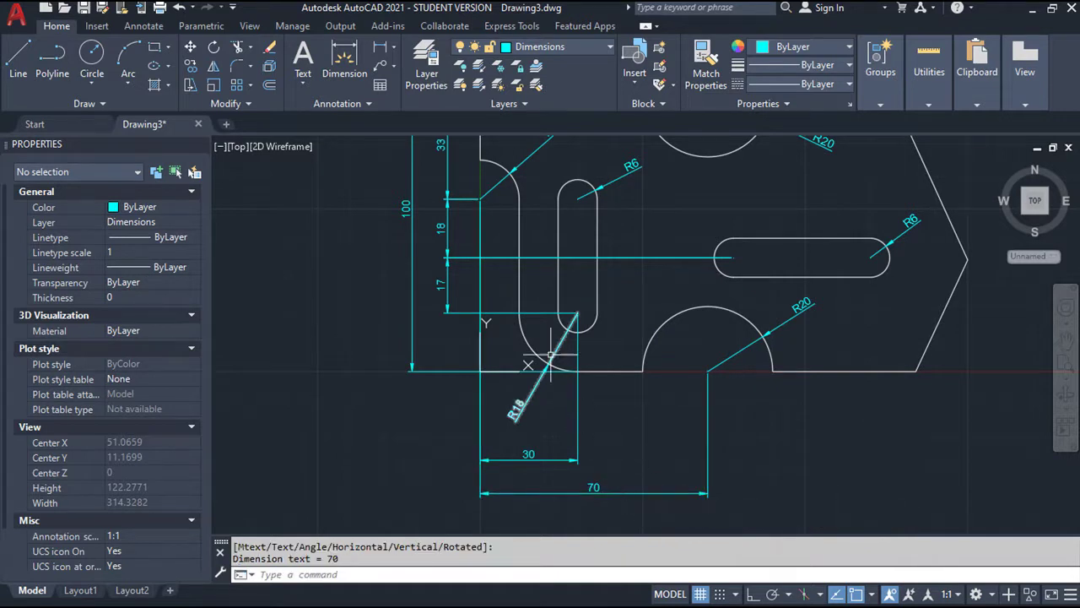
Place a 78 dimension from the left edge to the horizontal slot's left centre, below the 70.
key(Return)
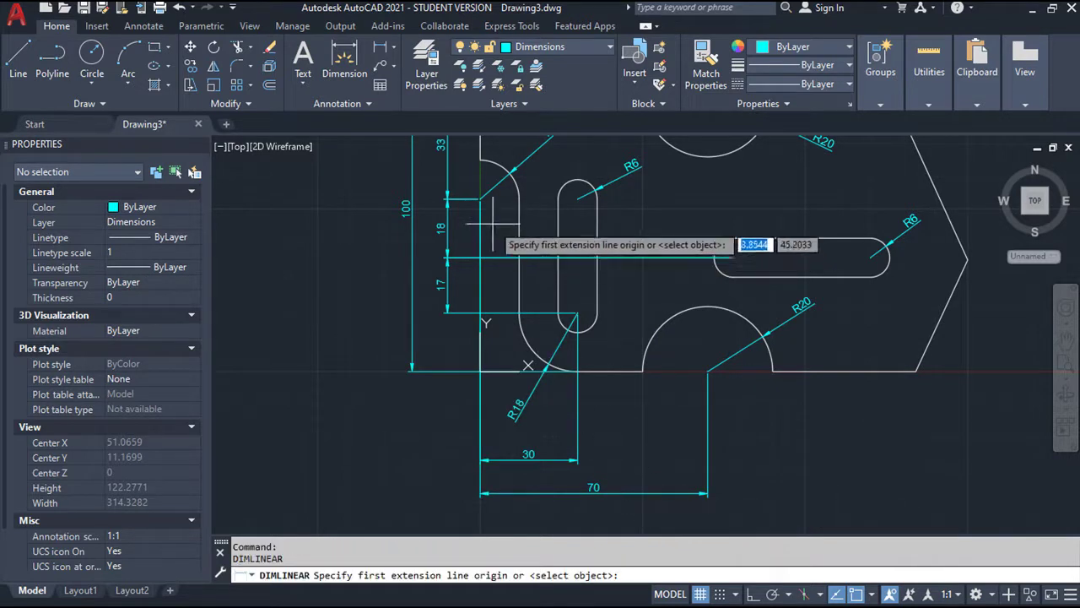
click(480, 199)
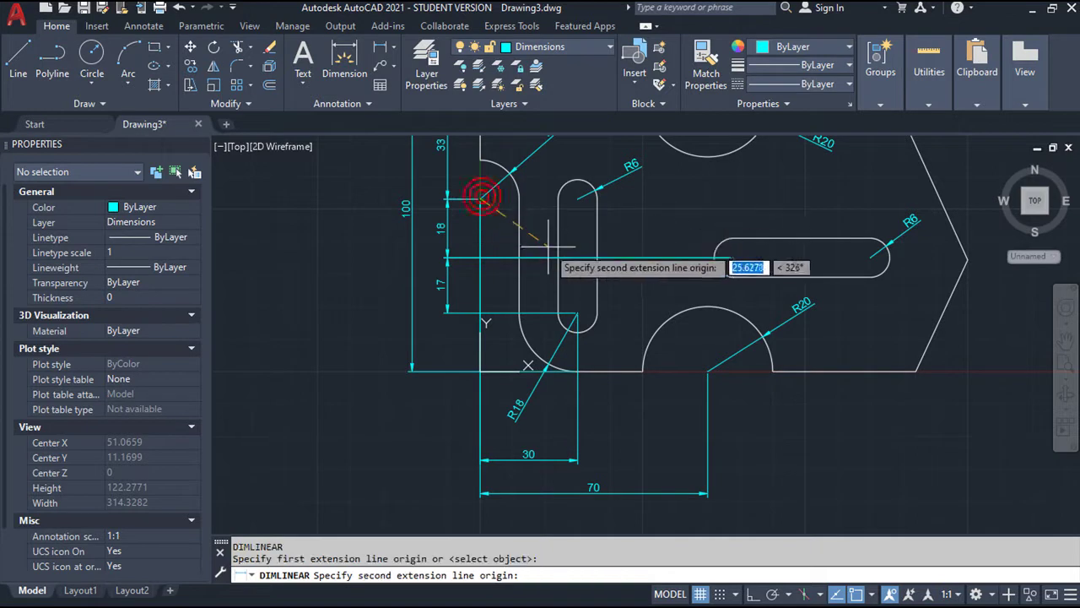
click(734, 257)
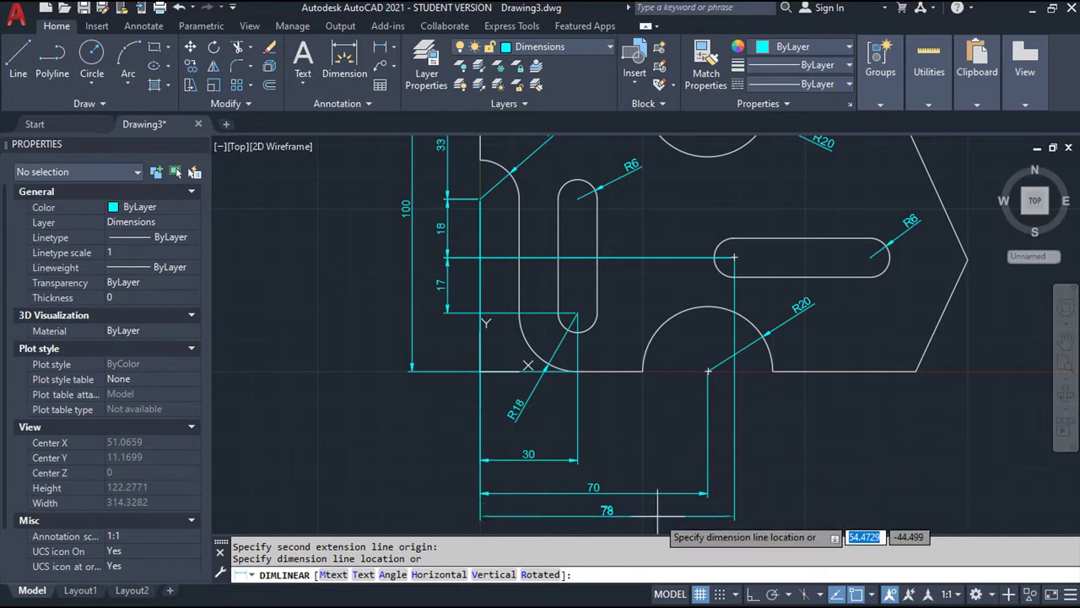
scroll(658, 510, down, 2)
middle_drag(656, 458, 667, 439)
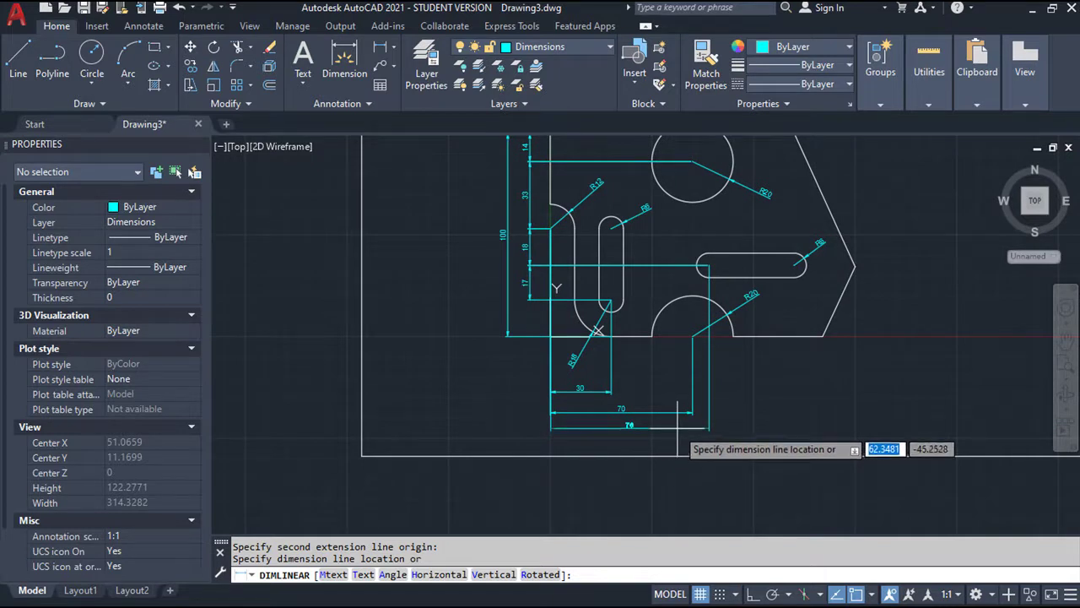
click(676, 429)
scroll(675, 398, up, 1)
scroll(707, 368, down, 1)
scroll(707, 368, up, 1)
scroll(709, 368, up, 1)
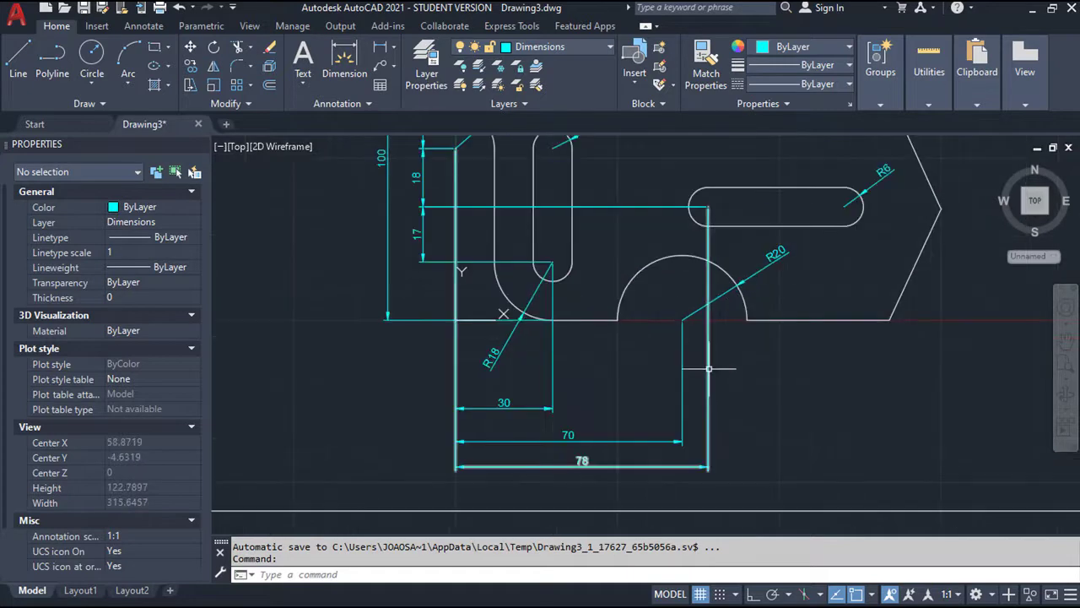
Add a 42 dimension between the horizontal slot's end centres, in line with the 78.
key(Return)
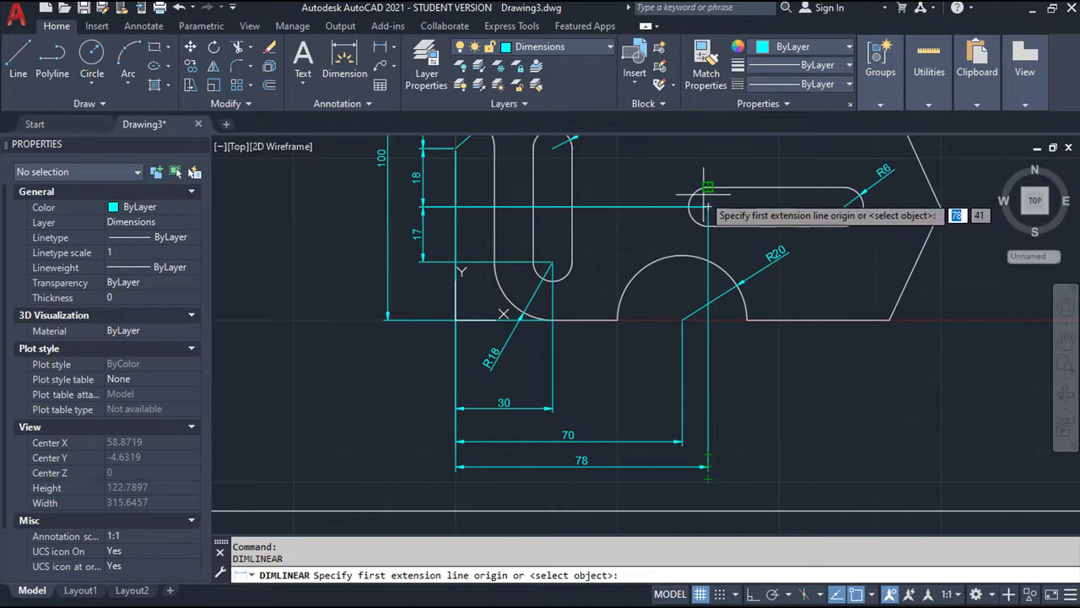
click(707, 205)
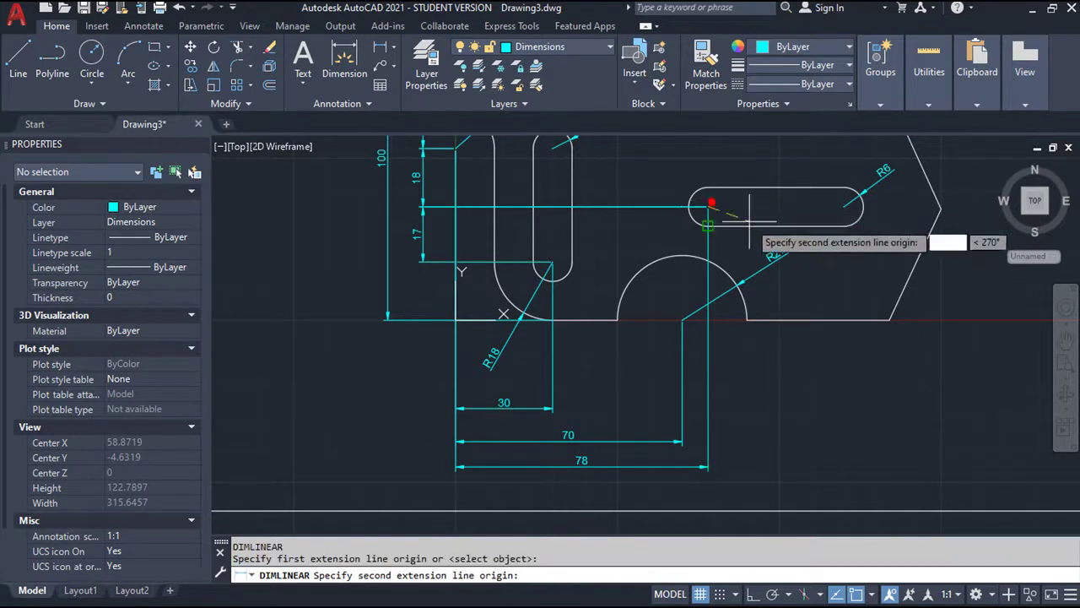
click(844, 205)
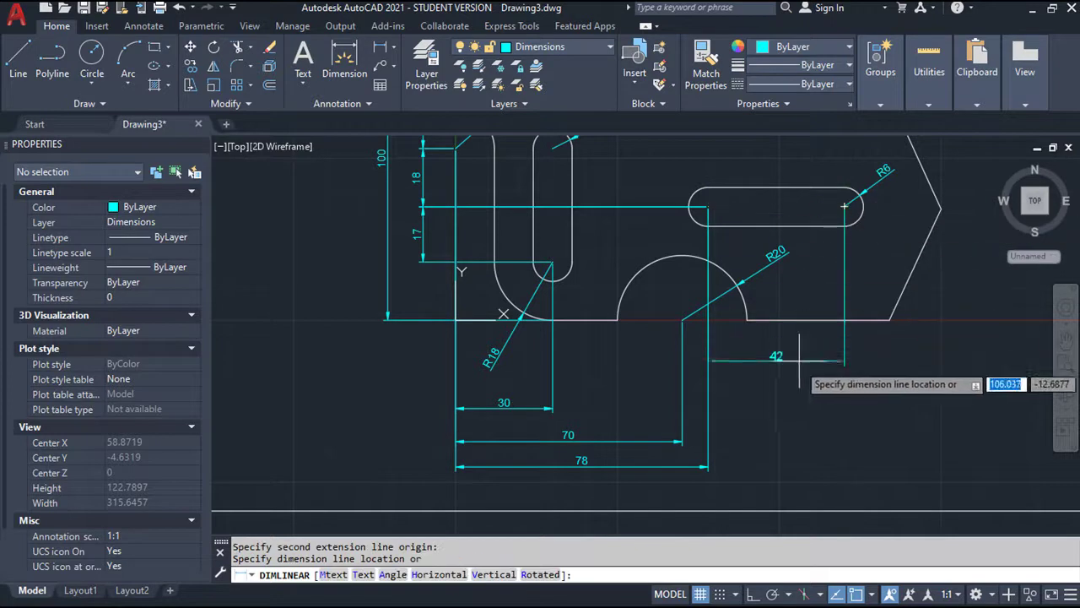
click(712, 465)
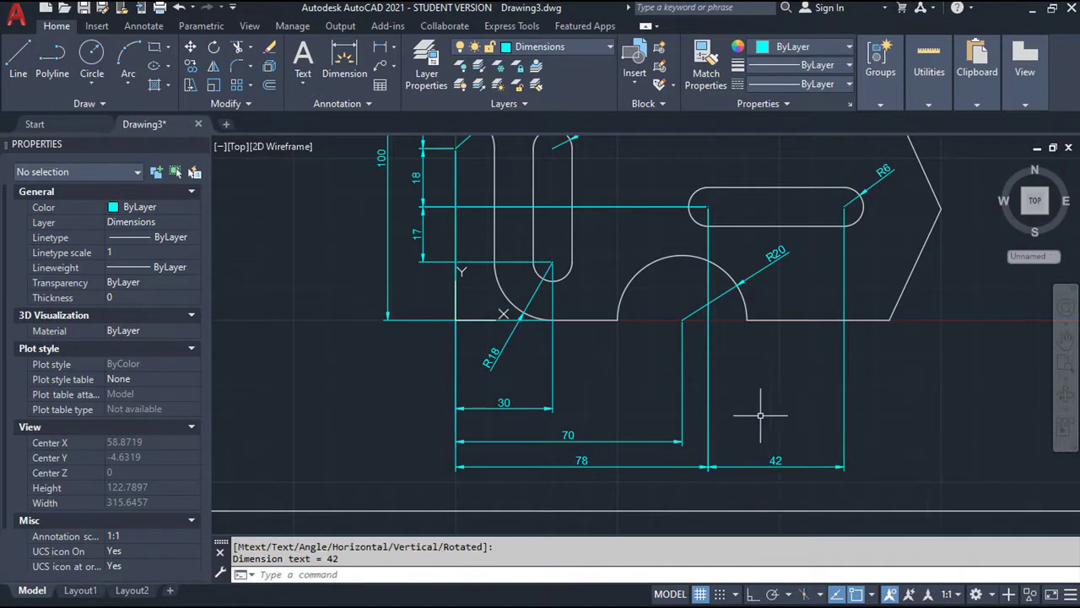
Add an overall 134 width dimension from the left edge to the bottom-right corner.
key(Return)
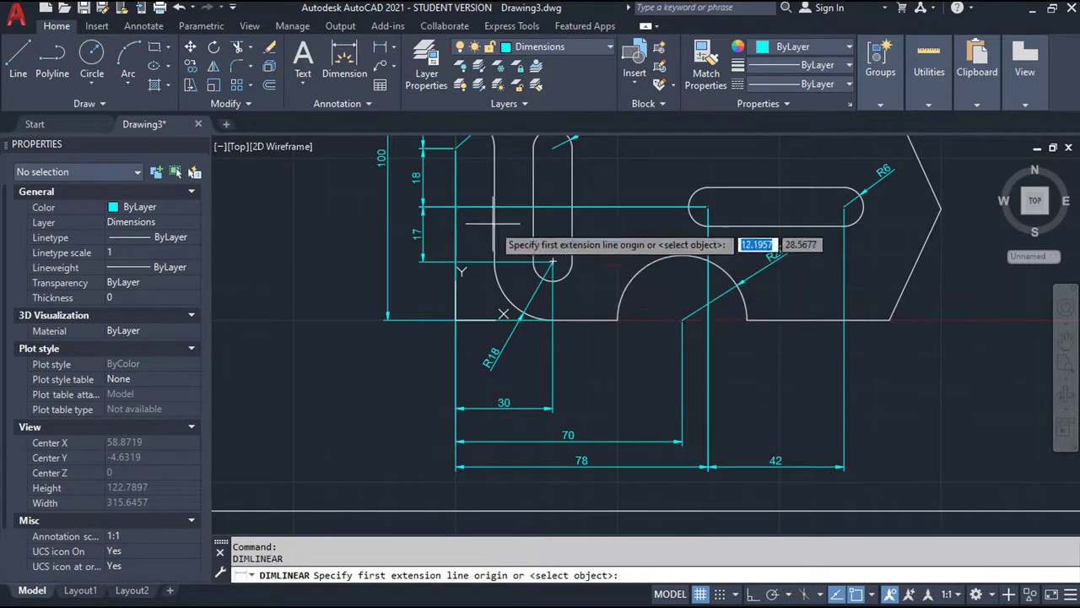
click(456, 148)
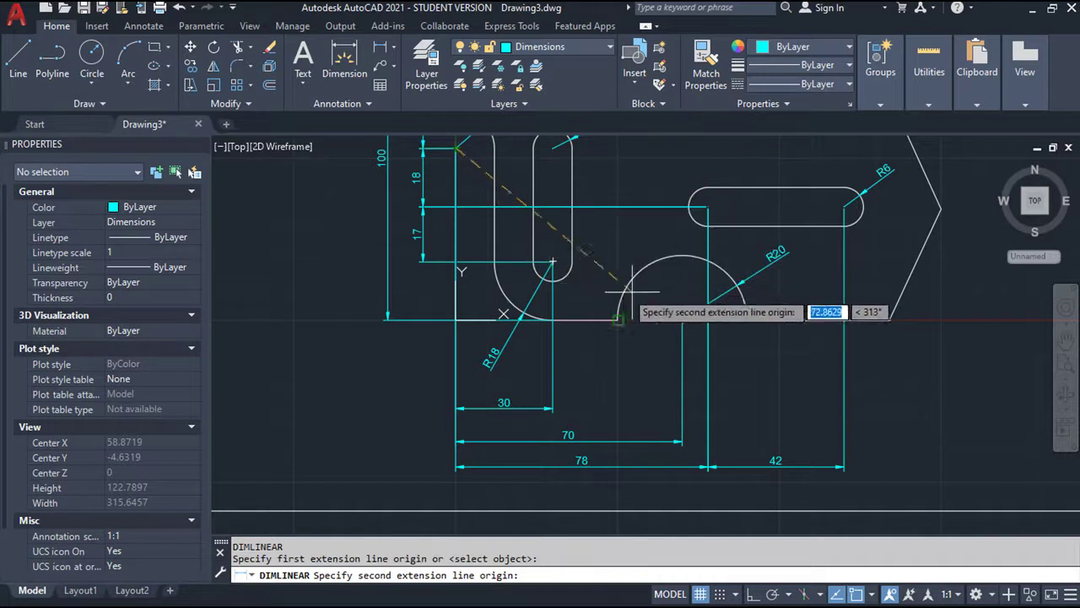
click(890, 320)
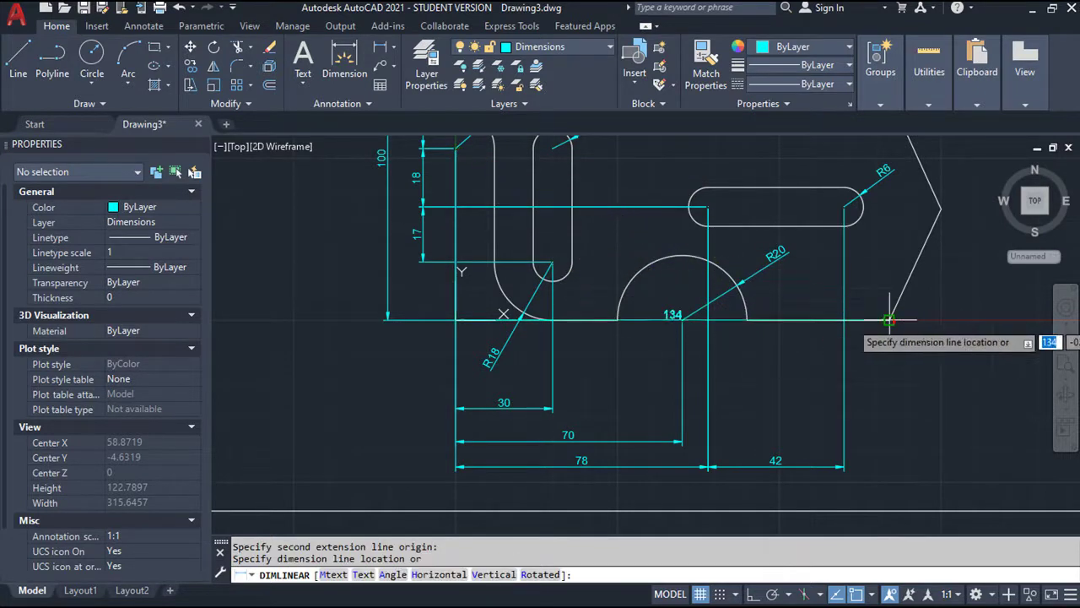
click(761, 494)
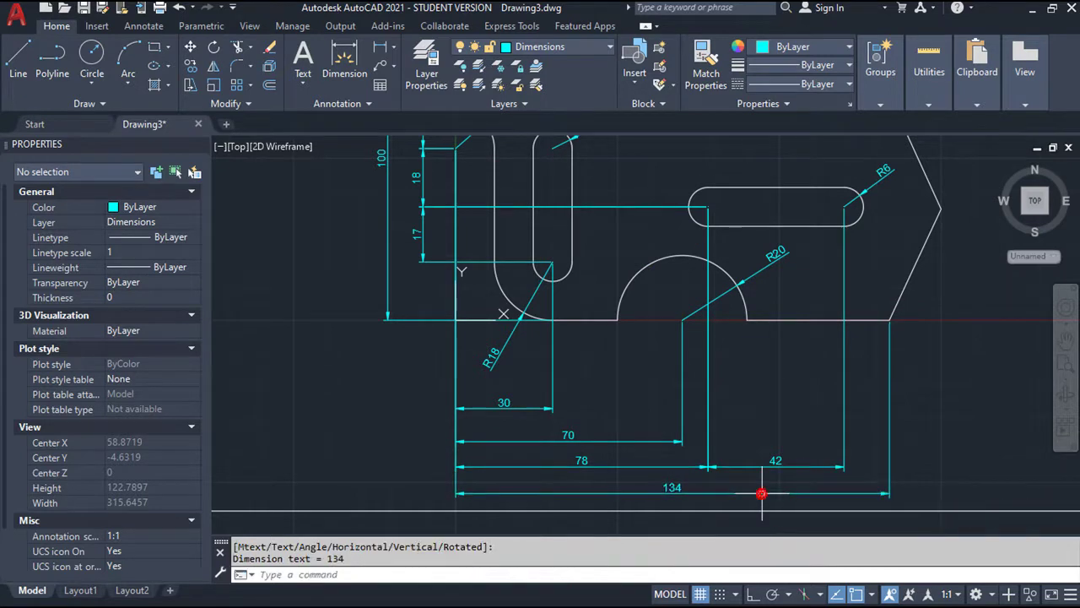
middle_drag(810, 407, 611, 400)
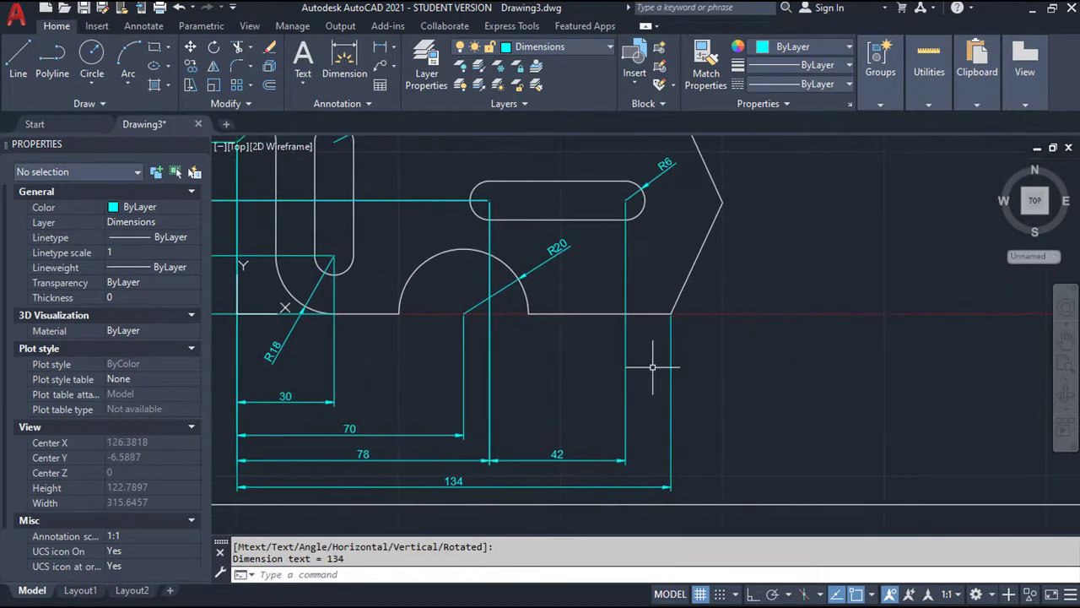
middle_drag(685, 333, 786, 427)
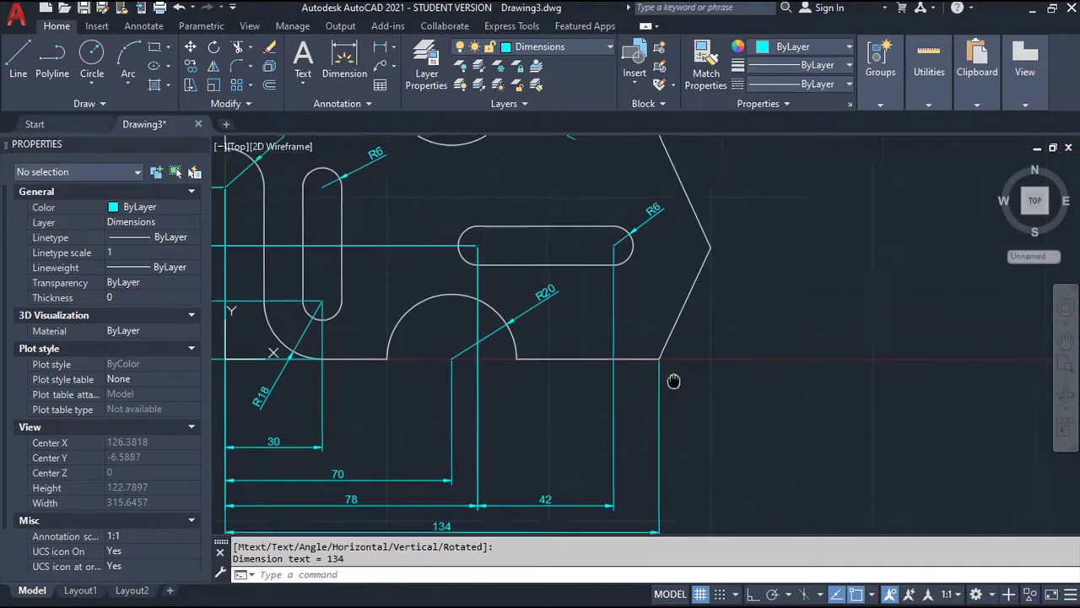
middle_drag(538, 272, 680, 482)
Dimension from the top-left corner to the circle centre (70) and the top-right corner (120).
key(Return)
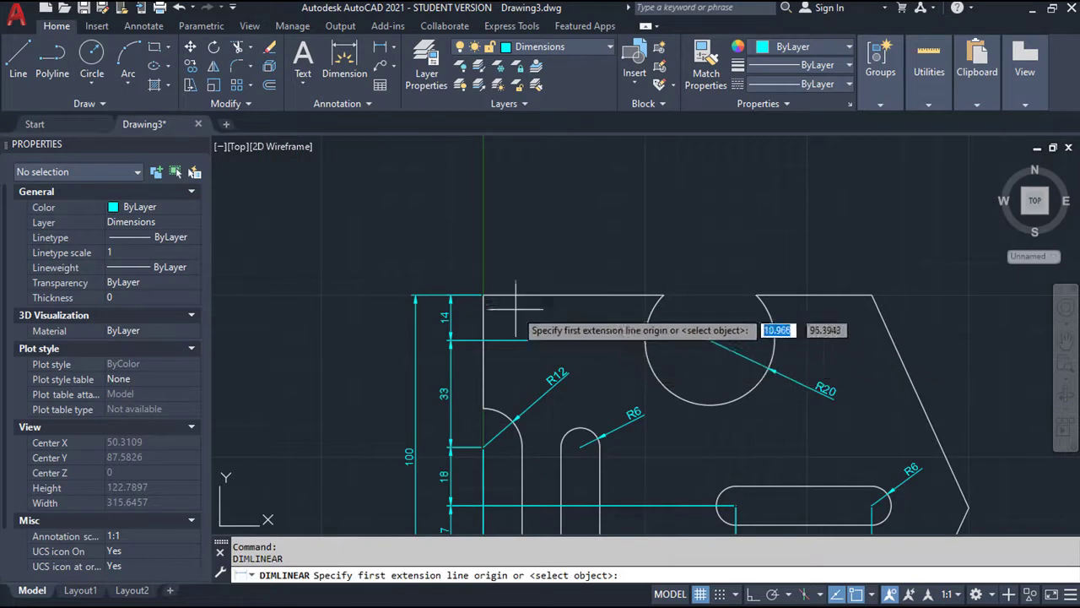
click(482, 295)
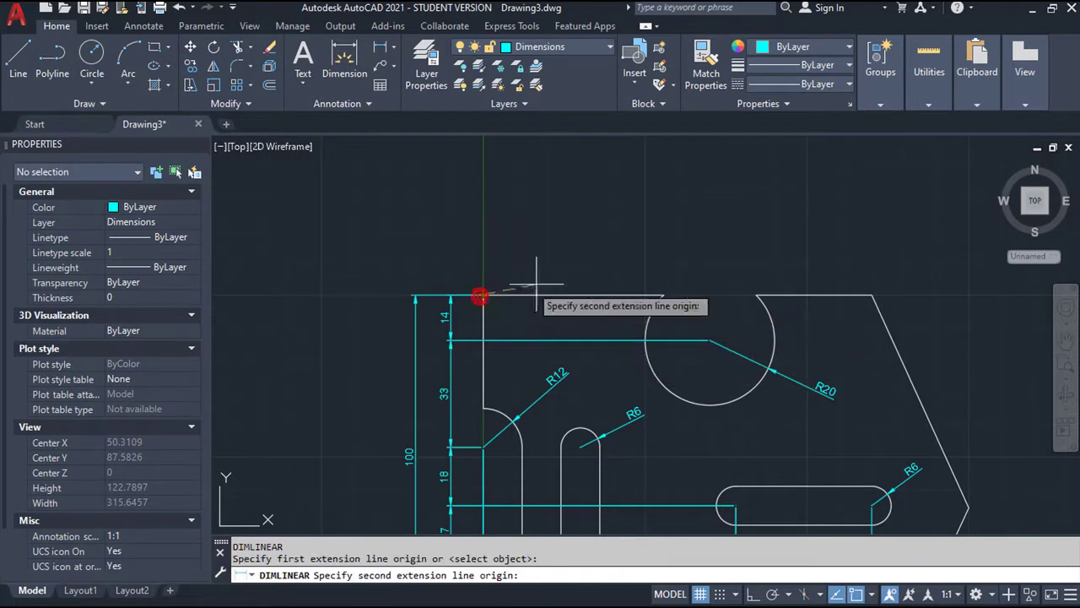
click(710, 339)
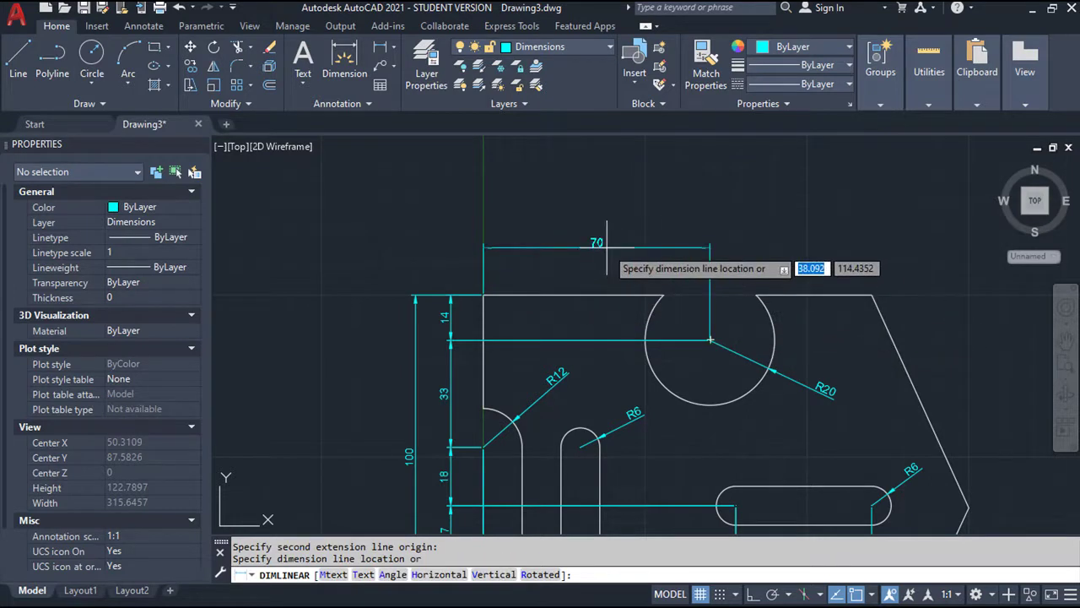
click(609, 264)
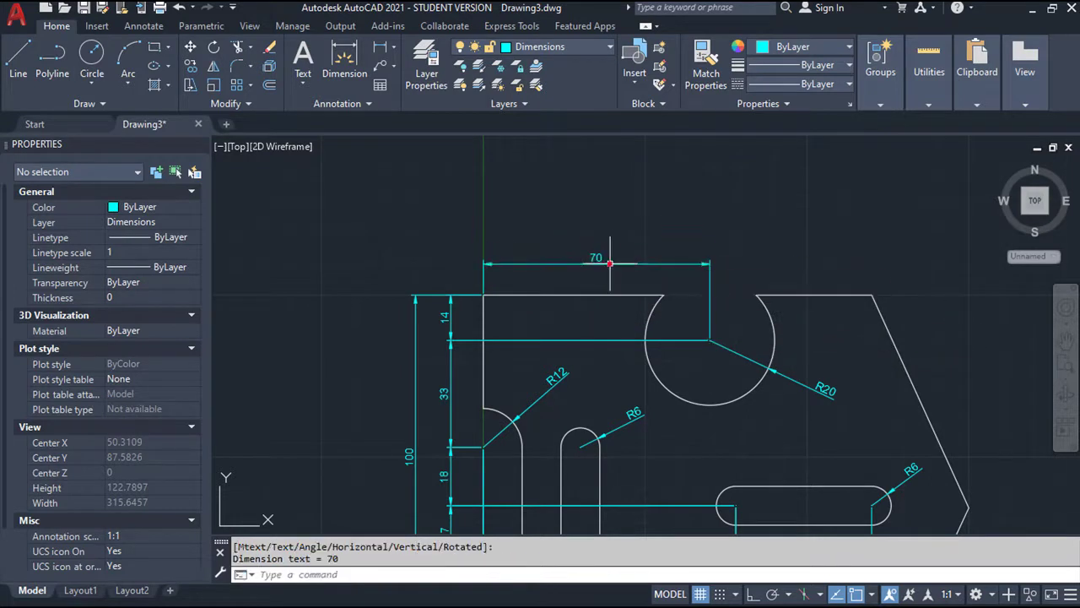
key(Return)
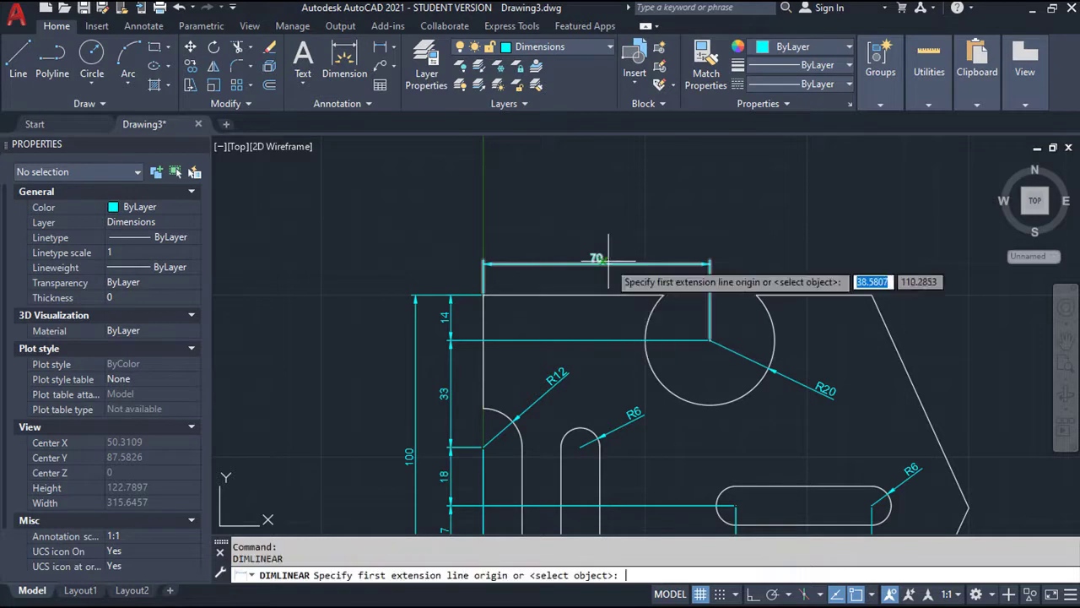
click(484, 295)
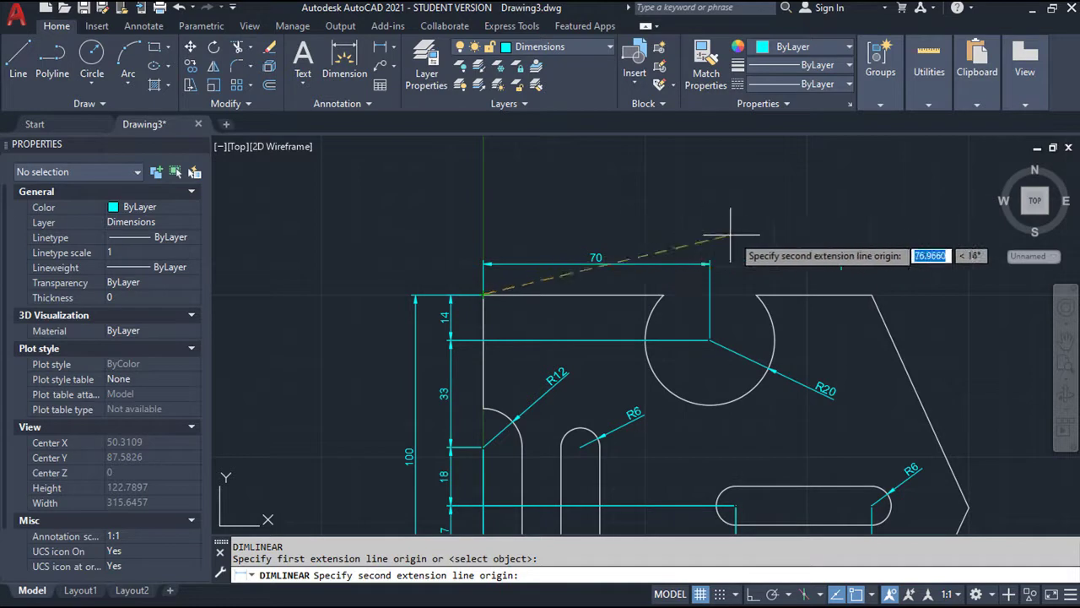
click(872, 294)
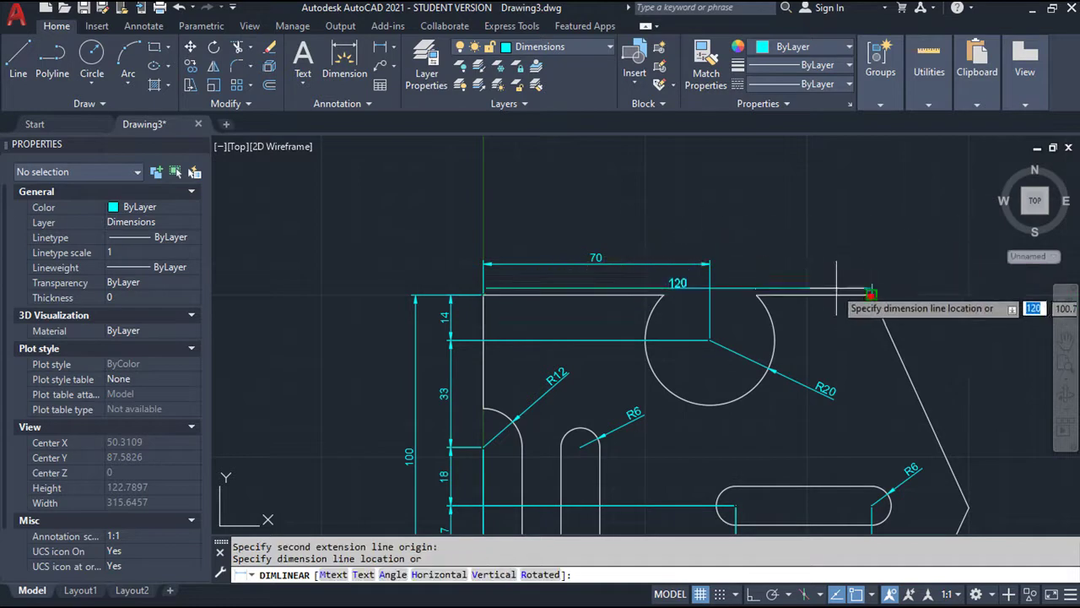
click(710, 227)
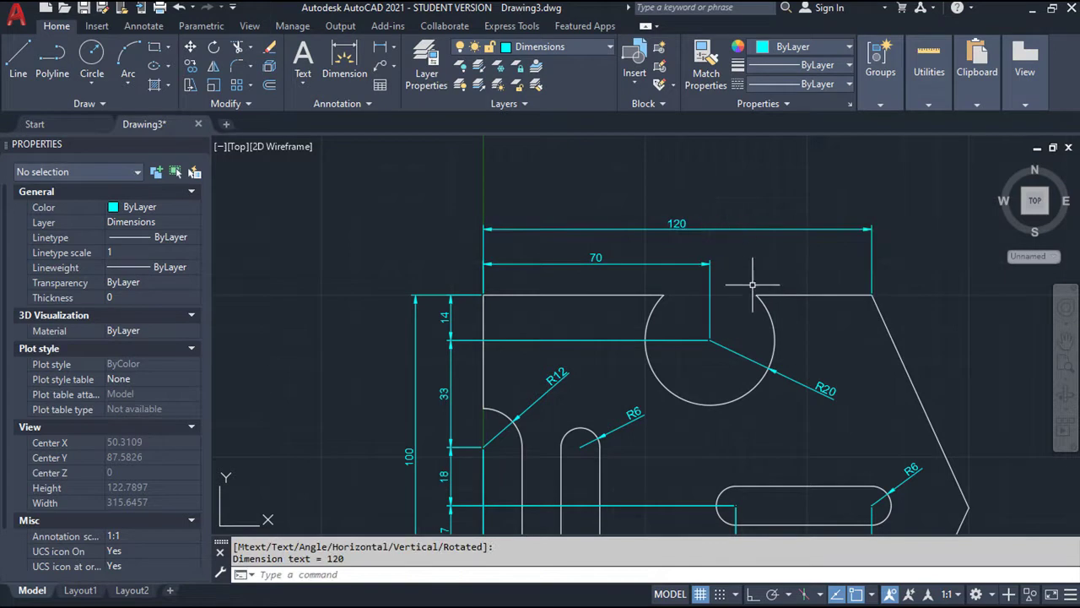
Add the overall 150 dimension from the top-left corner to the plate's right tip.
key(Return)
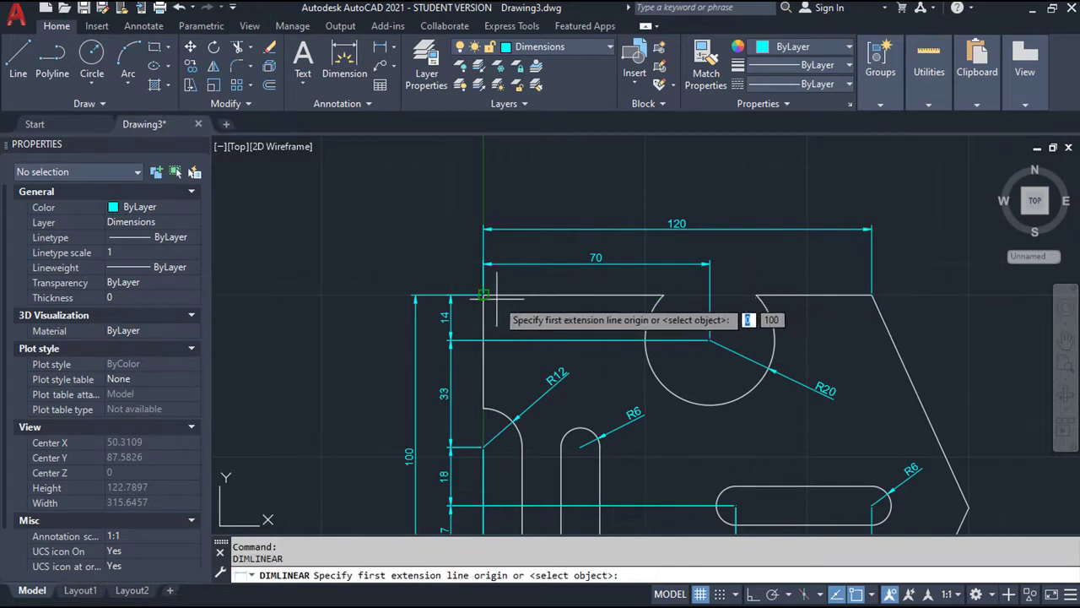
click(483, 295)
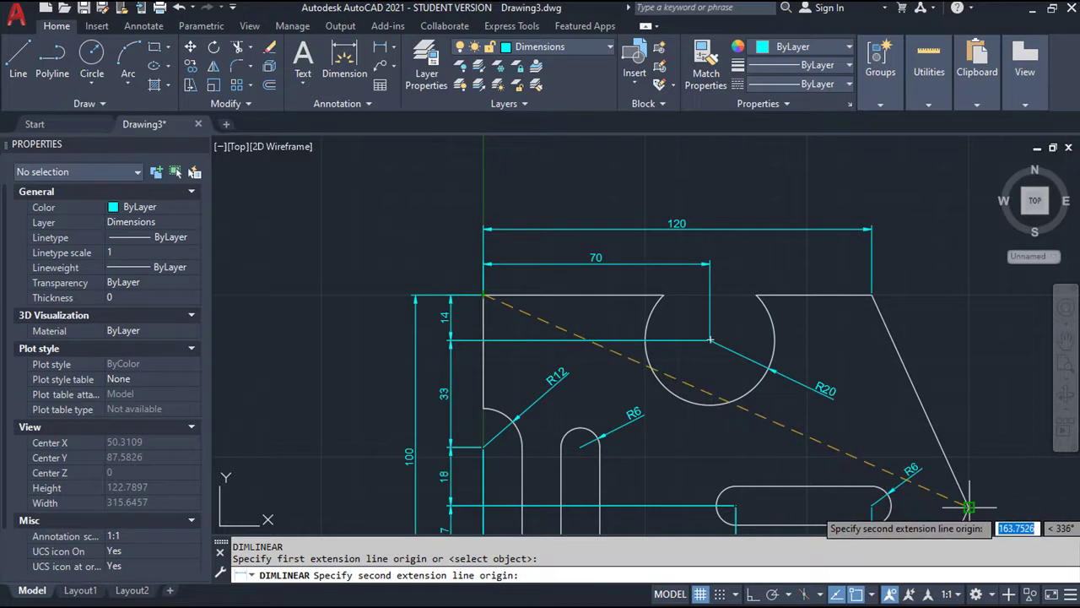
click(969, 507)
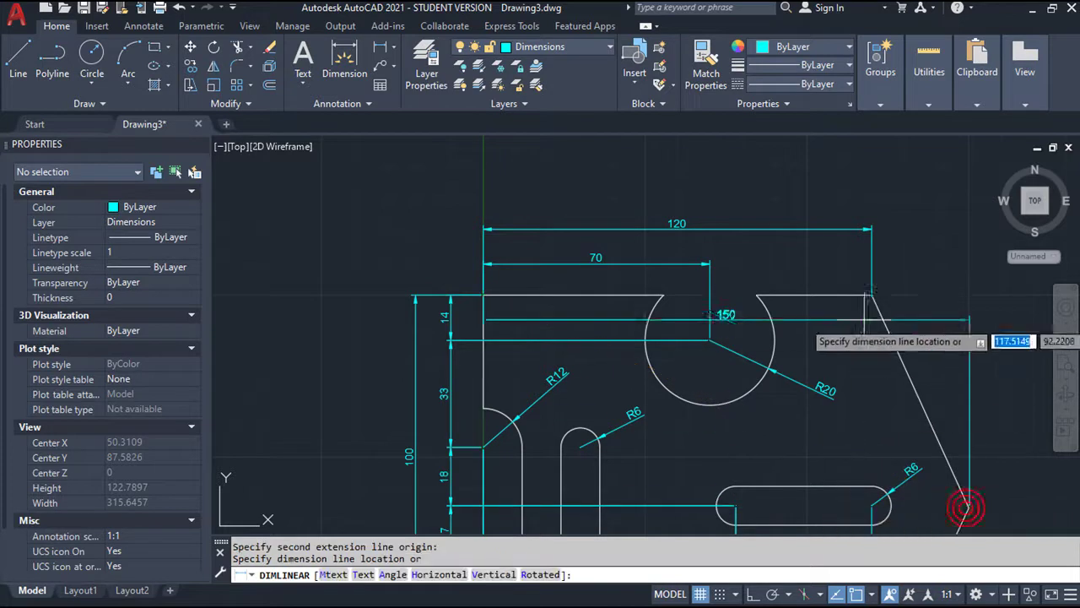
click(781, 189)
mouse_move(820, 297)
middle_down()
mouse_move(754, 343)
mouse_move(714, 258)
mouse_move(705, 201)
middle_up()
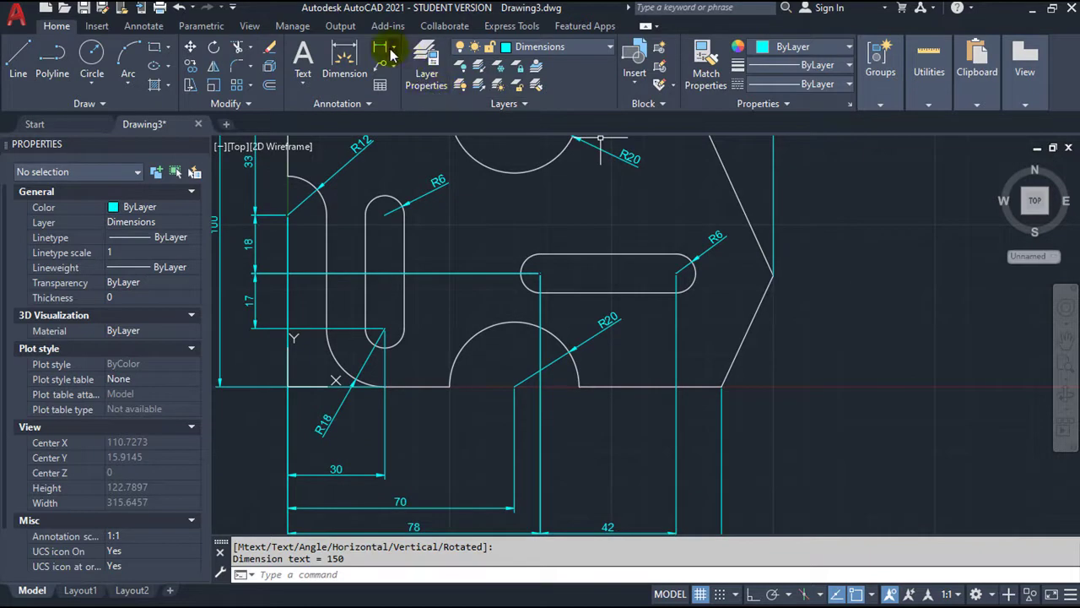
Add the 65° angular dimension between the plate's bottom edge and slanted right edge.
click(392, 52)
click(416, 133)
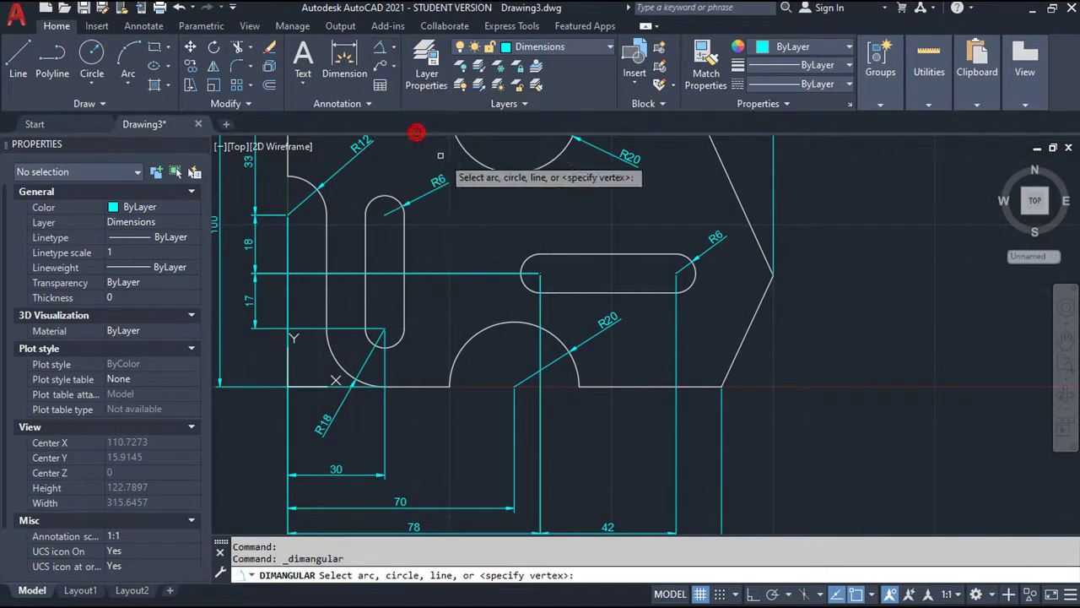
click(700, 385)
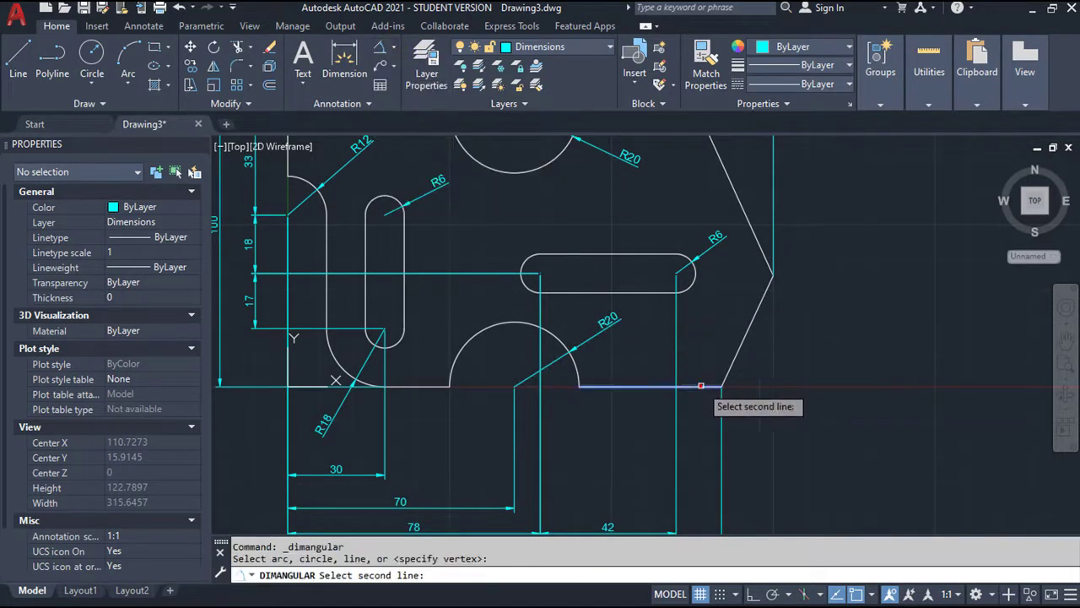
click(736, 356)
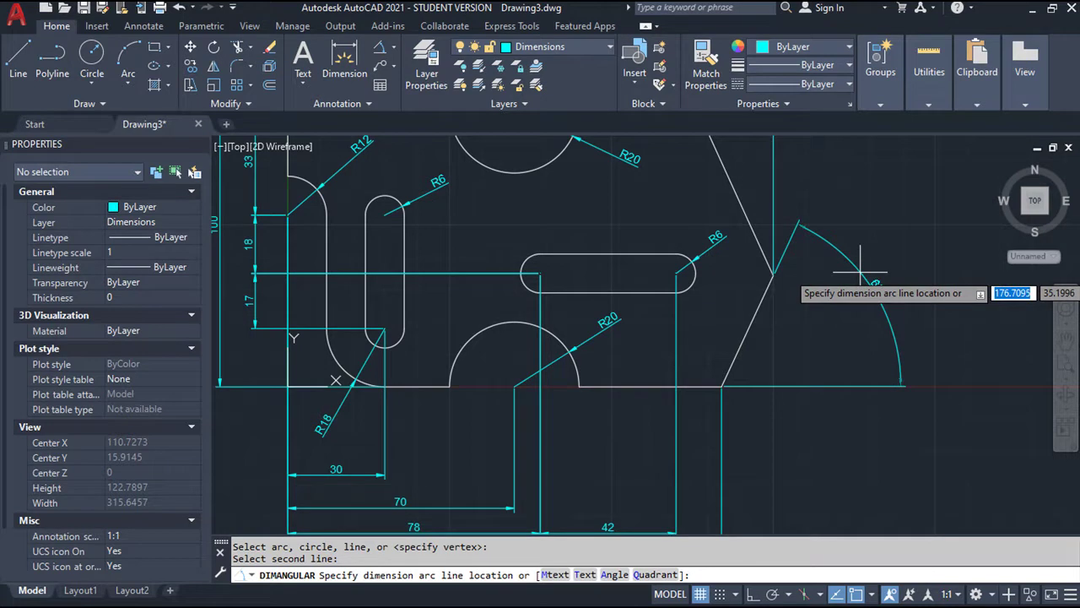
click(860, 272)
middle_drag(733, 315, 846, 387)
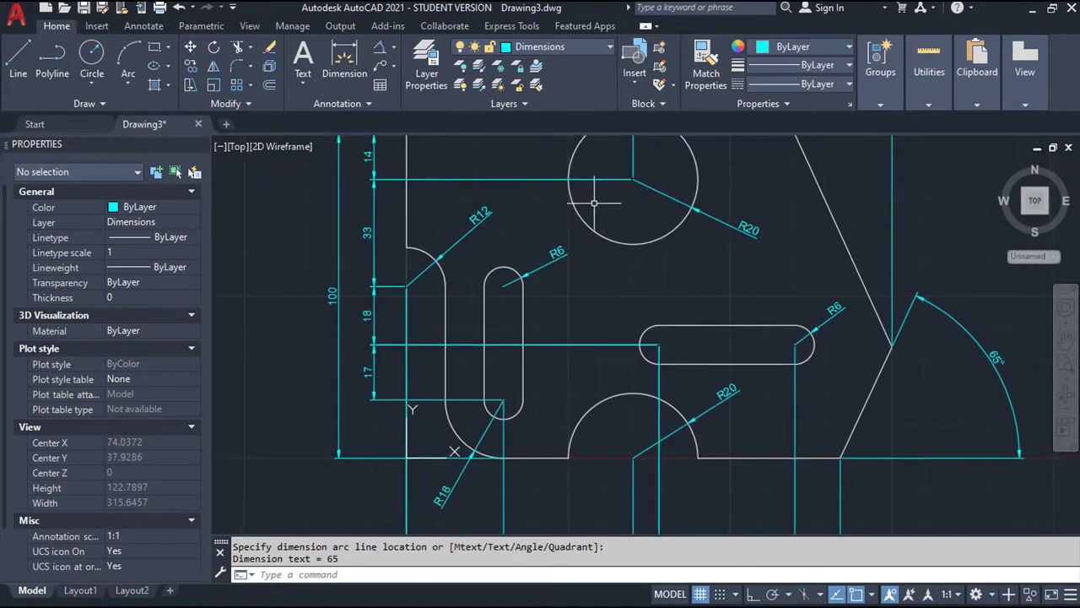
Create a new layer named Center Lines in Layer Properties.
click(426, 56)
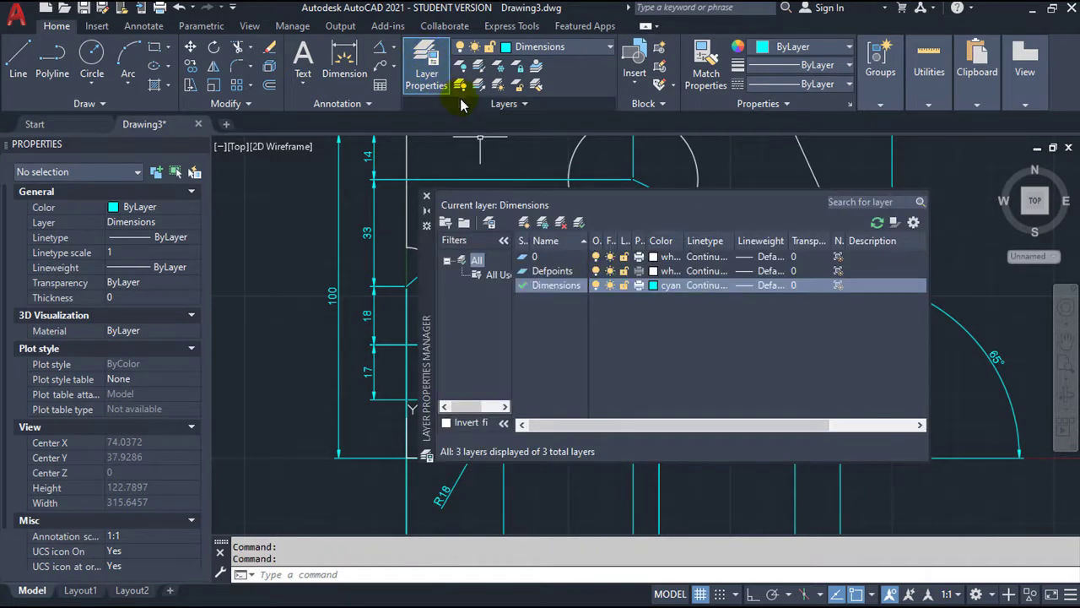
right_click(559, 295)
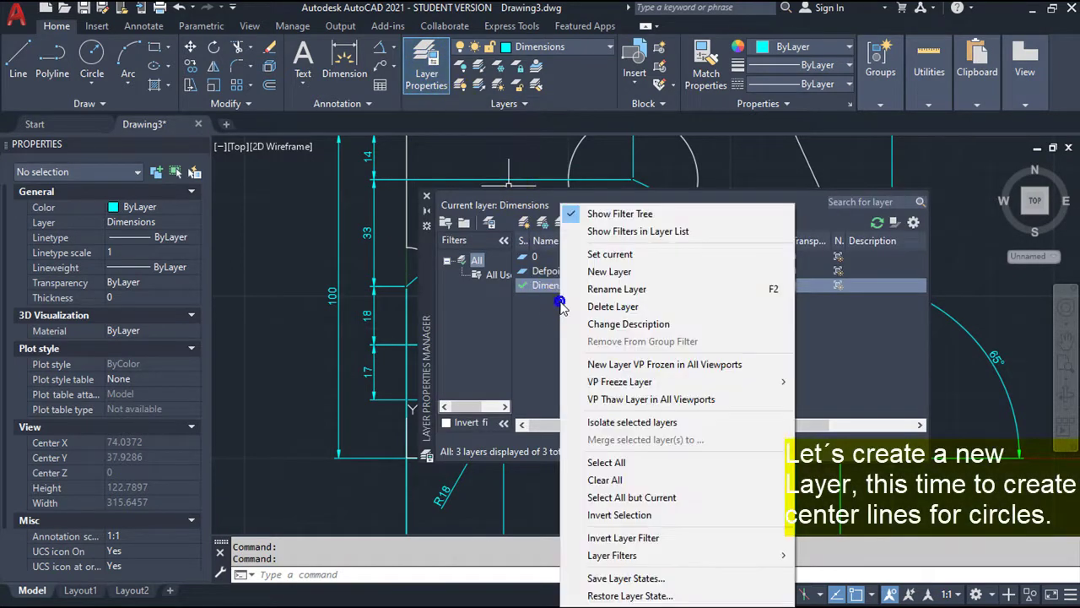
click(605, 271)
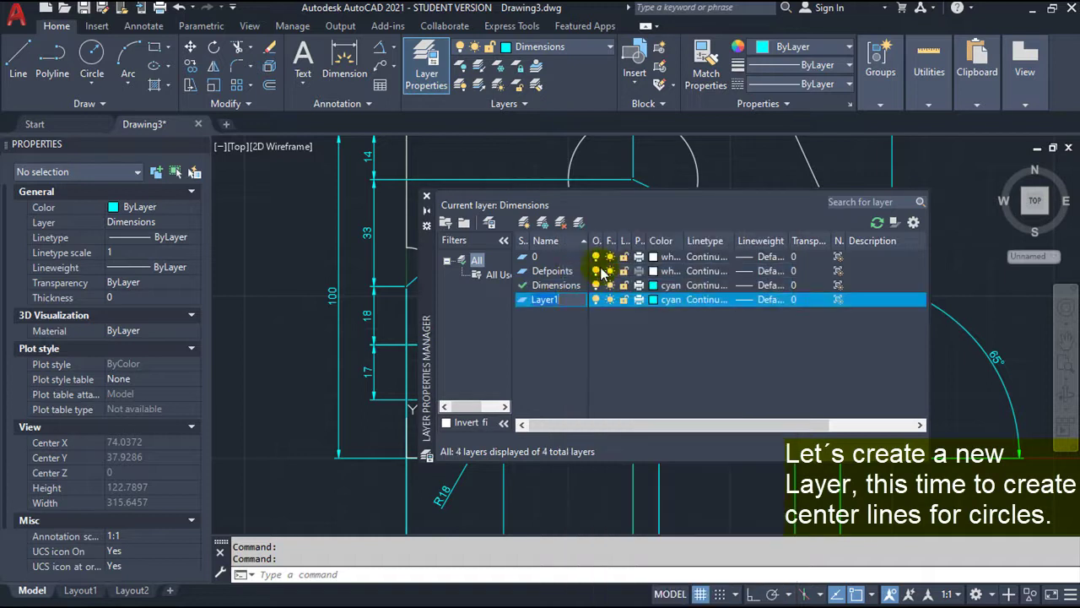
text(ter Lines)
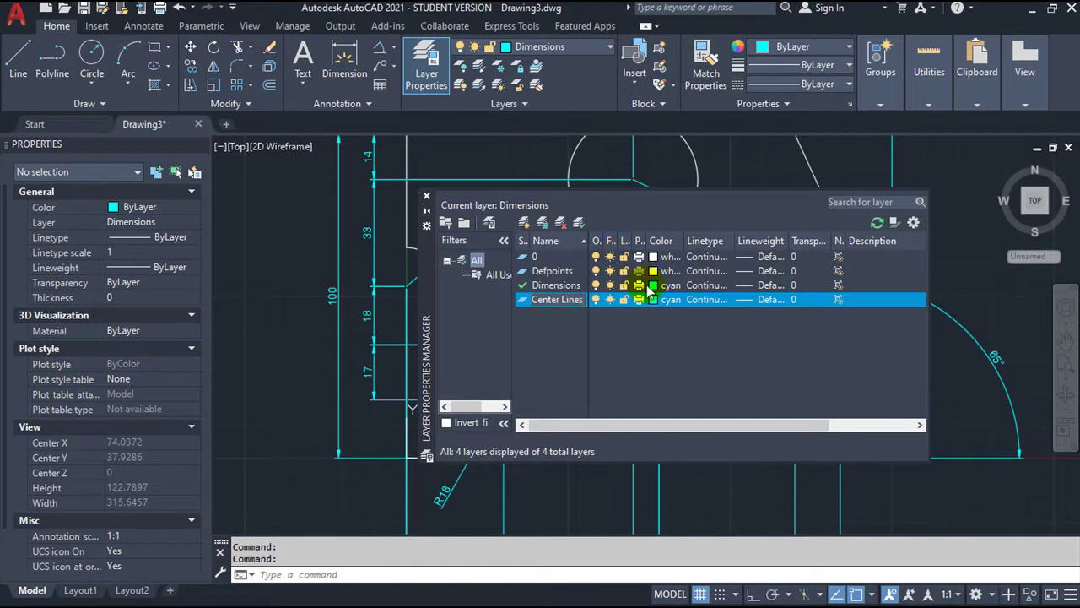
Give the Center Lines layer the colour green and set it current.
click(656, 306)
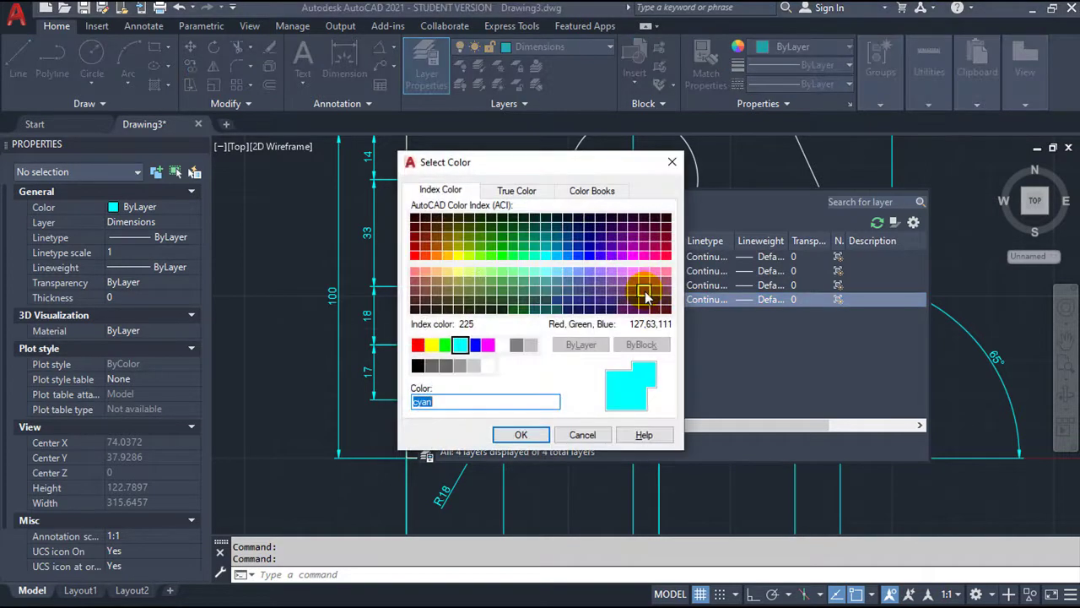
click(445, 345)
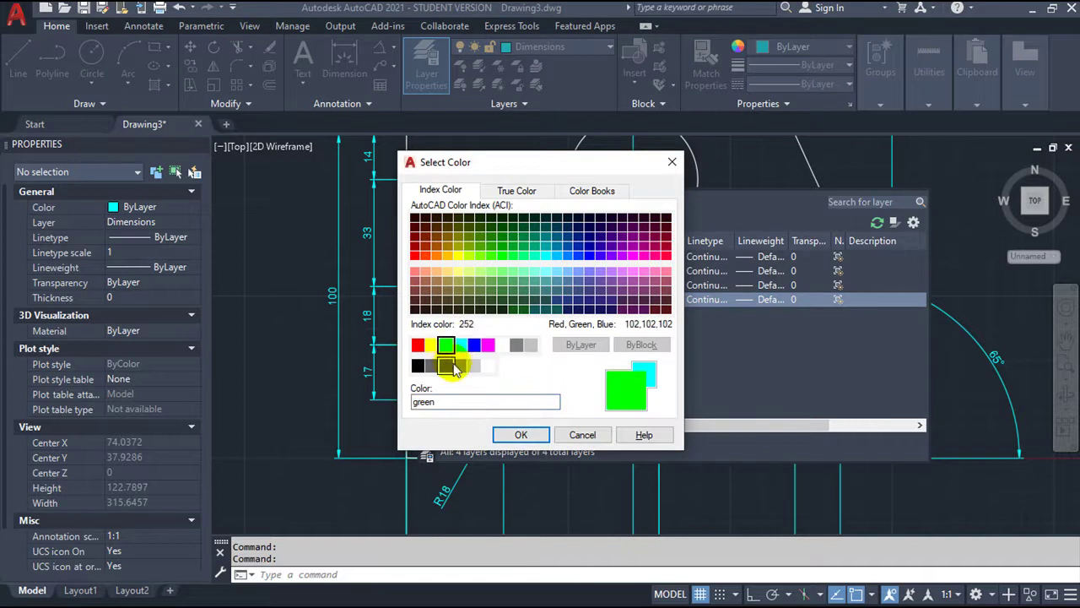
click(517, 437)
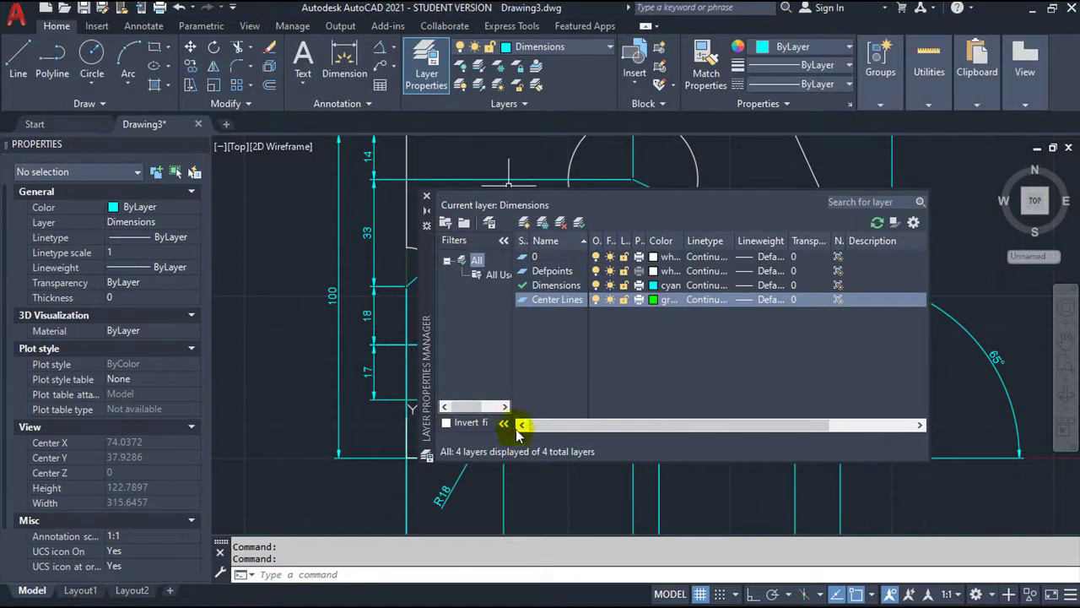
click(523, 303)
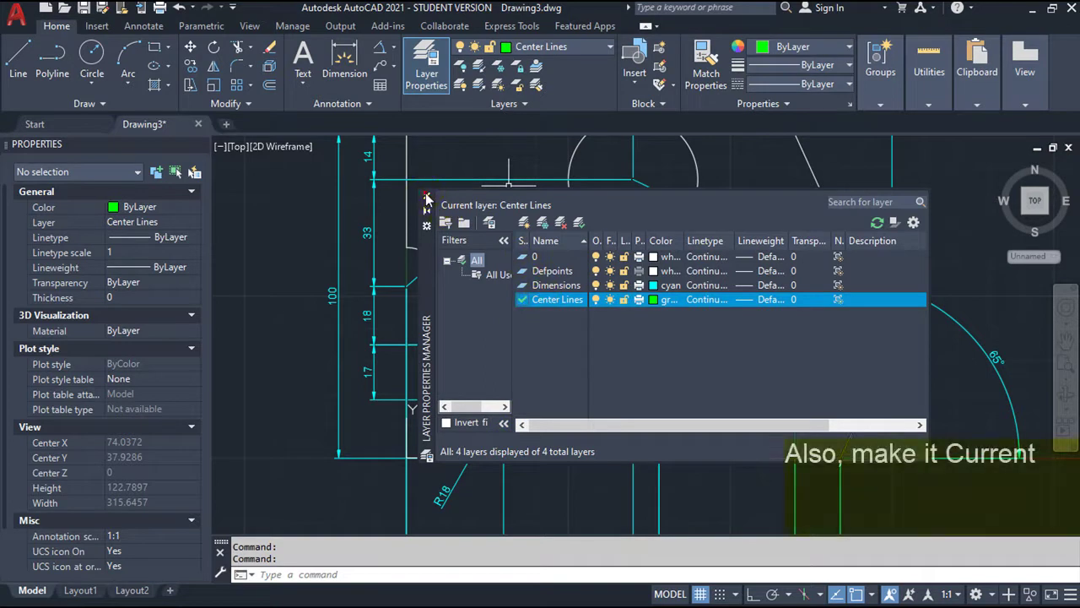
click(426, 195)
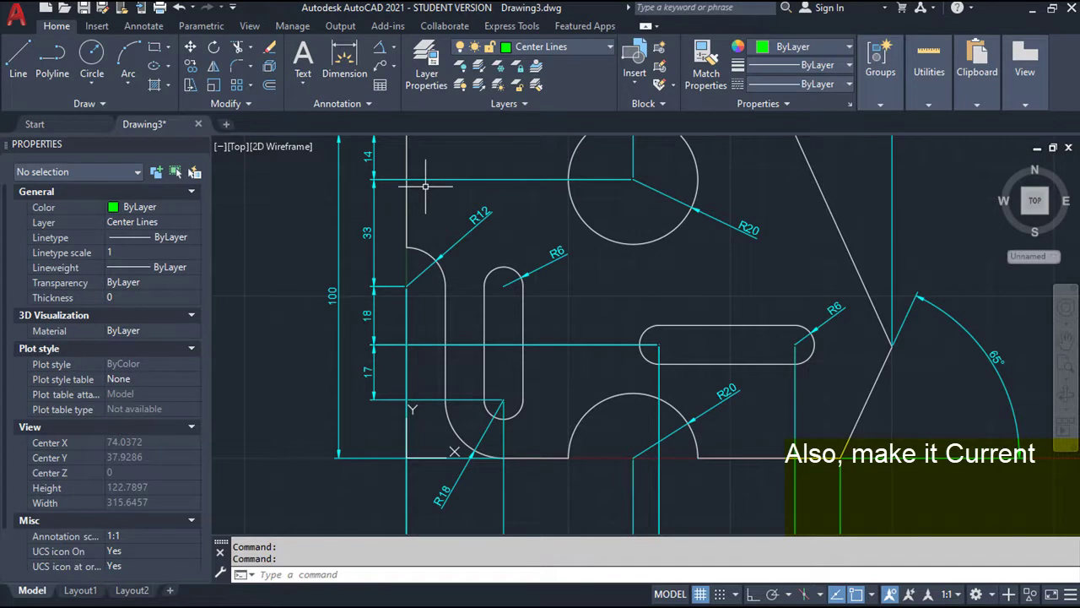
Check the drawing's layer list and keep Center Lines as the current layer.
click(368, 104)
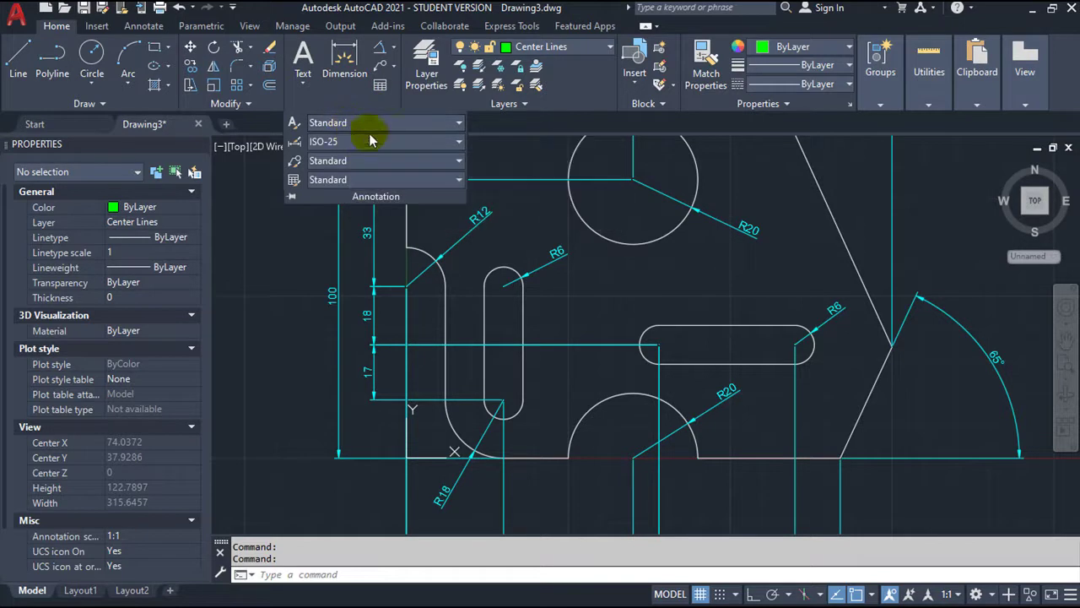
click(554, 49)
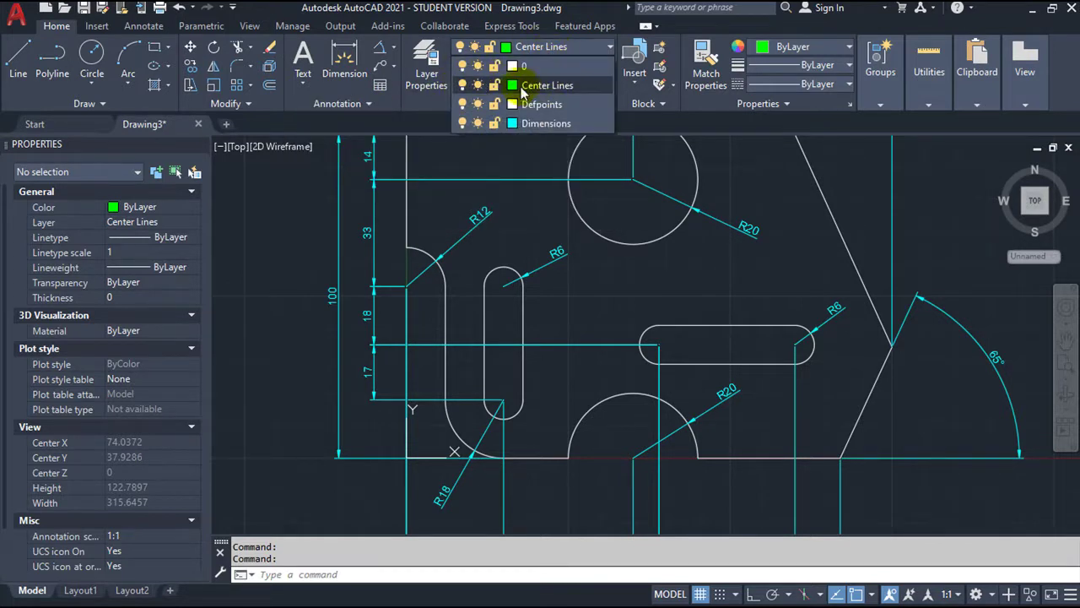
click(432, 64)
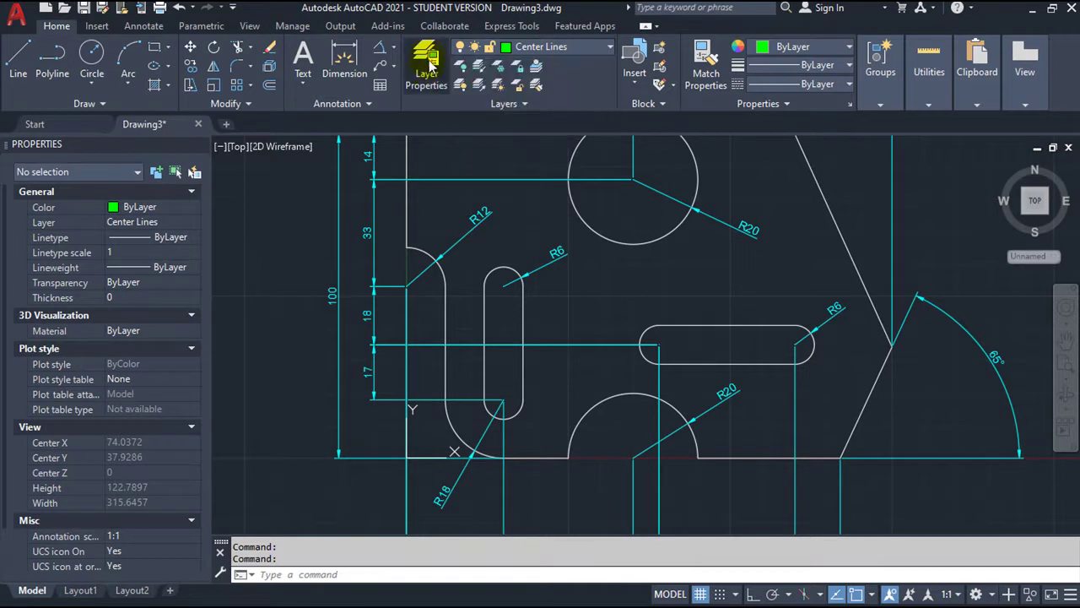
Load the CENTER linetype from acadiso.lin into the drawing.
click(428, 55)
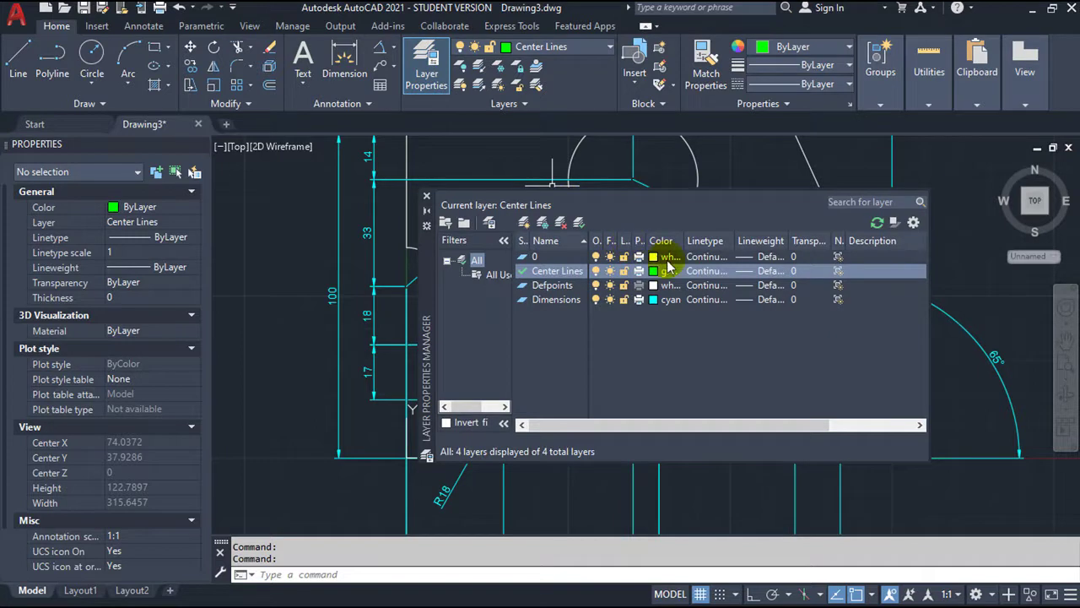
click(706, 271)
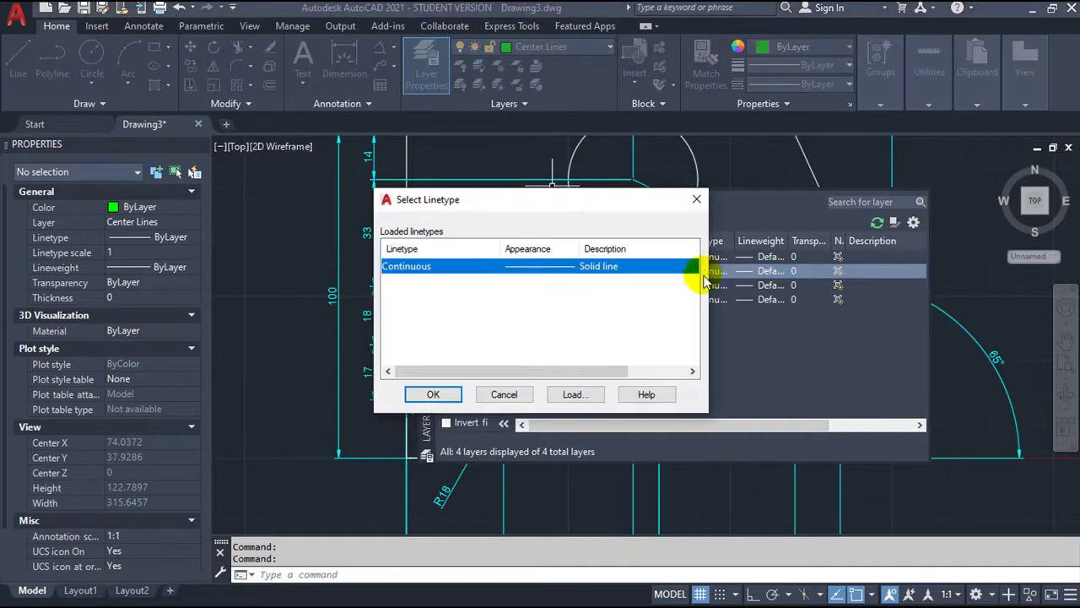
click(574, 394)
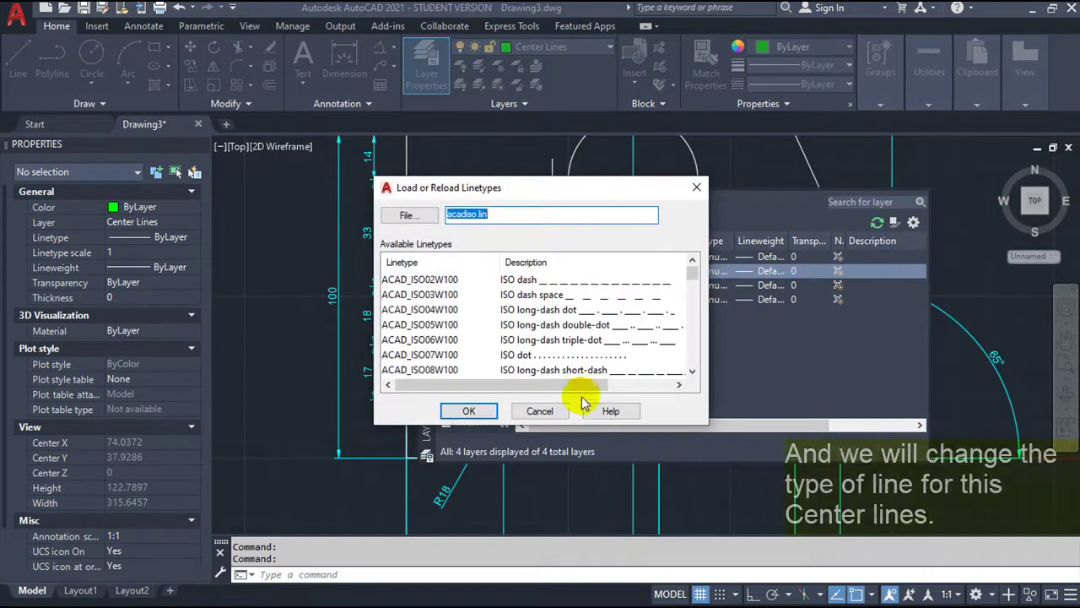
drag(693, 275, 704, 306)
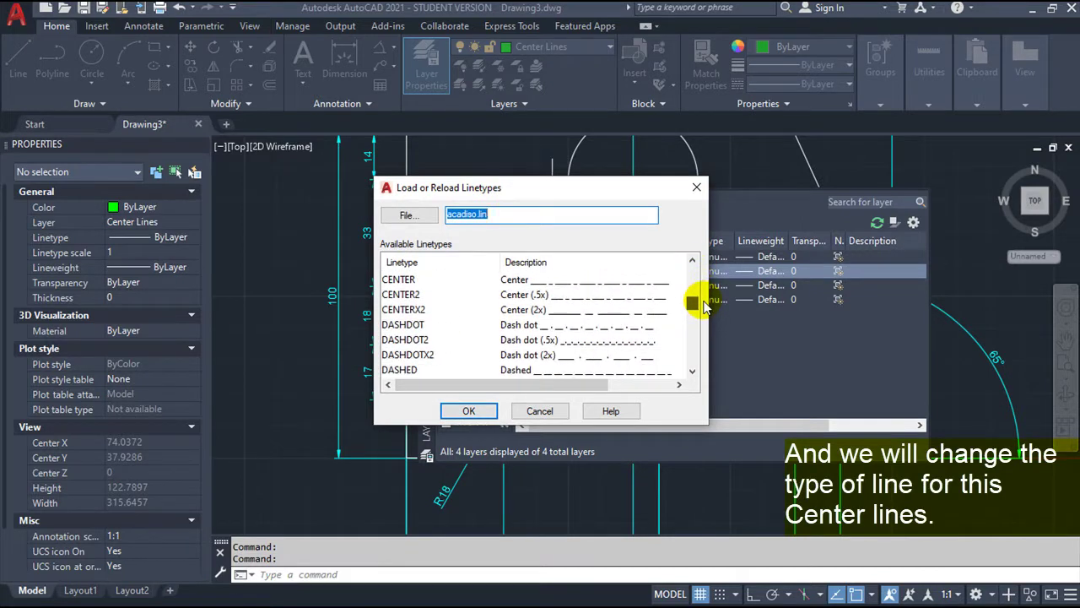
double_click(403, 279)
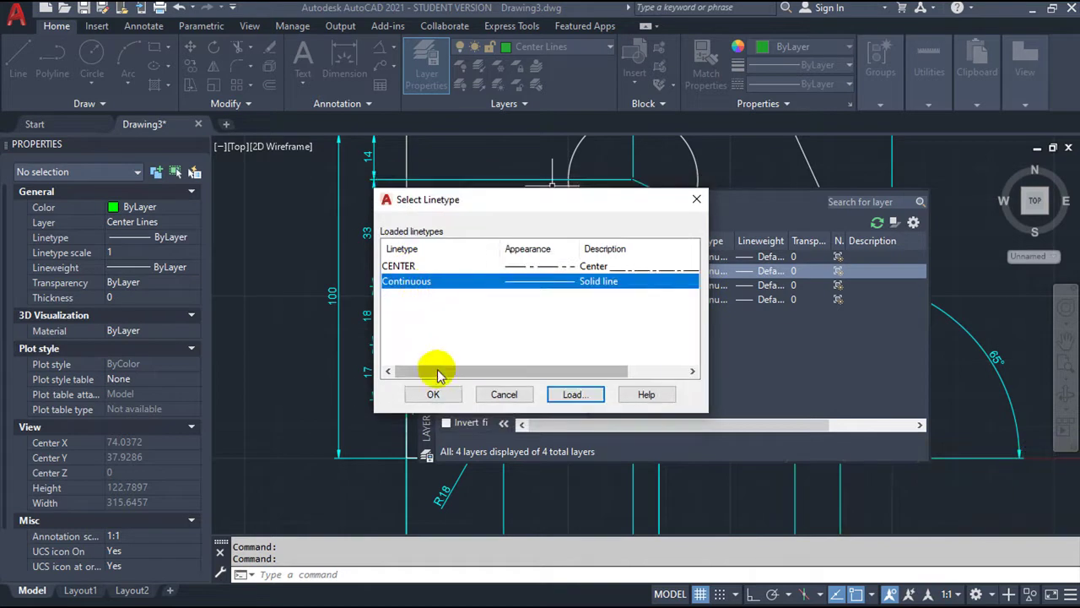
click(430, 393)
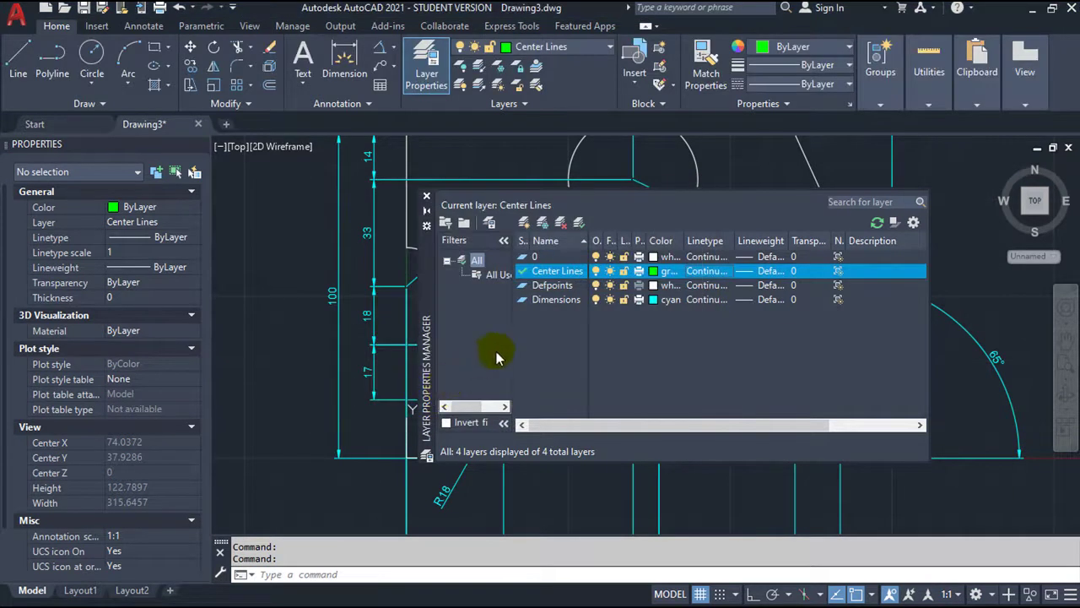
Assign the CENTER linetype to the Center Lines layer and switch to the Annotate tab.
click(705, 271)
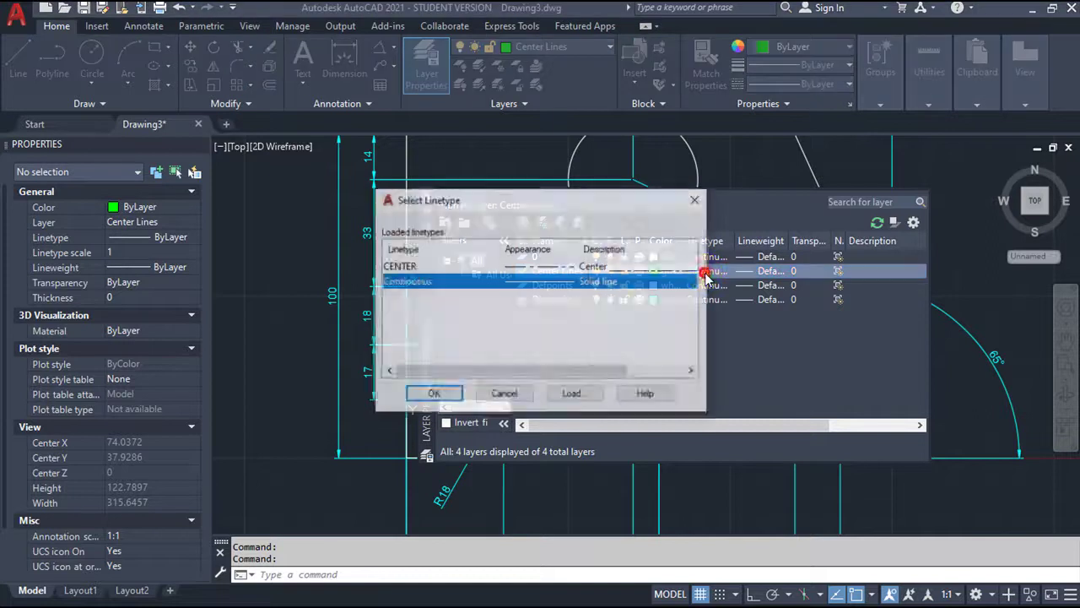
click(664, 268)
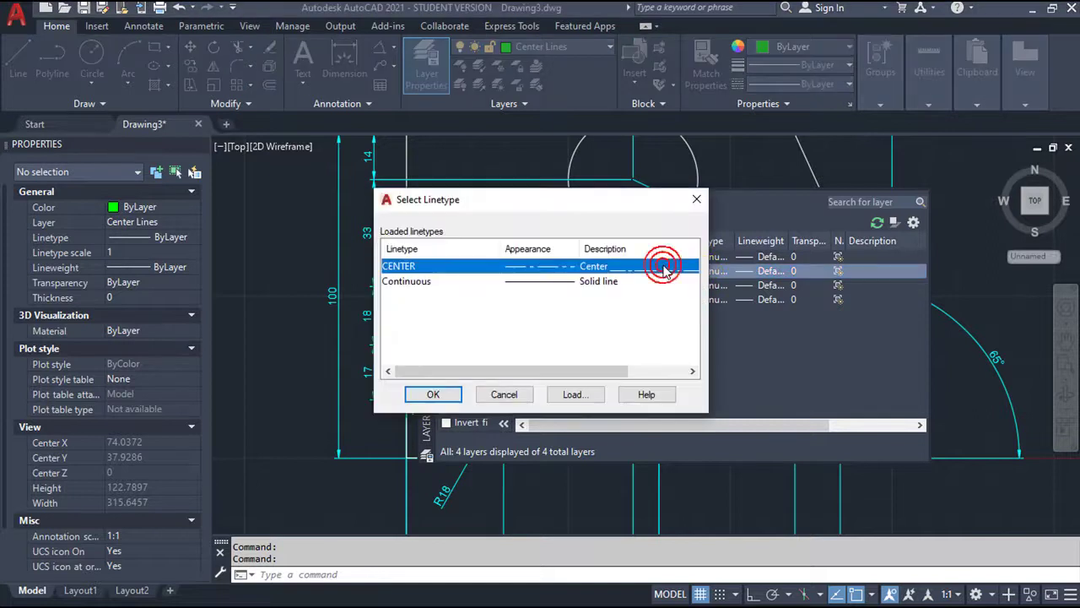
click(435, 394)
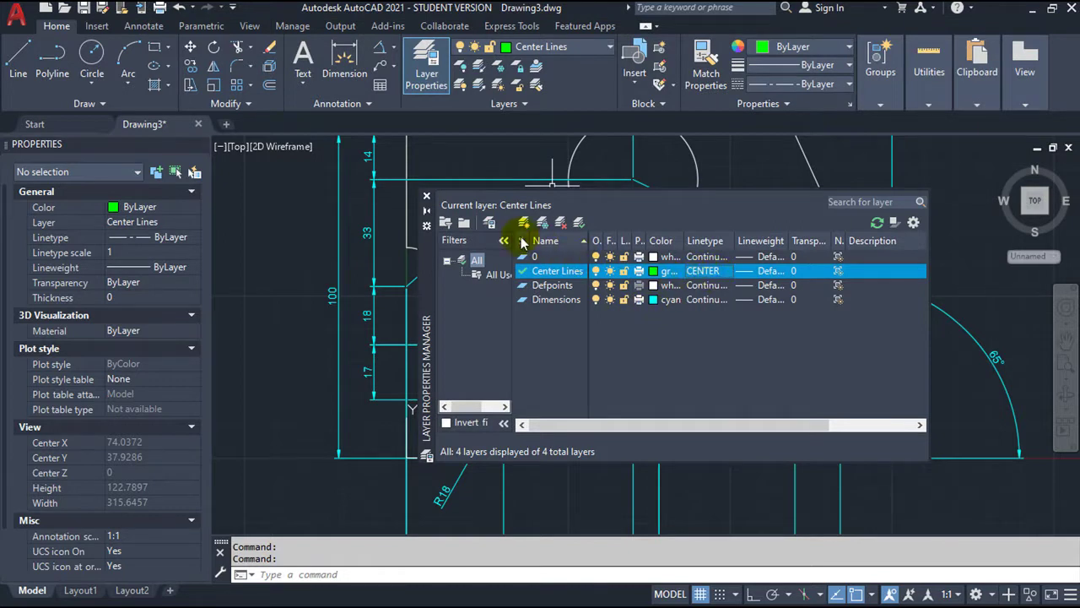
click(426, 196)
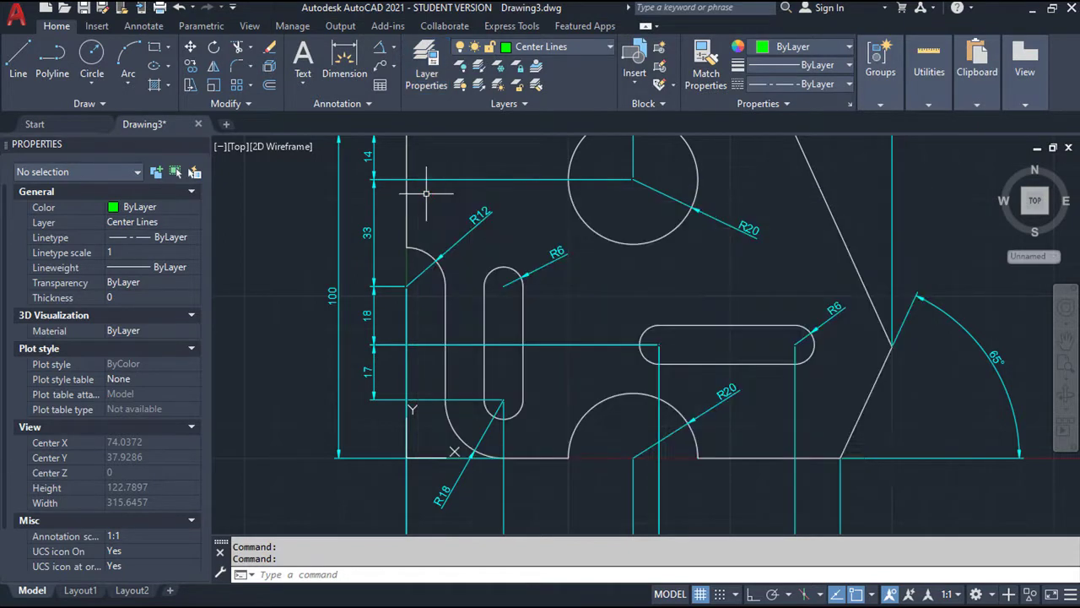
middle_drag(426, 197, 428, 245)
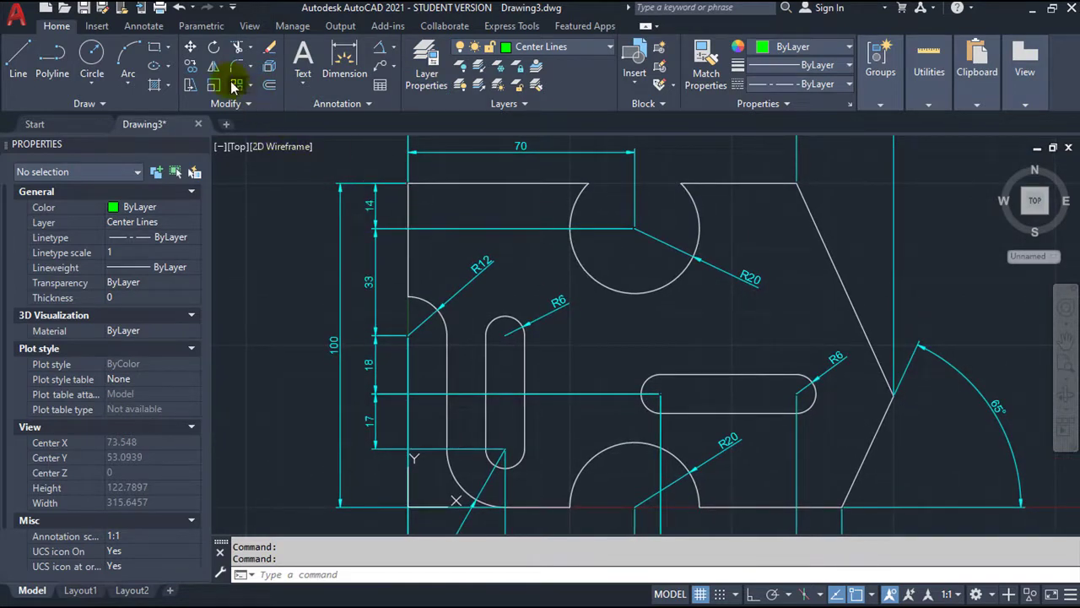
click(145, 26)
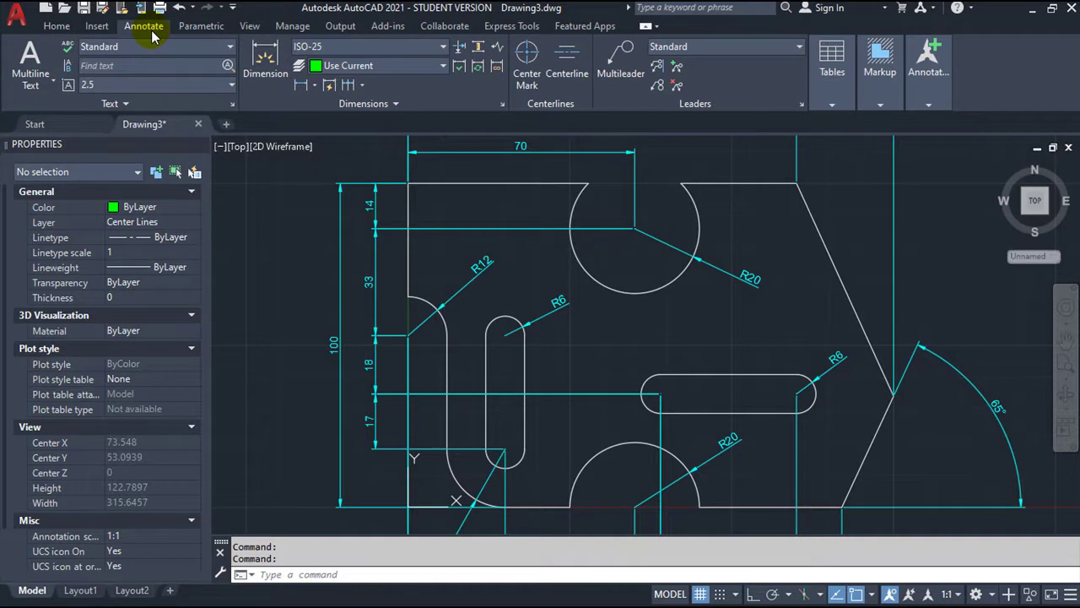
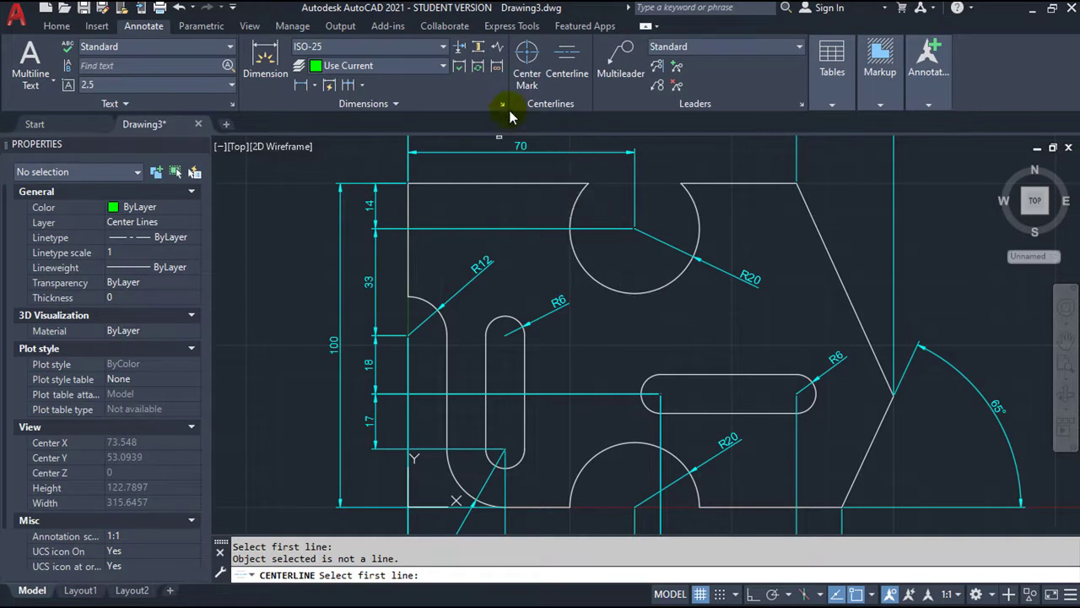
Add center marks to the top R20 circle, all four slot end arcs, the bottom R20 arc and the R12 arc.
click(576, 199)
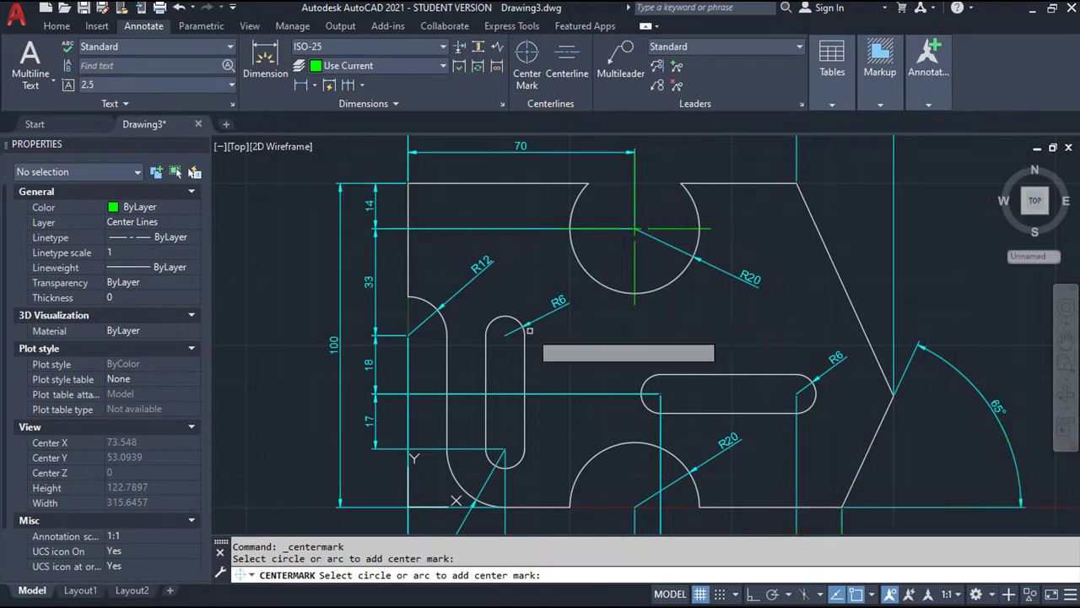
click(505, 316)
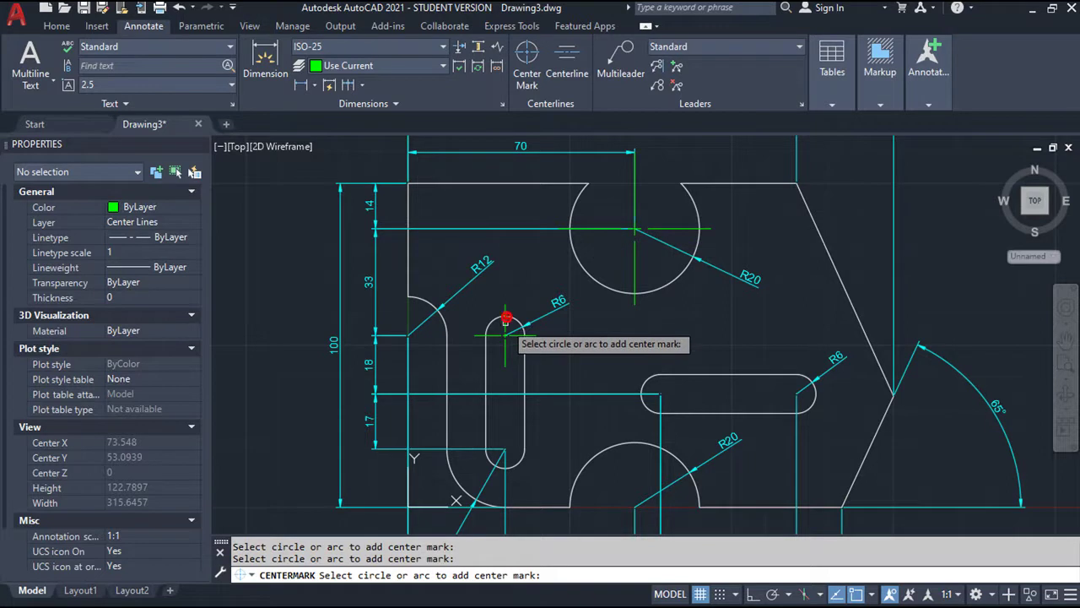
click(511, 461)
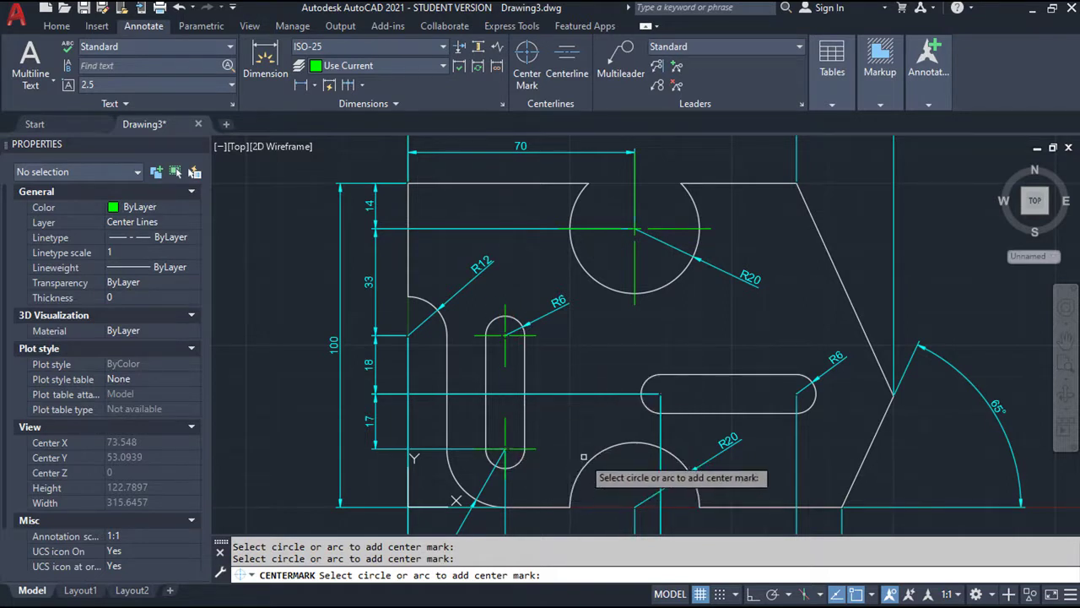
click(620, 442)
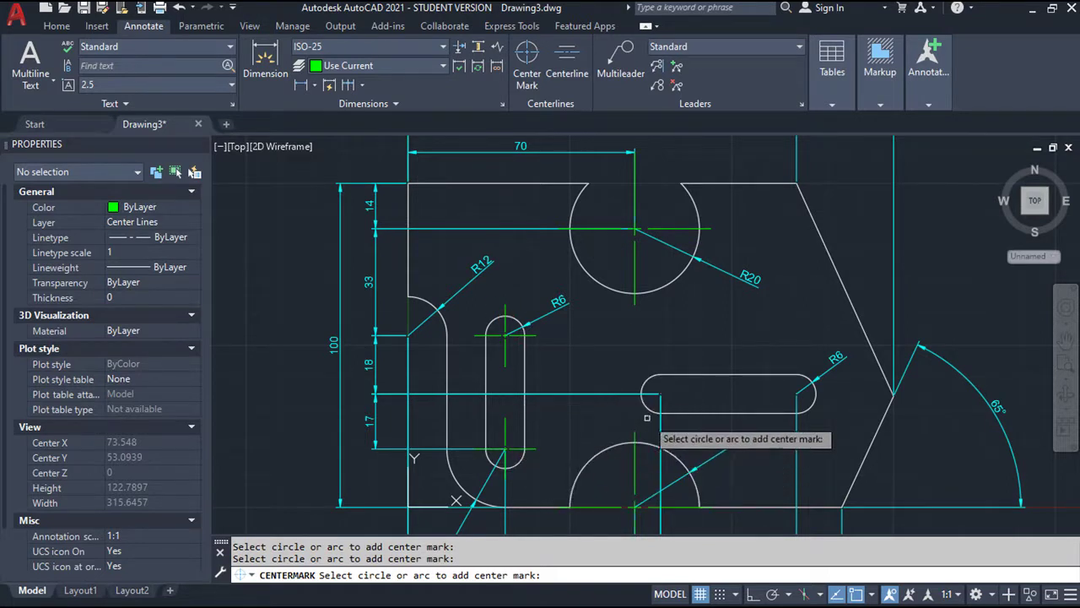
click(647, 407)
click(804, 407)
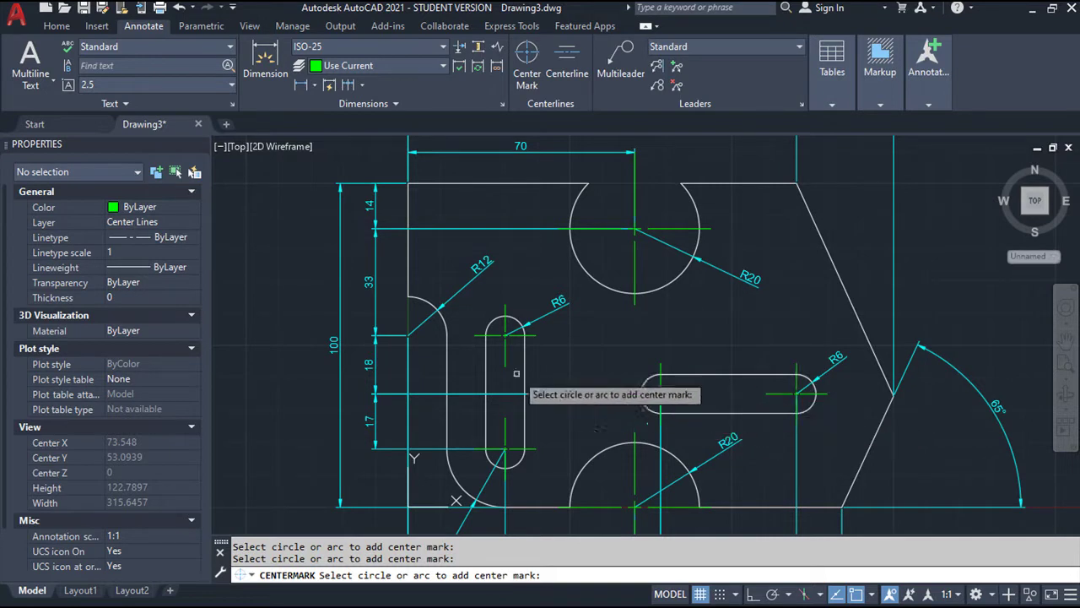
click(436, 310)
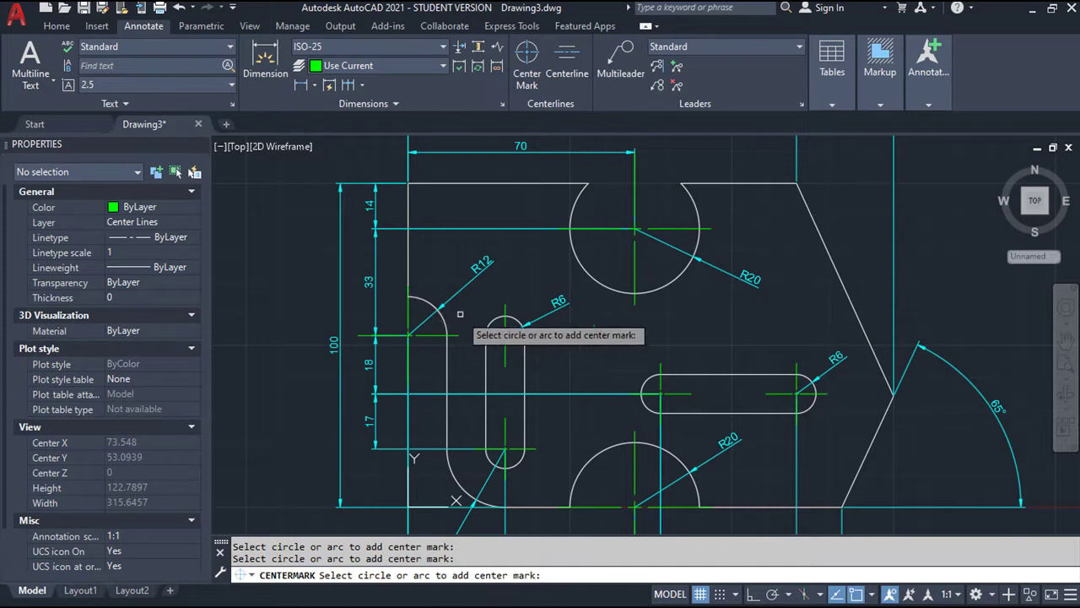
scroll(504, 284, down, 2)
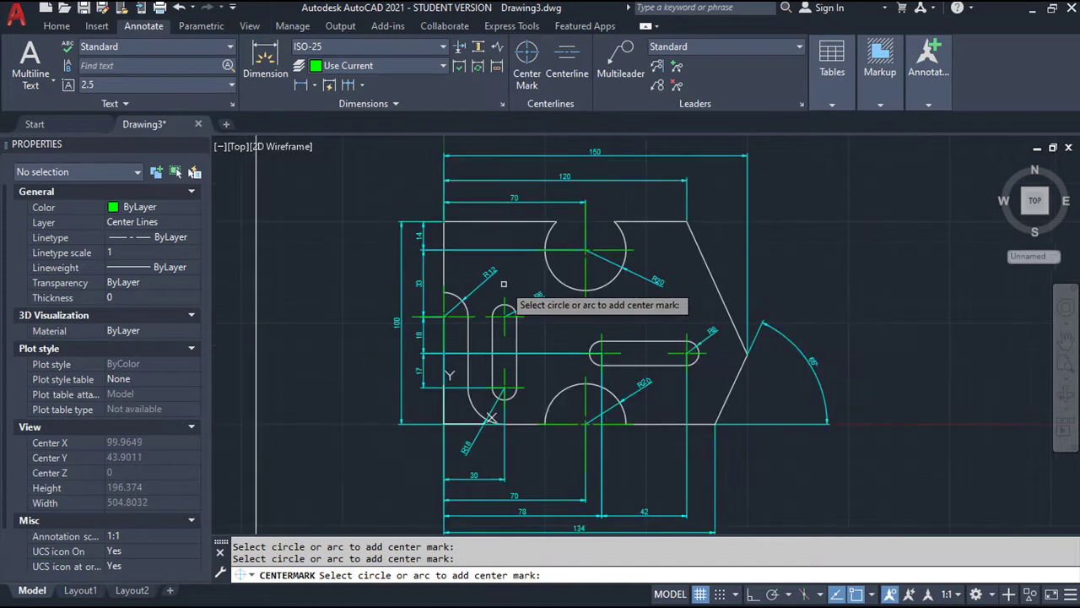
key(Escape)
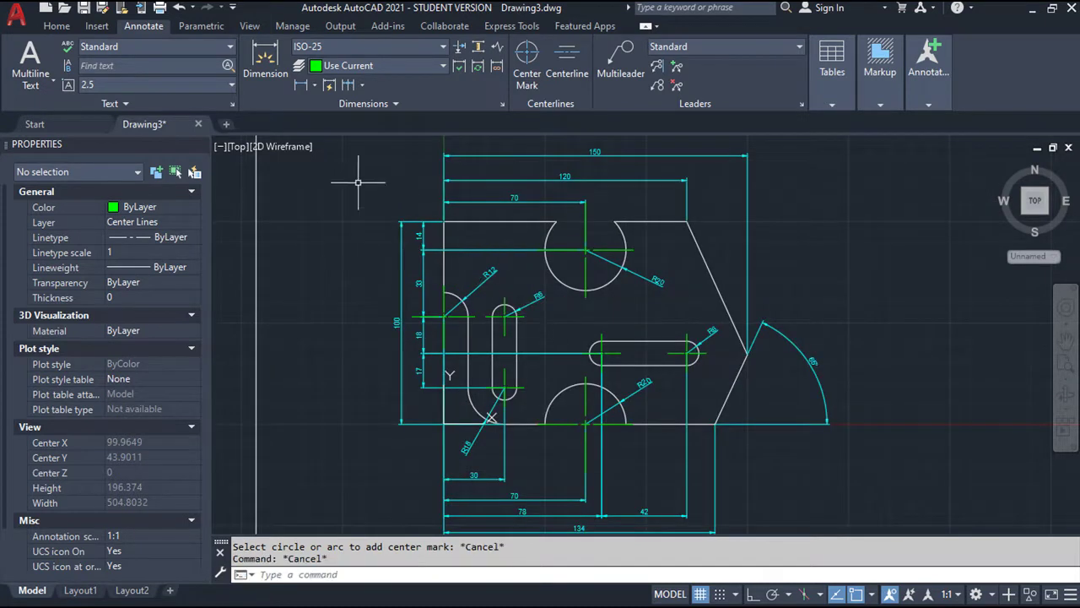
Pan and zoom to frame the whole plate, then bring up the Parametric constraint tools.
click(57, 27)
mouse_move(440, 313)
middle_down()
mouse_move(478, 295)
mouse_move(479, 346)
middle_up()
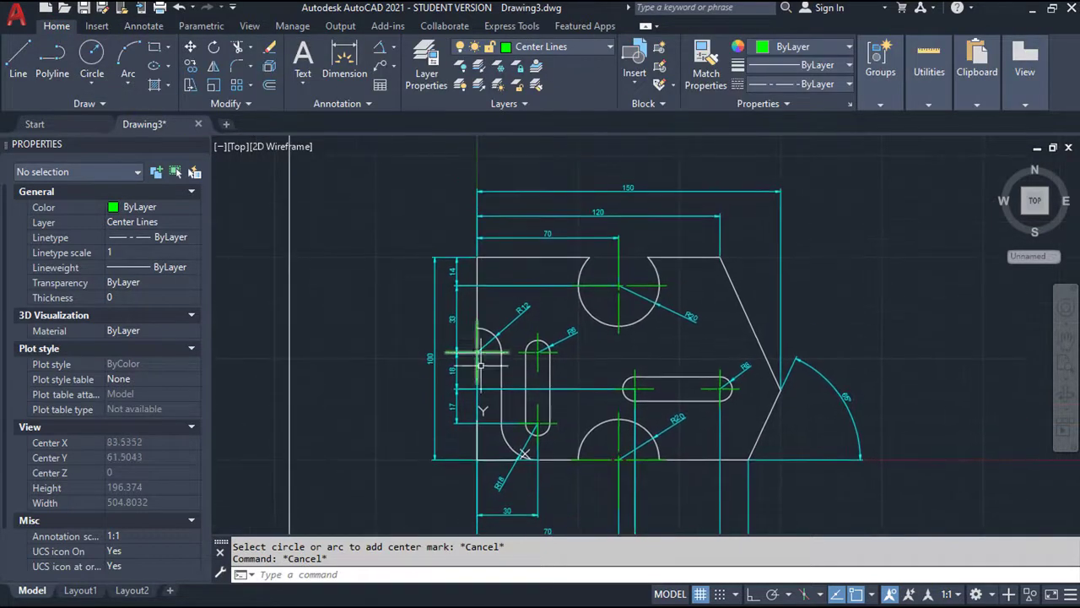
scroll(543, 354, up, 2)
scroll(543, 359, up, 2)
scroll(543, 359, down, 2)
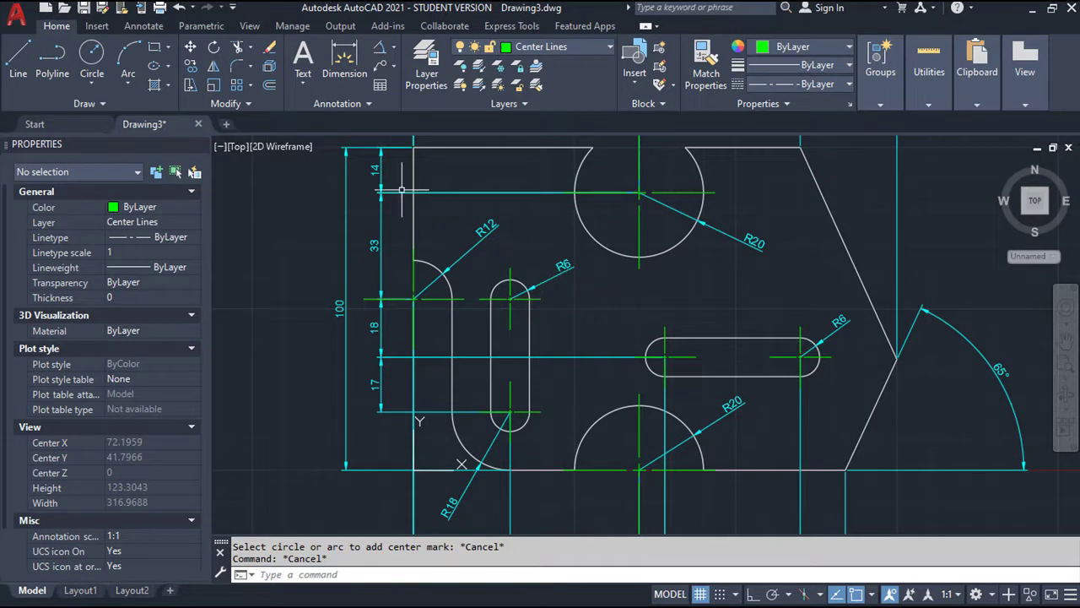
click(200, 27)
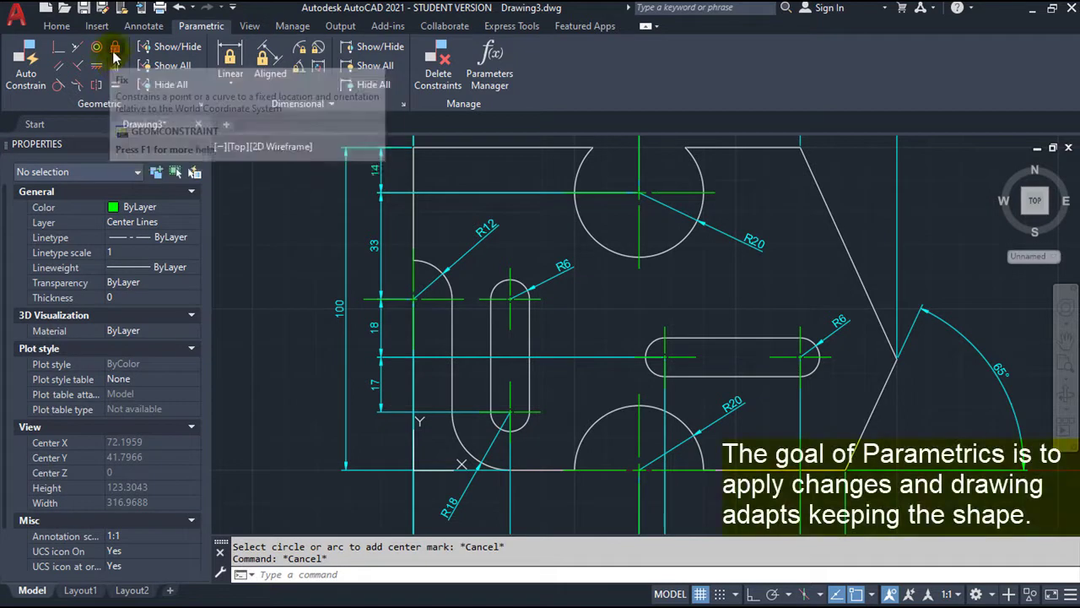
Apply an Equal constraint between the vertical slot's top and bottom R6 arcs.
click(116, 85)
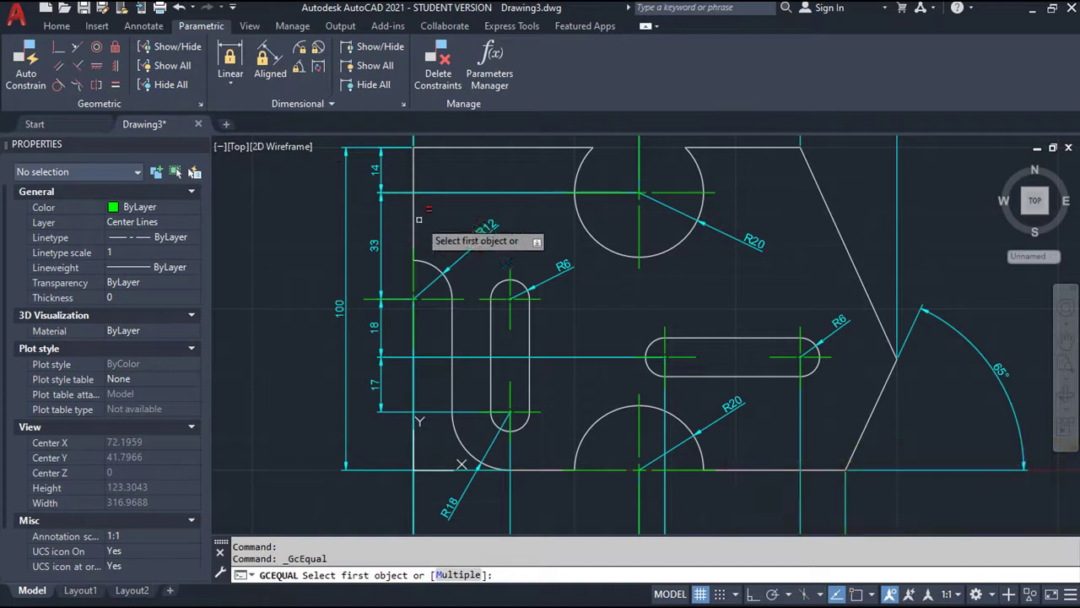
click(523, 282)
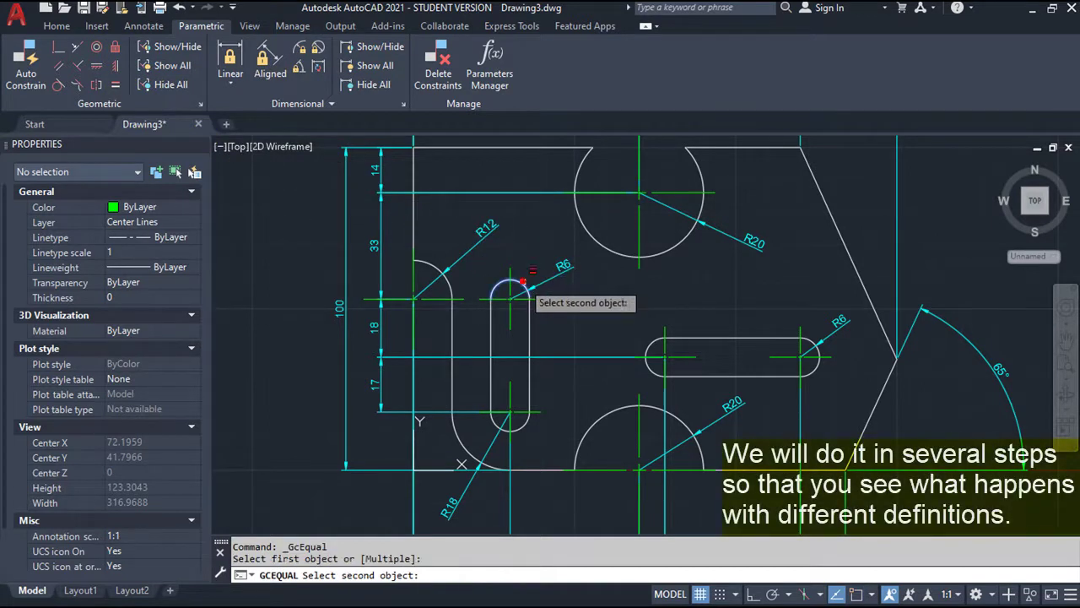
click(528, 424)
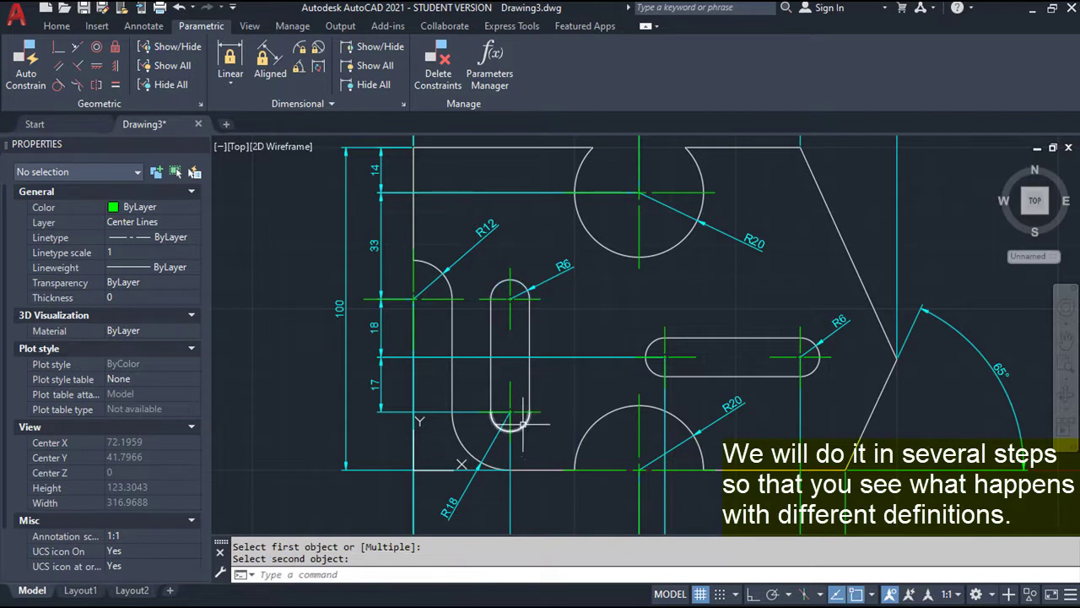
click(523, 424)
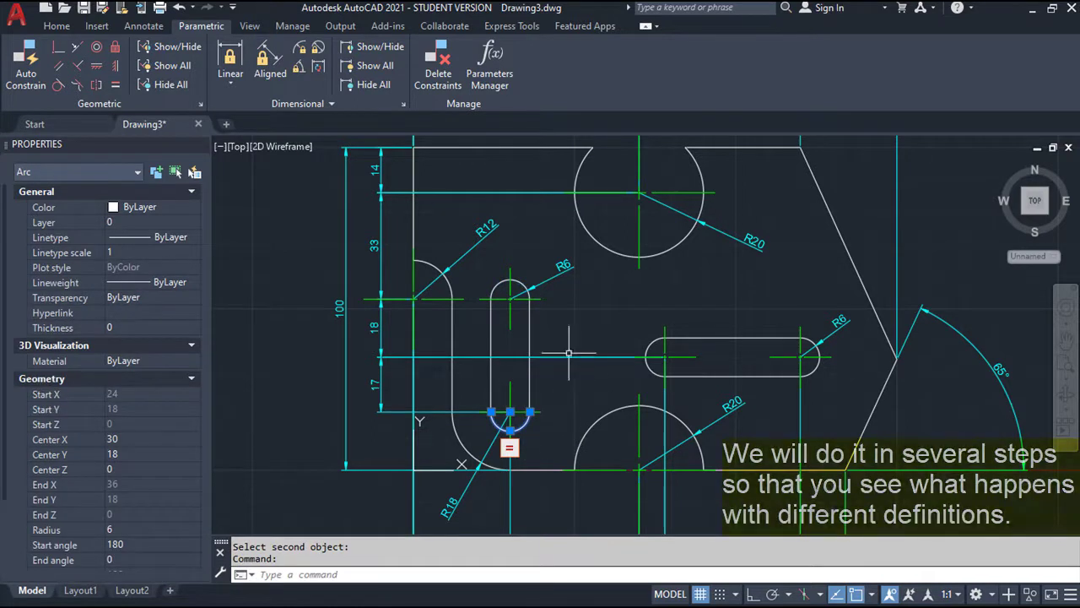
key(Escape)
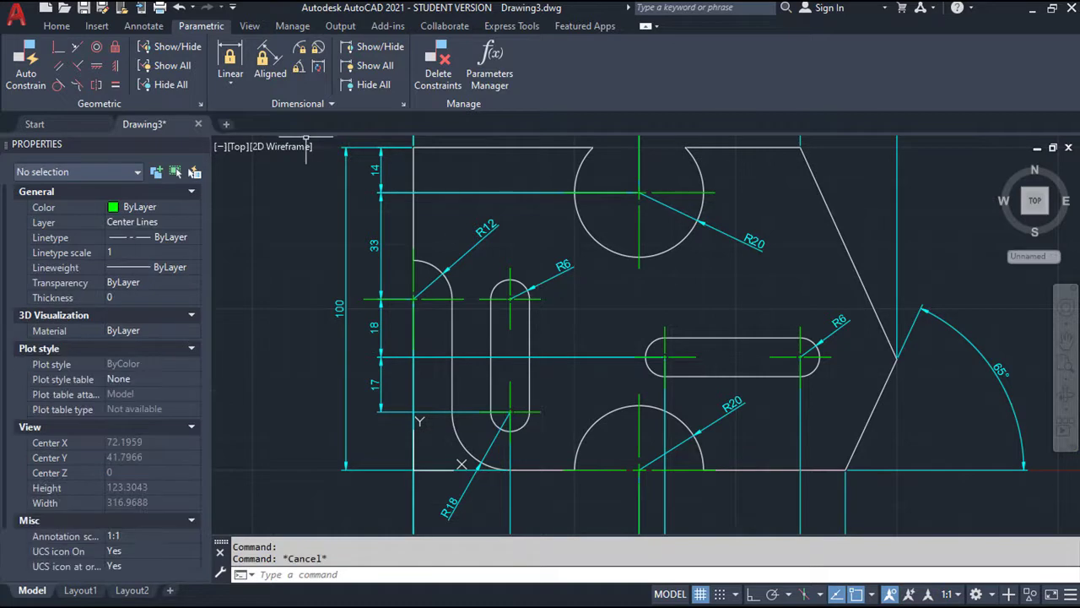
Retry Equal on the same two arcs and dismiss the 'cannot be applied' warning.
click(116, 86)
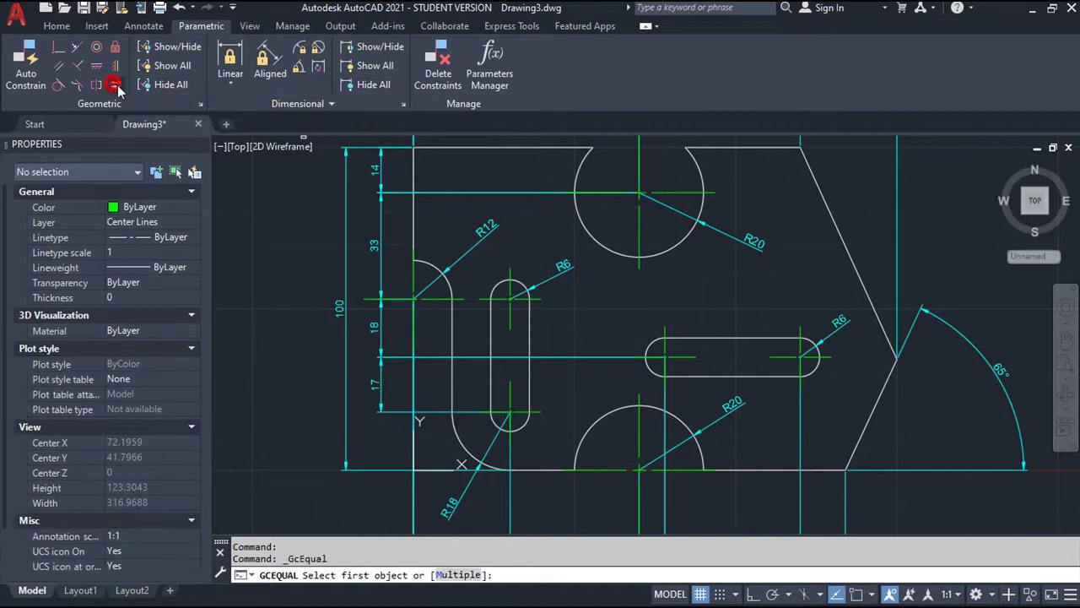
click(519, 282)
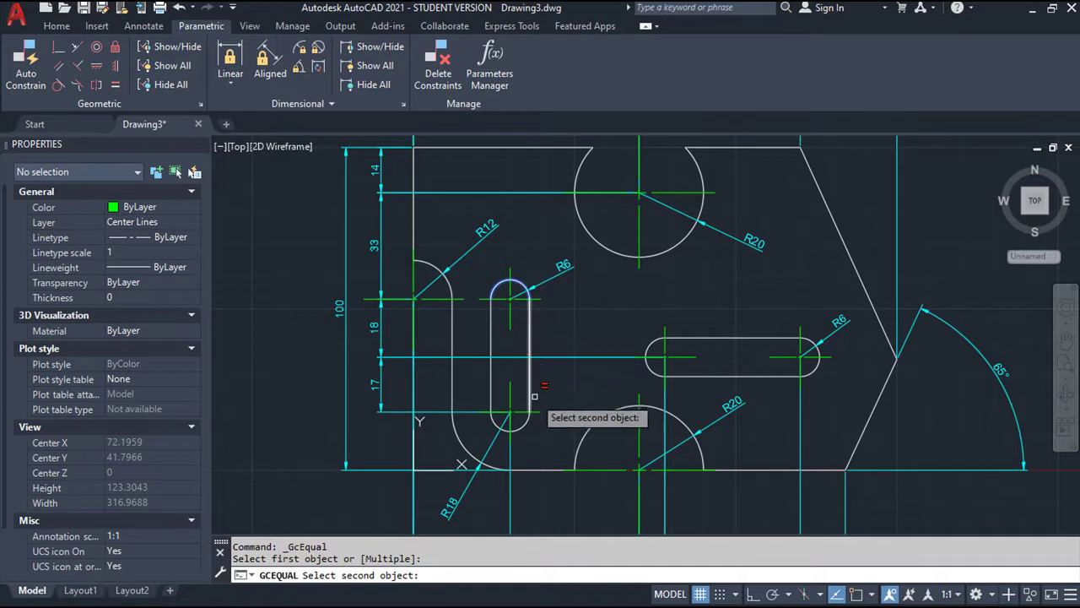
click(518, 429)
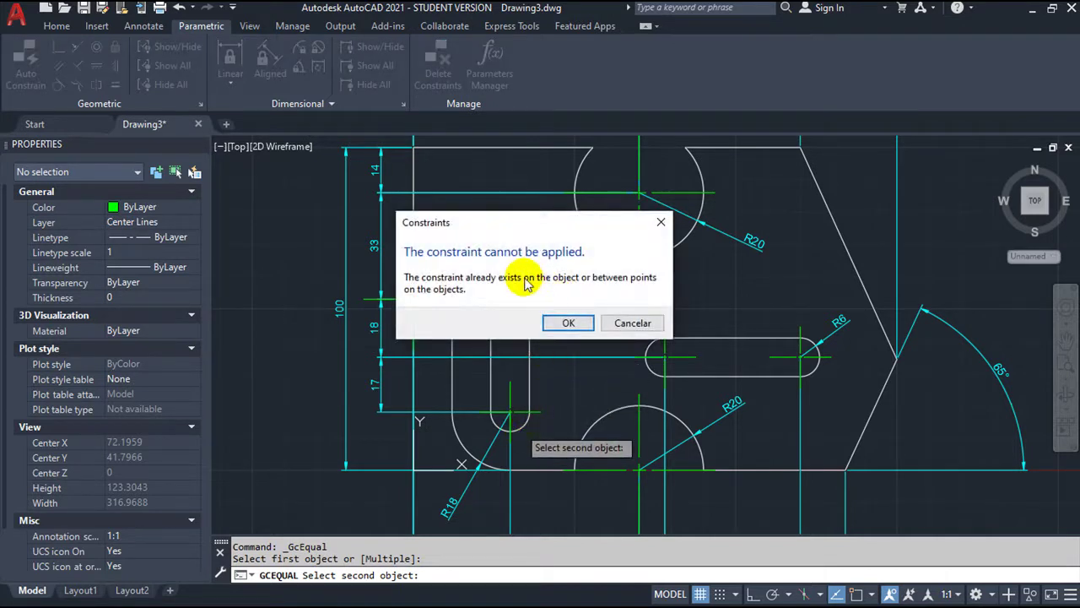
click(568, 323)
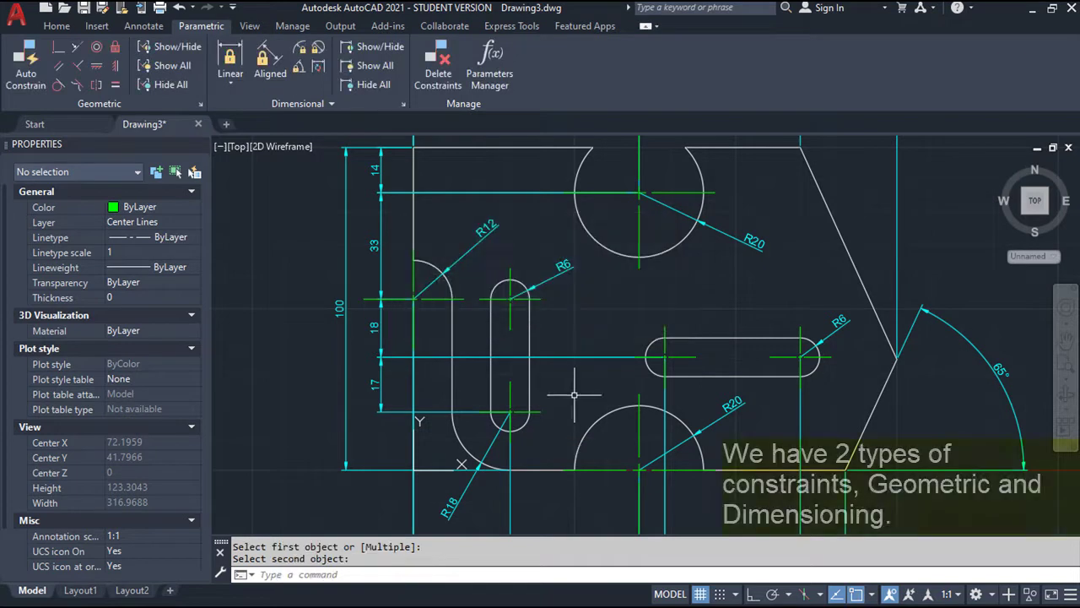
Show all constraints and make the horizontal slot's left and right arcs equal.
click(172, 68)
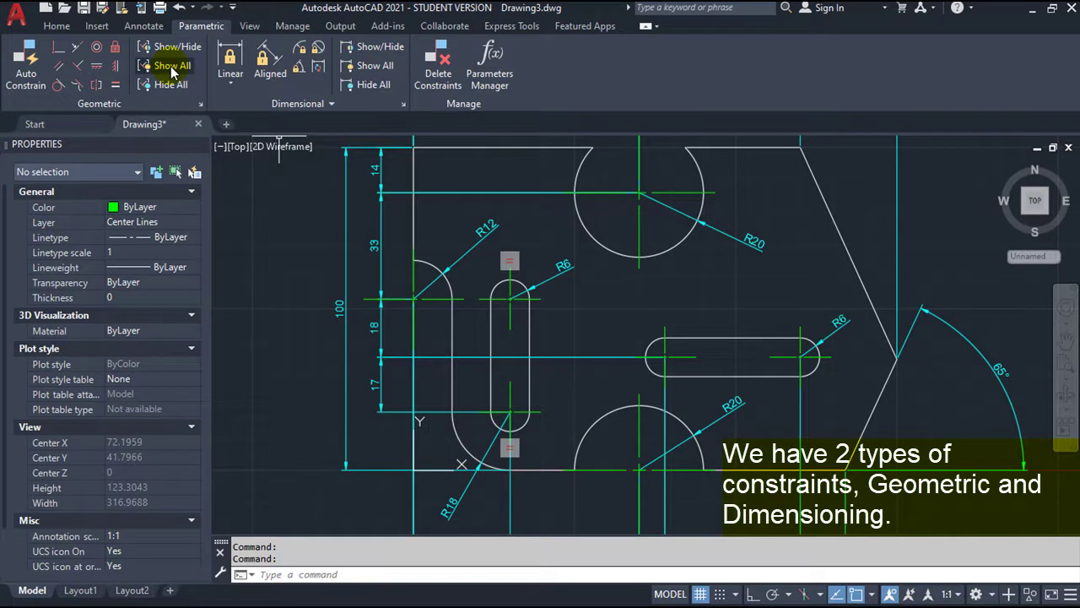
click(114, 85)
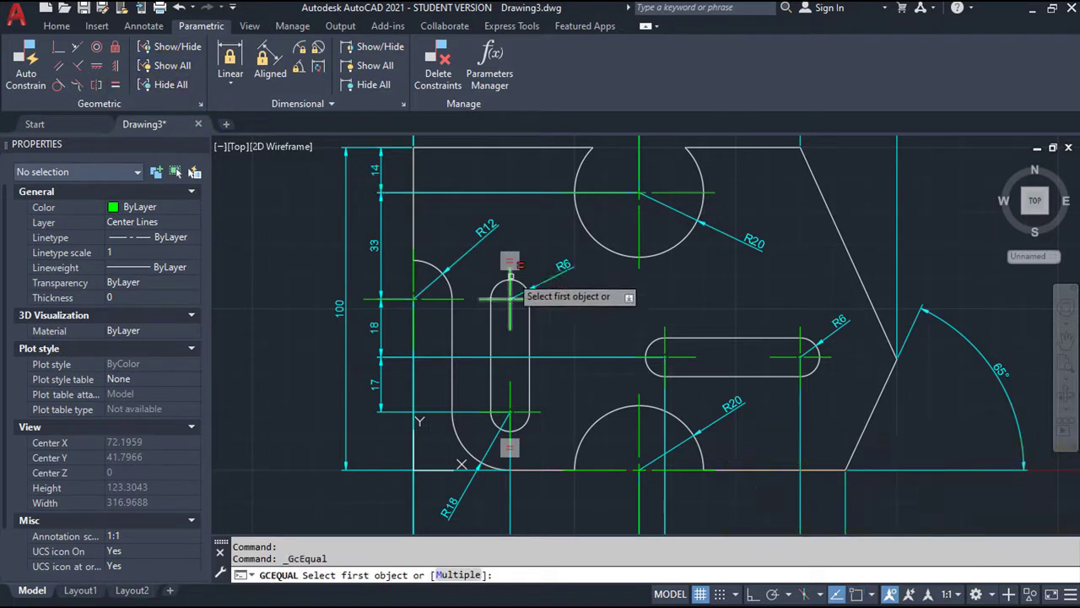
click(651, 340)
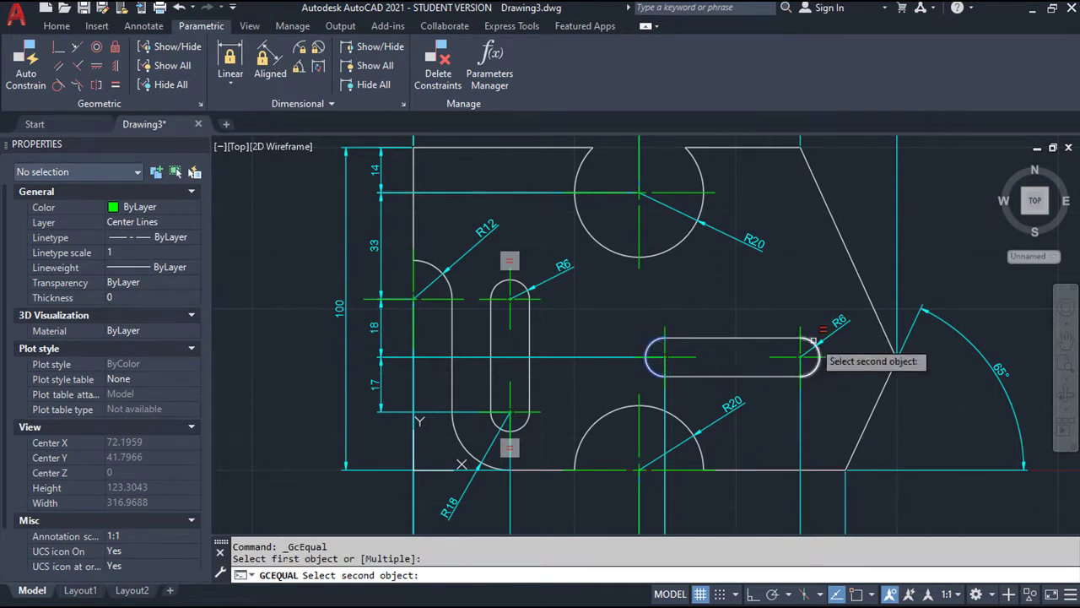
click(813, 341)
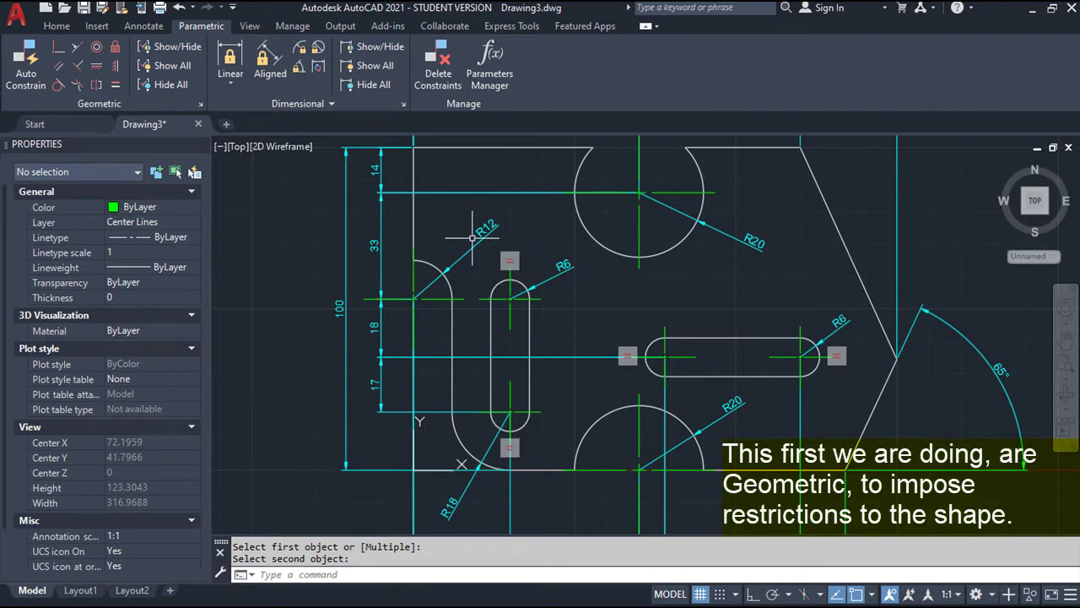
Make the two slots' arcs equal, and make the bottom R20 arc equal to the top circle.
click(116, 84)
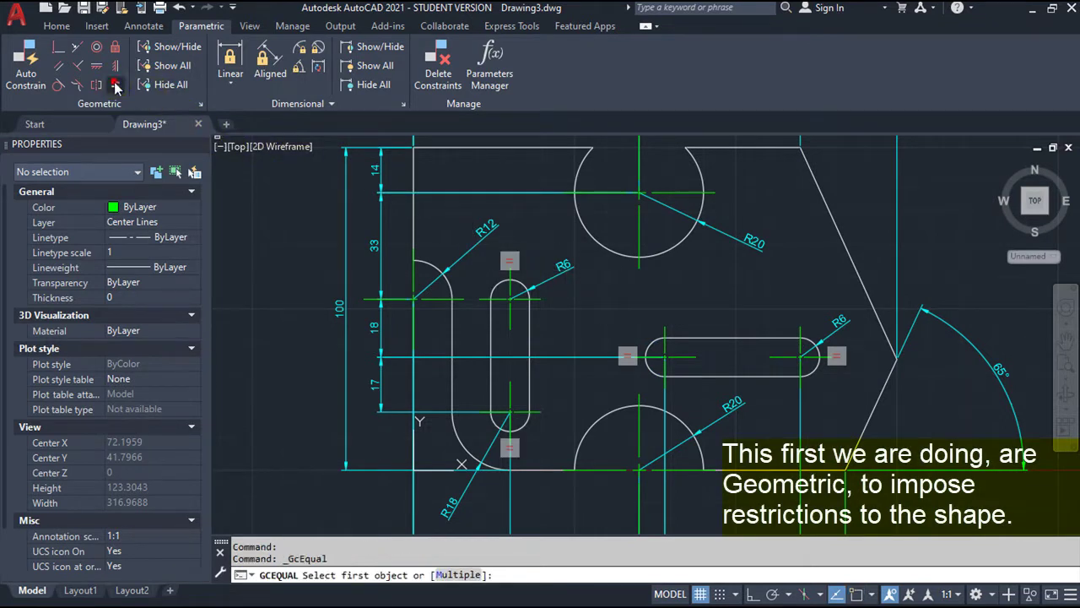
click(521, 281)
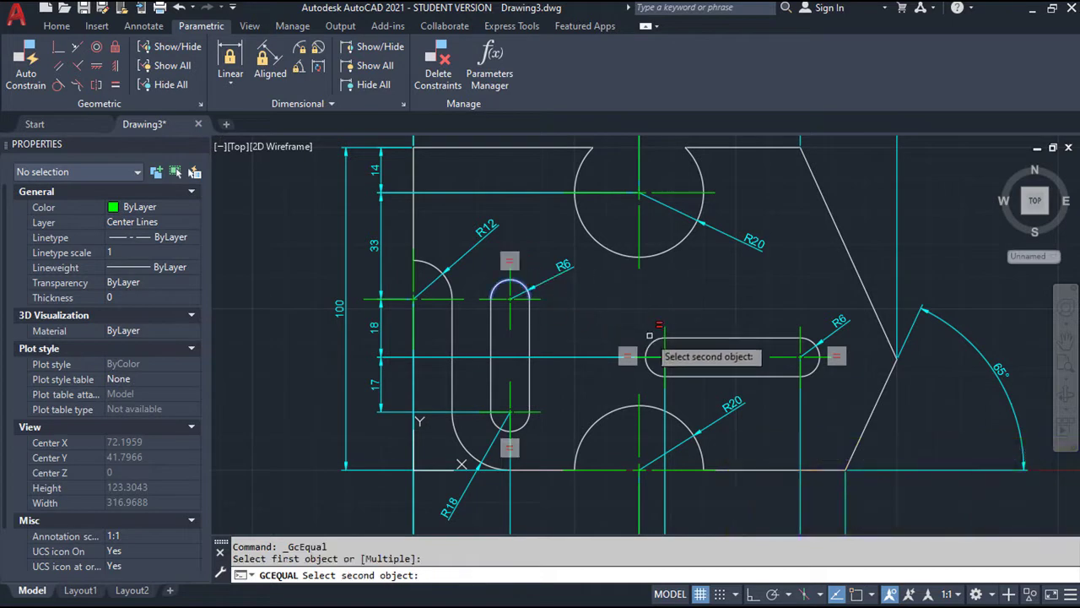
click(652, 337)
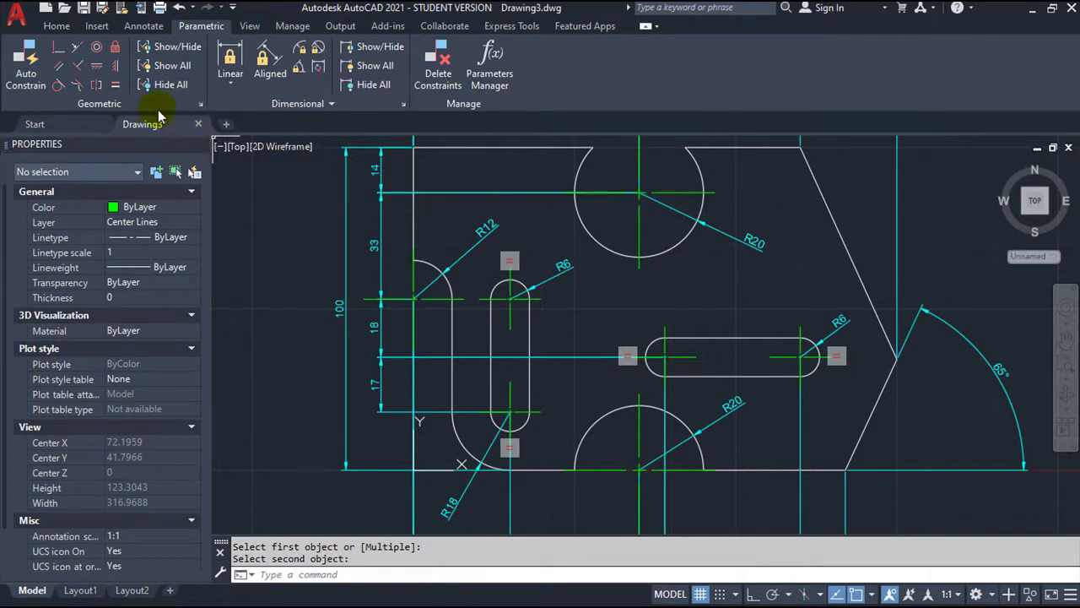
click(115, 87)
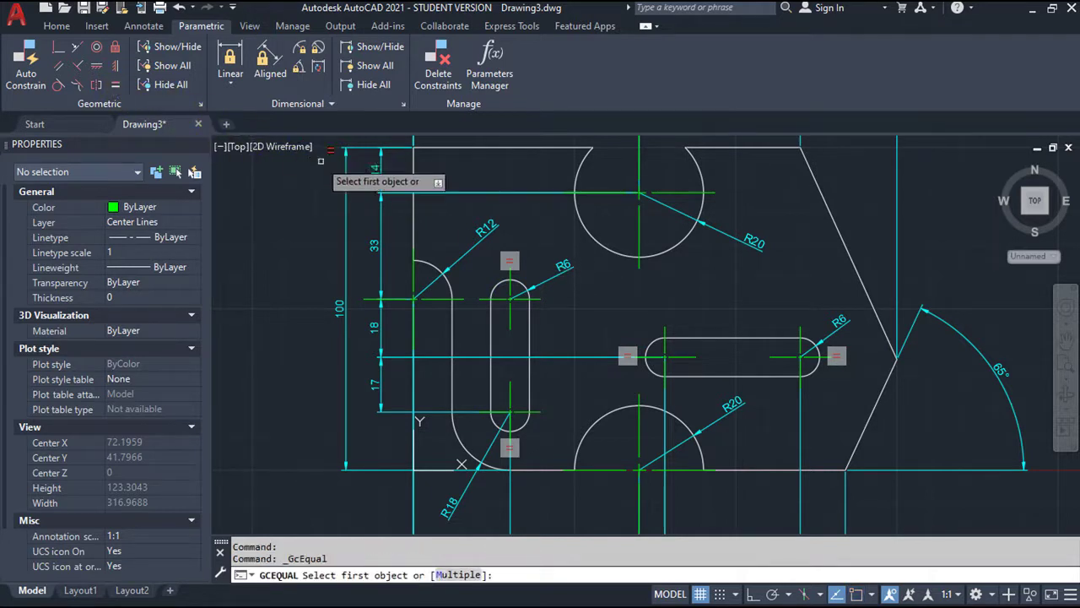
click(590, 243)
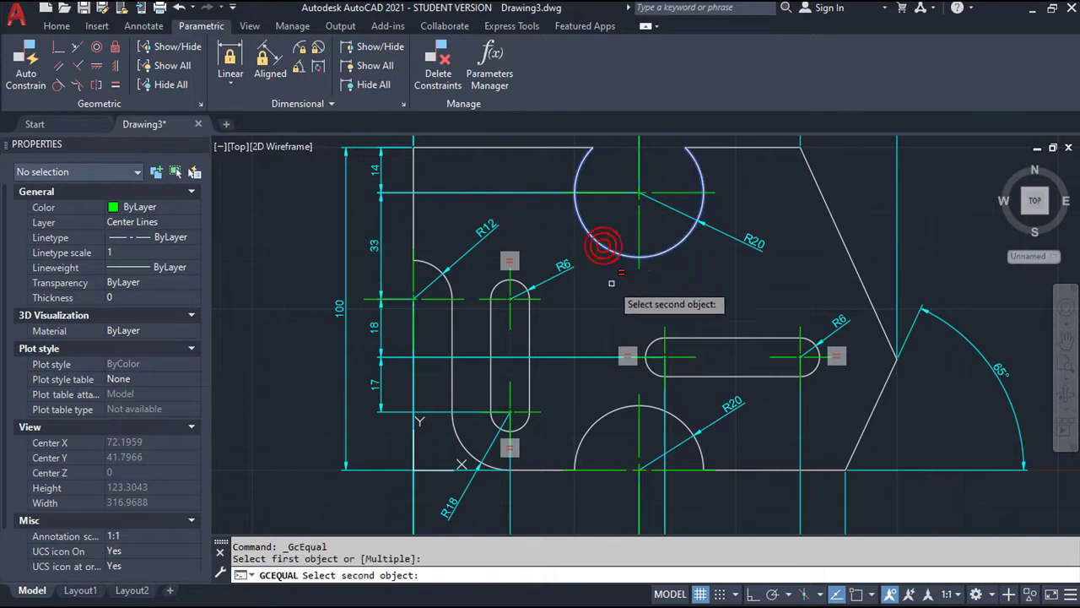
click(596, 419)
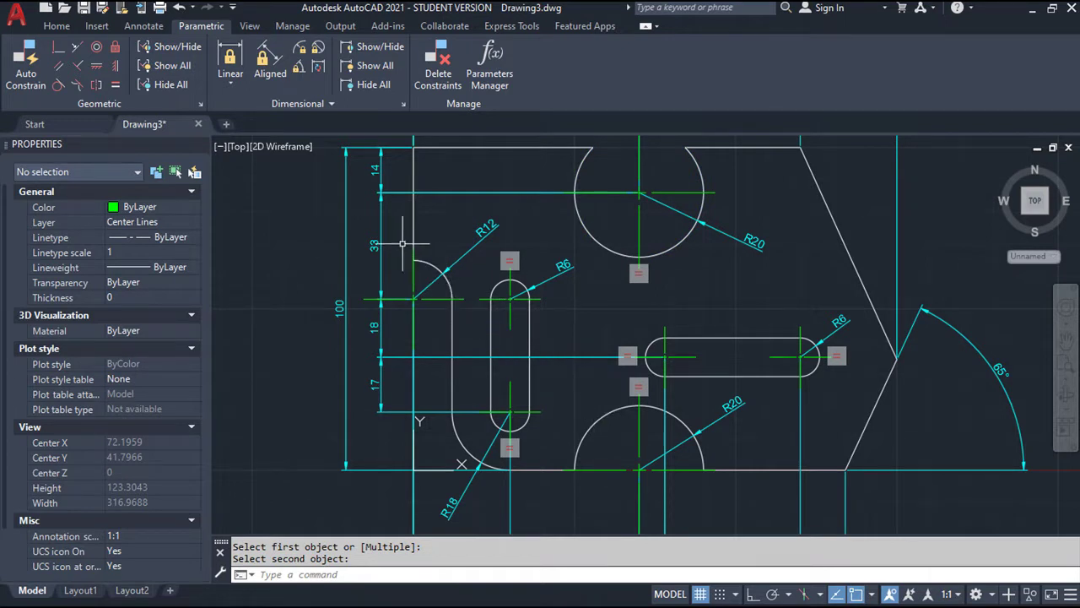
Add a radius constraint rad1=6 to the vertical slot's top arc.
click(302, 49)
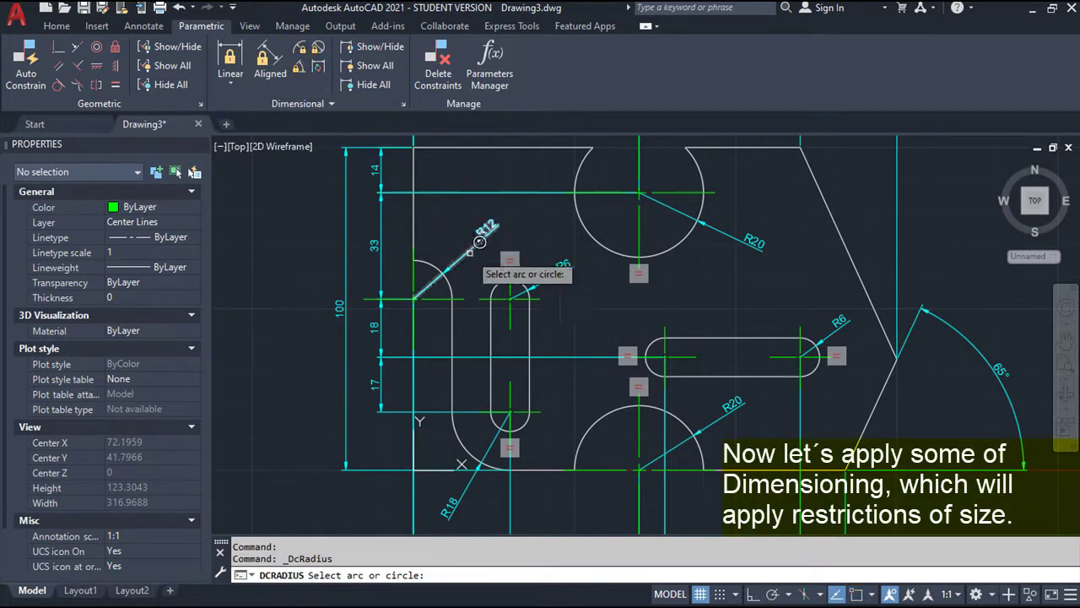
click(530, 272)
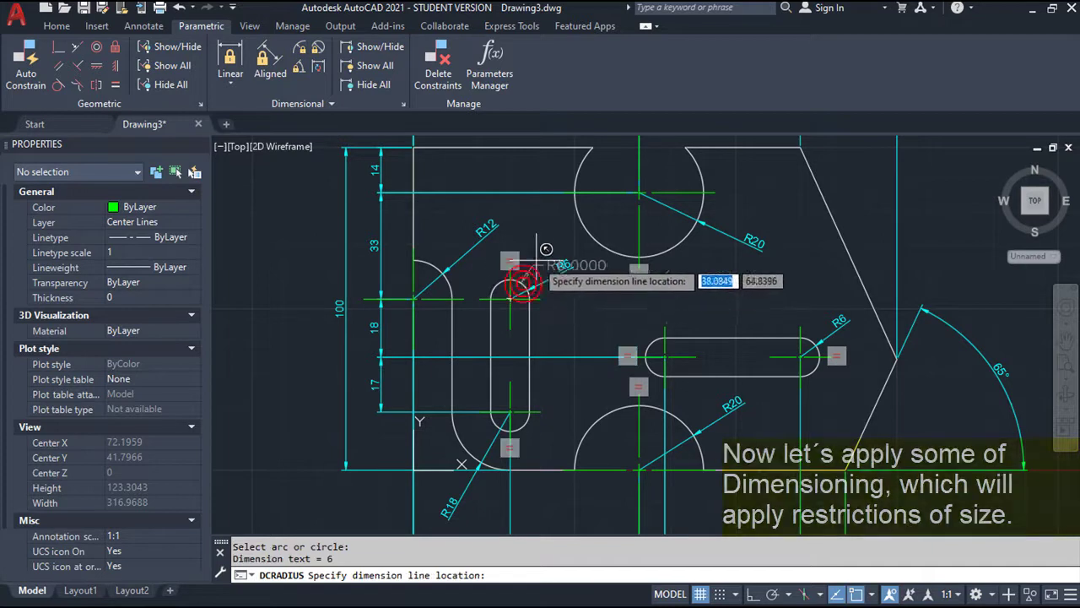
click(560, 212)
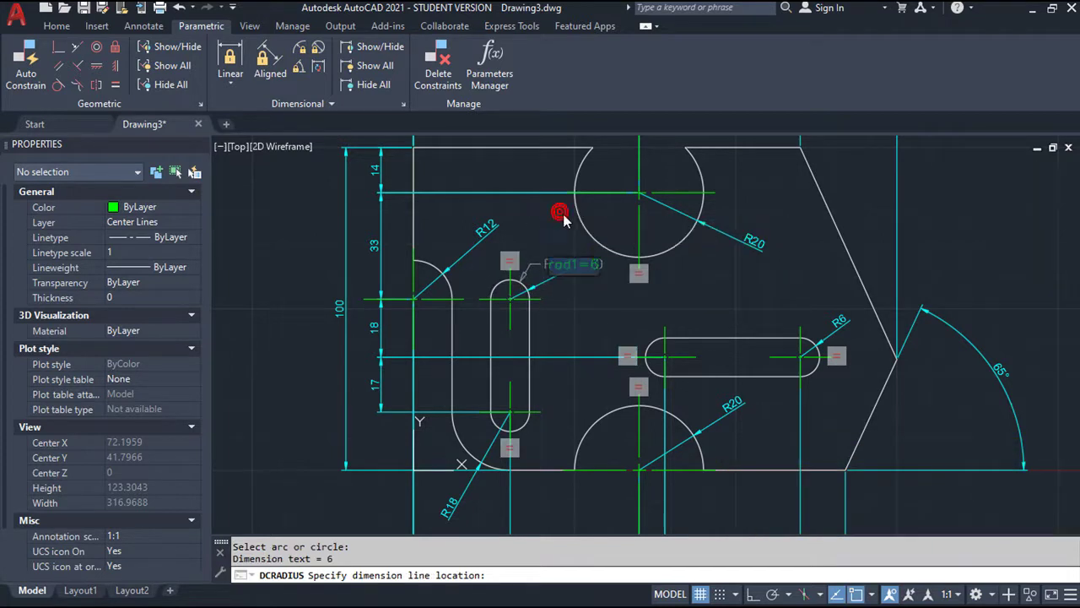
key(Return)
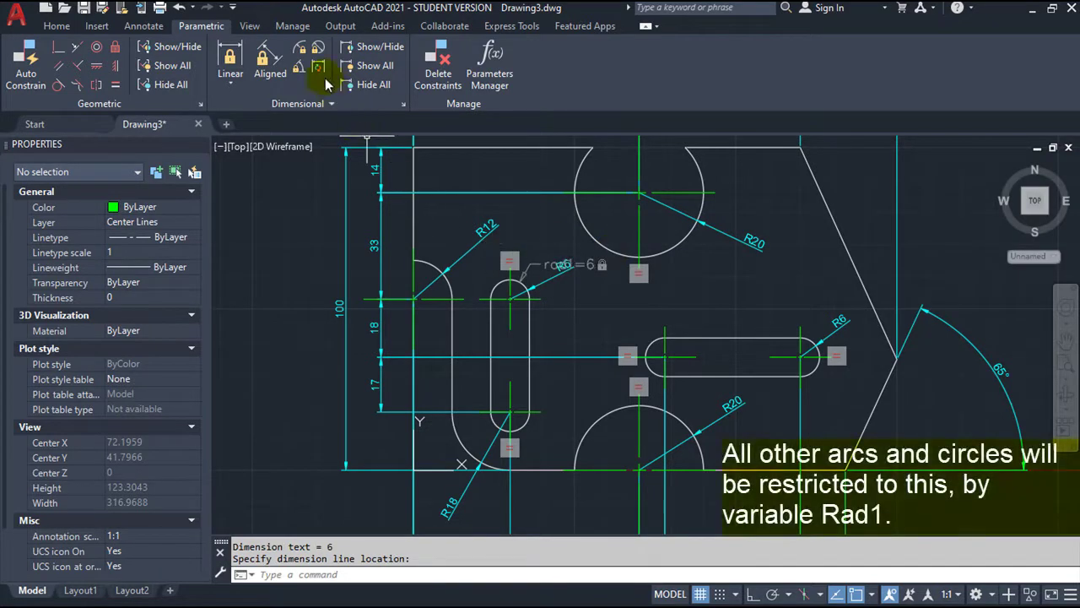
Add a radius constraint on the R12 arc with the formula rad2=2*rad1.
click(302, 49)
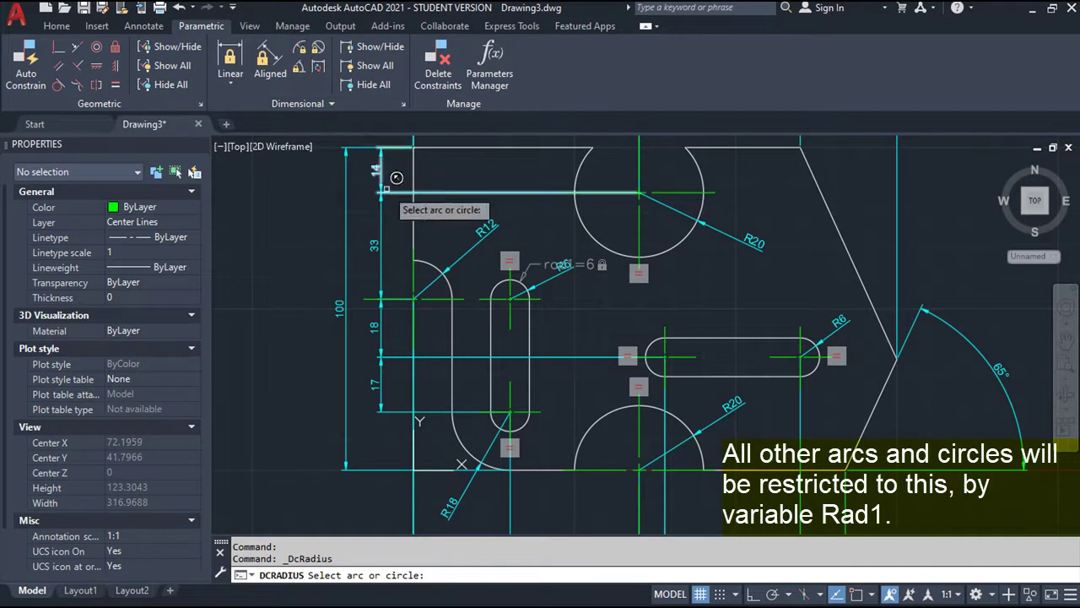
click(430, 262)
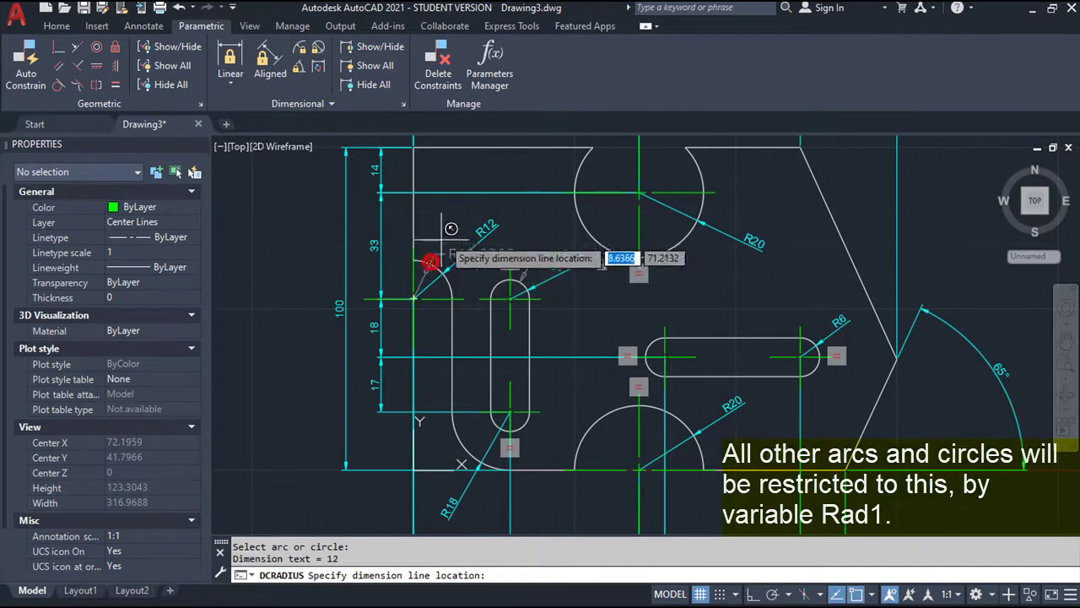
click(447, 204)
text(rad2=2*rad1)
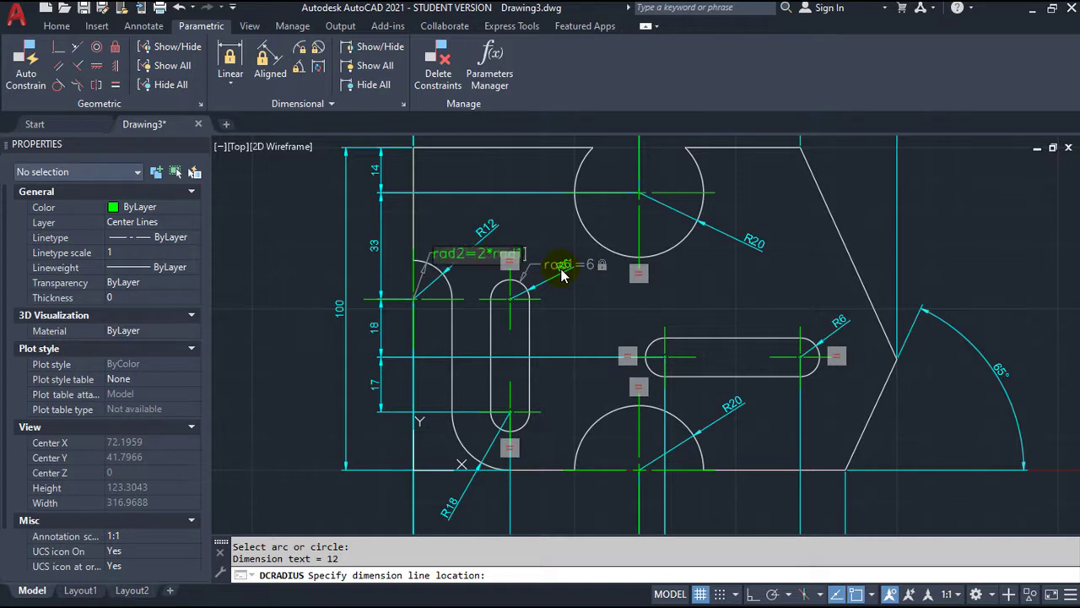
click(562, 273)
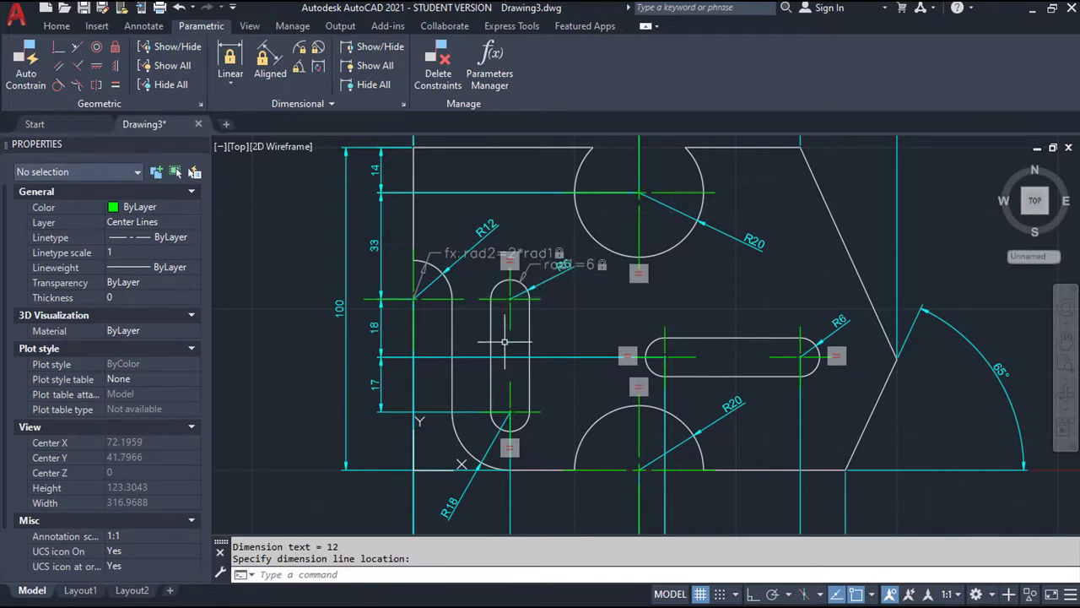
Add a radial constraint rad3=3*rad1 to the lower-left R18 arc.
click(300, 47)
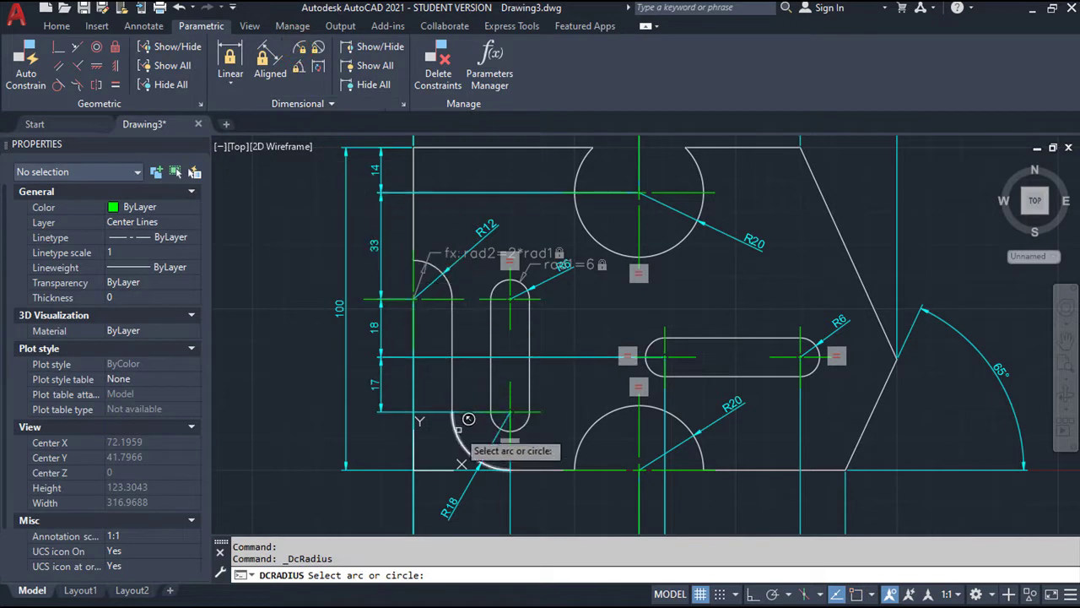
click(462, 444)
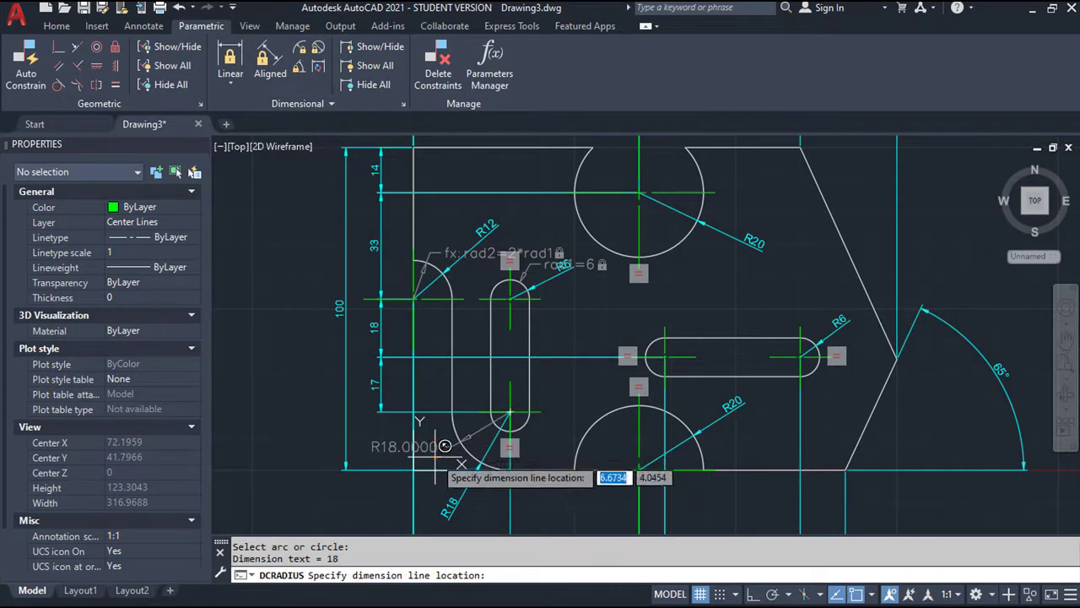
click(436, 461)
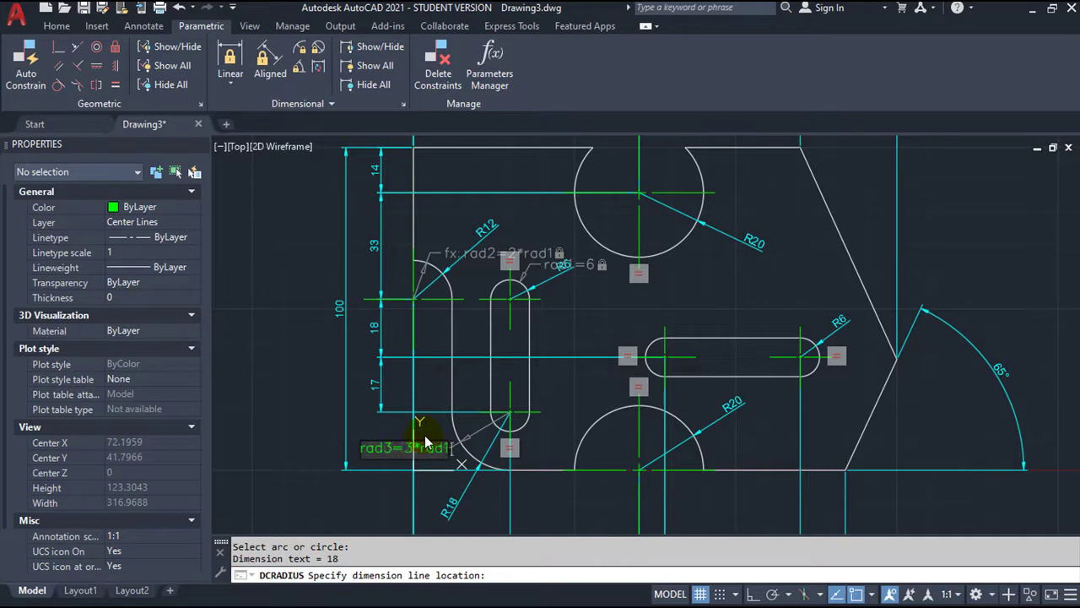
key(Return)
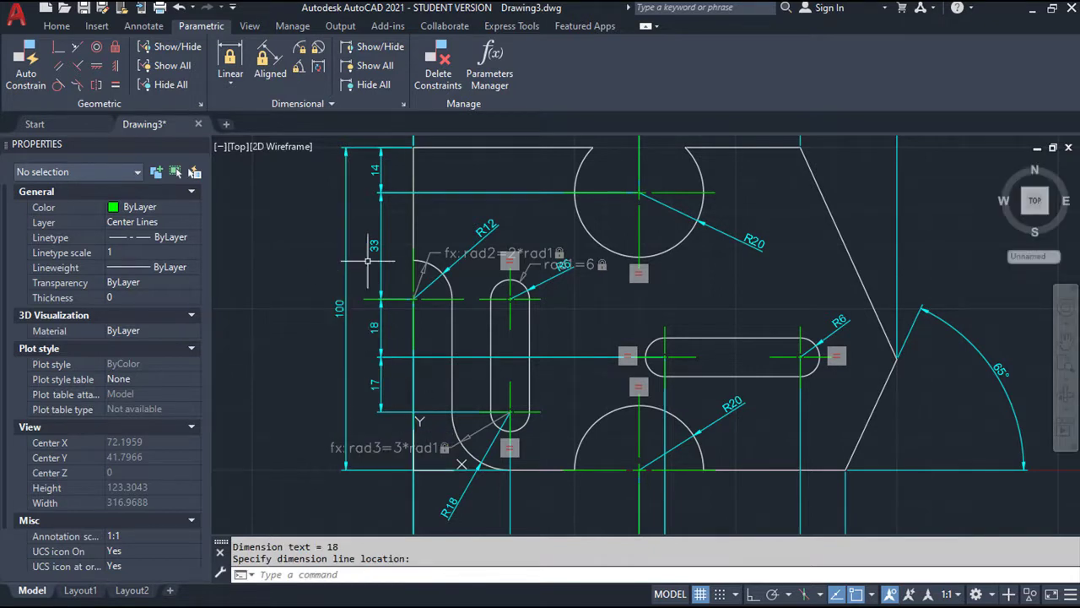
scroll(542, 290, up, 2)
mouse_move(542, 290)
middle_down()
mouse_move(589, 260)
mouse_move(594, 207)
mouse_move(579, 215)
middle_up()
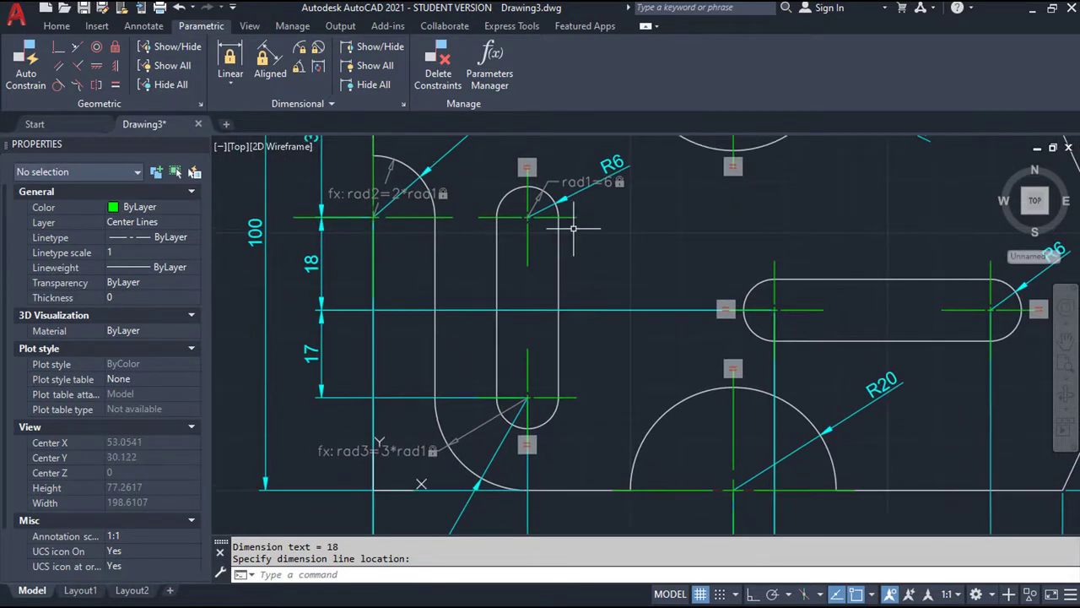
key(Escape)
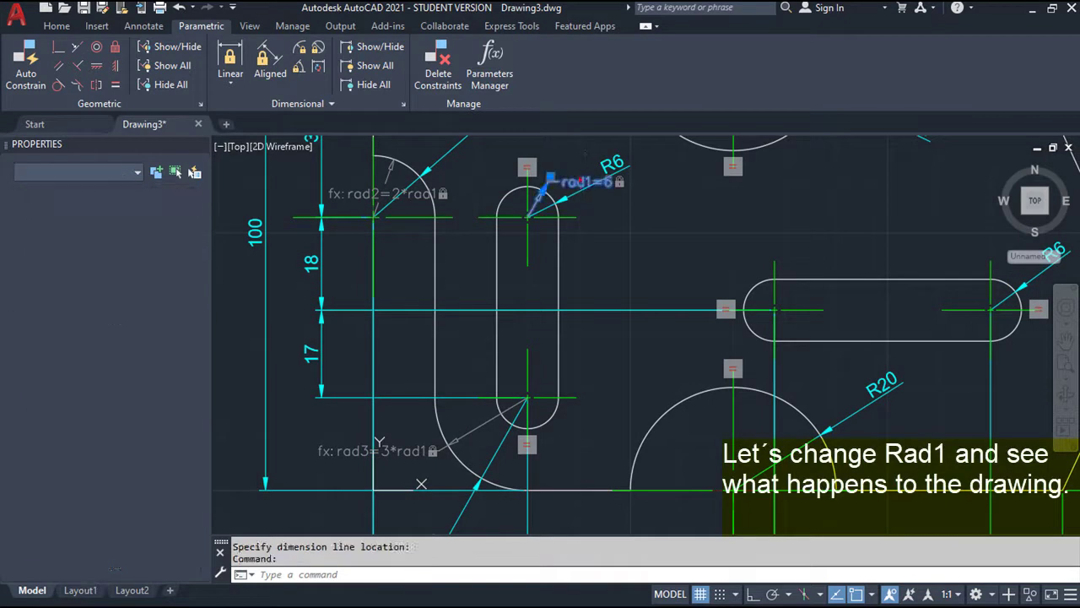
double_click(579, 183)
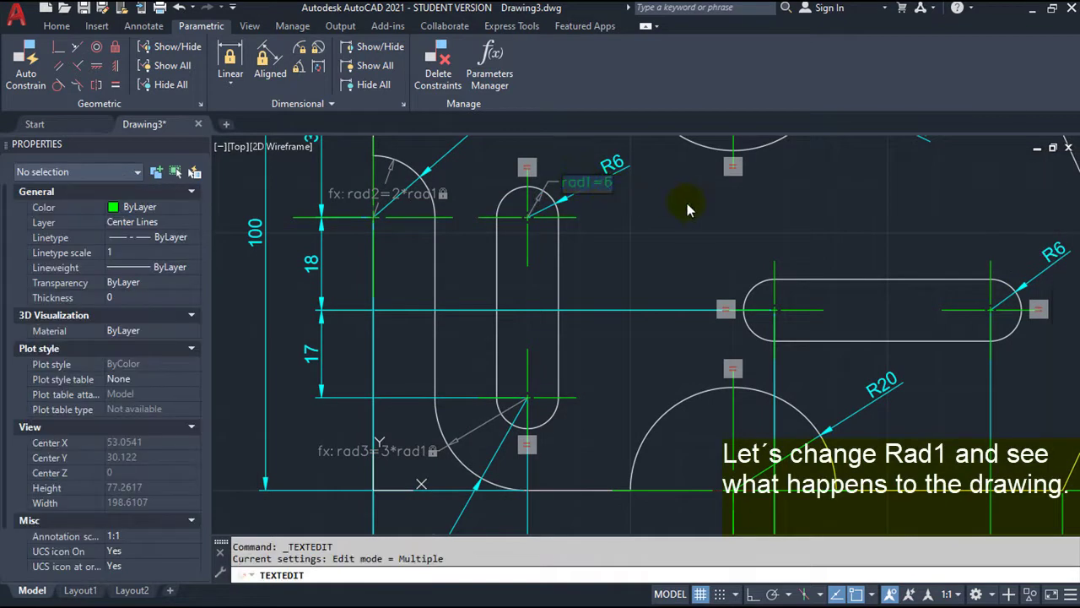
text(7)
key(Return)
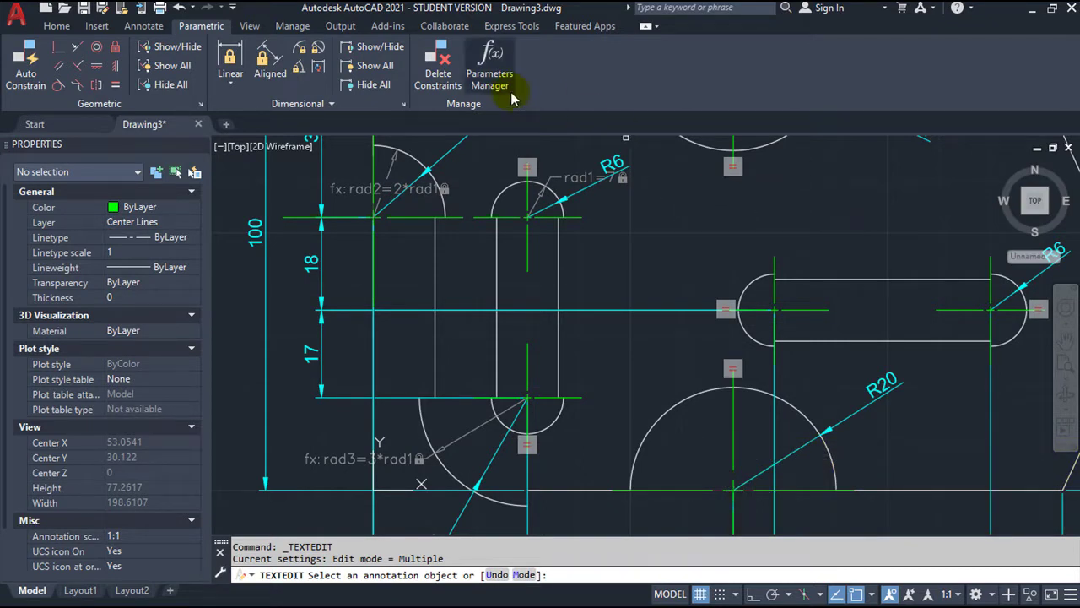
click(178, 9)
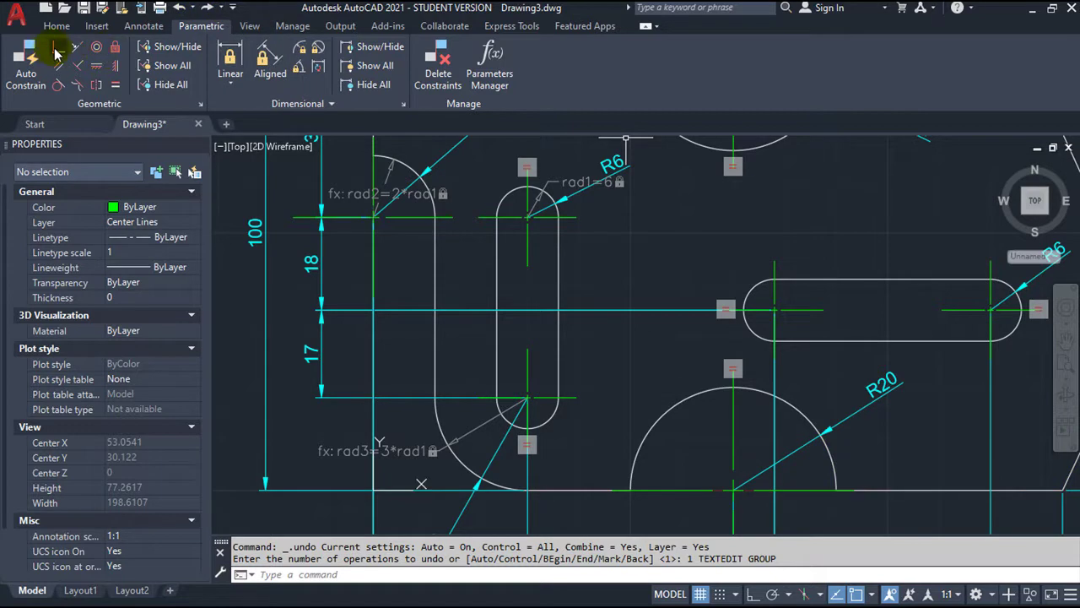
click(55, 52)
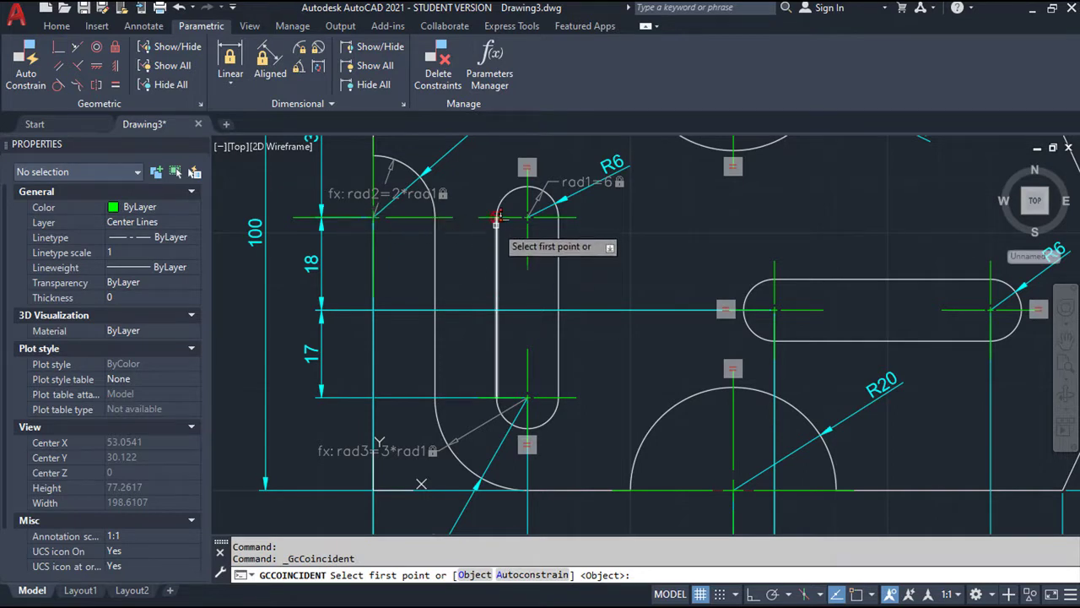
click(498, 216)
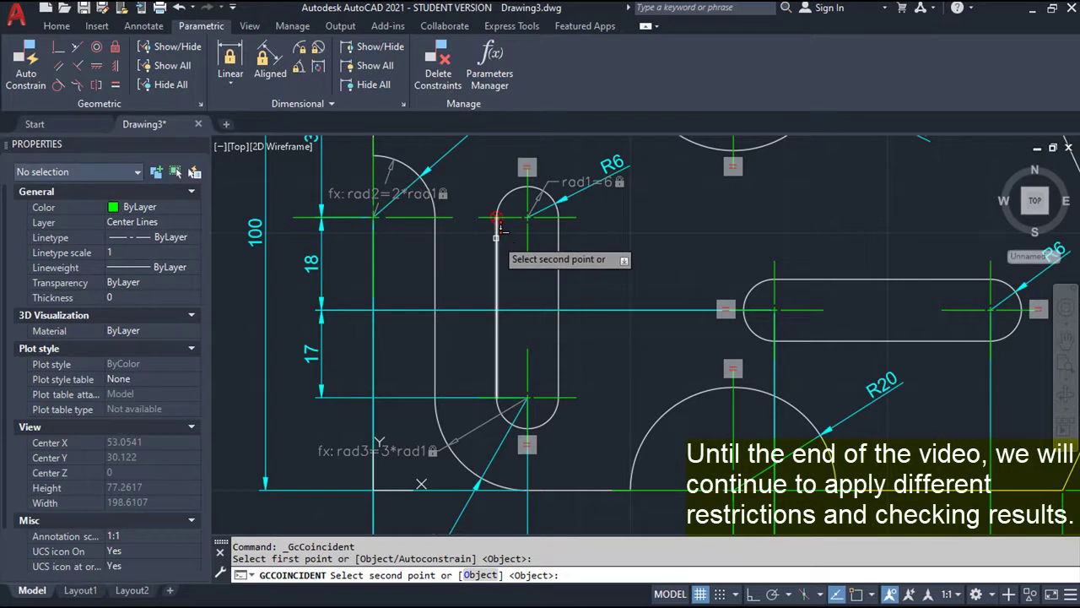
click(497, 230)
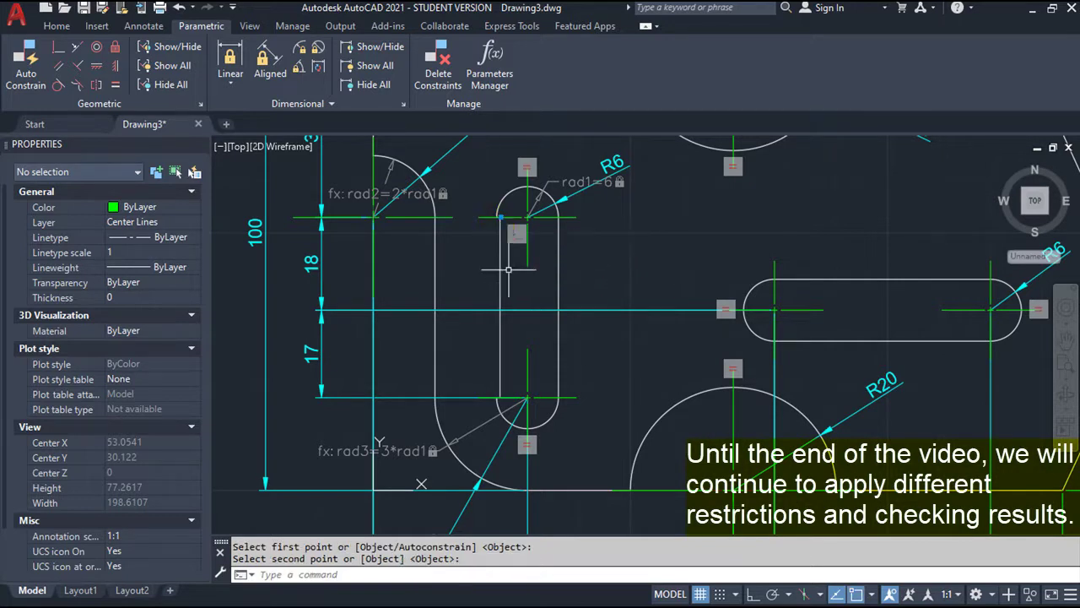
click(179, 9)
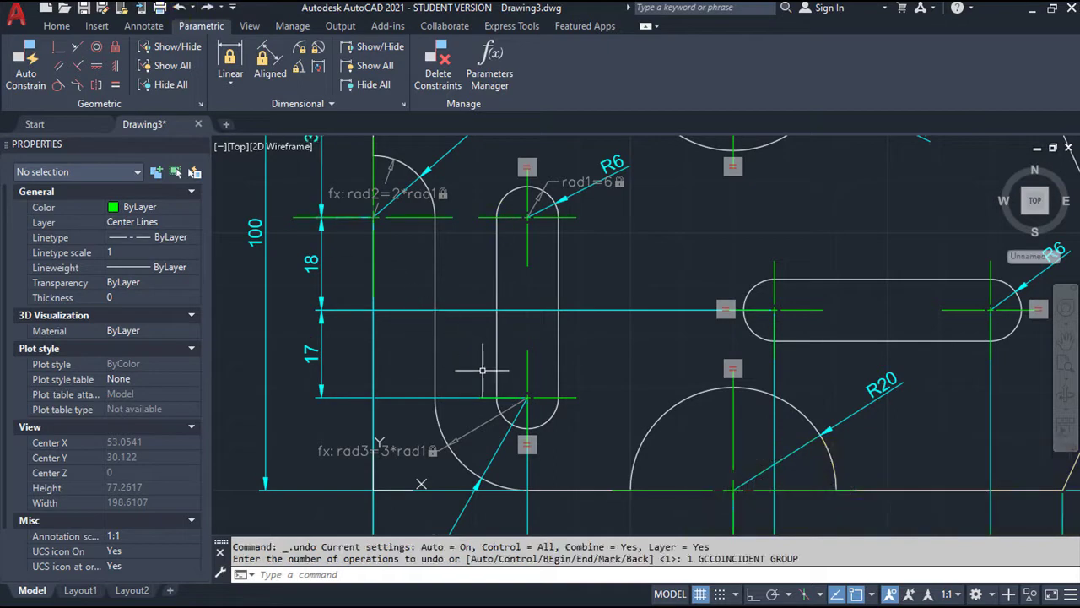
scroll(482, 370, down, 2)
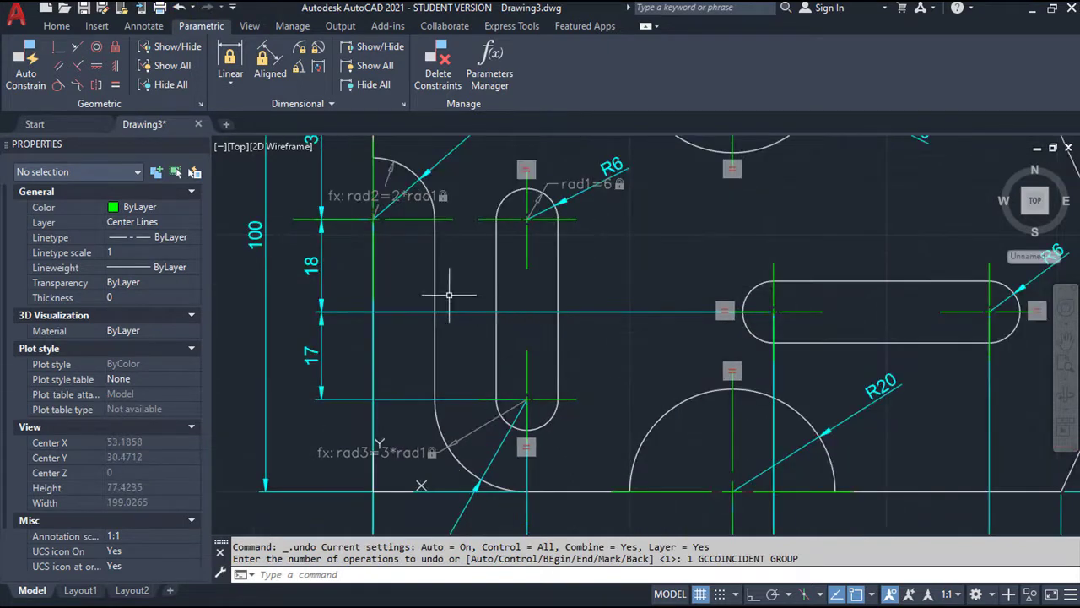
Make the vertical slot's left and right straight edges tangent to its top arc.
click(58, 86)
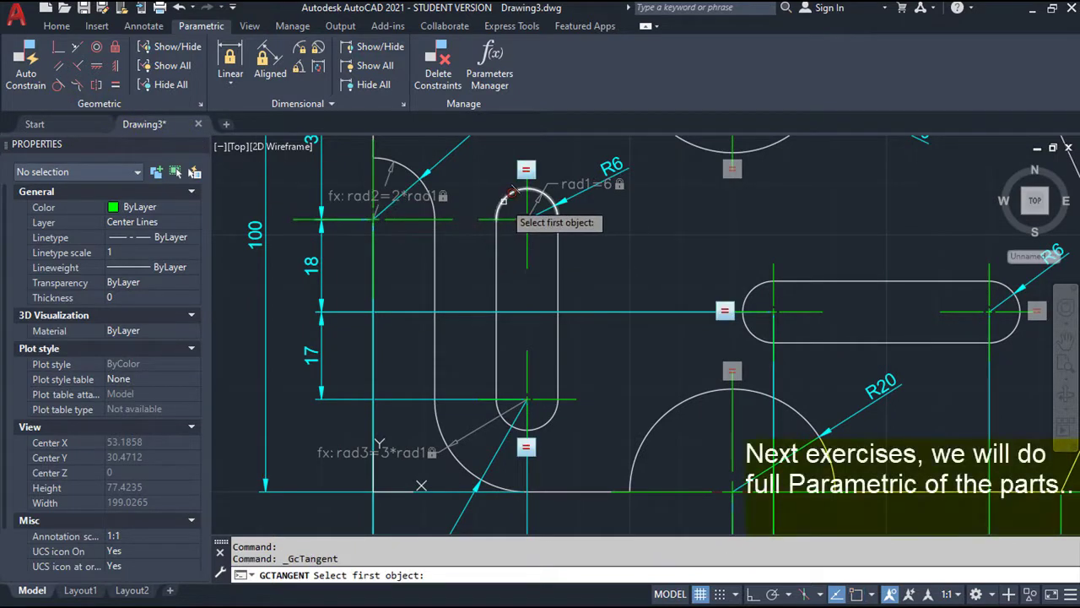
click(496, 244)
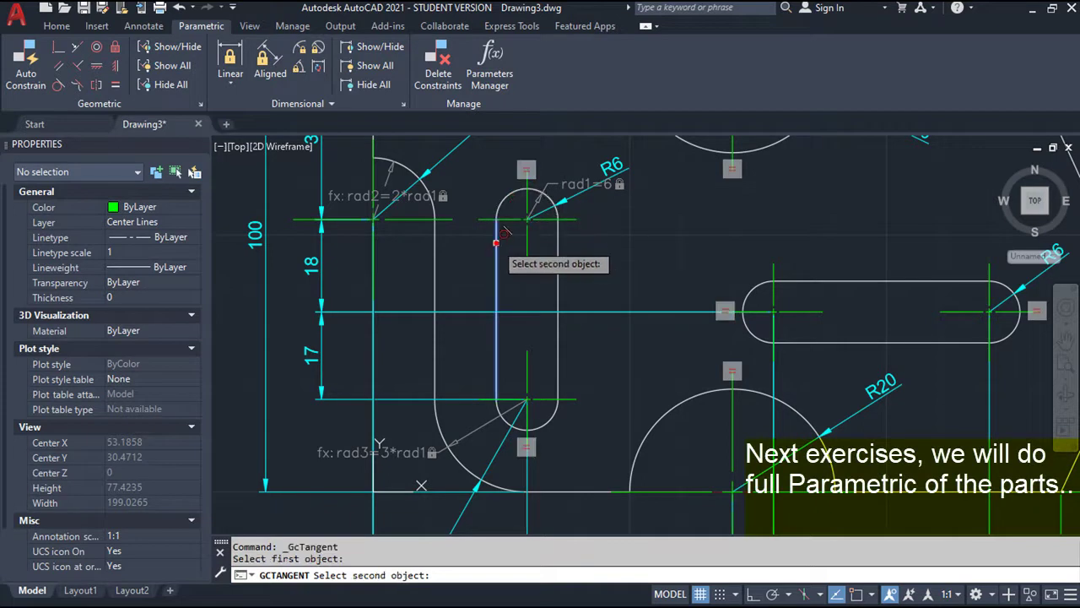
click(503, 203)
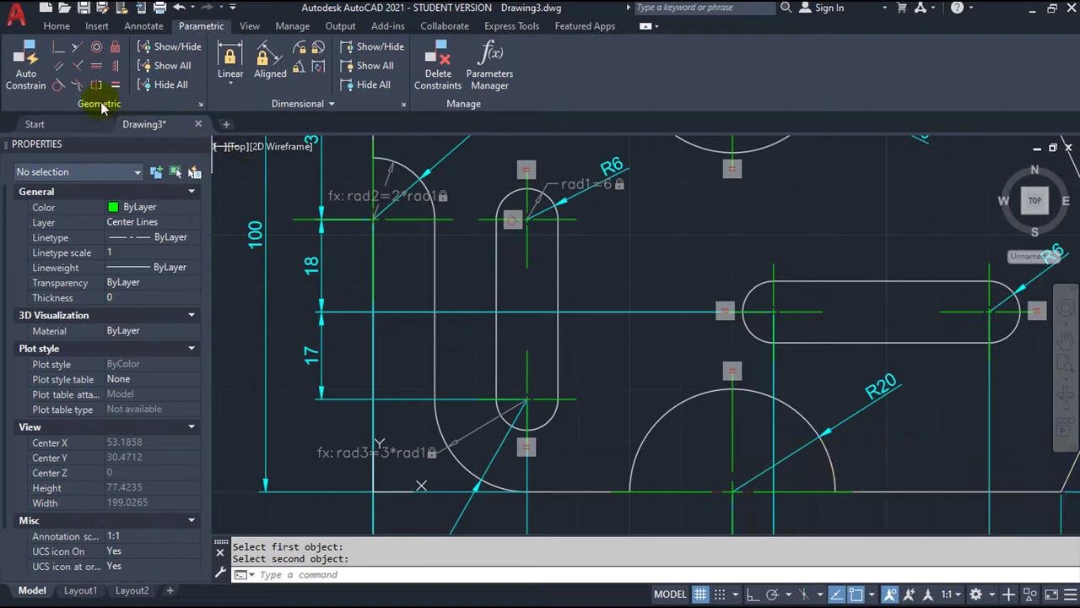
click(75, 85)
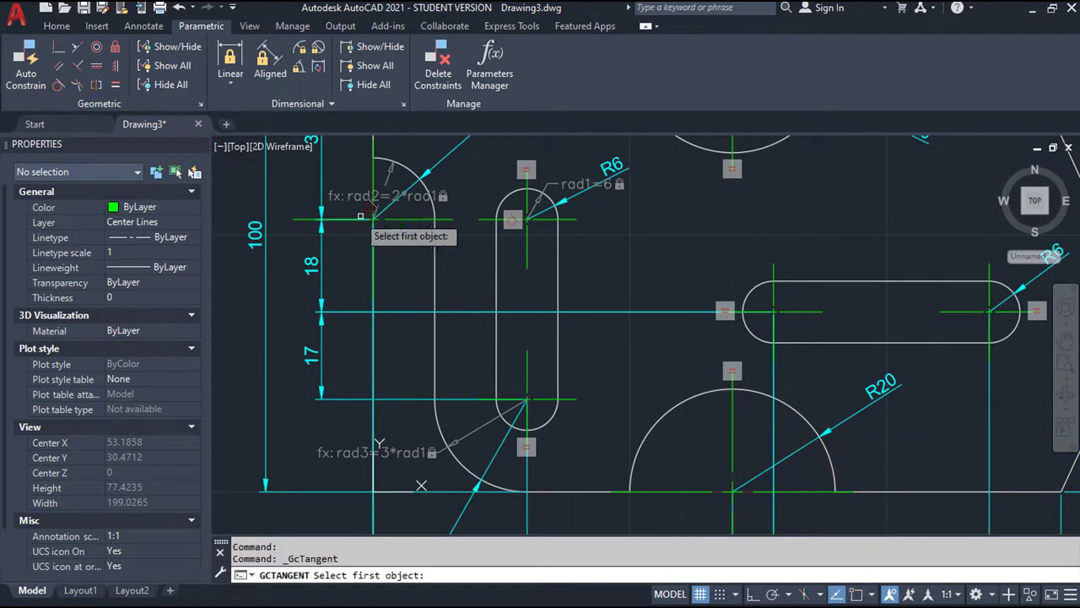
click(557, 246)
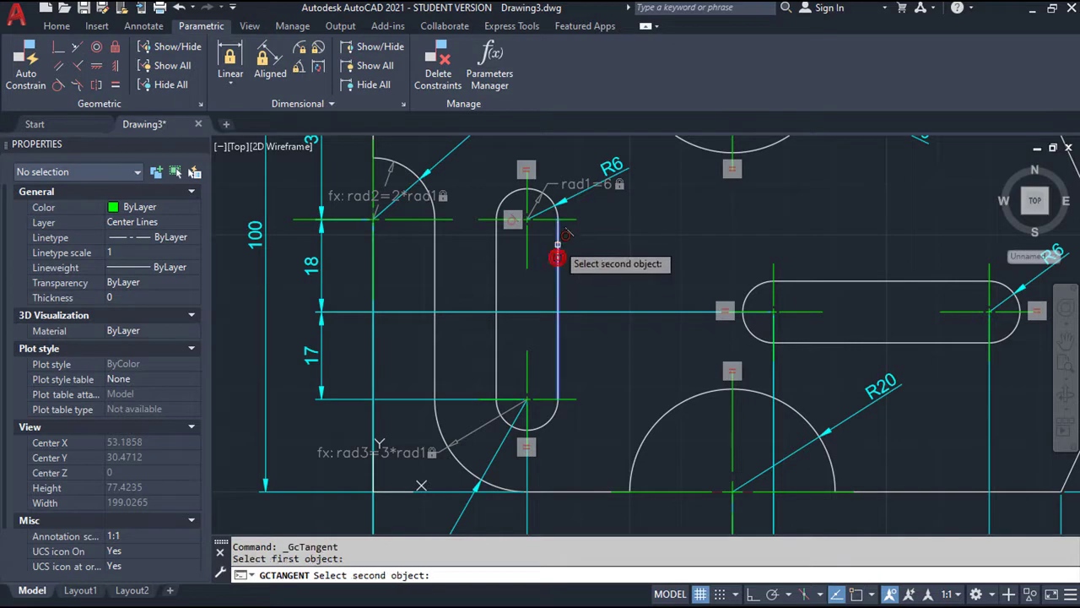
click(557, 211)
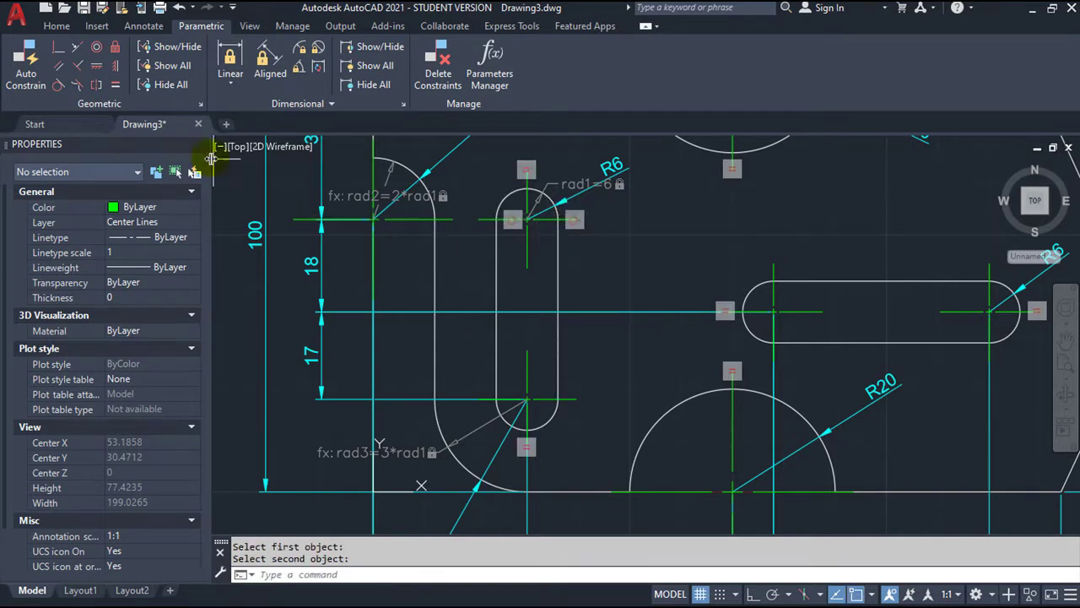
Make the outline's left edge tangent to the R18 arc and the horizontal slot's left arc tangent to its top edge.
click(57, 87)
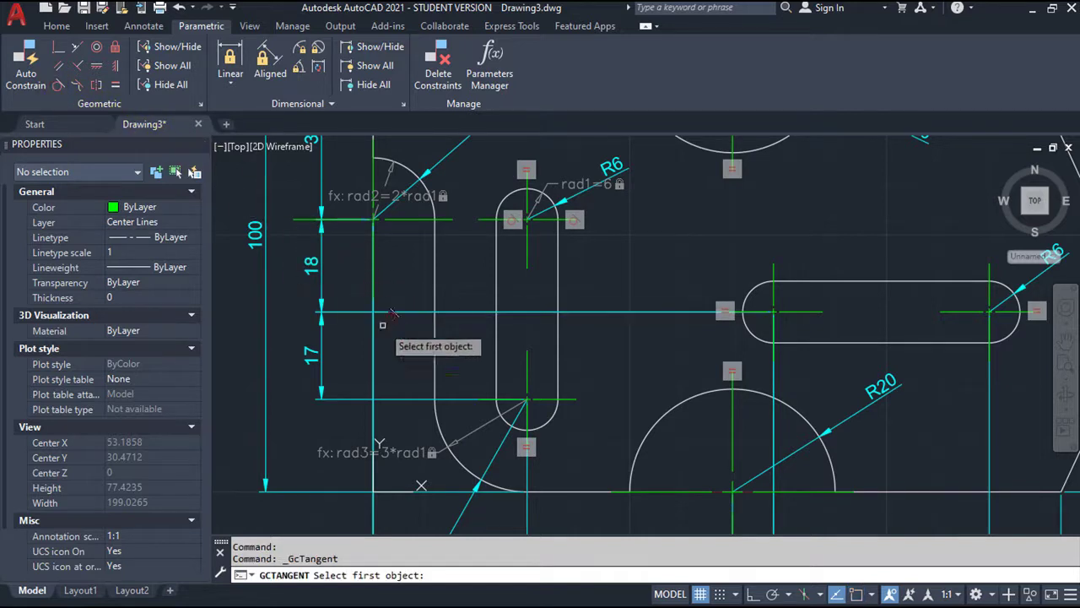
click(436, 363)
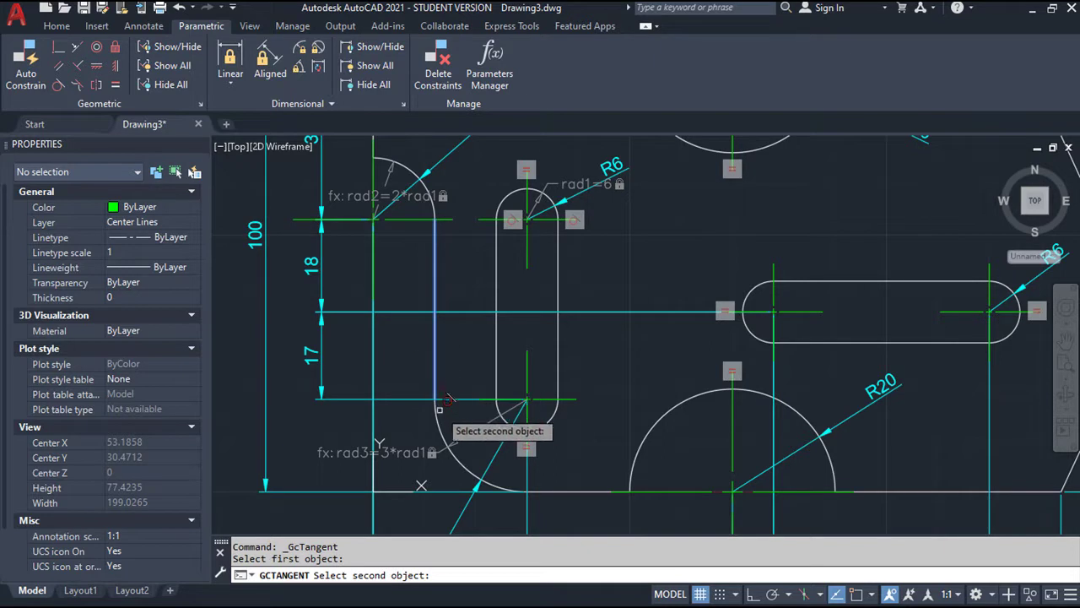
click(437, 426)
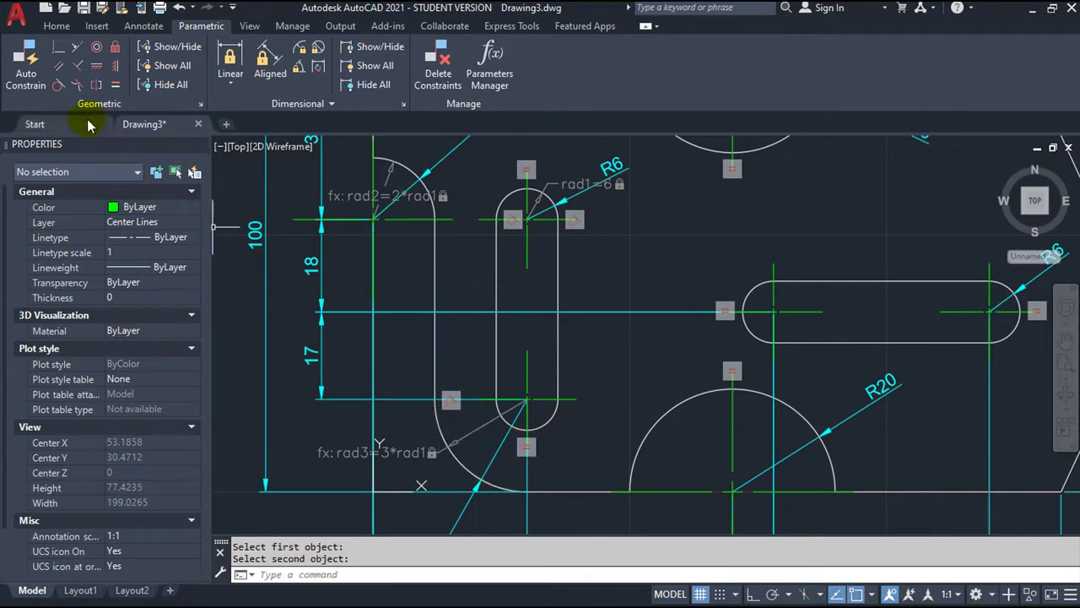
click(57, 85)
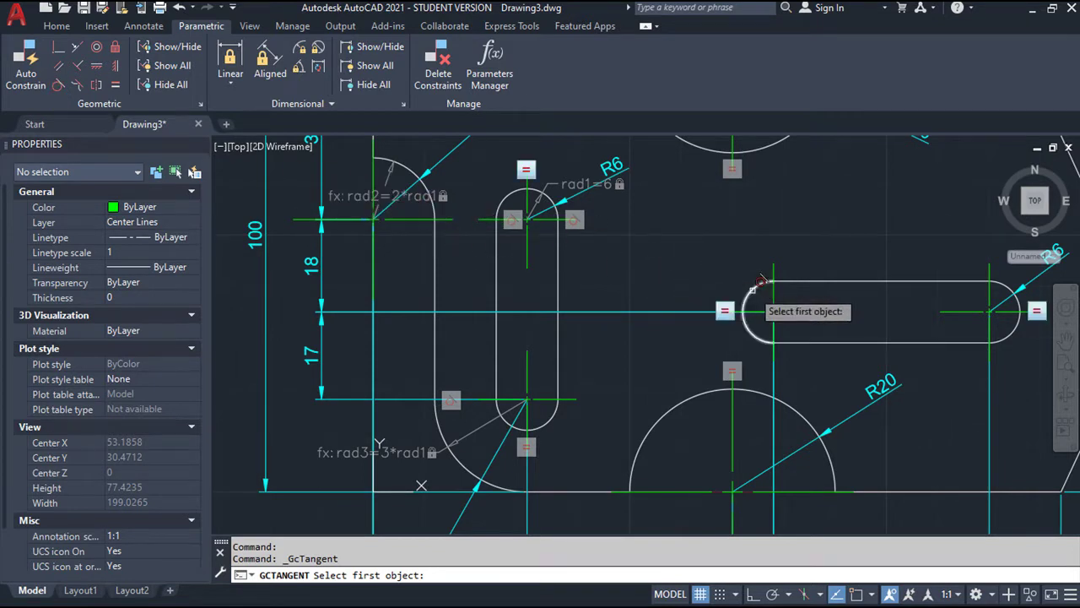
click(755, 285)
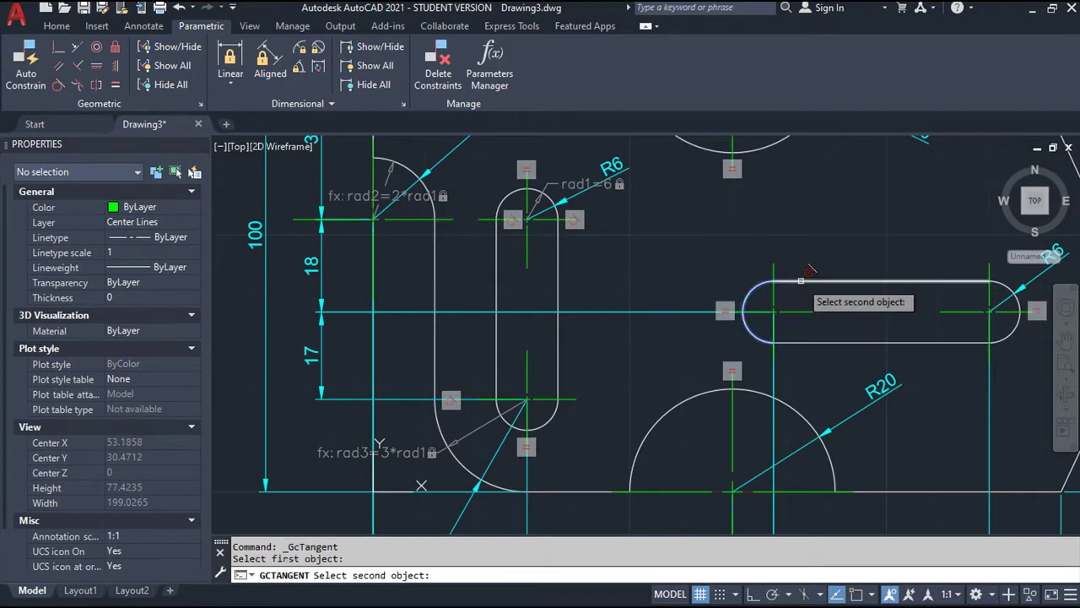
click(798, 282)
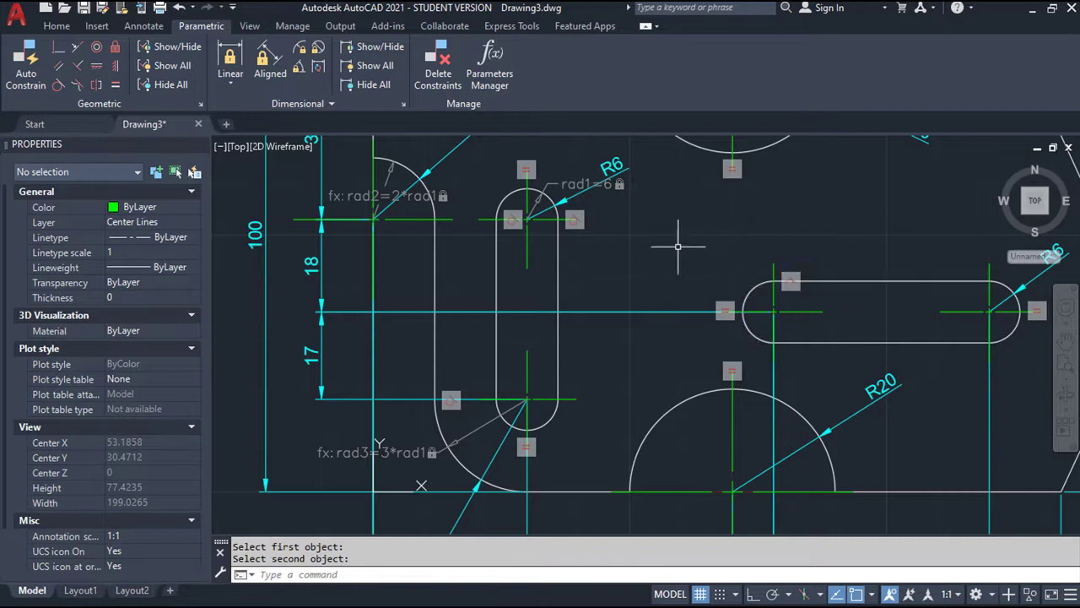
key(Escape)
key(Escape)
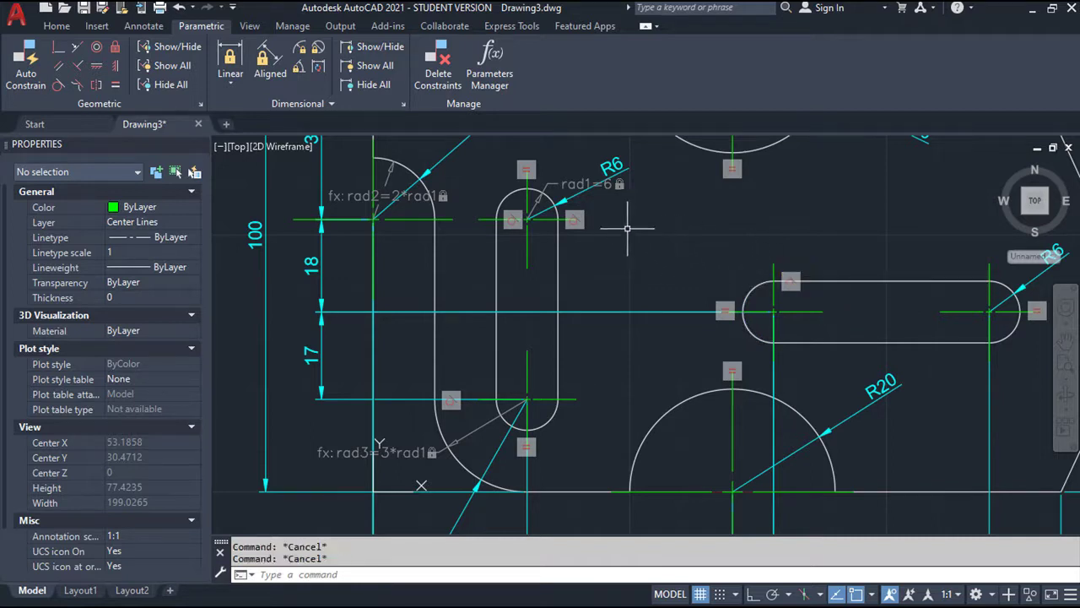
double_click(573, 194)
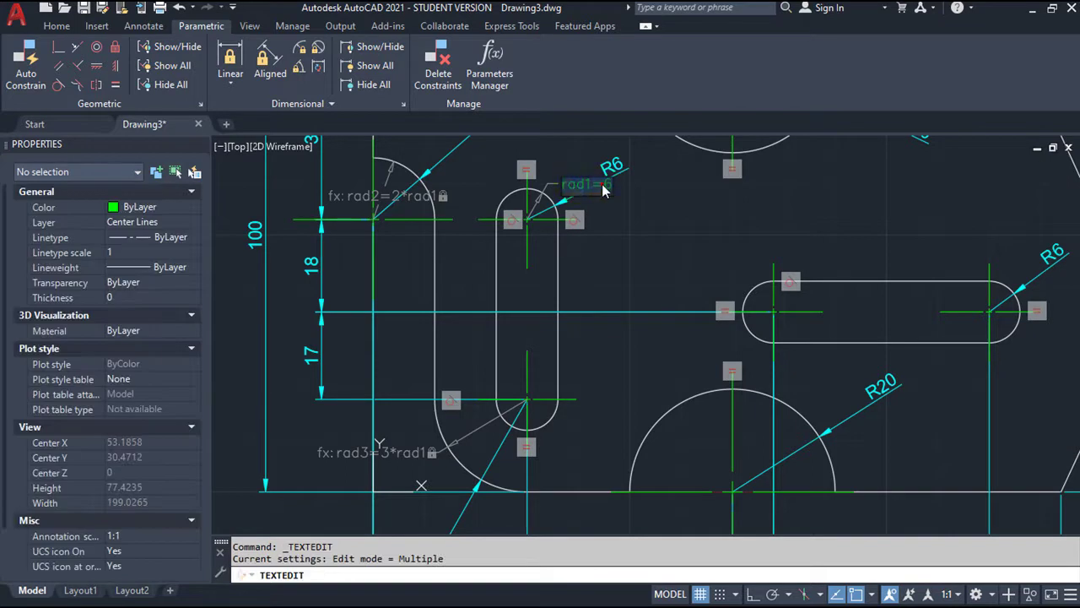
key(End)
key(BackSpace)
text(7)
key(Return)
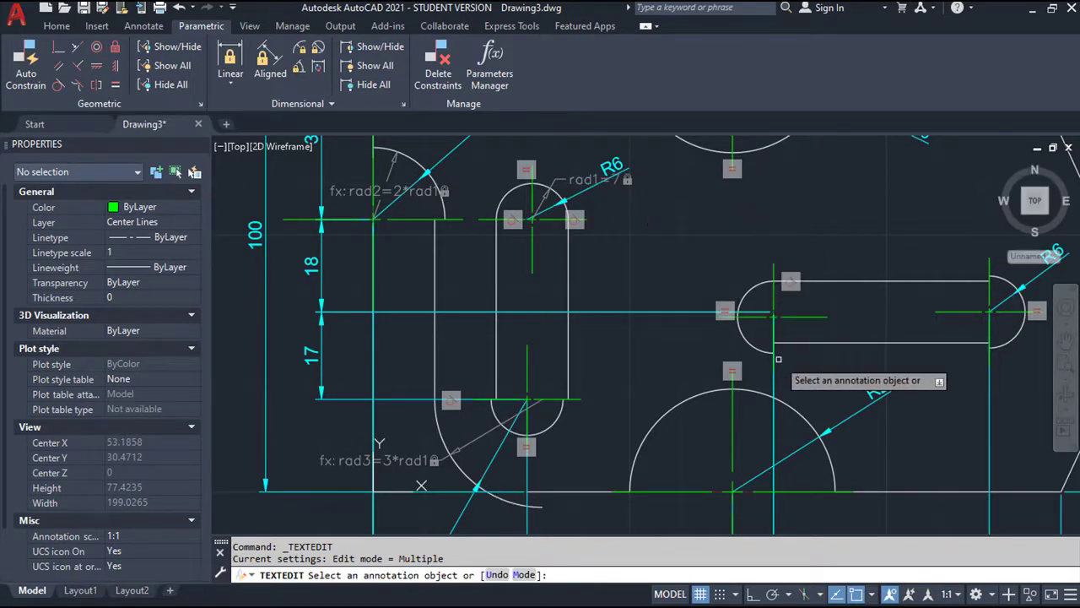
click(178, 10)
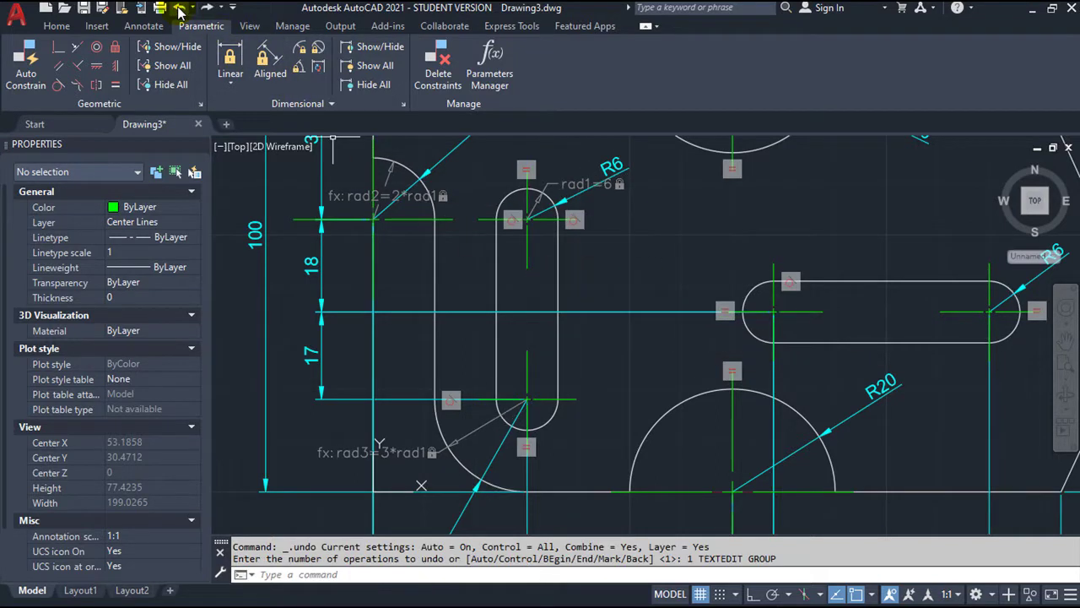
Make the horizontal slot's bottom edge tangent to its left arc and the outline's right side tangent to its top arc.
click(57, 84)
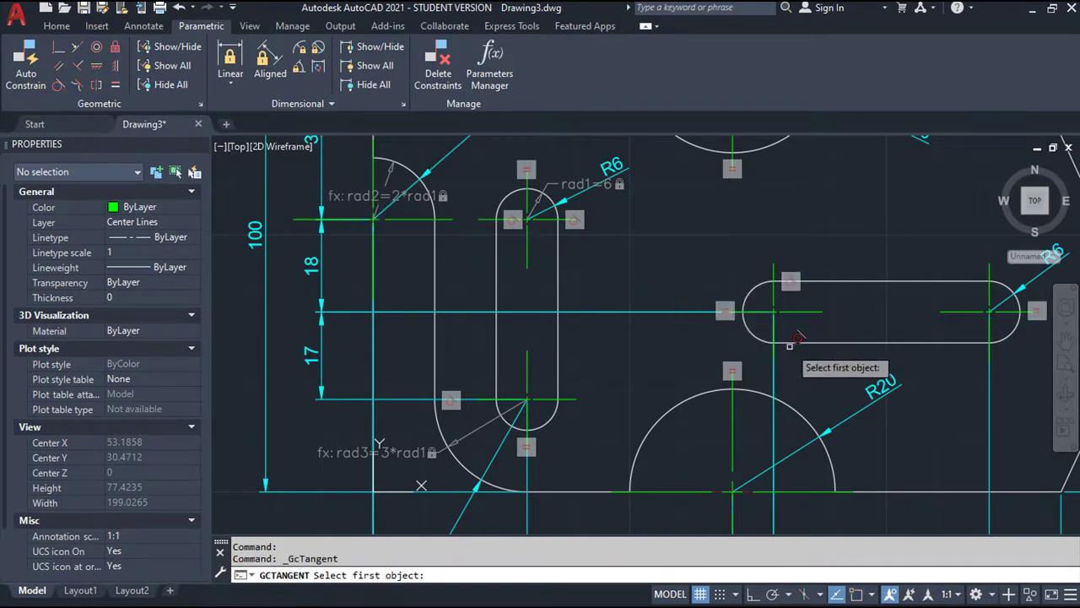
click(785, 341)
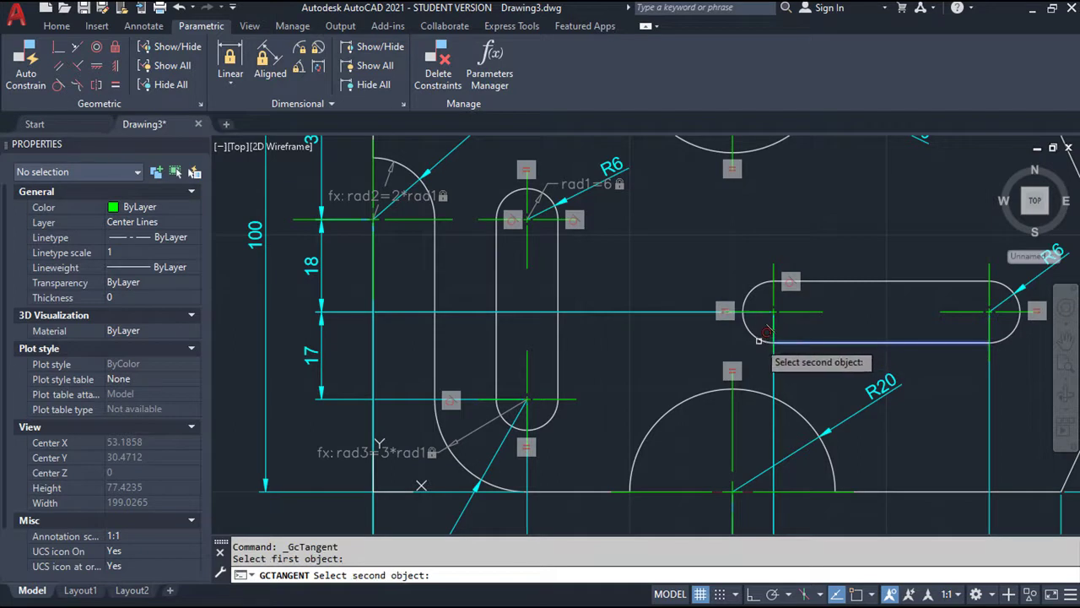
click(754, 331)
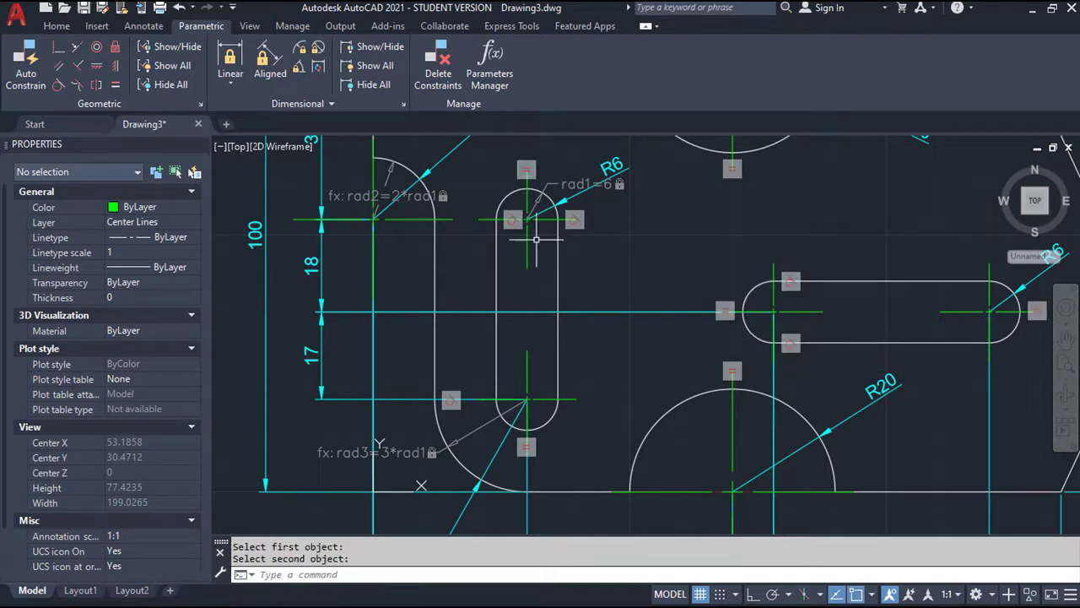
click(58, 84)
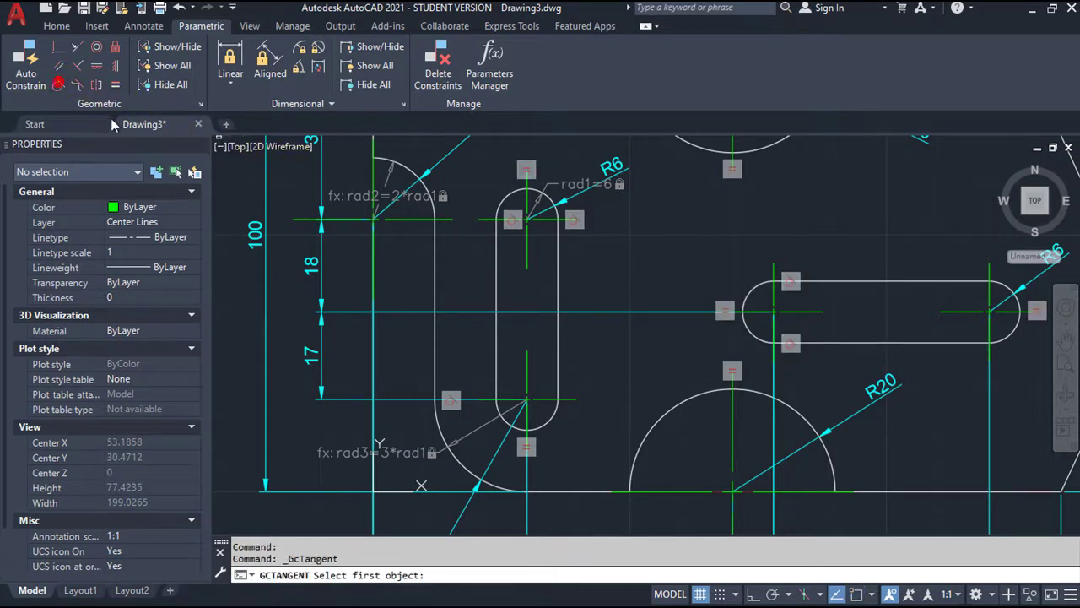
click(558, 361)
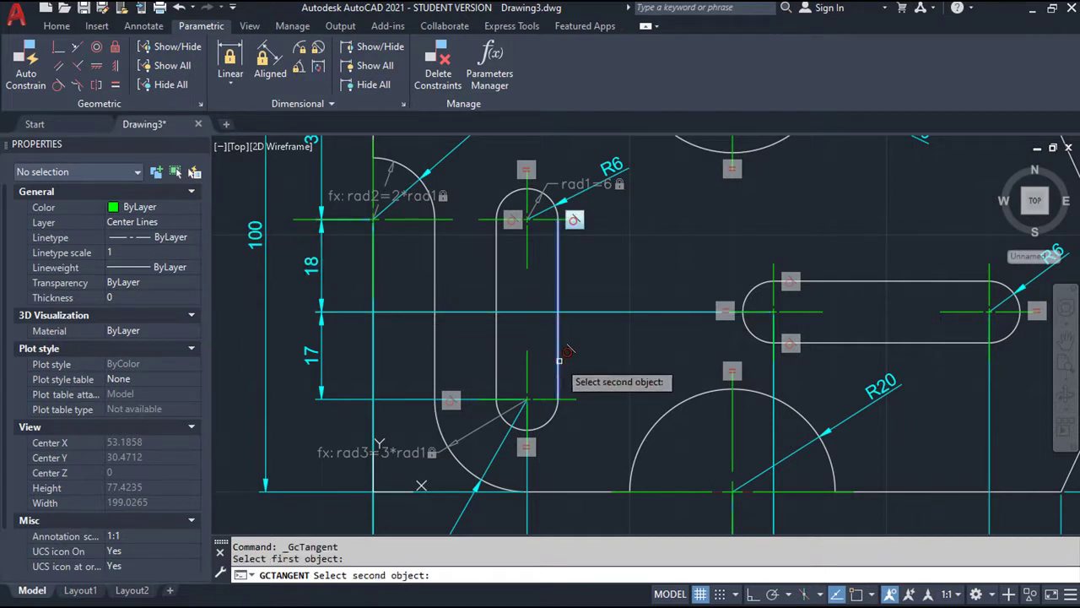
key(Escape)
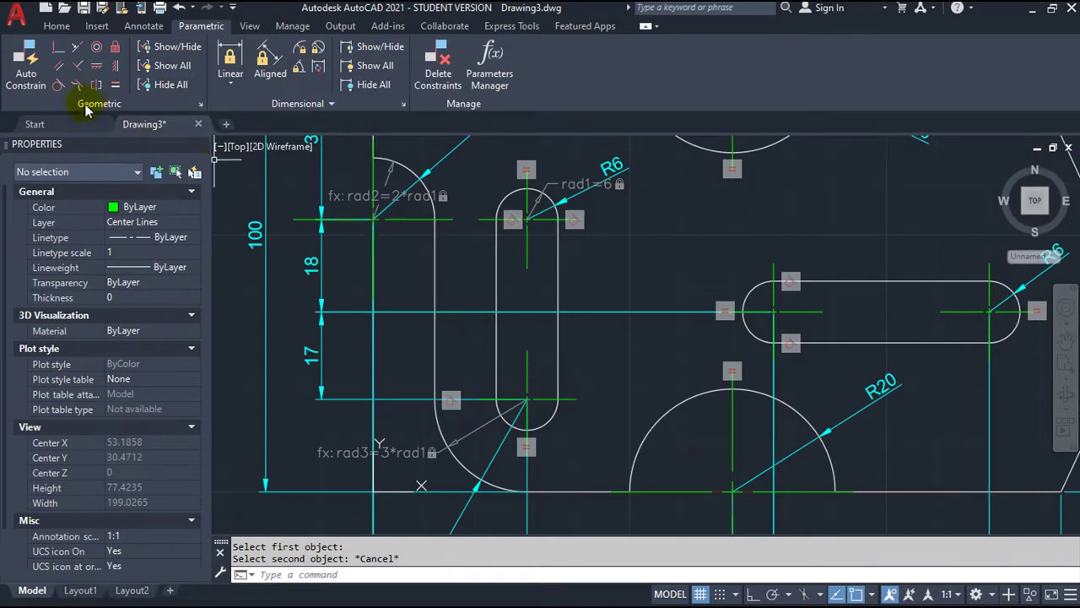
click(58, 84)
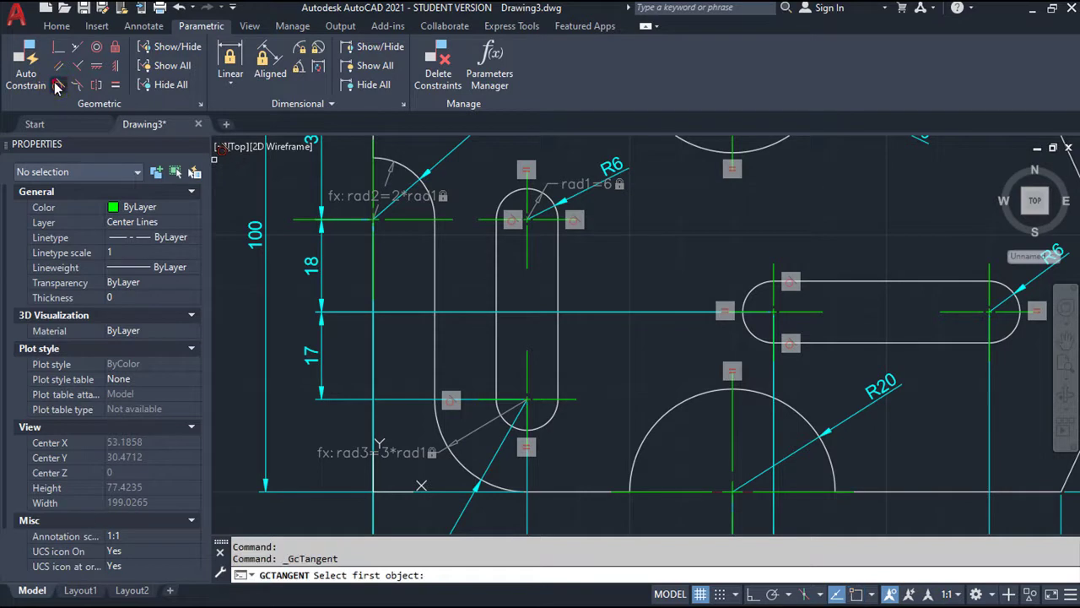
click(435, 248)
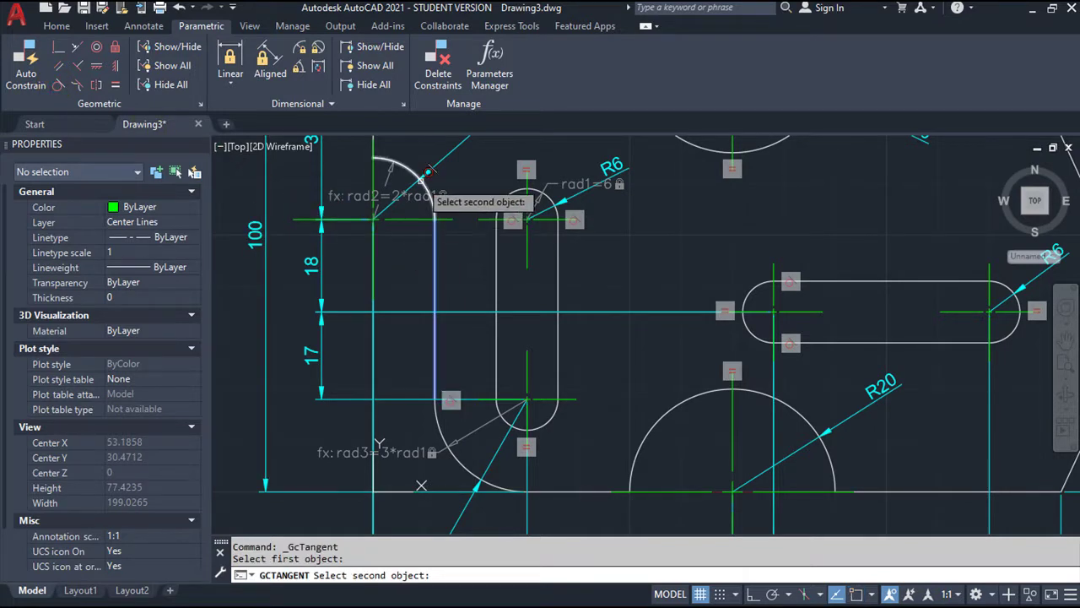
click(427, 184)
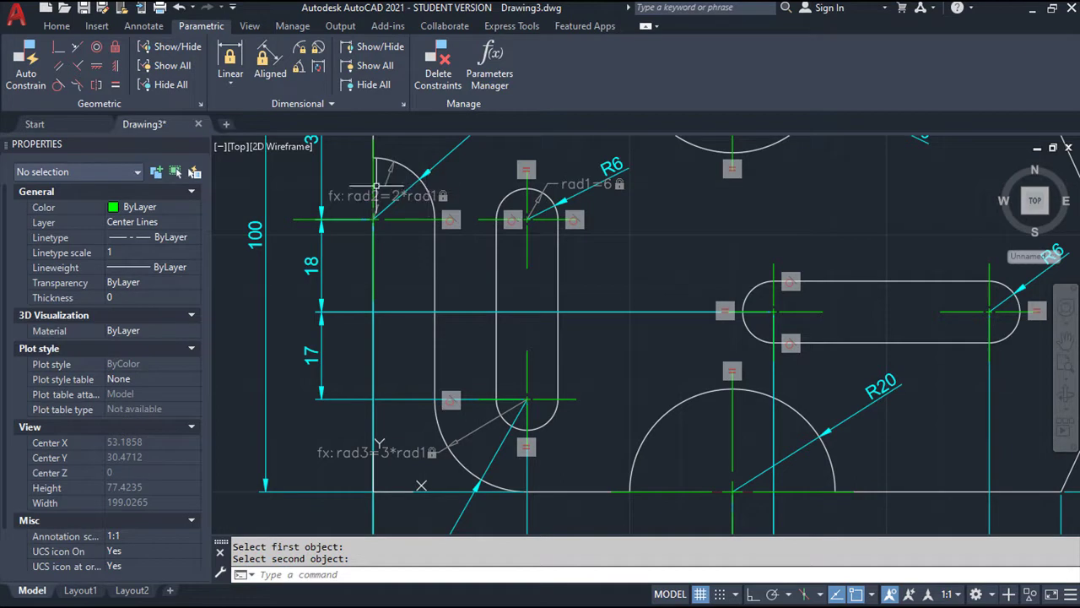
Make the vertical slot's left and right sides tangent to its bottom arc.
click(59, 88)
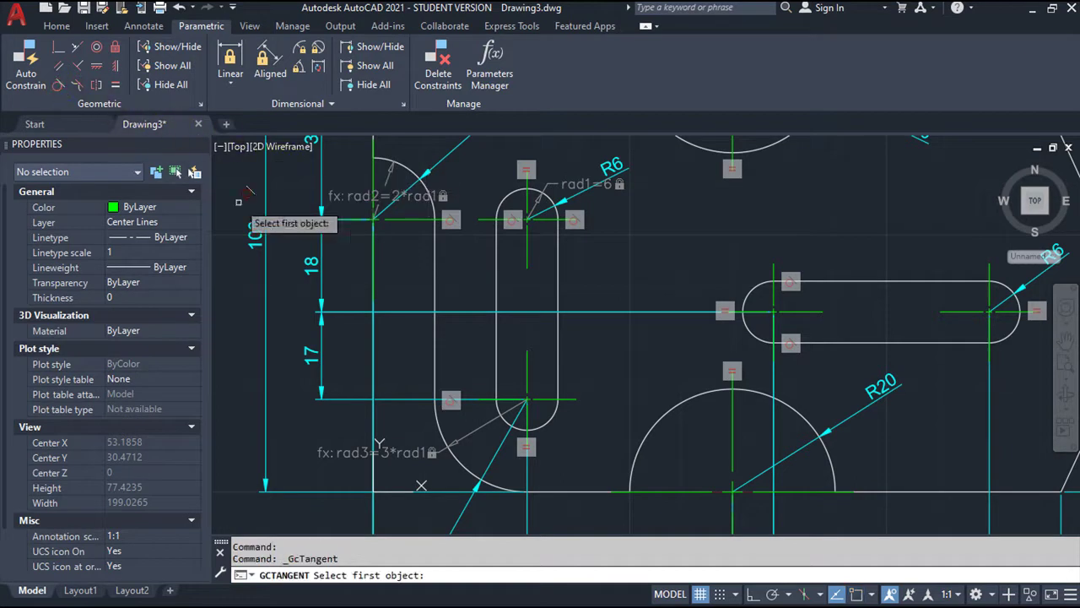
click(496, 350)
click(507, 419)
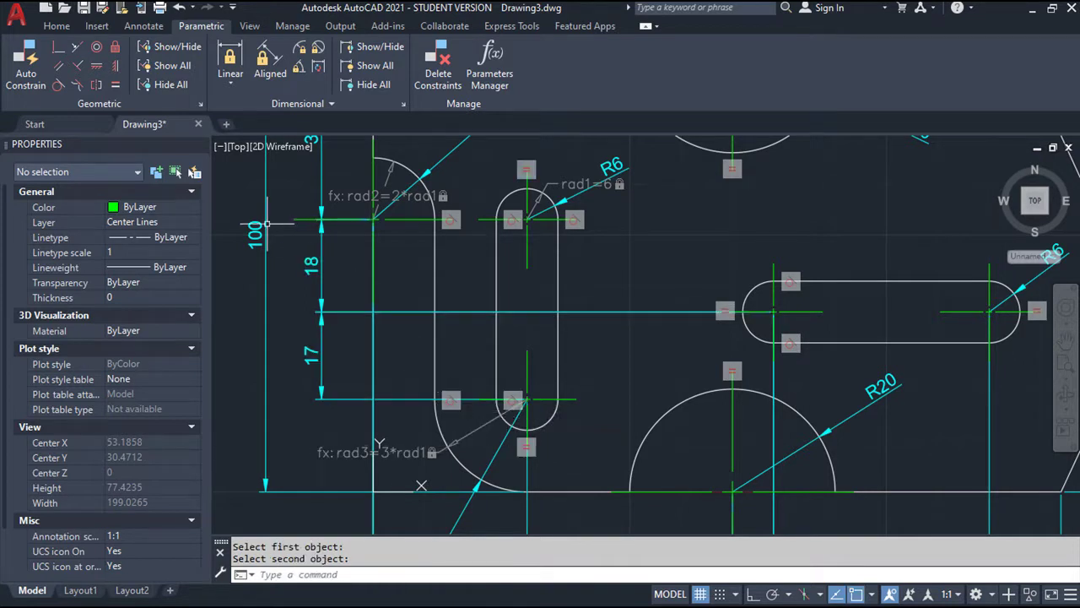
click(58, 85)
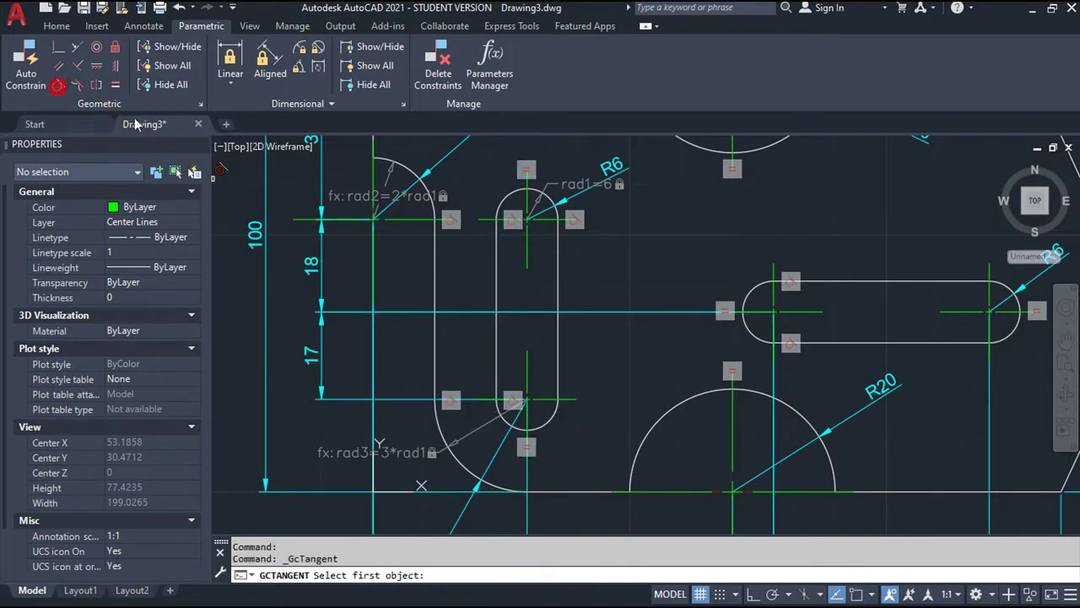
click(558, 368)
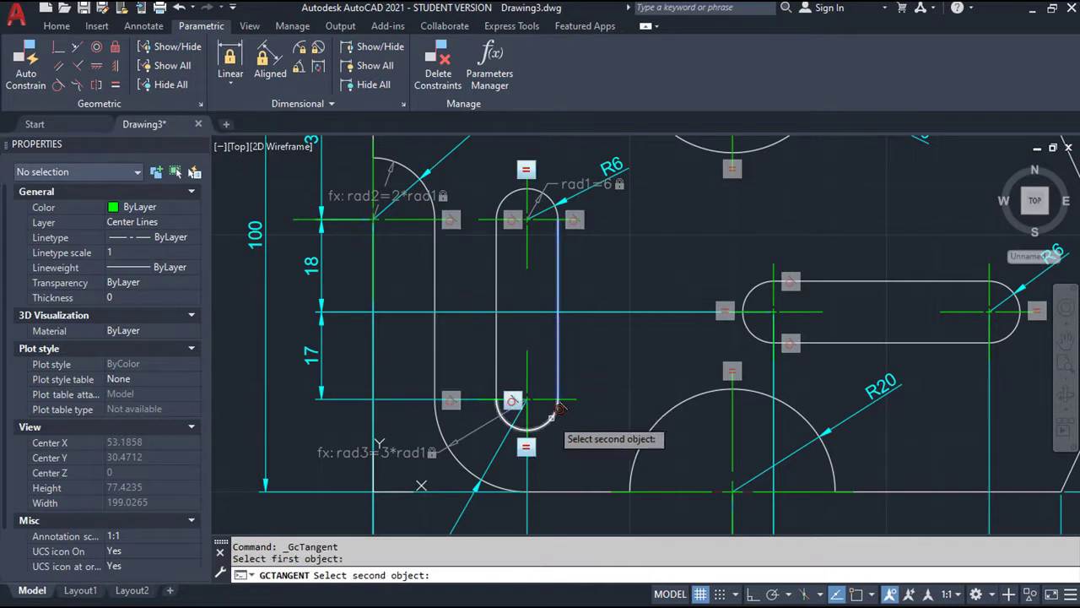
click(551, 418)
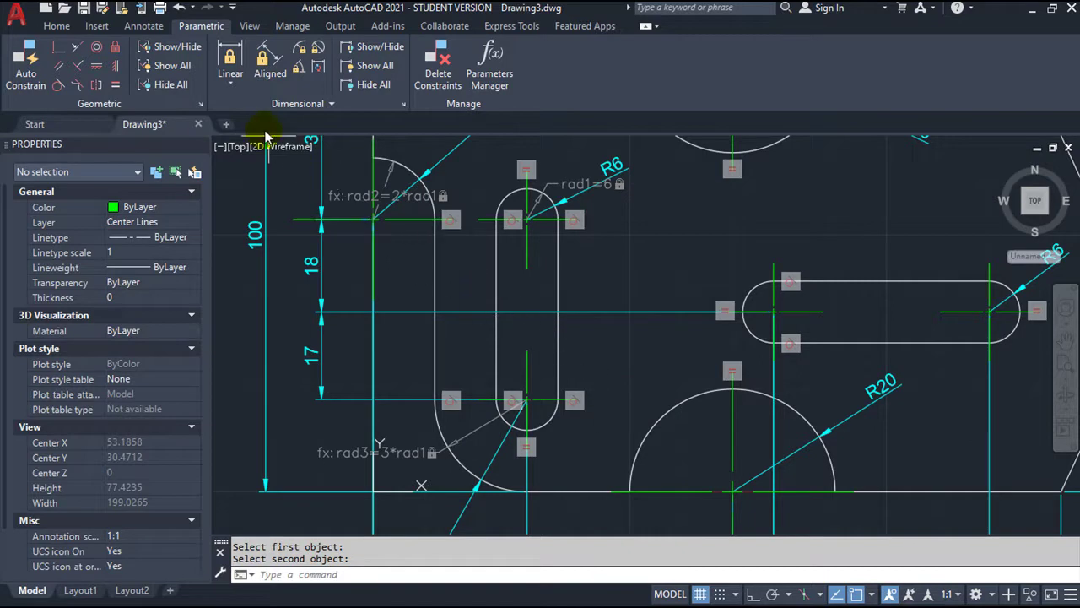
Test the geometry by editing the rad1 value, then undo it back to 6.
click(572, 183)
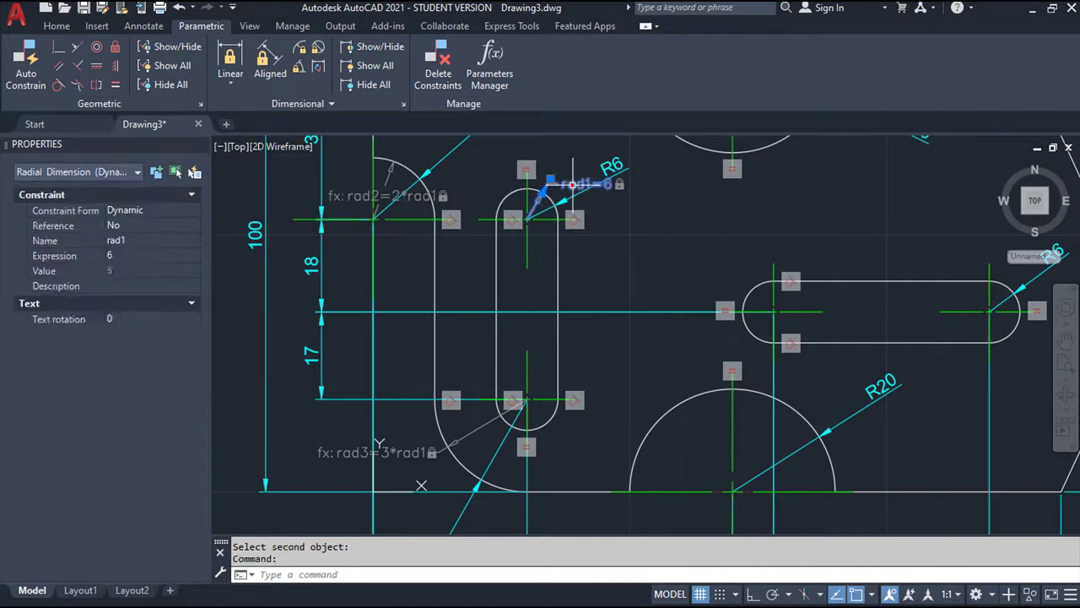
double_click(573, 184)
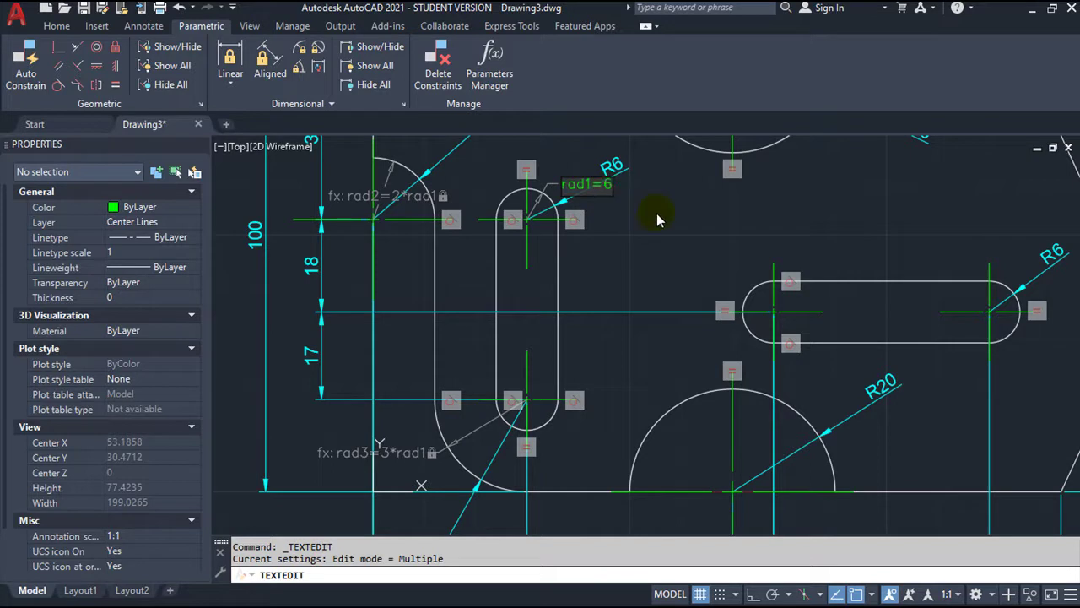
text(7)
key(Return)
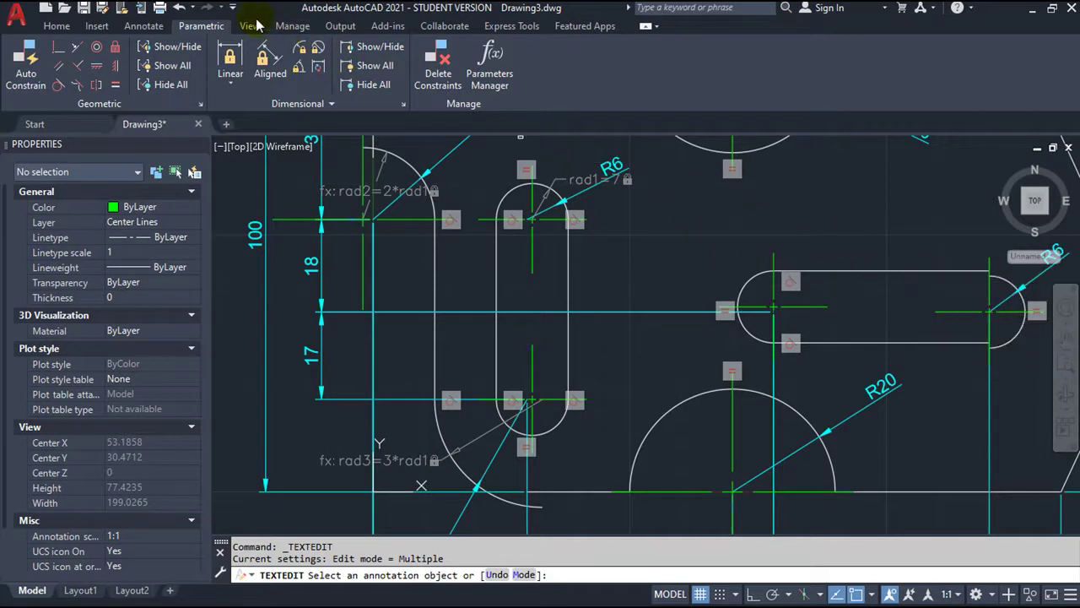
click(180, 8)
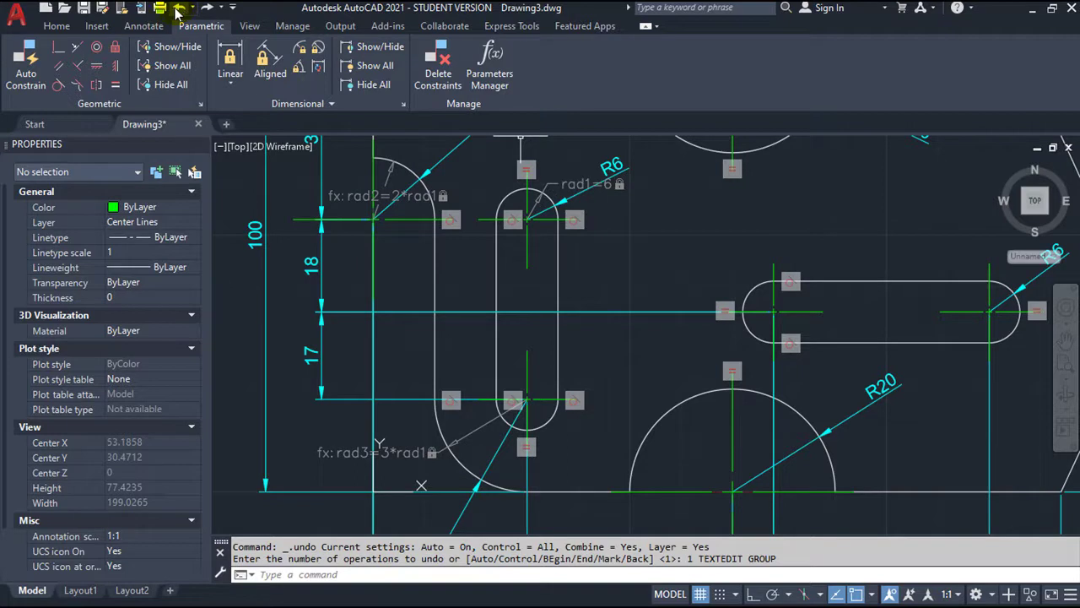
Make the horizontal slot's top and bottom edges tangent to its right arc.
click(58, 84)
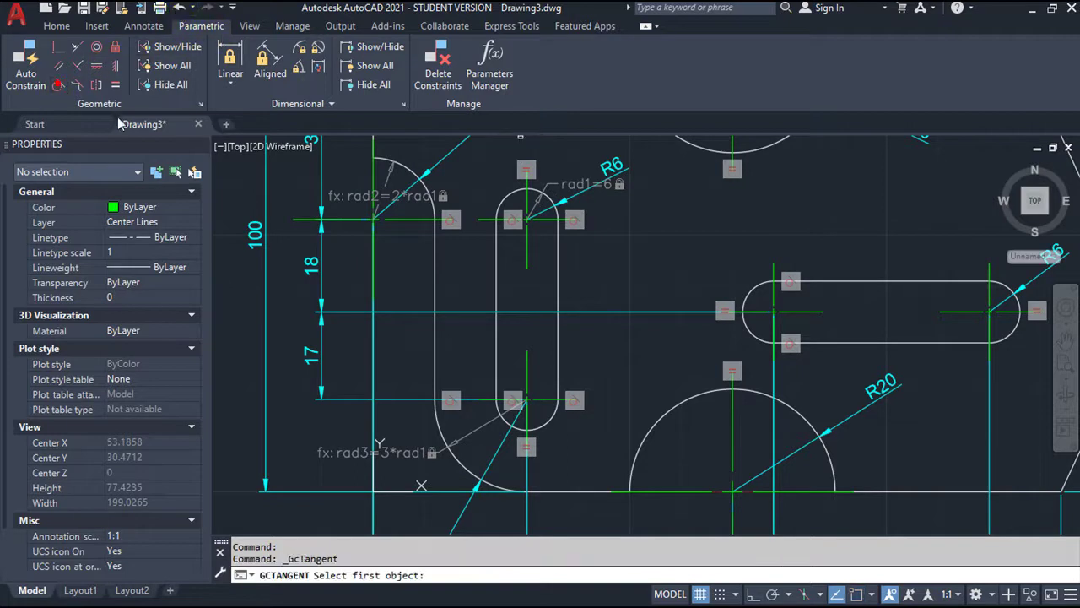
click(965, 273)
click(1008, 286)
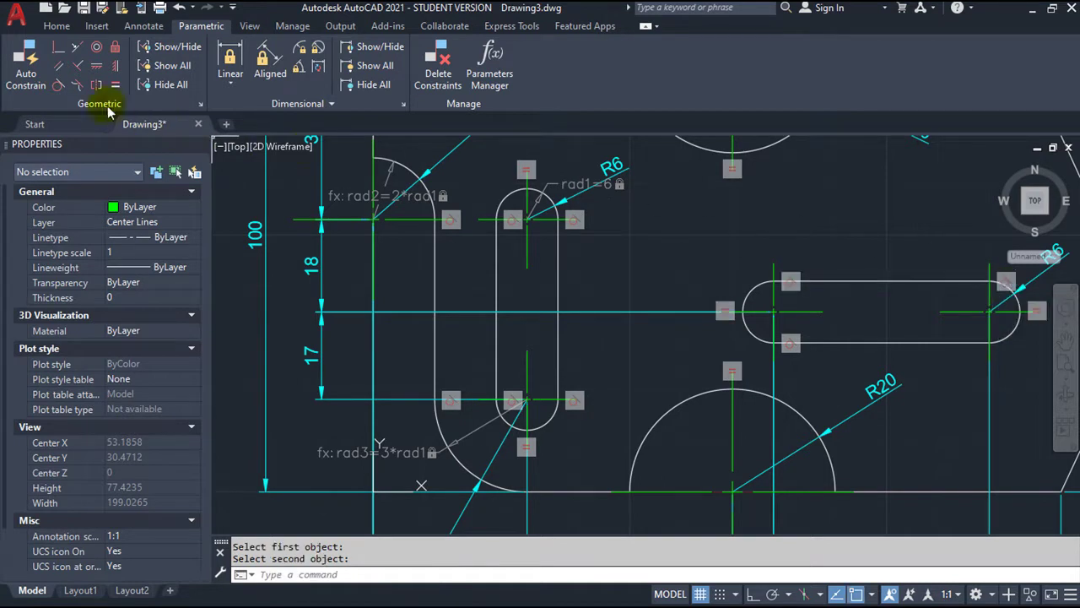
click(58, 84)
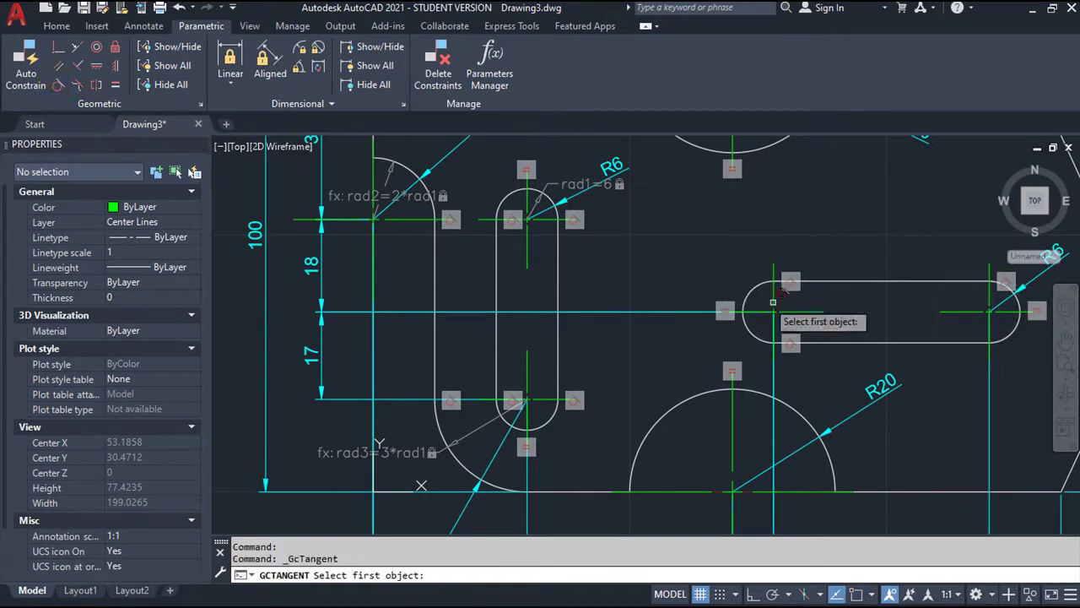
click(960, 341)
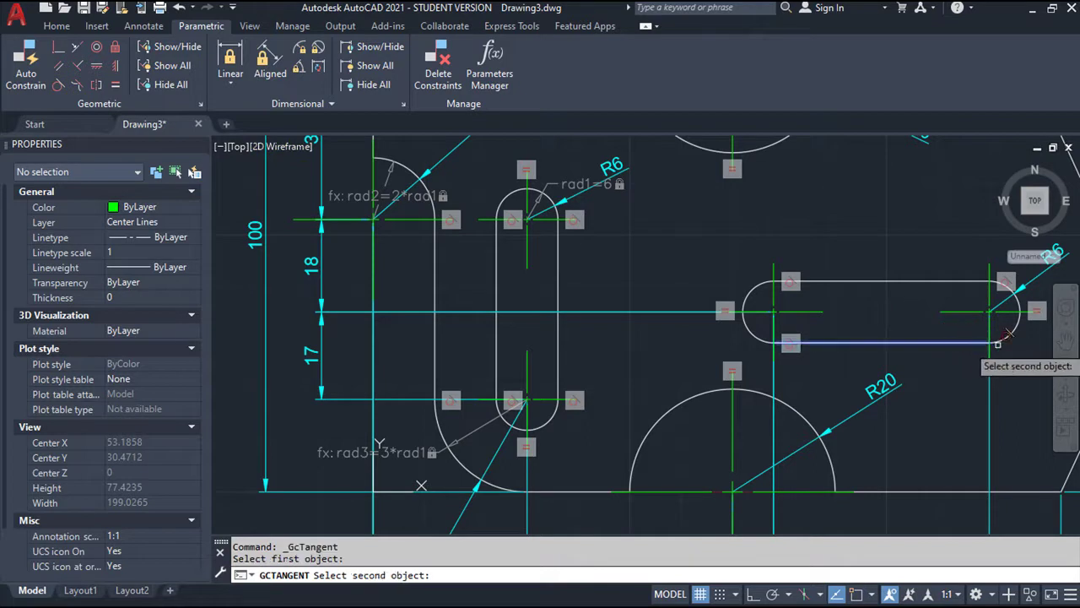
click(1009, 340)
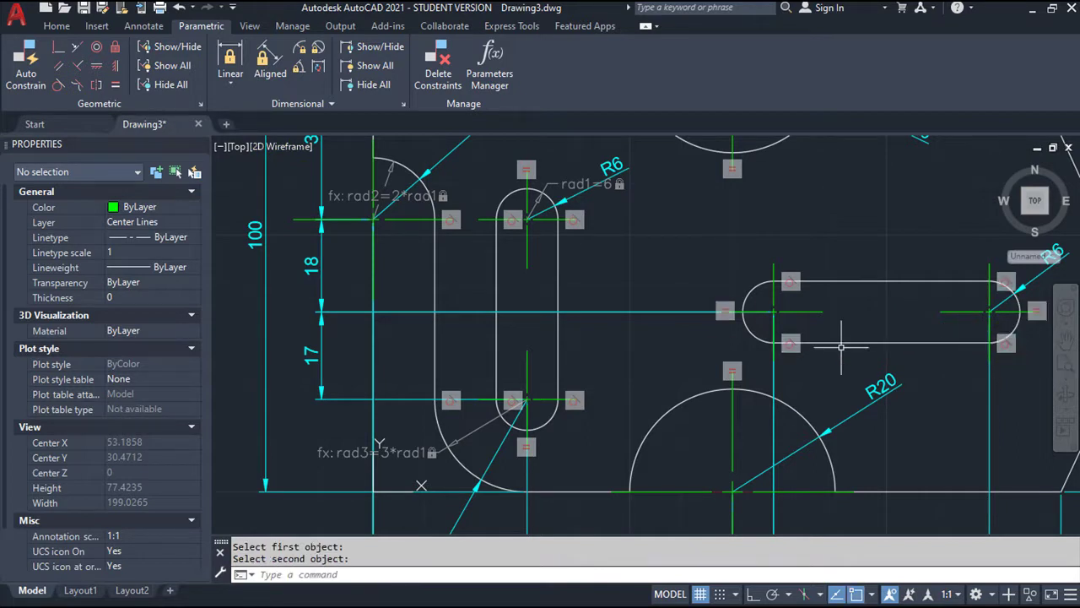
scroll(735, 304, up, 2)
scroll(719, 317, down, 4)
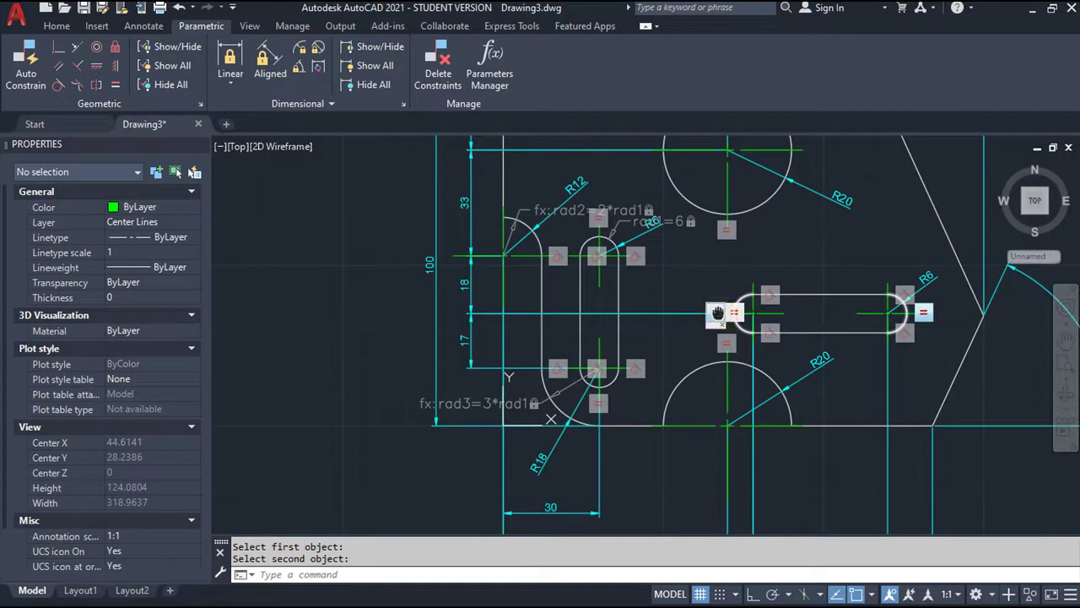
middle_drag(717, 312, 647, 363)
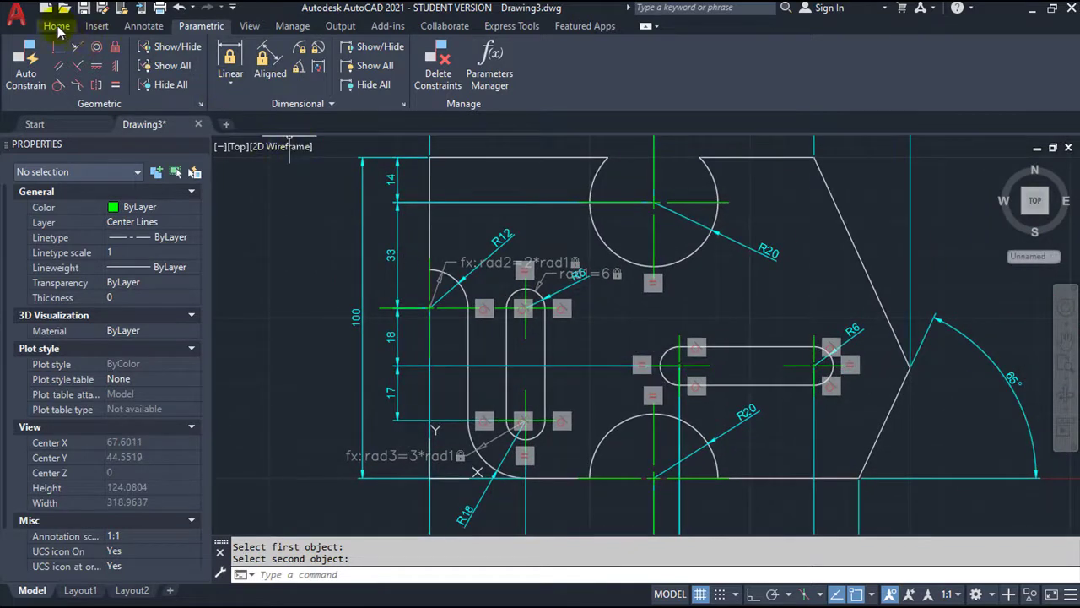
click(57, 26)
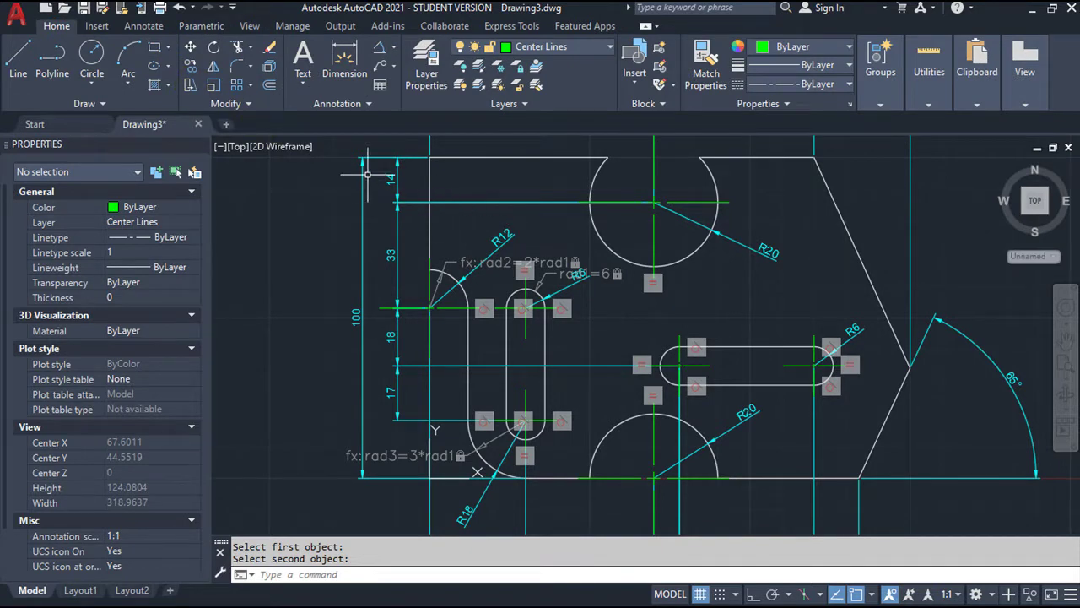
click(201, 26)
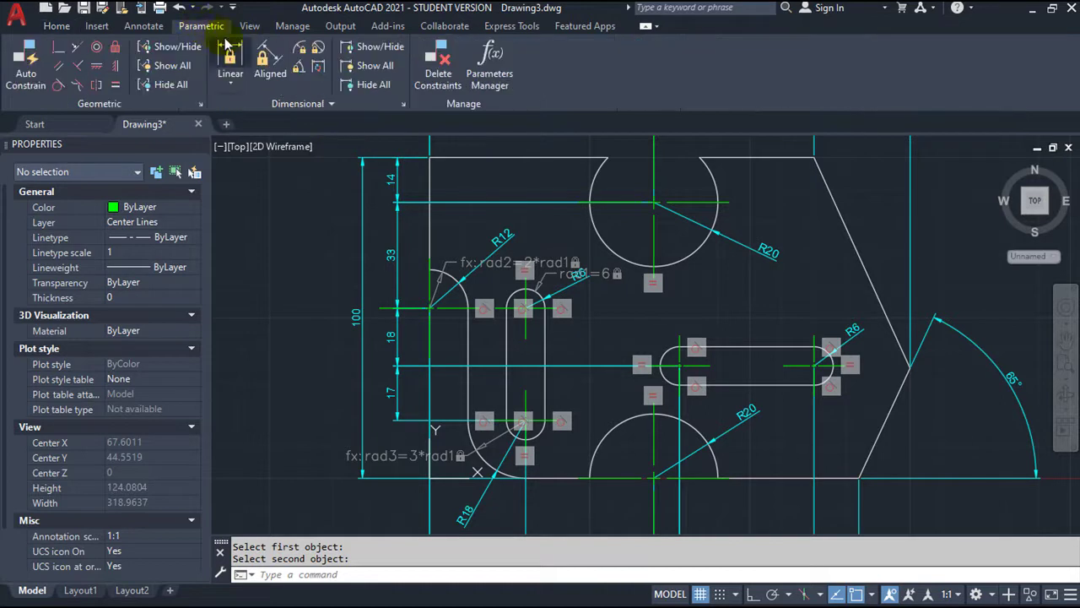
click(300, 47)
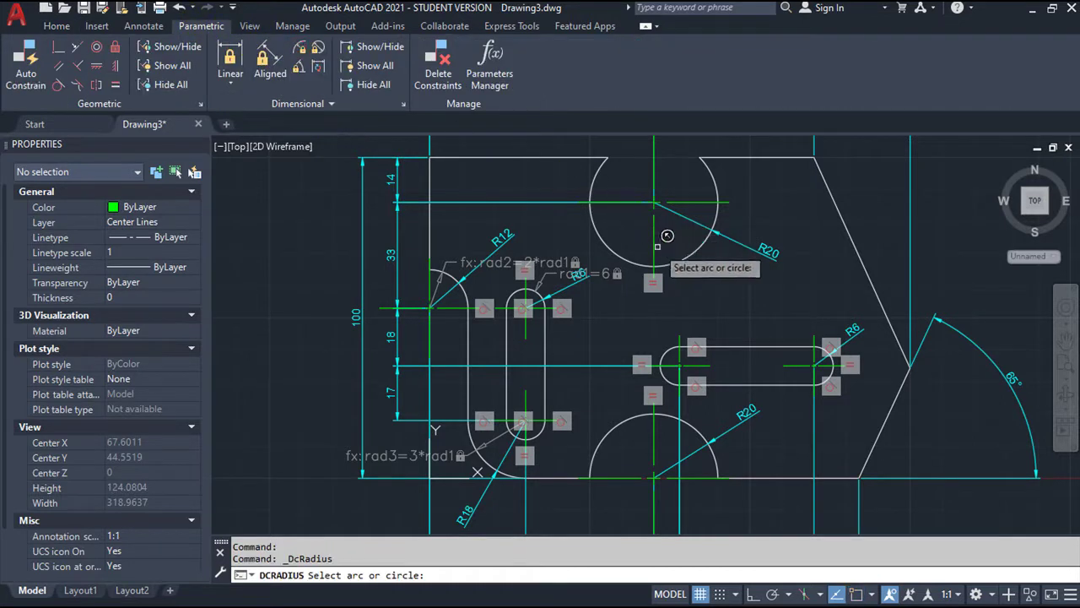
click(689, 247)
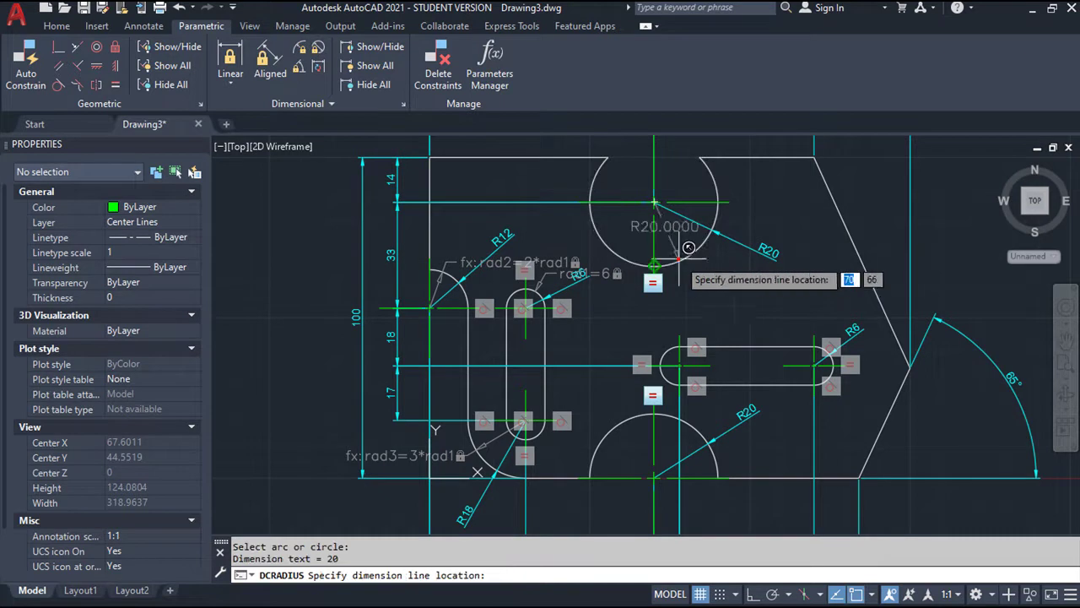
click(724, 294)
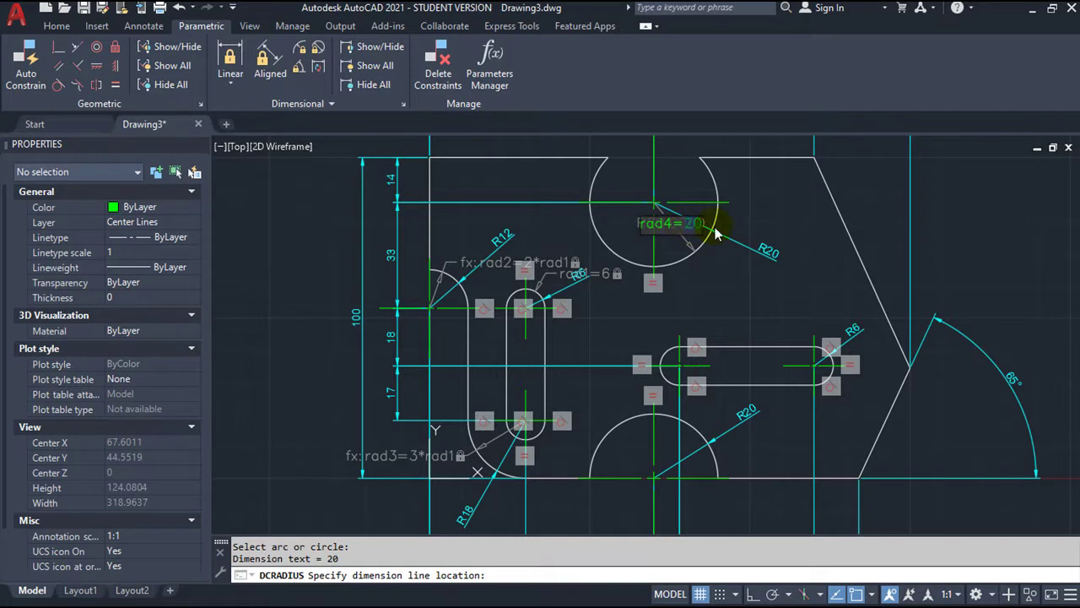
key(Return)
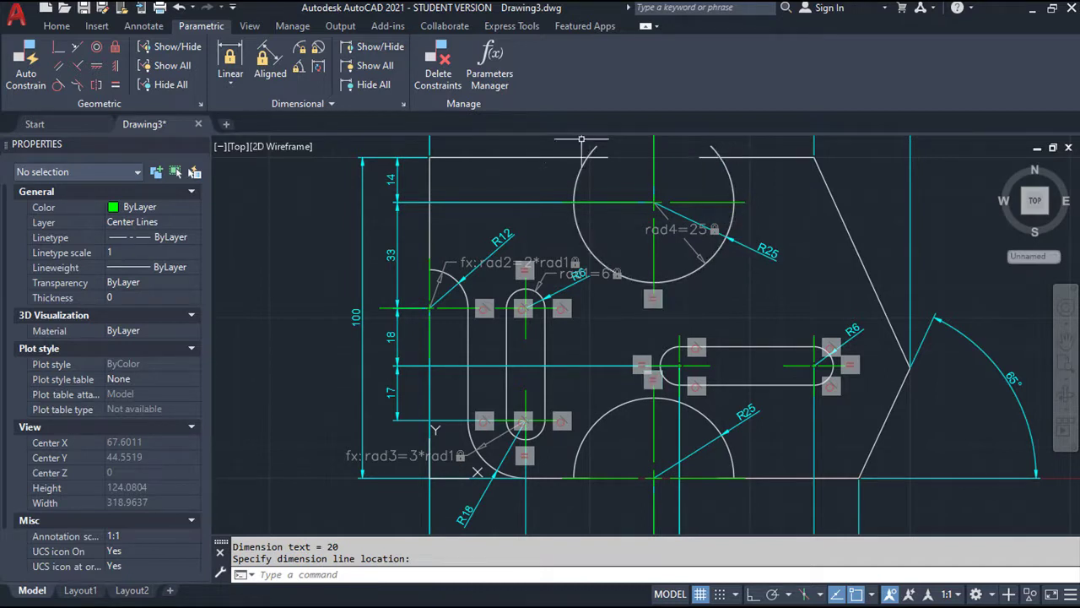
click(180, 8)
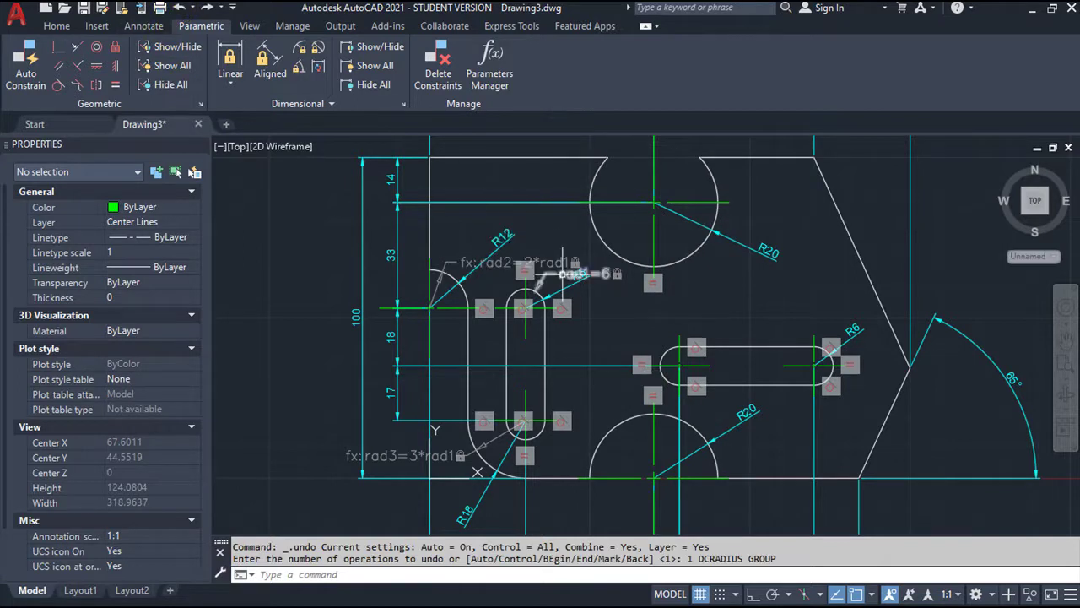
double_click(563, 282)
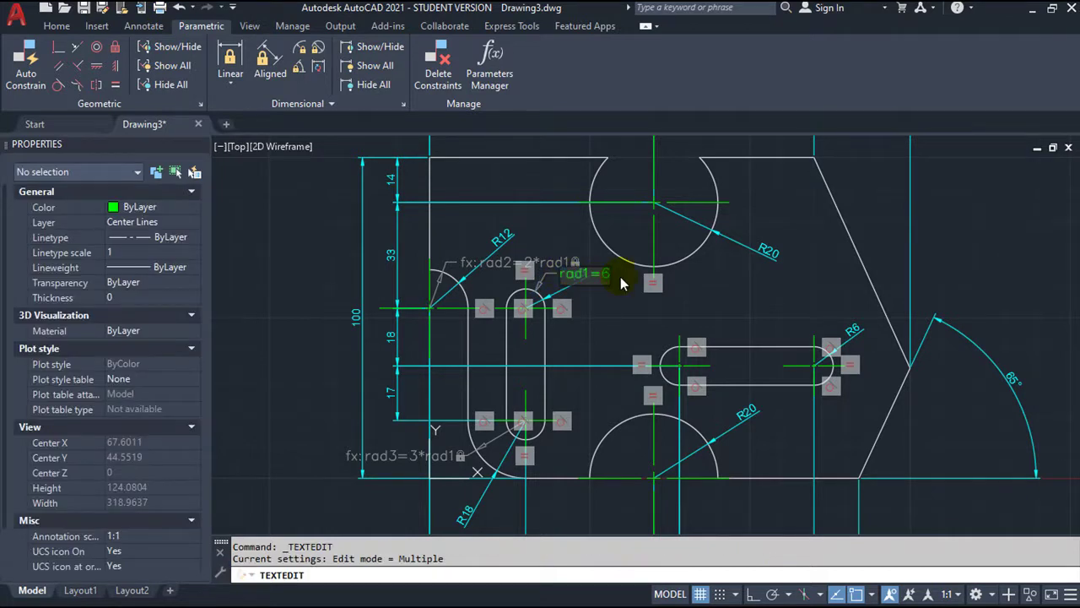
text(8)
key(Return)
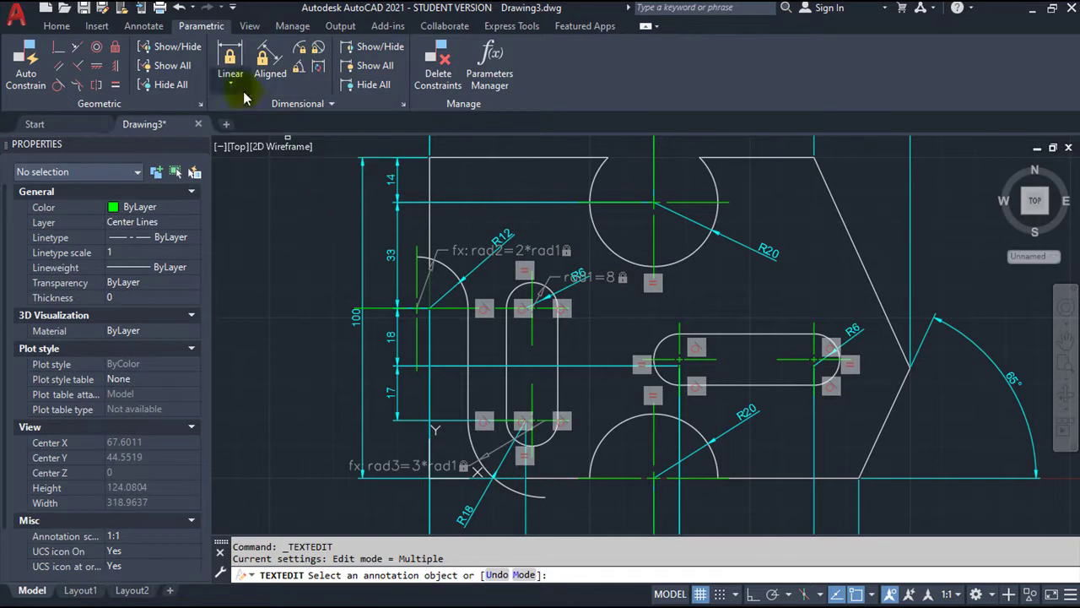
click(179, 8)
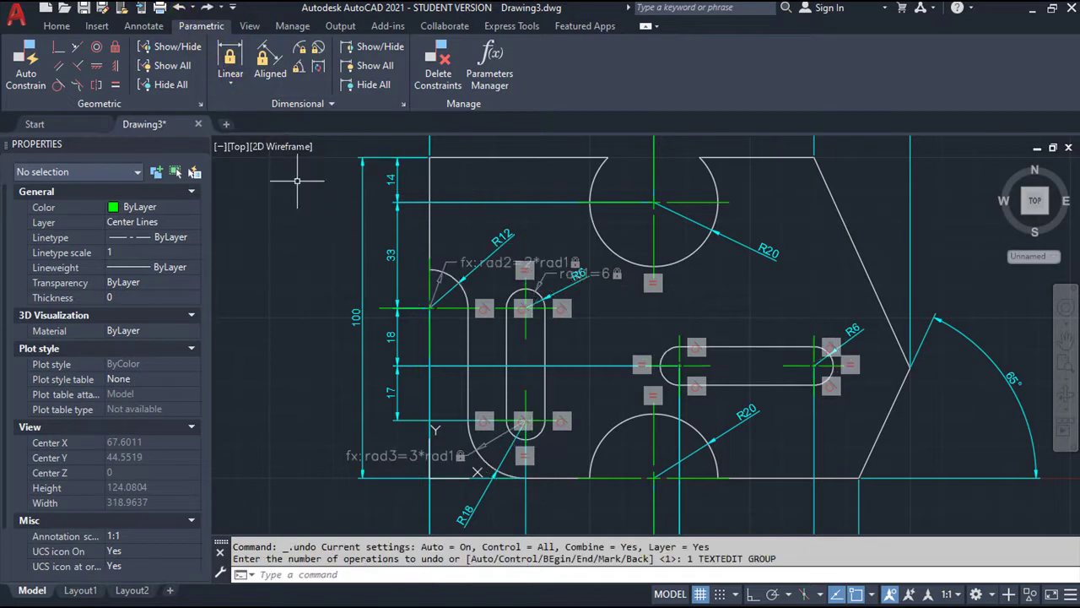
Make the top edge line's left endpoint coincident with the top R20 cutout's left end.
middle_drag(628, 194, 547, 294)
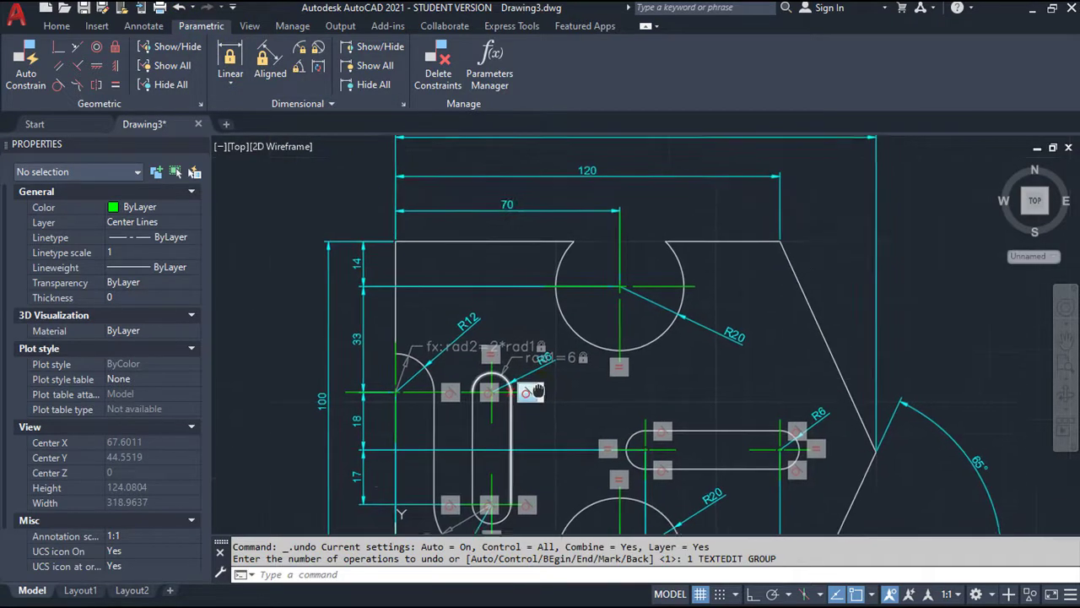
scroll(546, 293, down, 3)
scroll(547, 293, up, 3)
scroll(547, 291, up, 2)
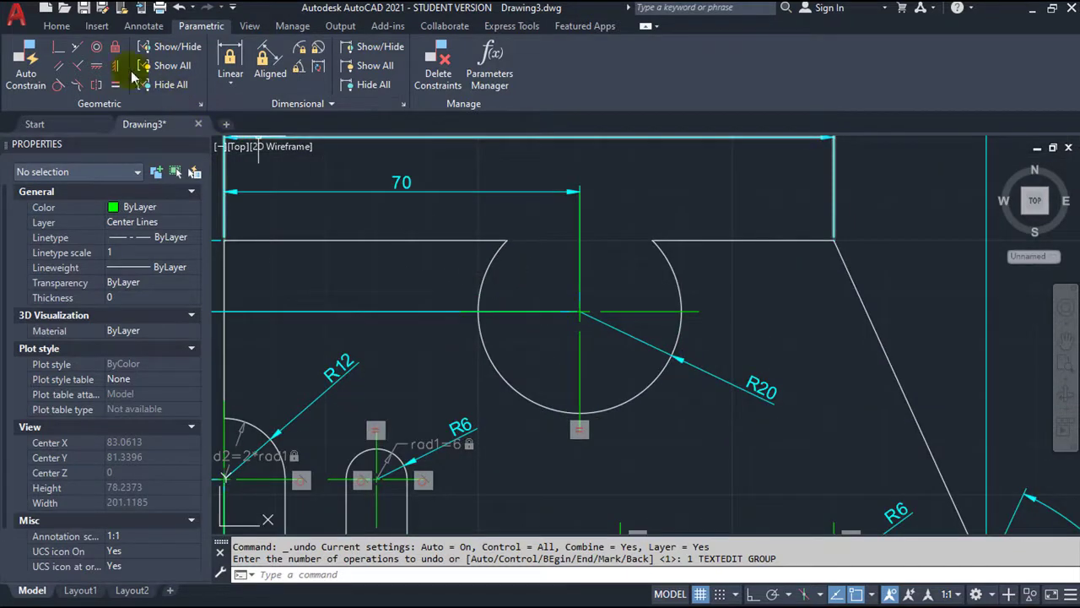
click(58, 49)
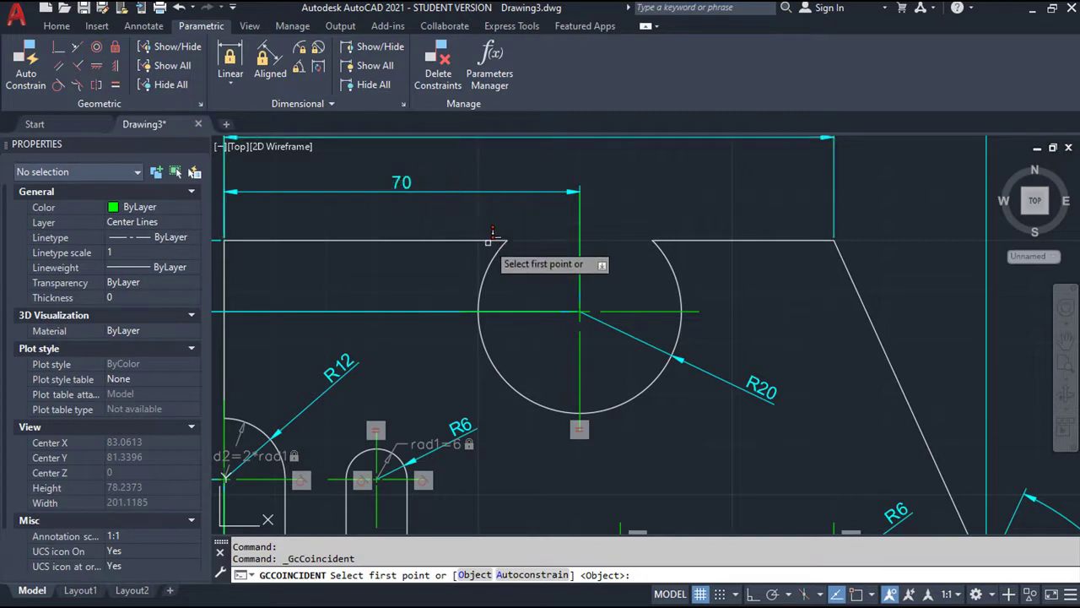
click(493, 238)
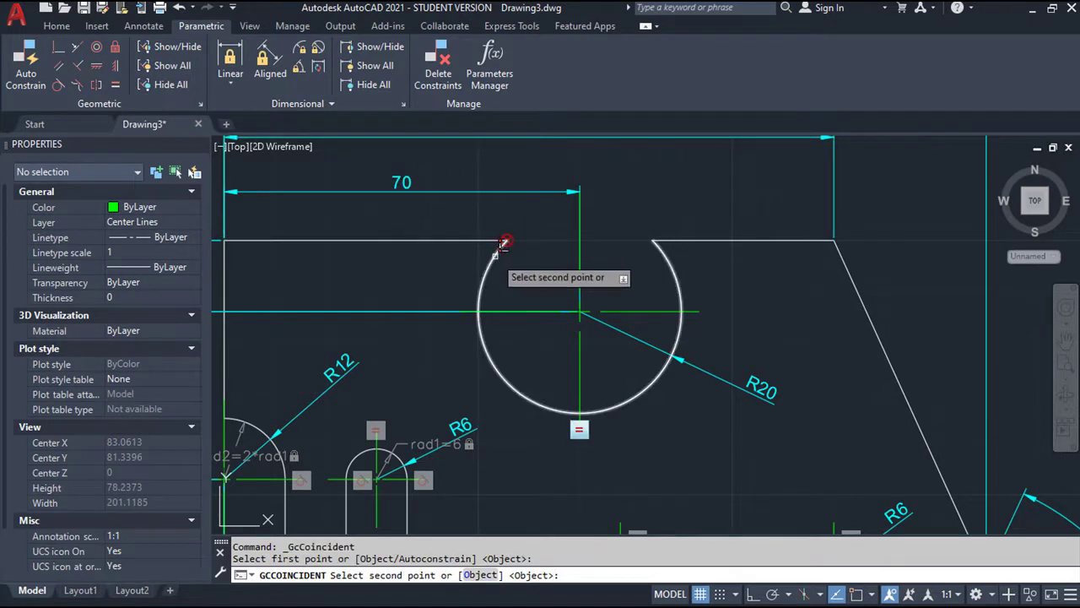
click(500, 245)
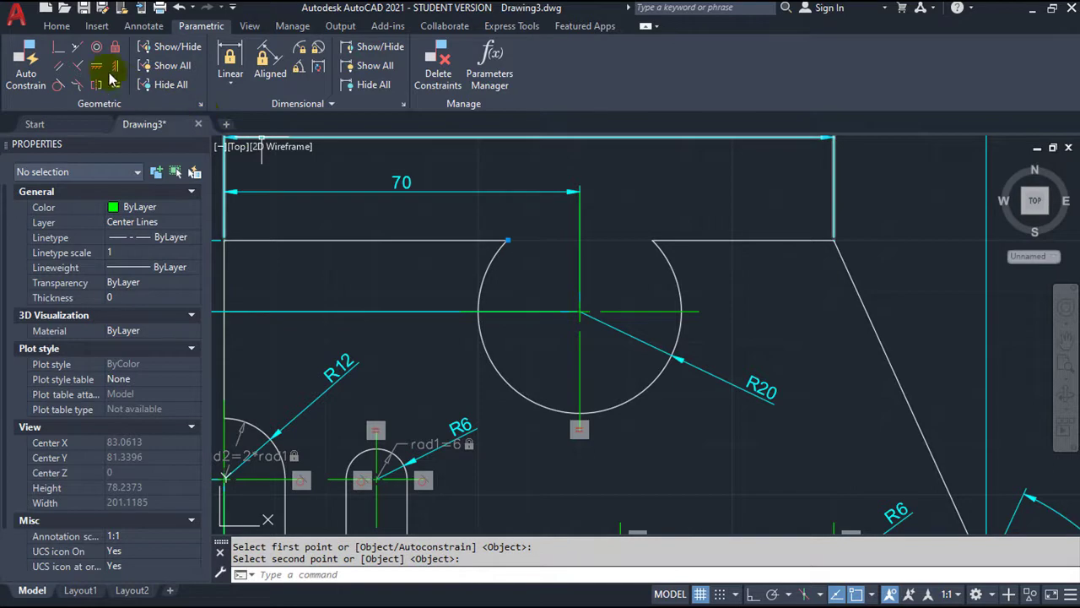
click(59, 48)
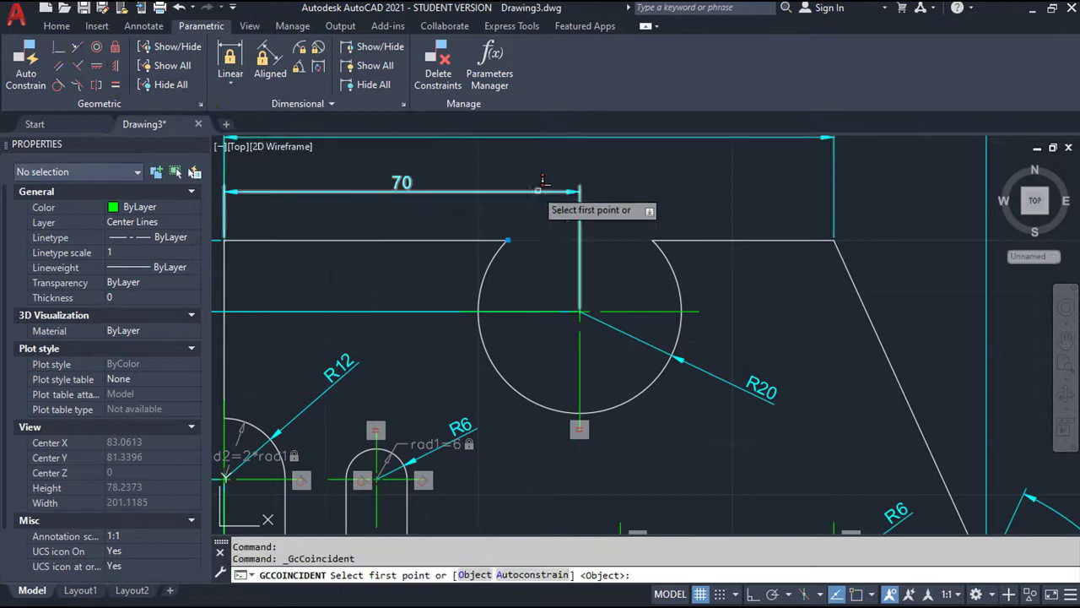
click(681, 240)
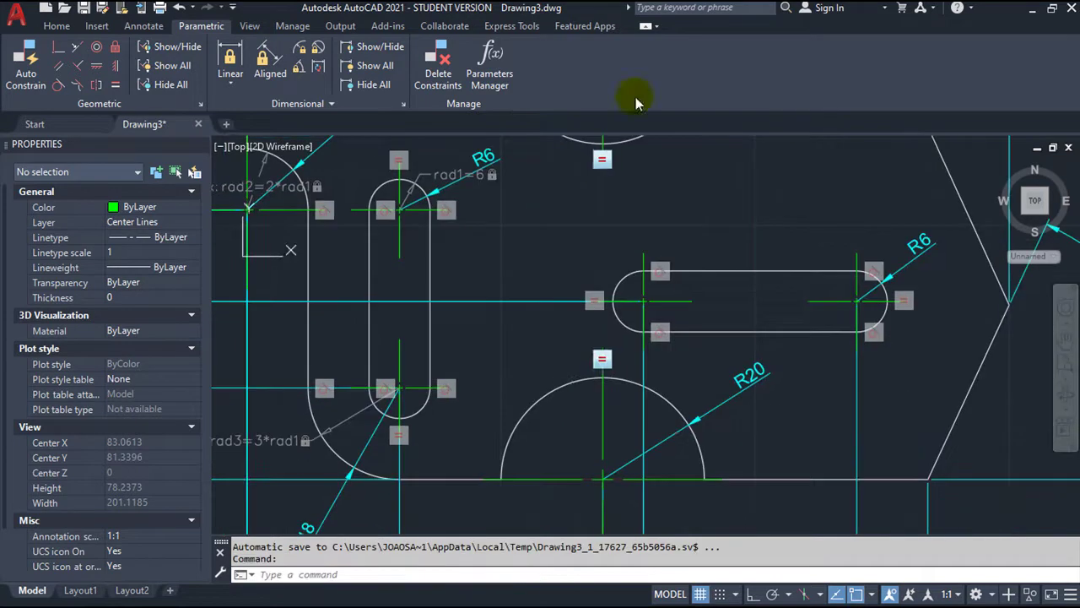
Make the R18 arc's lower end coincident with the bottom edge line.
middle_drag(540, 337, 595, 259)
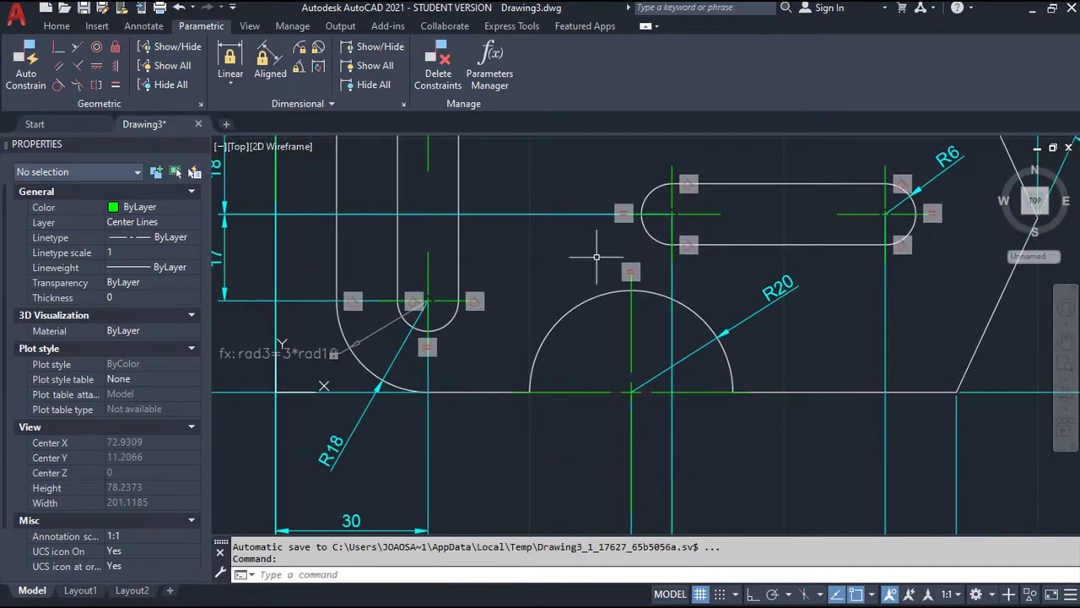
click(59, 49)
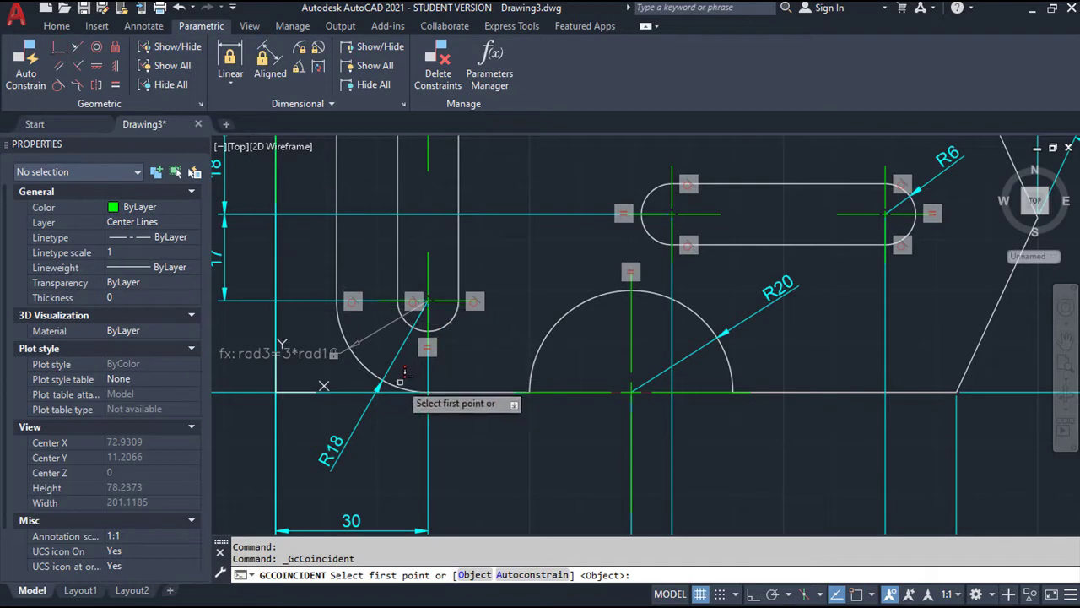
click(417, 381)
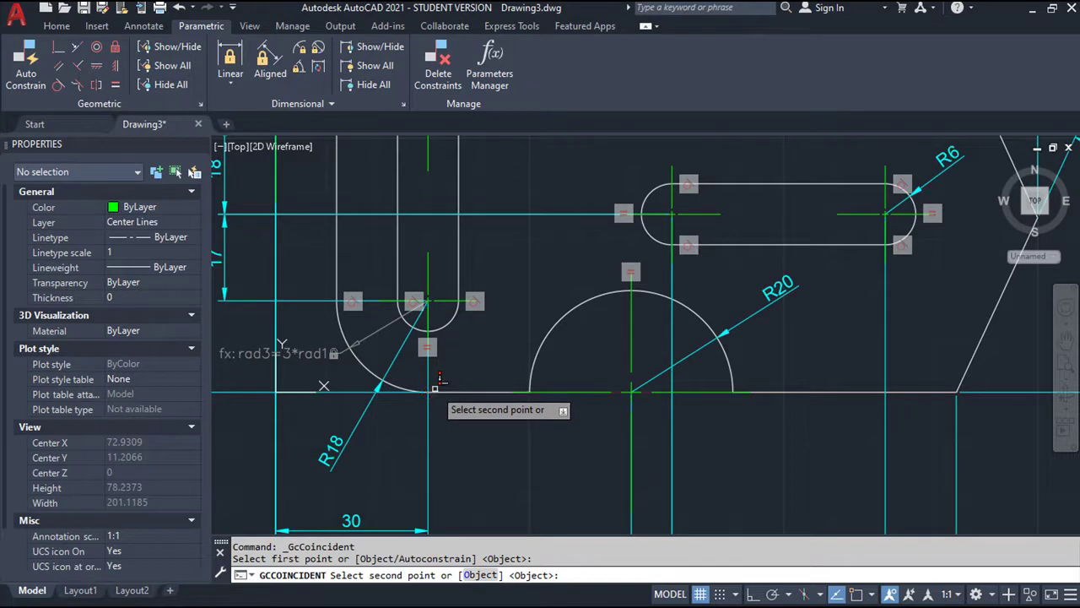
click(437, 390)
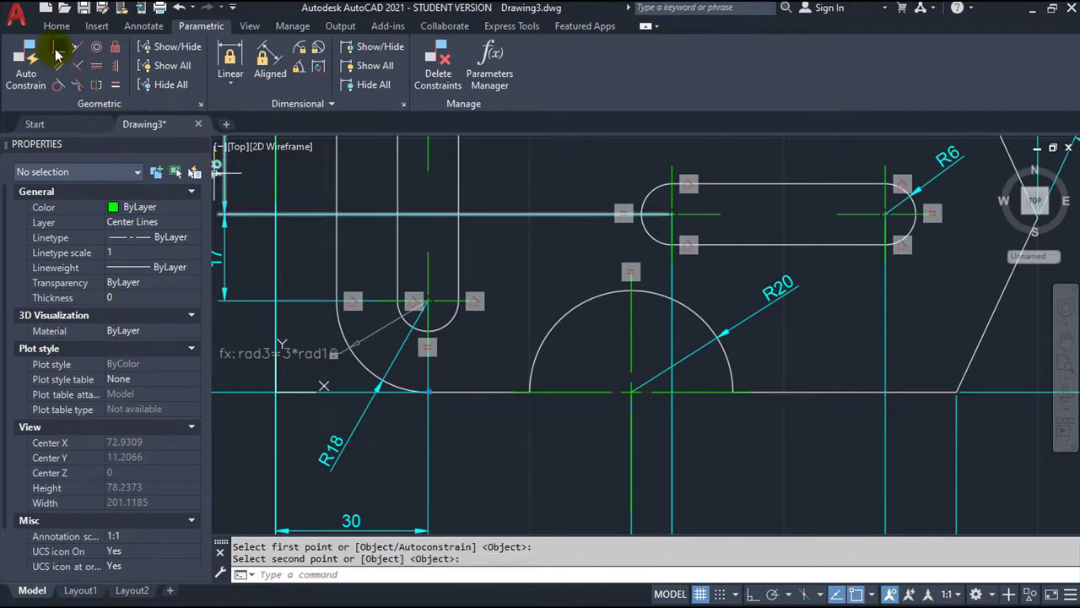
Make the bottom R20 semicircle's right end coincident with the bottom edge line.
click(57, 49)
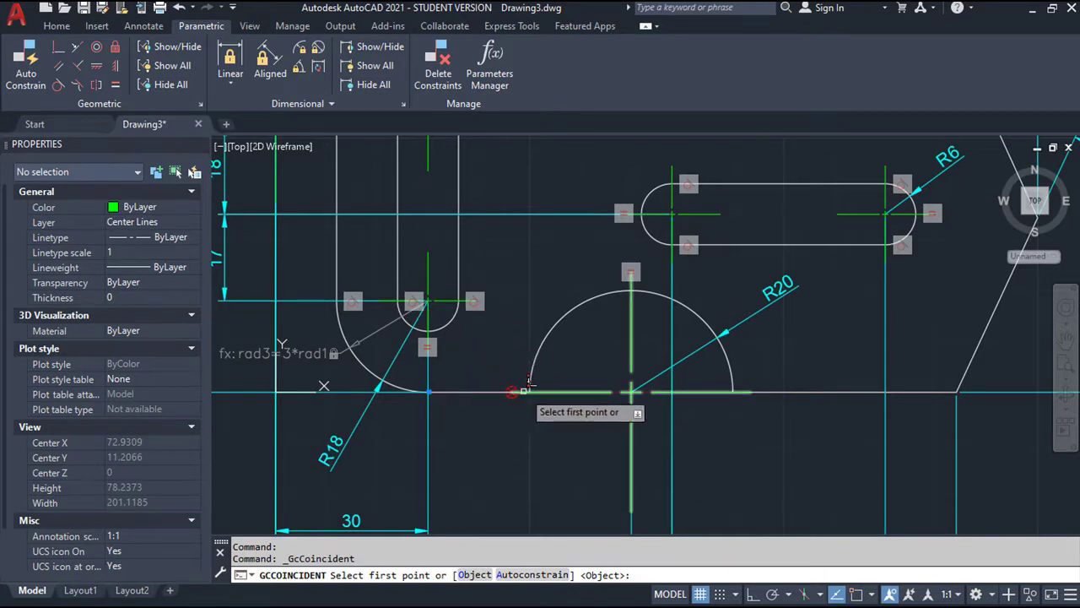
click(530, 365)
scroll(527, 371, up, 4)
scroll(515, 409, up, 2)
click(492, 320)
scroll(646, 379, down, 2)
scroll(646, 379, down, 2)
middle_drag(721, 361, 412, 353)
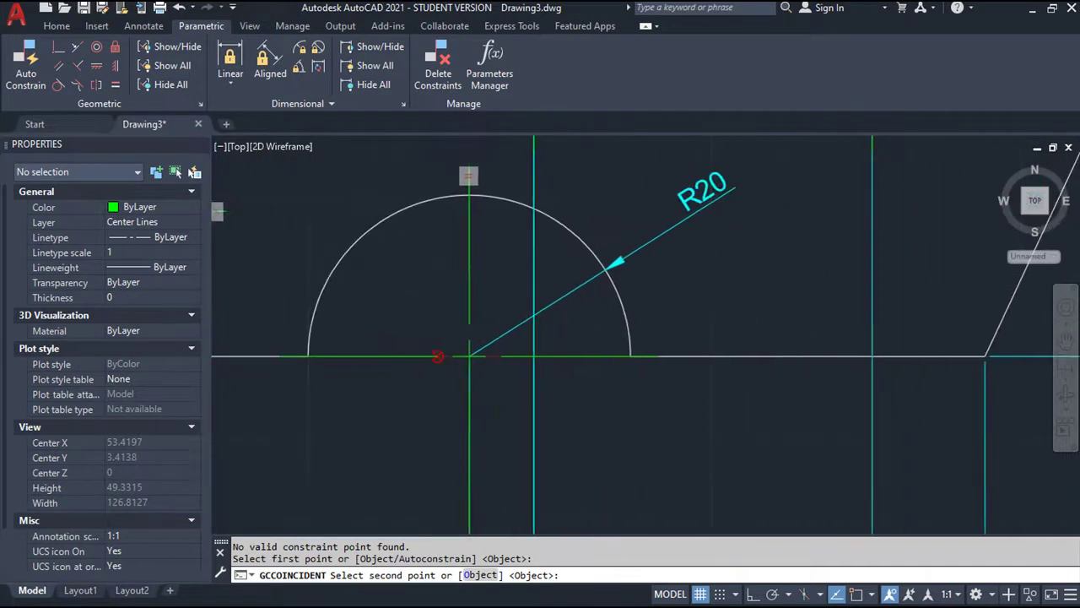
click(60, 48)
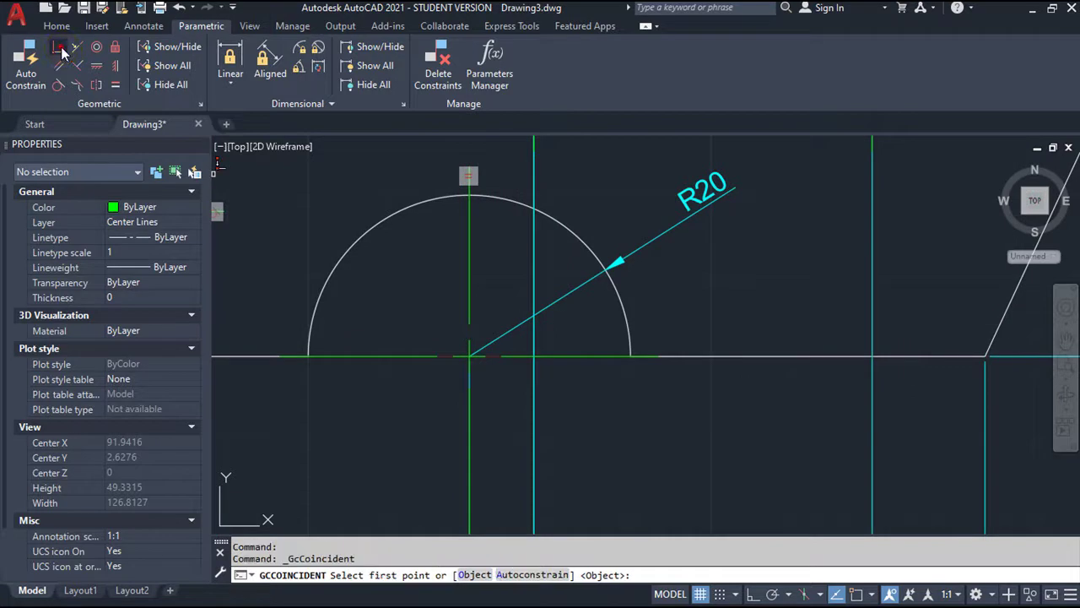
click(631, 329)
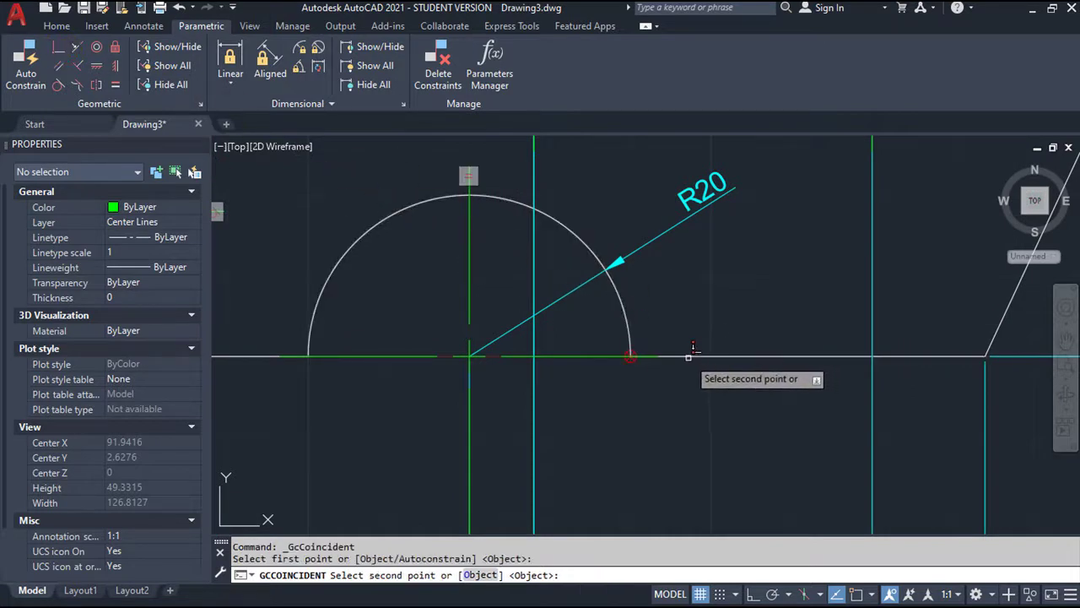
click(688, 357)
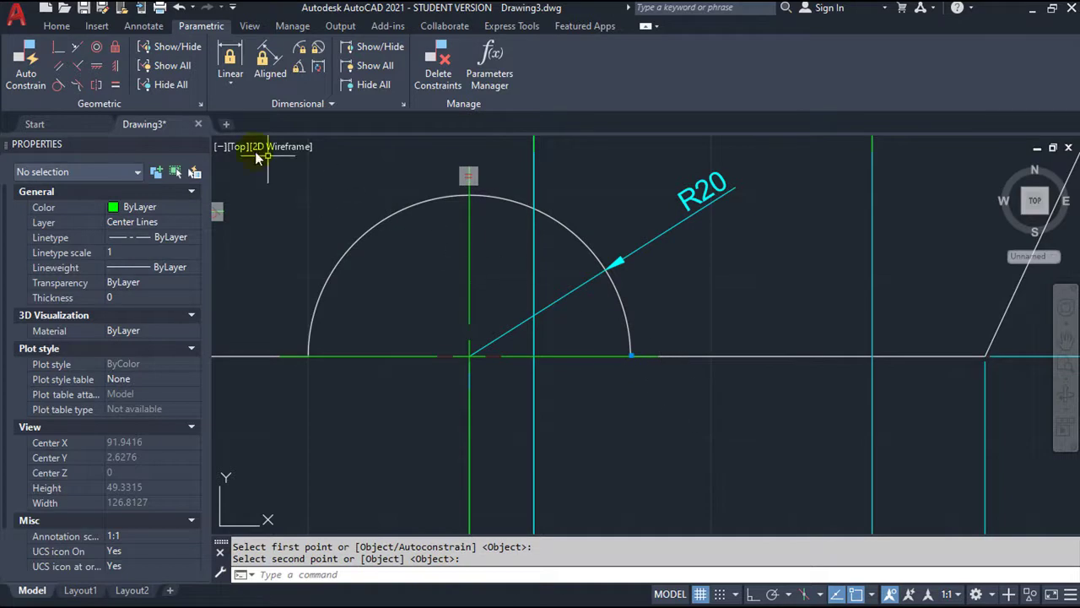
Join the bottom edge's right end to the slanted side's lower end.
click(66, 53)
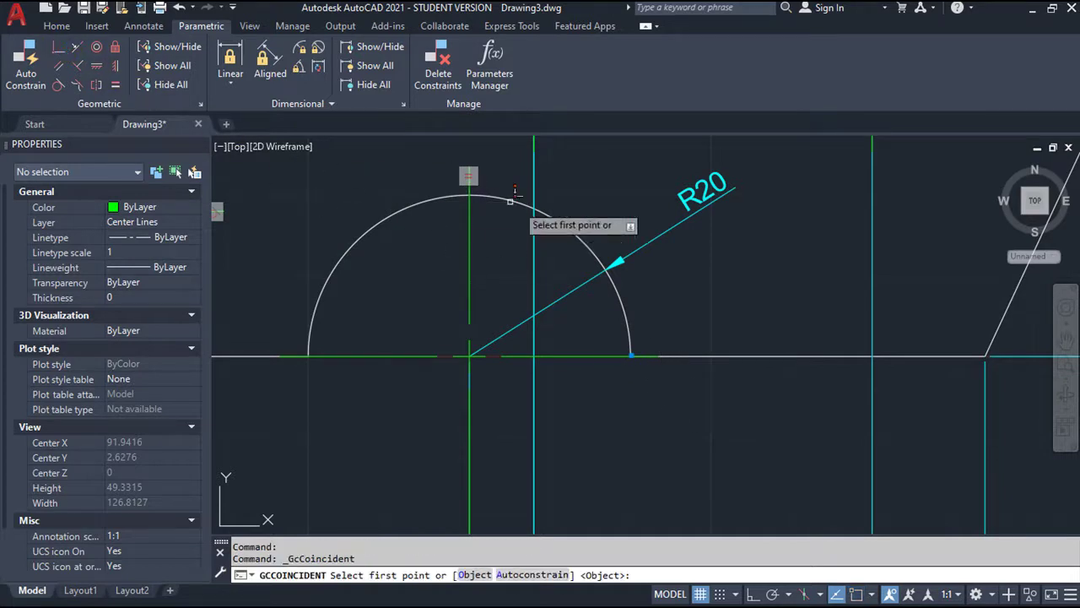
click(981, 353)
click(996, 334)
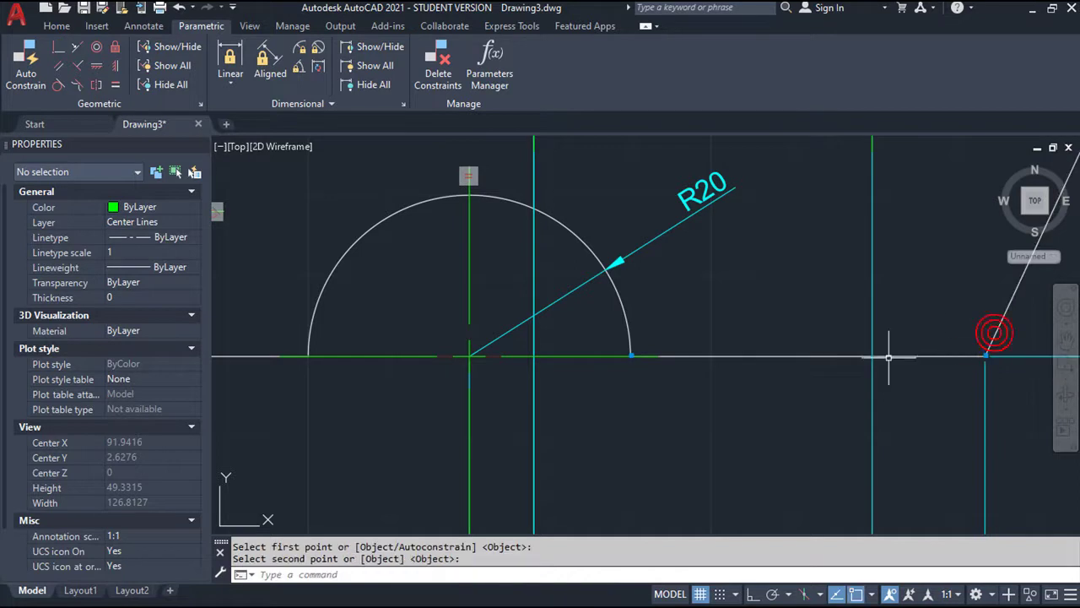
scroll(864, 357, down, 2)
scroll(863, 357, up, 4)
scroll(863, 357, down, 3)
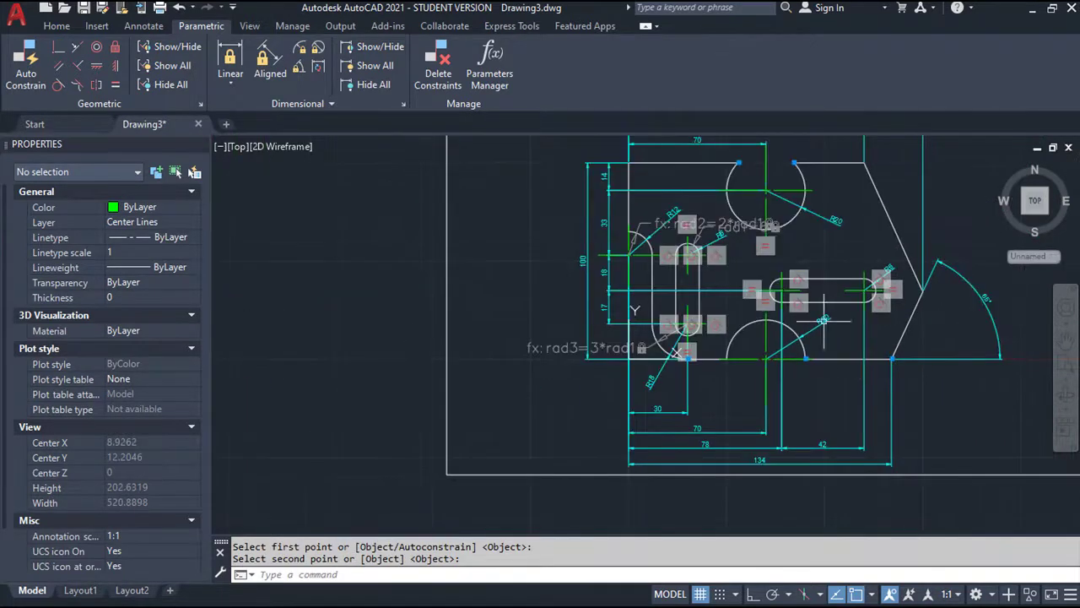
scroll(746, 360, down, 1)
scroll(746, 360, up, 2)
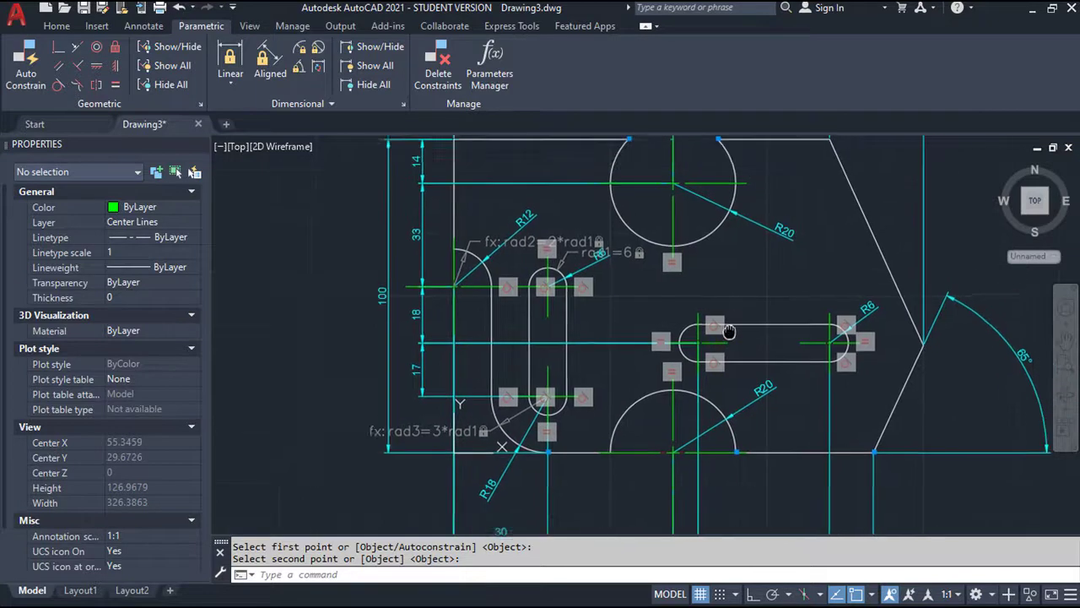
middle_drag(581, 235, 525, 297)
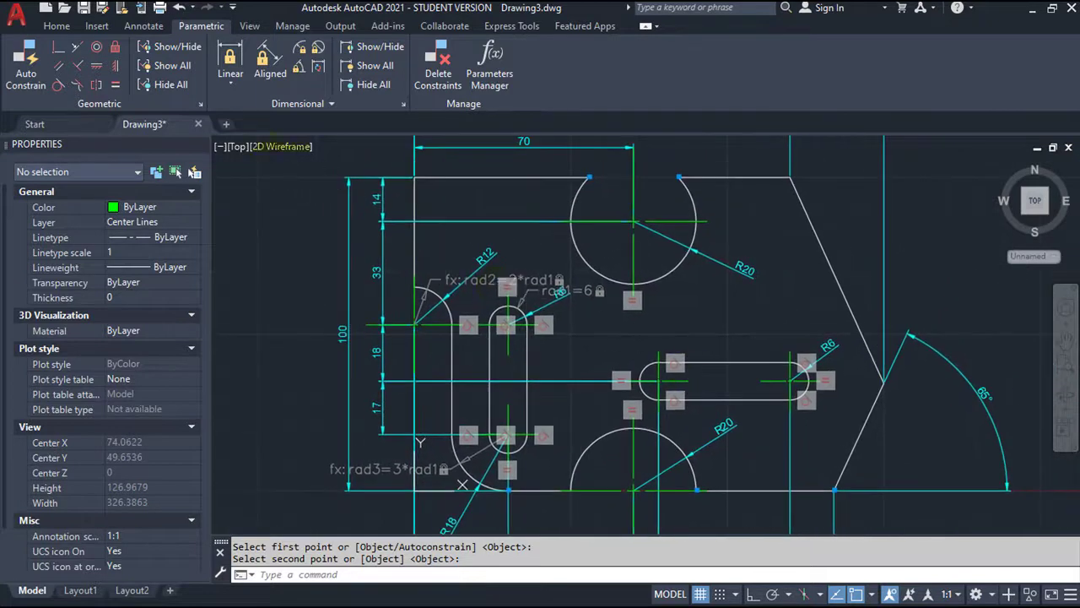
click(169, 85)
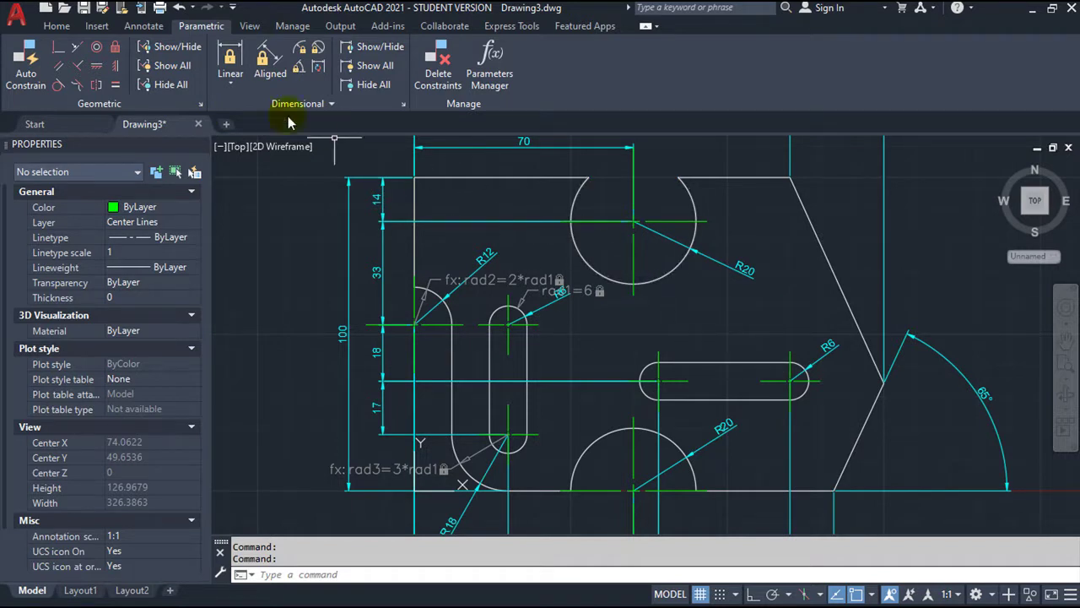
click(171, 66)
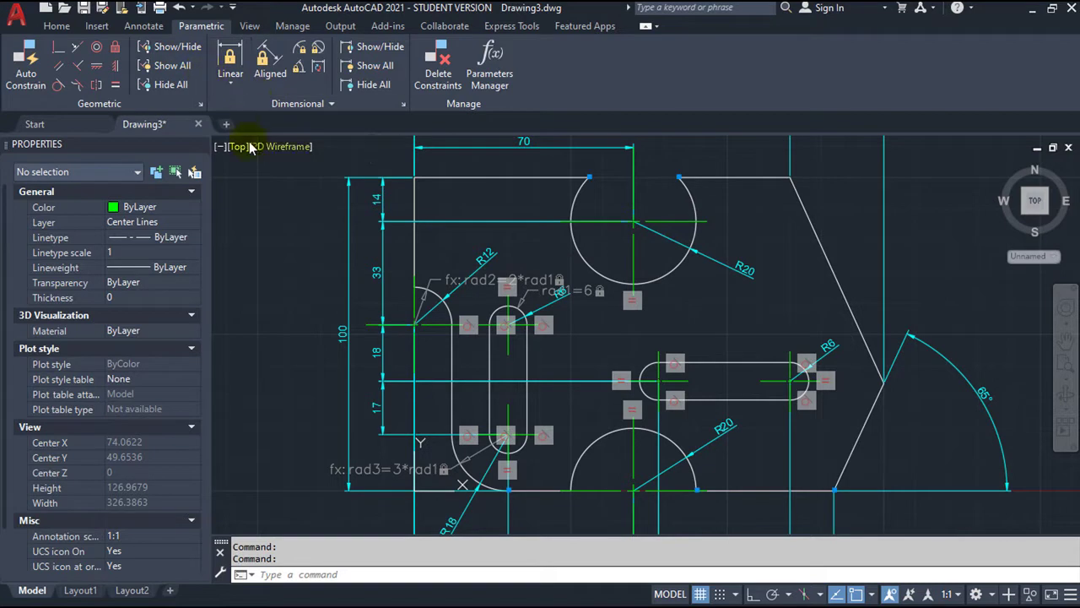
scroll(628, 303, up, 2)
scroll(629, 304, down, 2)
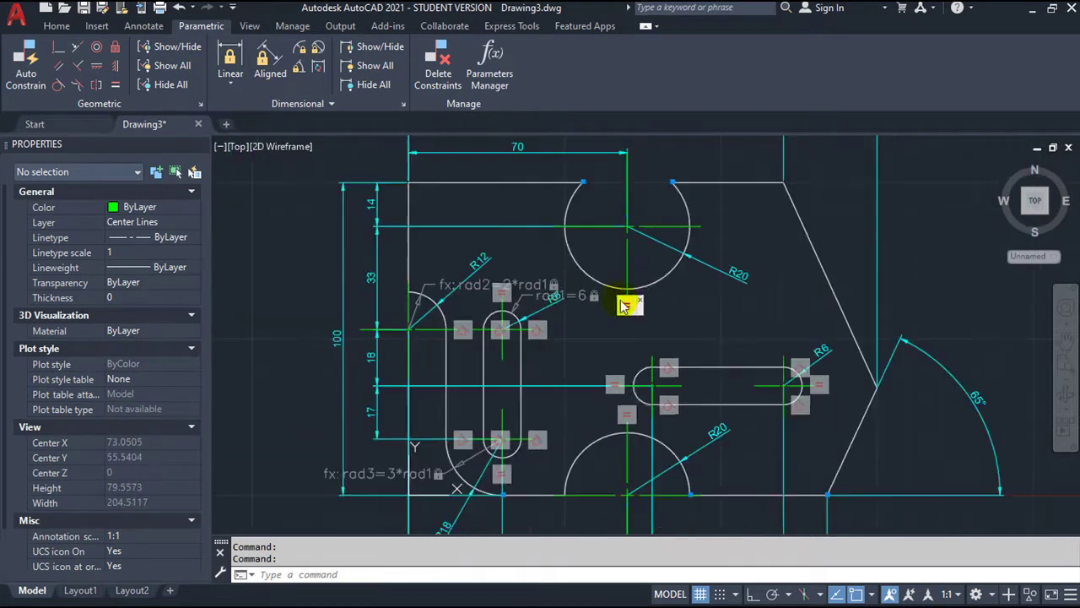
mouse_move(666, 369)
middle_down()
mouse_move(655, 353)
mouse_move(637, 358)
middle_up()
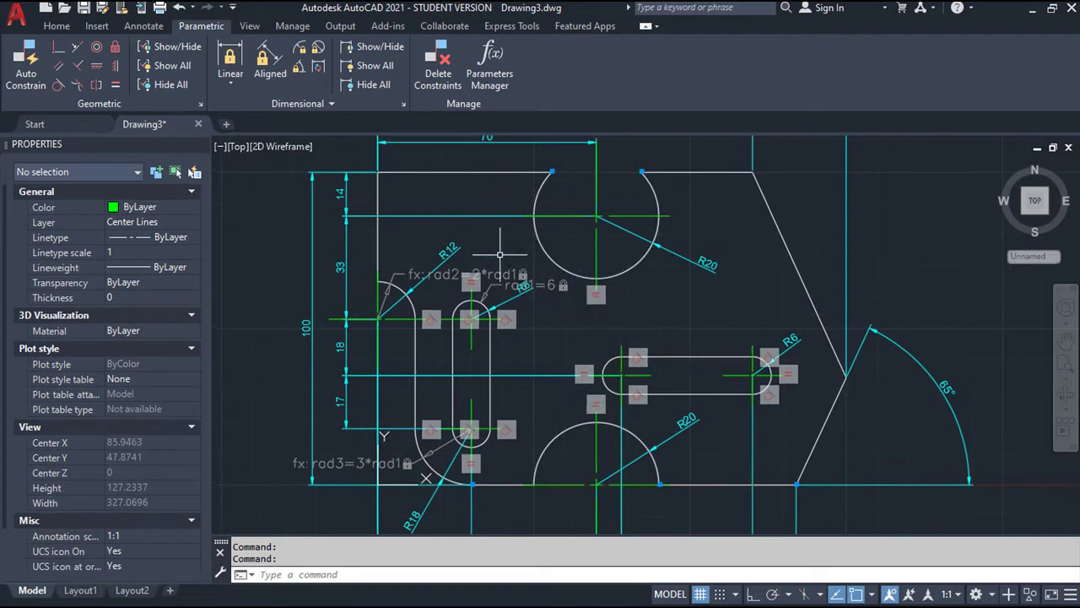
double_click(550, 286)
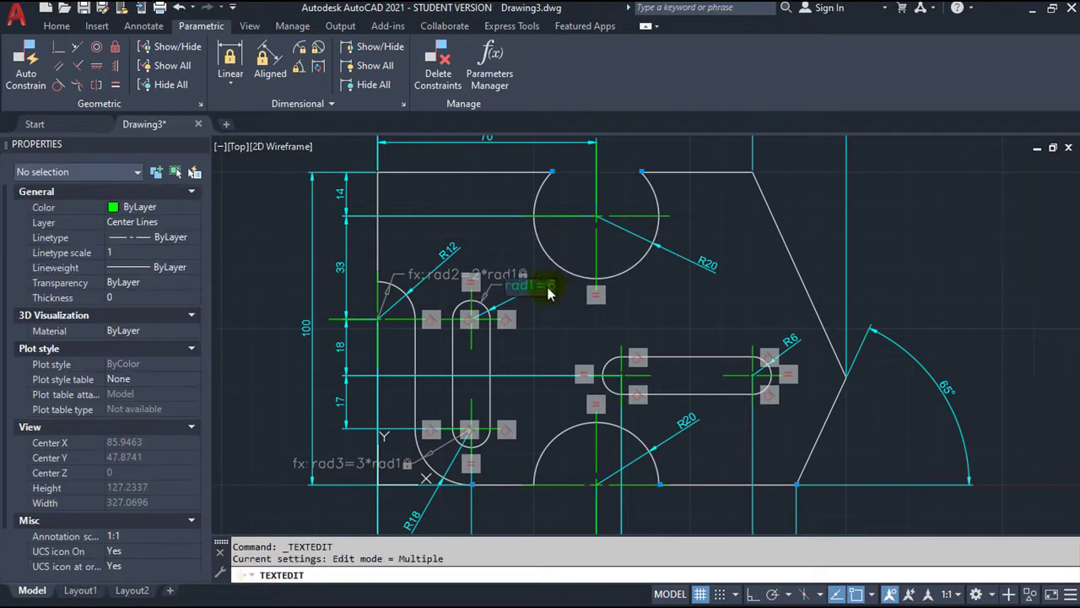
key(ctrl+a)
key(BackSpace)
text(7)
key(Return)
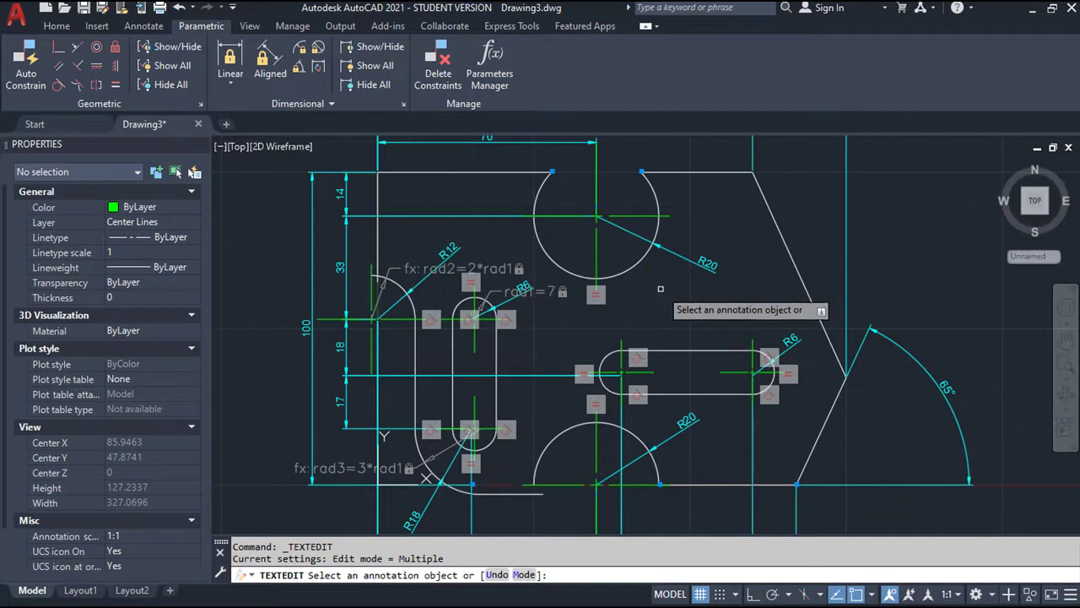
scroll(371, 262, up, 2)
scroll(371, 262, up, 2)
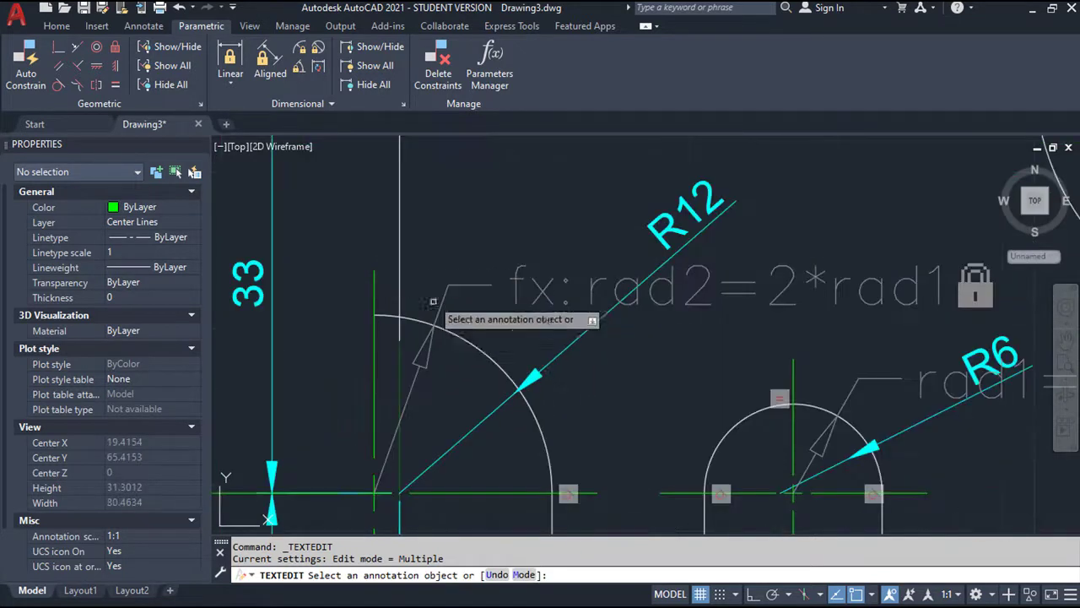
scroll(484, 367, down, 2)
scroll(484, 368, down, 2)
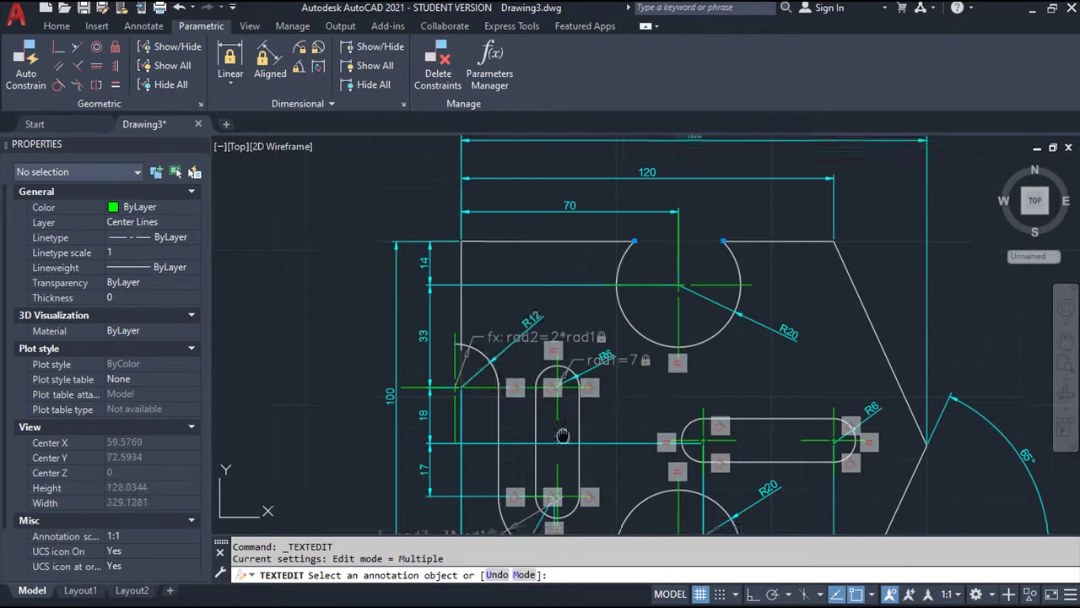
scroll(540, 371, down, 1)
scroll(573, 373, up, 3)
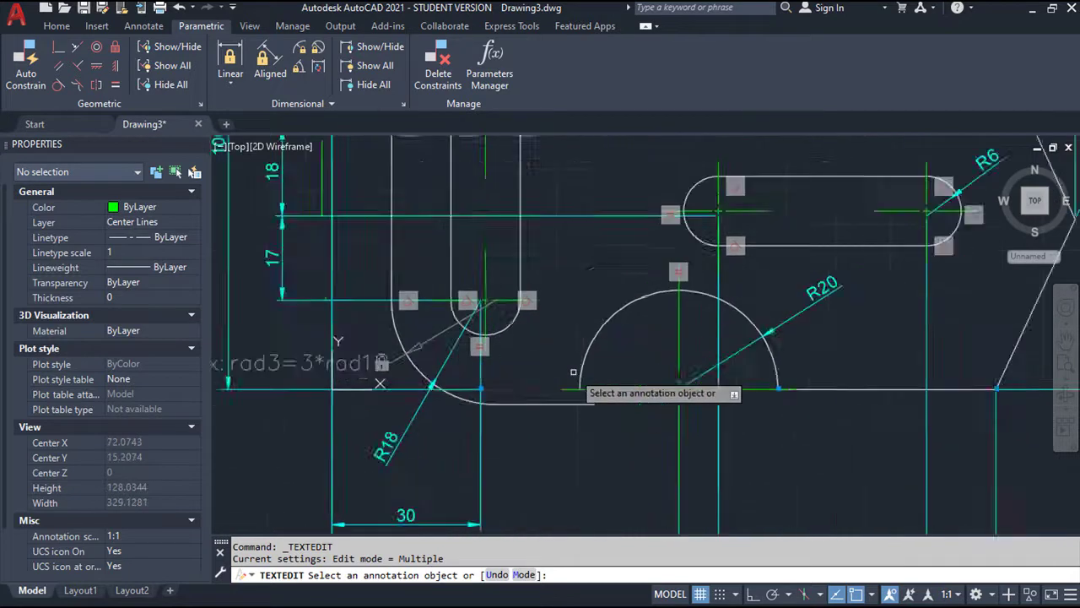
scroll(583, 393, up, 3)
scroll(593, 409, down, 2)
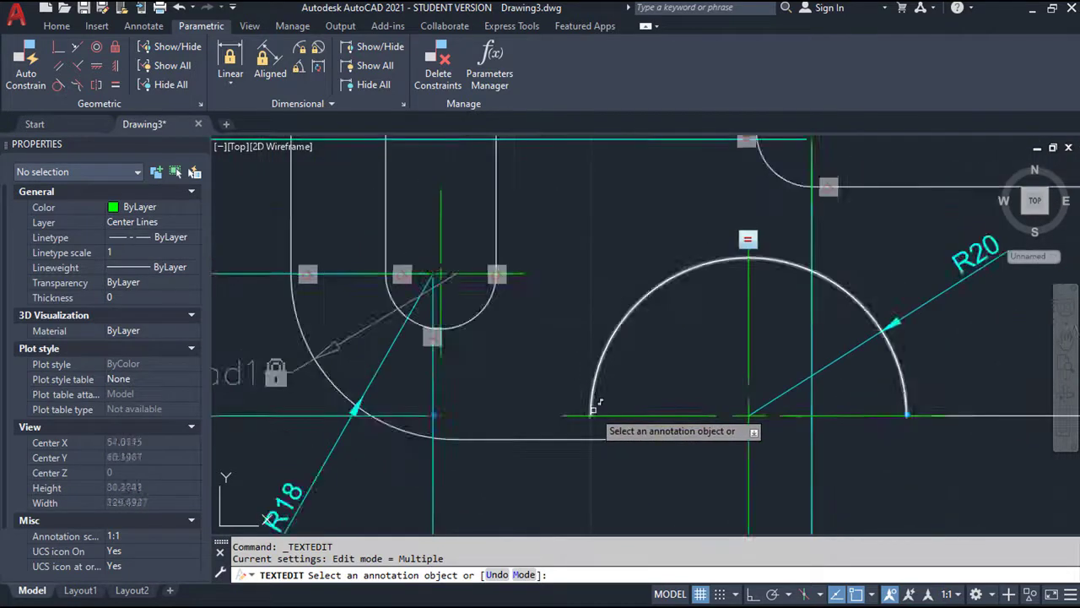
scroll(593, 409, down, 1)
scroll(593, 409, up, 2)
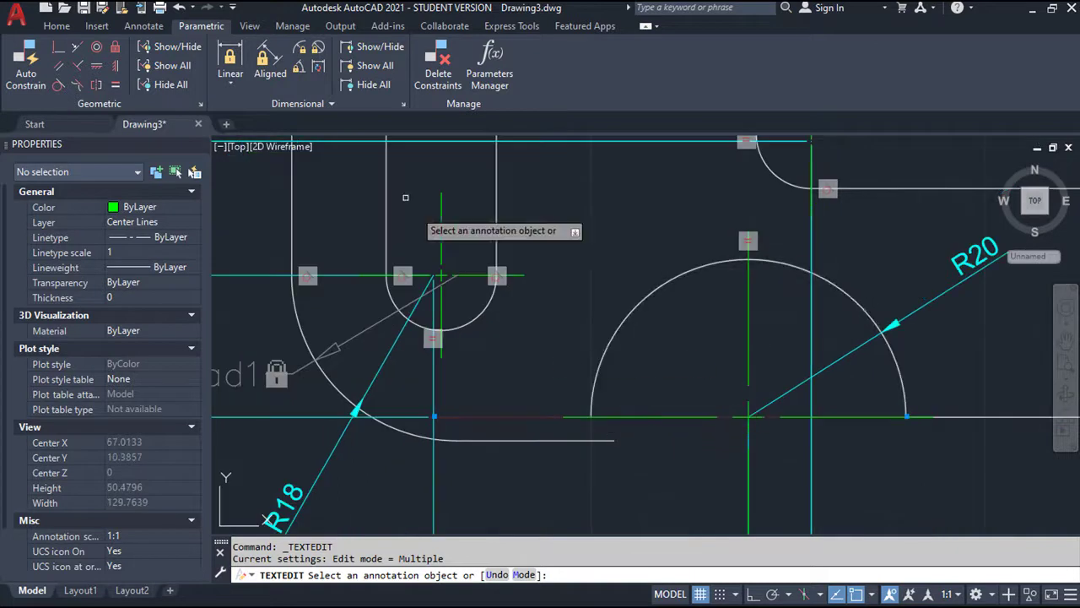
click(179, 8)
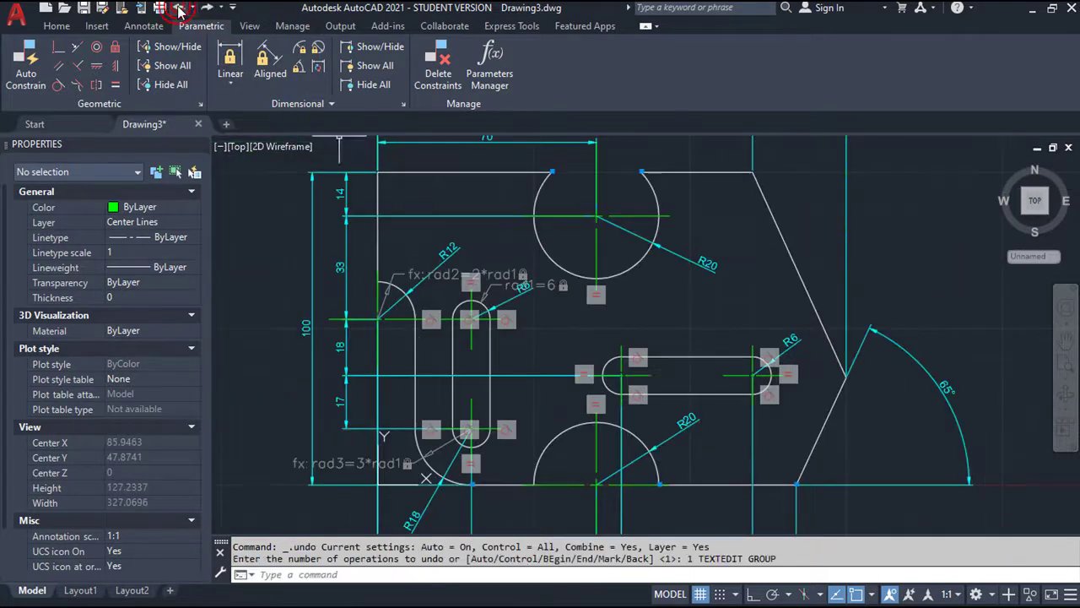
scroll(555, 430, up, 2)
scroll(557, 439, up, 1)
middle_drag(560, 446, 622, 244)
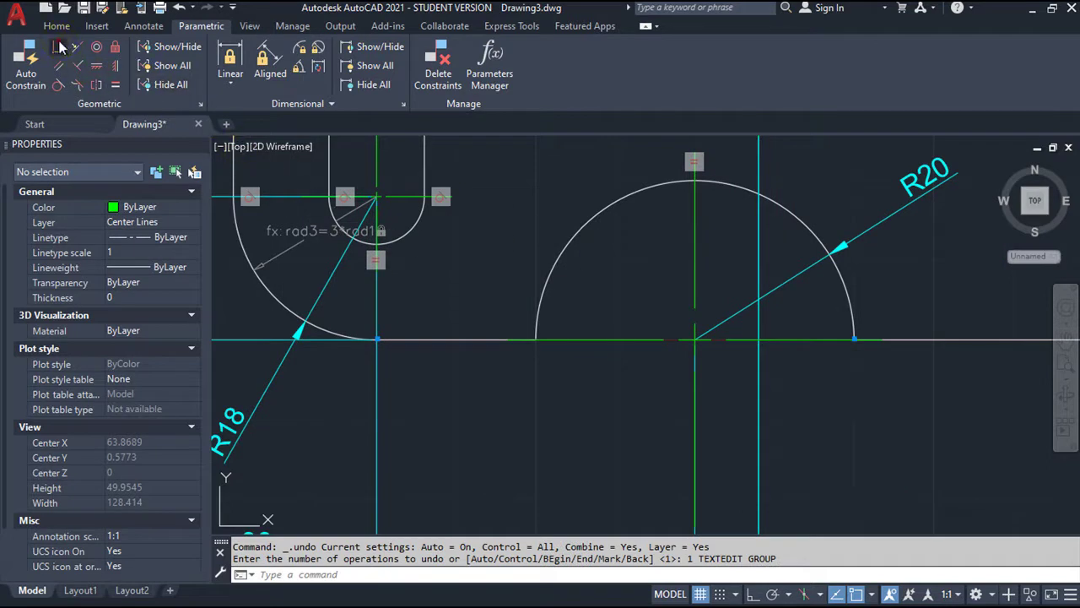
Make the R20 arc's left end coincident with the base line point beside it.
click(61, 47)
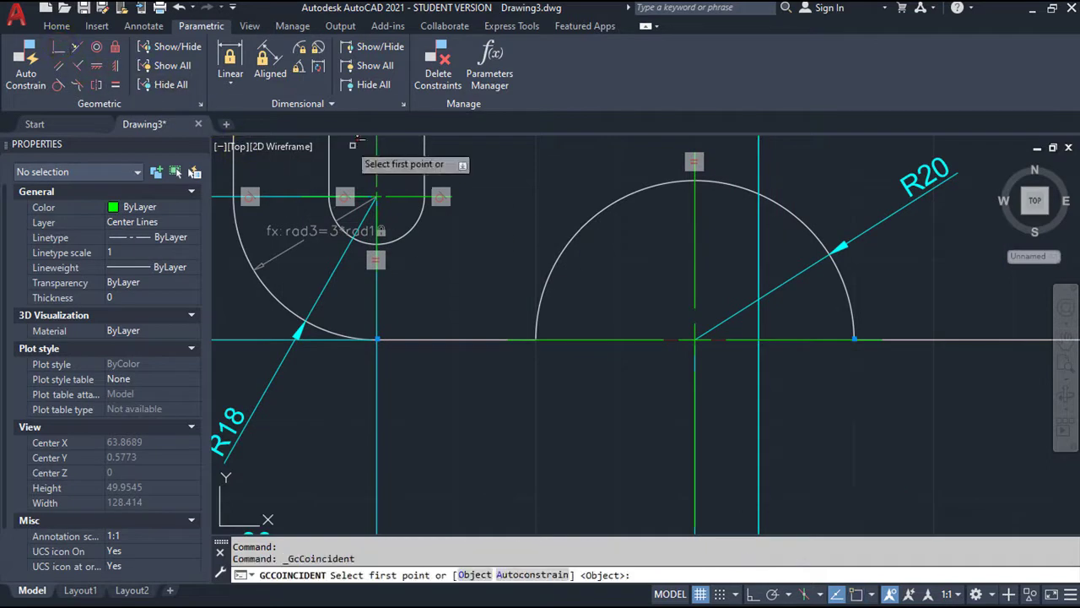
click(504, 331)
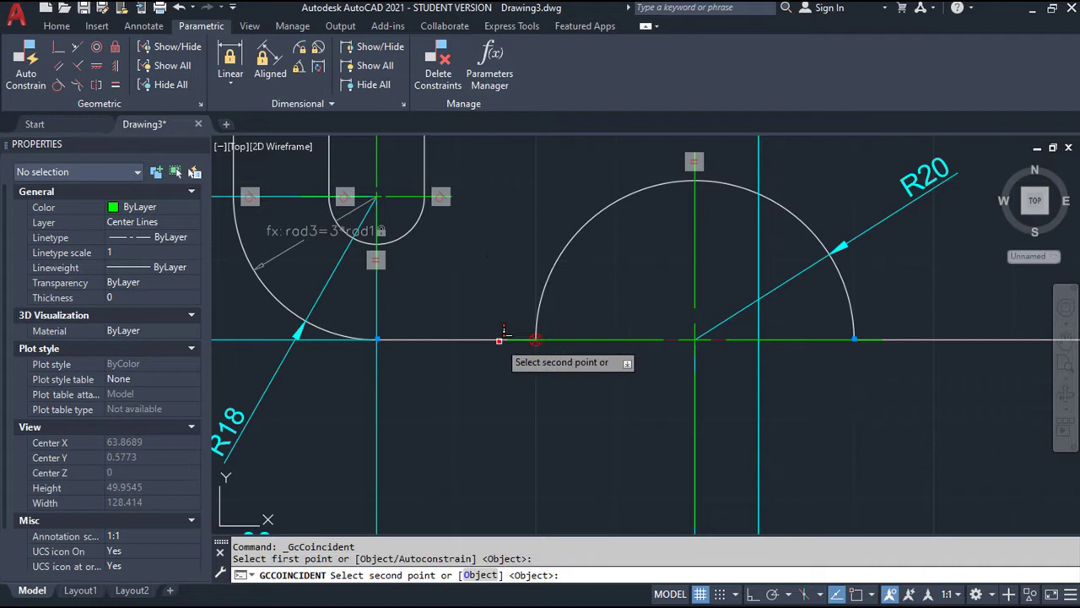
click(544, 297)
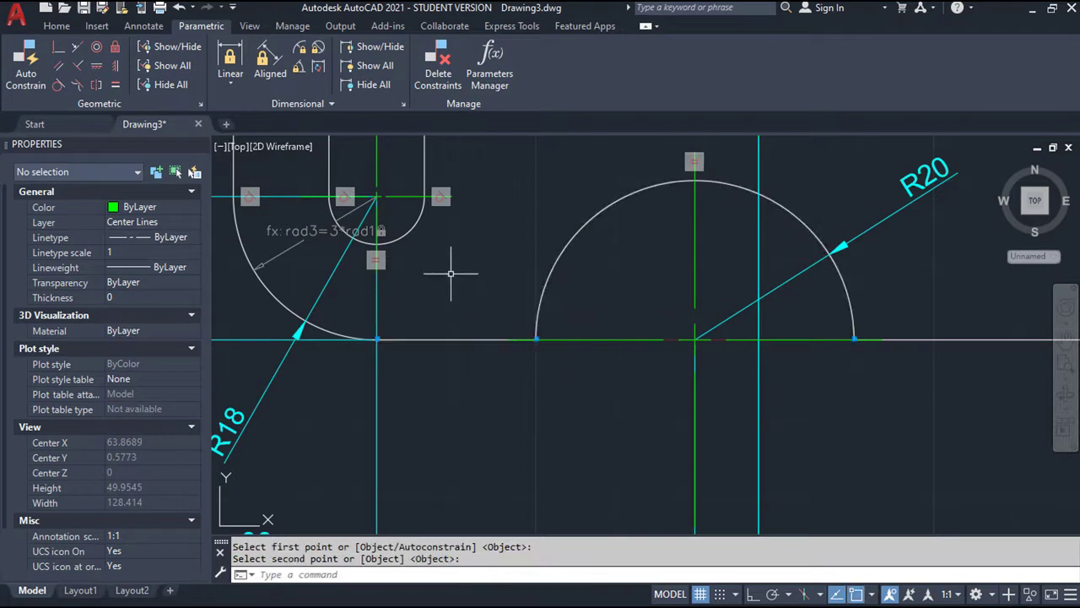
scroll(455, 274, down, 3)
scroll(459, 277, down, 2)
scroll(489, 316, up, 1)
scroll(506, 301, up, 2)
scroll(501, 284, up, 2)
scroll(502, 283, up, 1)
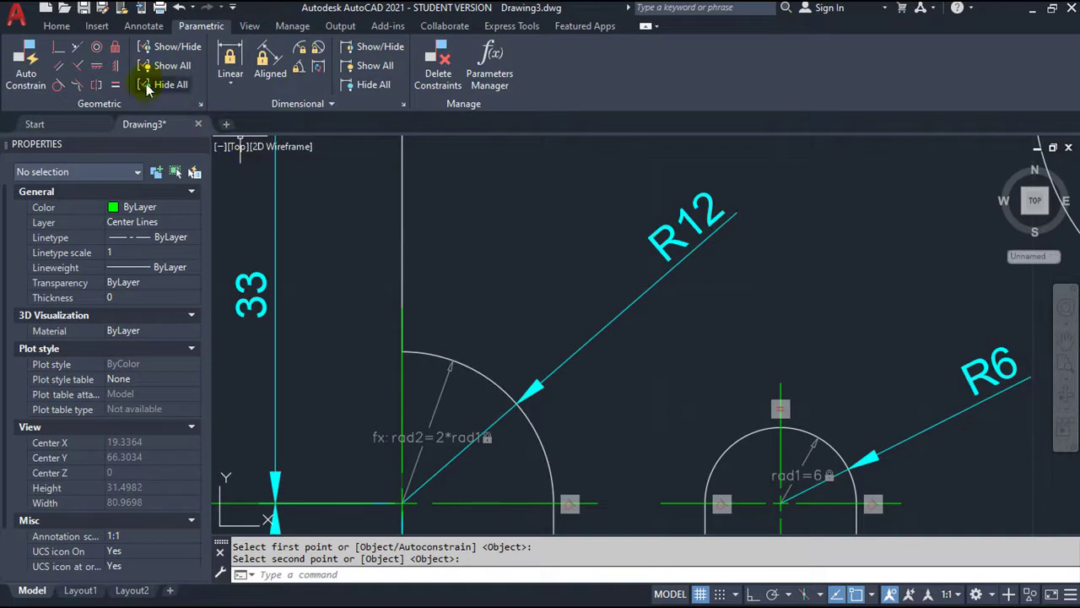
Join the R12 arc's top end to the vertical line above it.
click(60, 47)
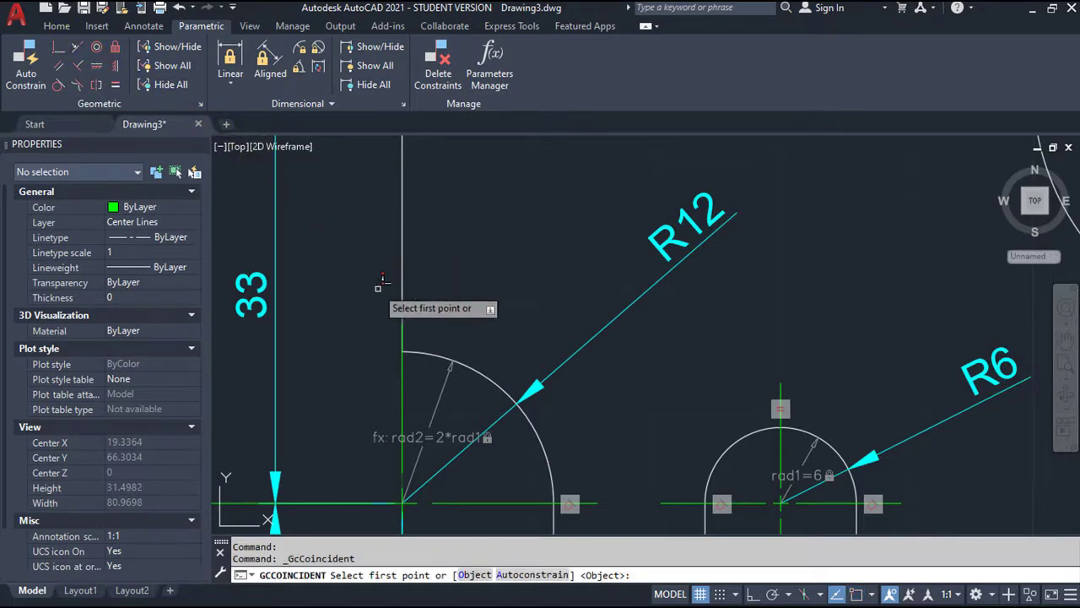
click(432, 342)
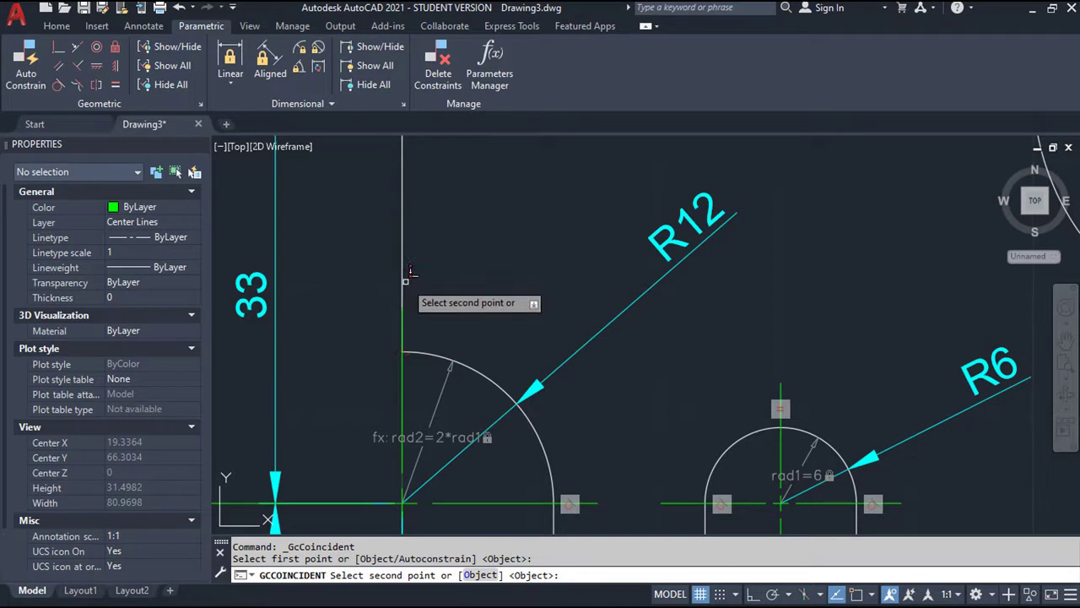
click(401, 281)
scroll(420, 285, up, 2)
scroll(419, 284, down, 2)
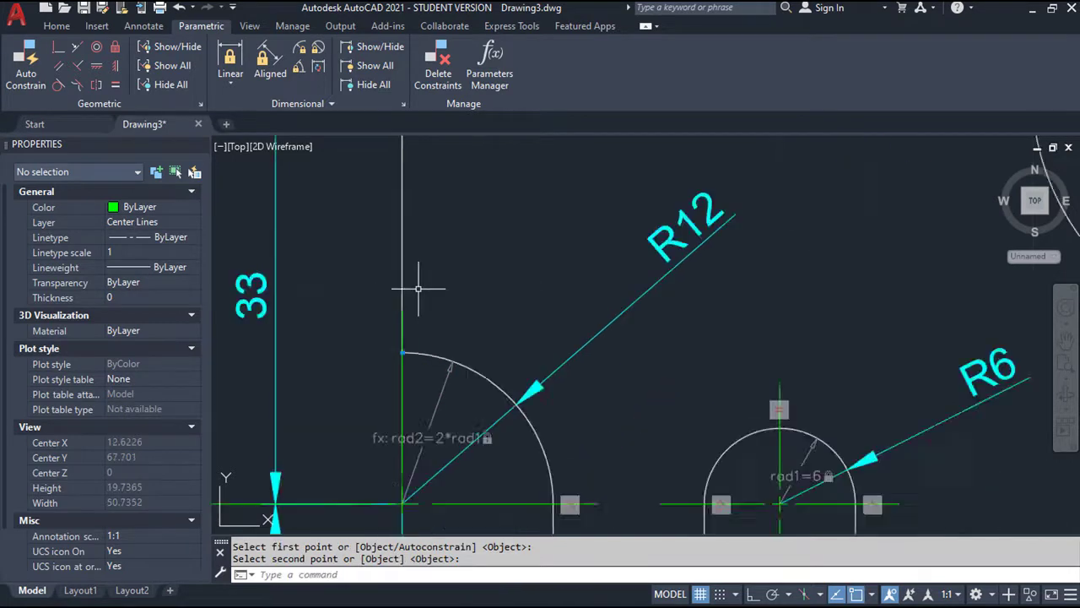
scroll(419, 284, down, 4)
scroll(658, 376, down, 2)
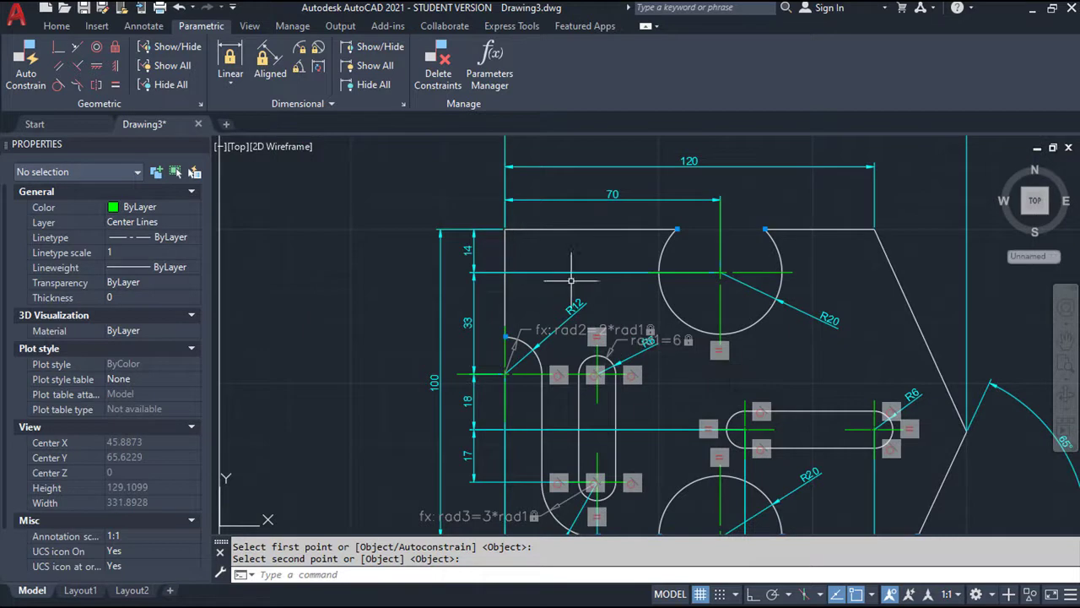
middle_drag(572, 280, 411, 225)
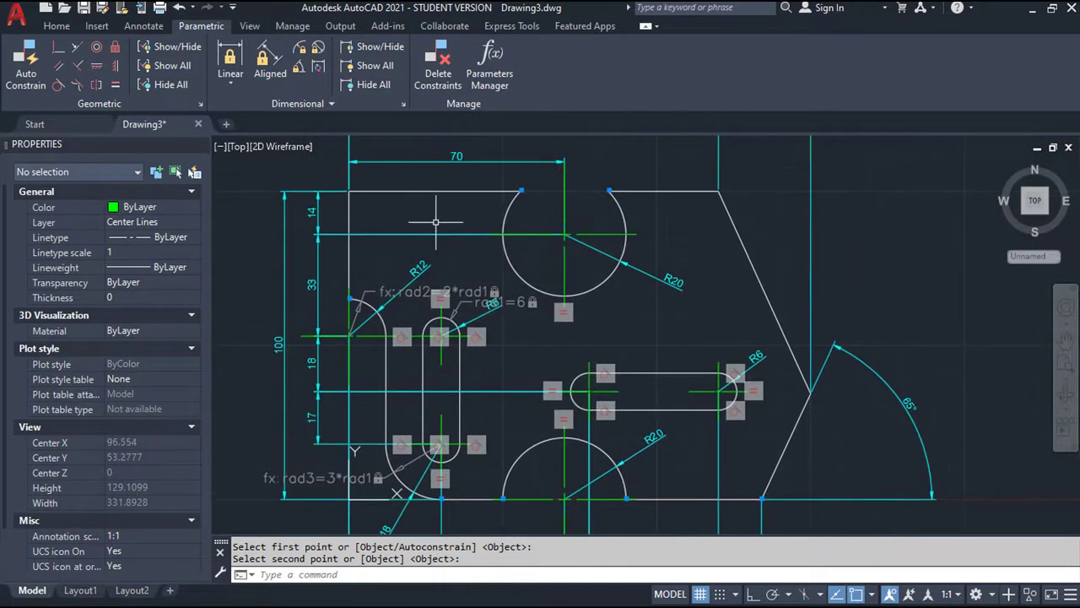
key(Escape)
click(299, 48)
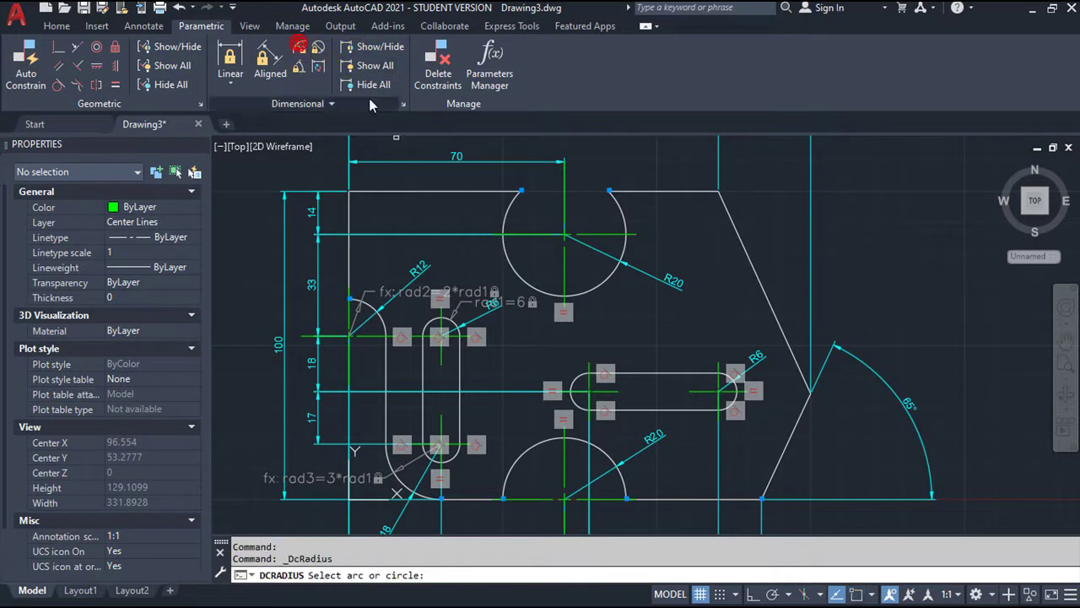
click(613, 275)
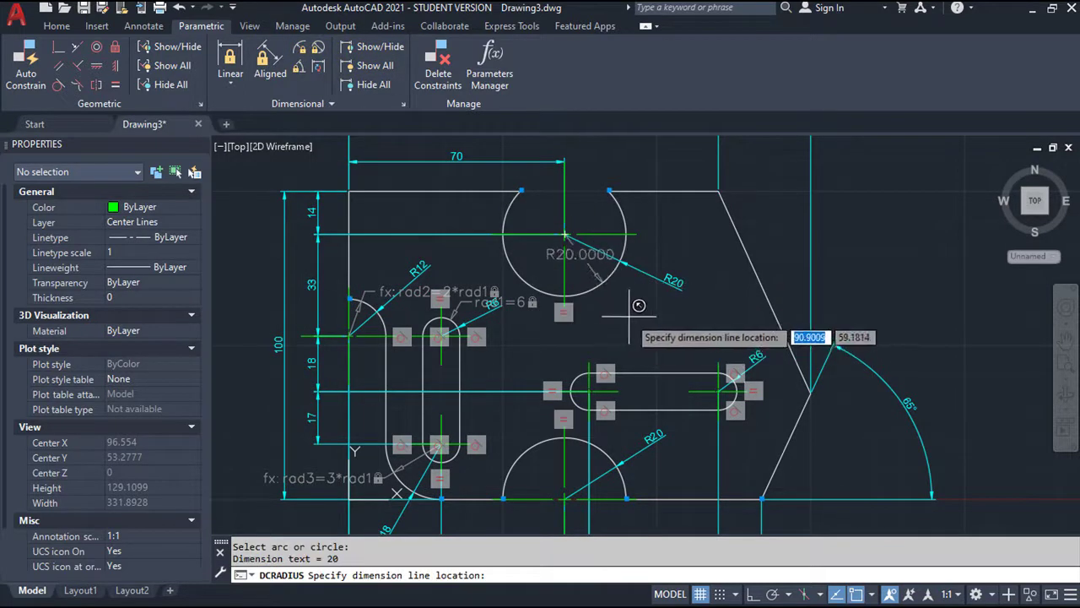
click(655, 329)
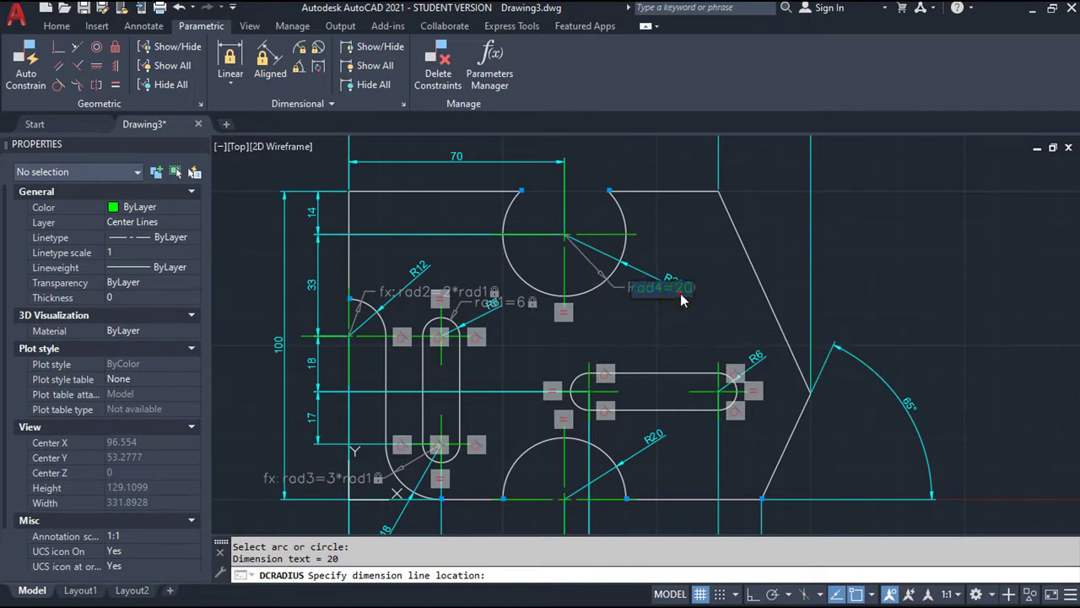
text(25)
key(Return)
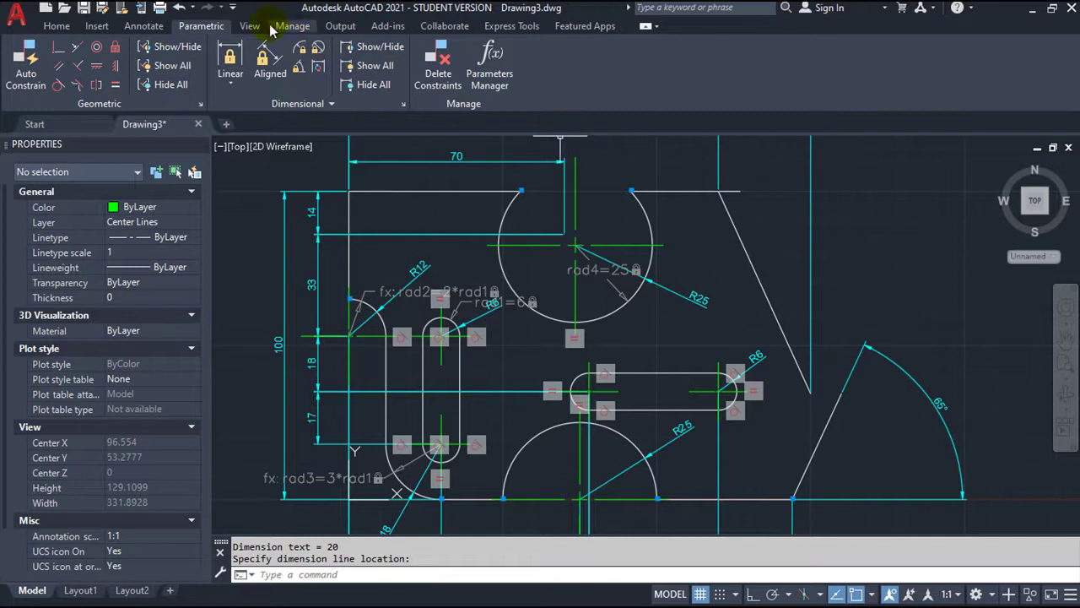
click(180, 10)
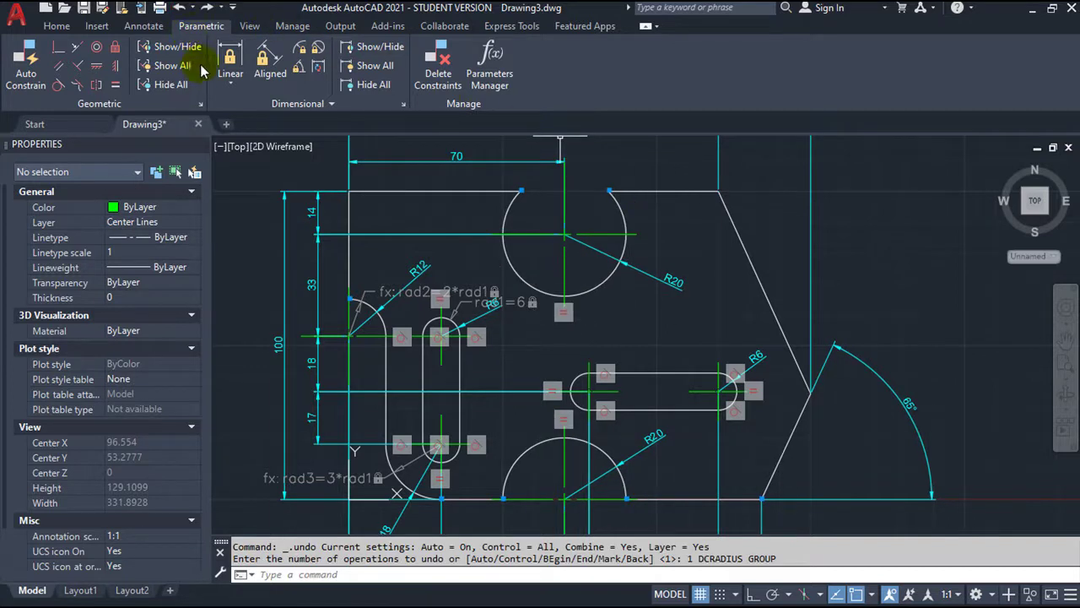
Join the slanted line's top end to the top line's right endpoint.
click(58, 49)
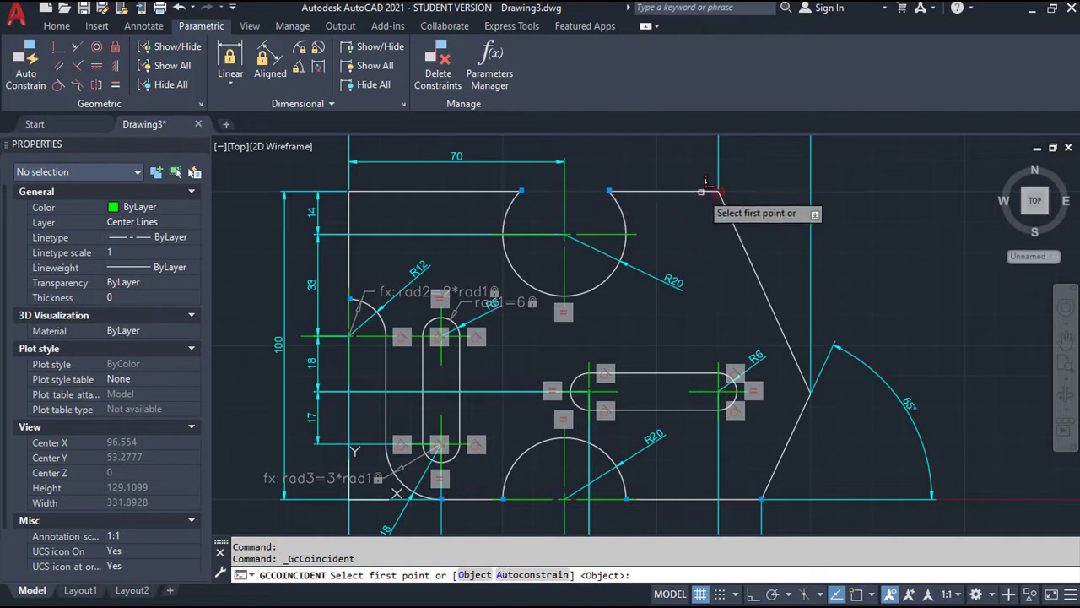
click(714, 192)
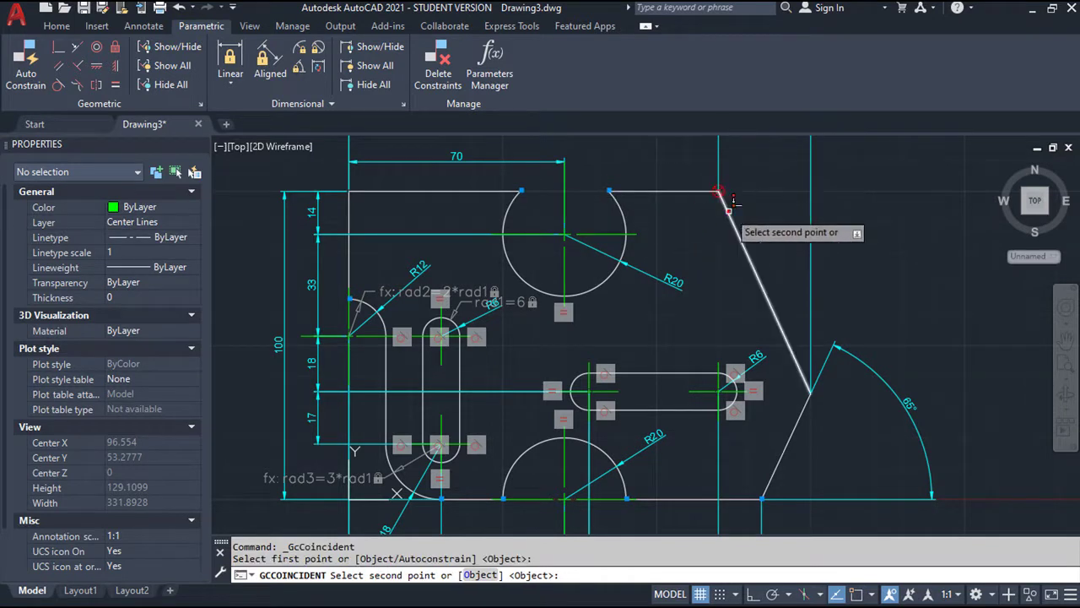
click(731, 203)
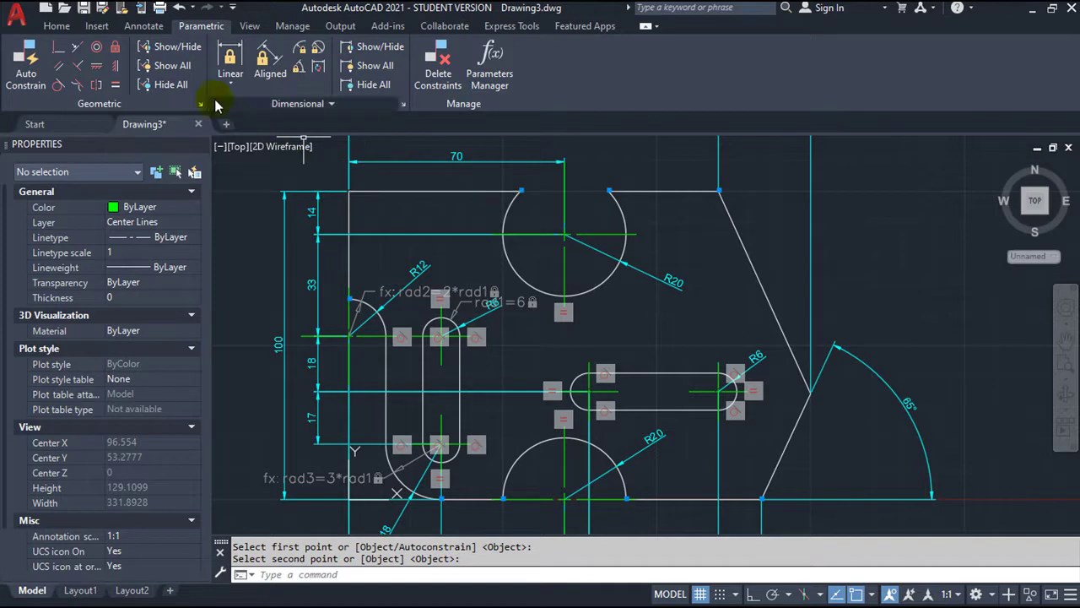
Make the lower and upper slanted lines' ends coincide, redoing the constraint after an undo.
click(59, 51)
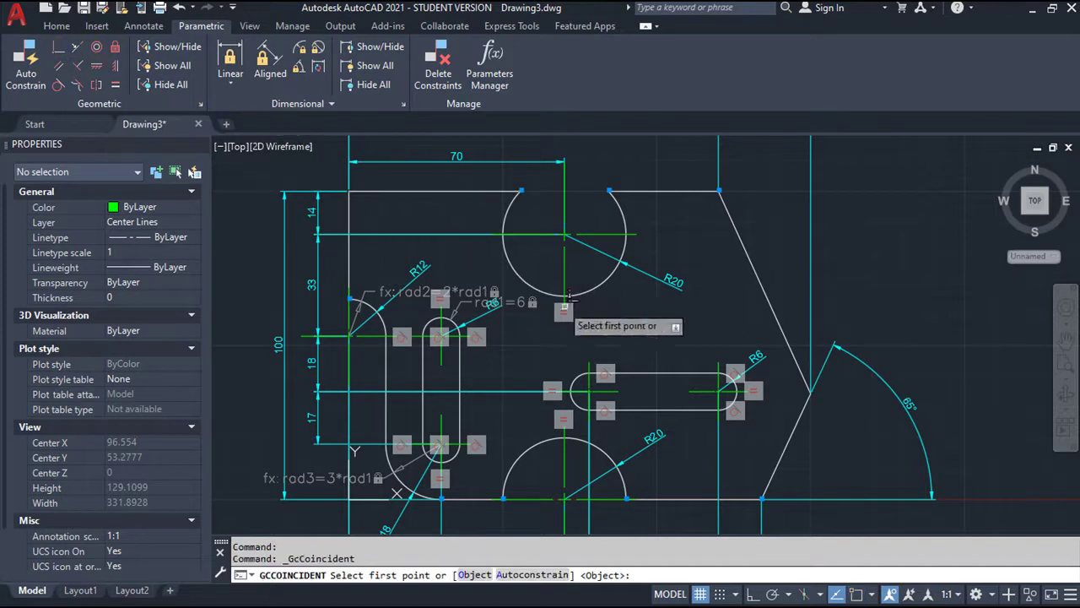
click(786, 335)
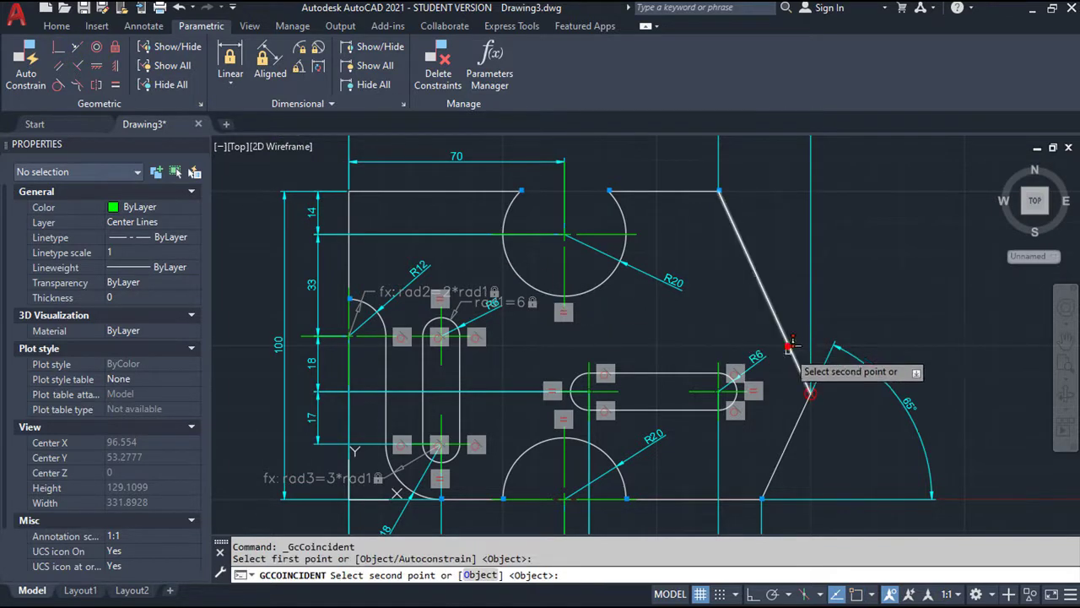
click(800, 411)
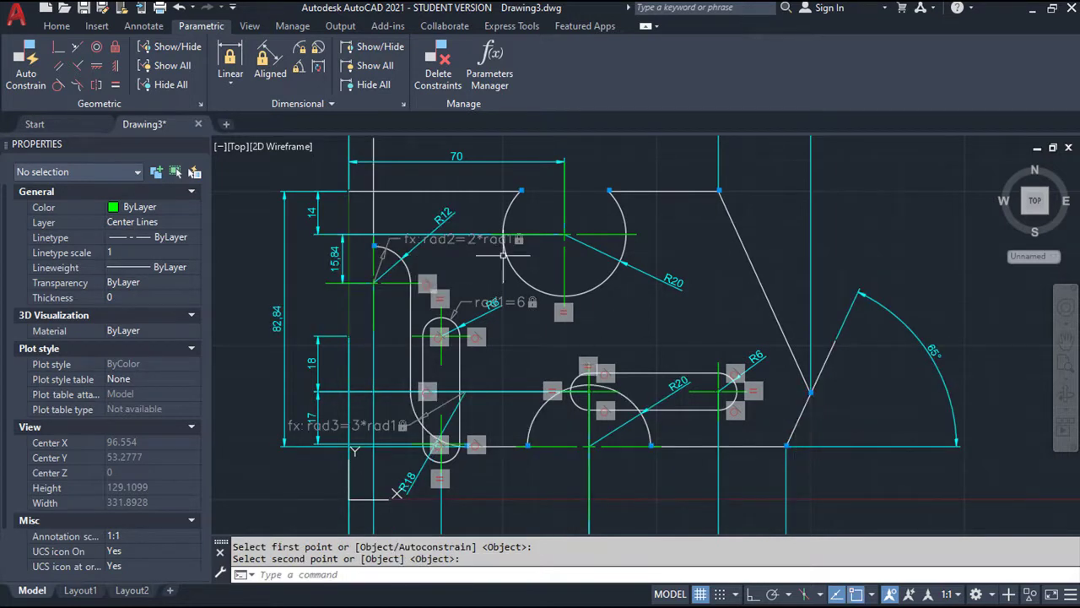
click(178, 7)
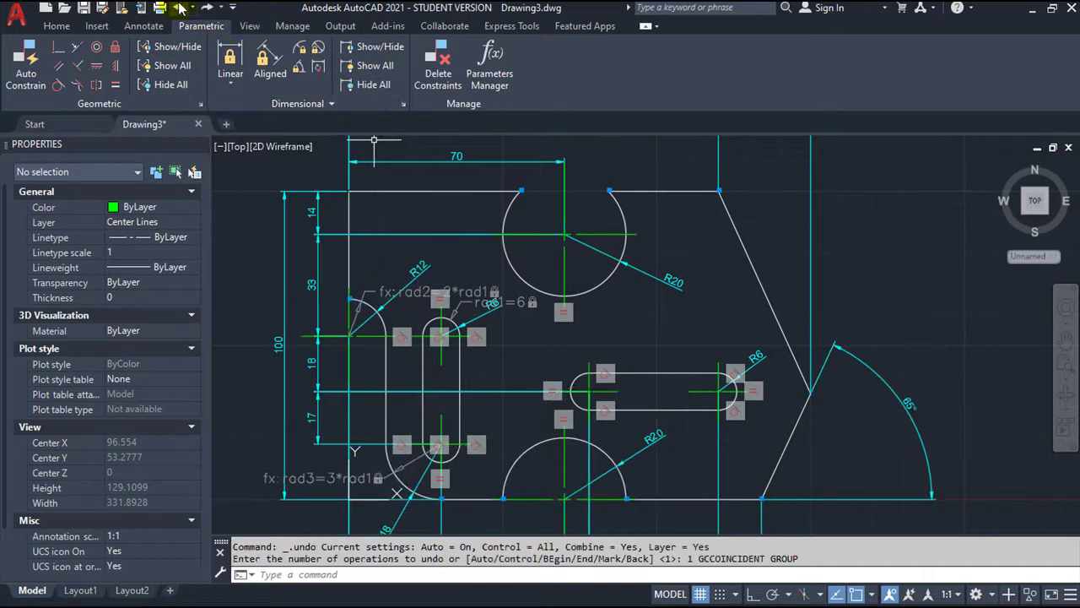
click(76, 48)
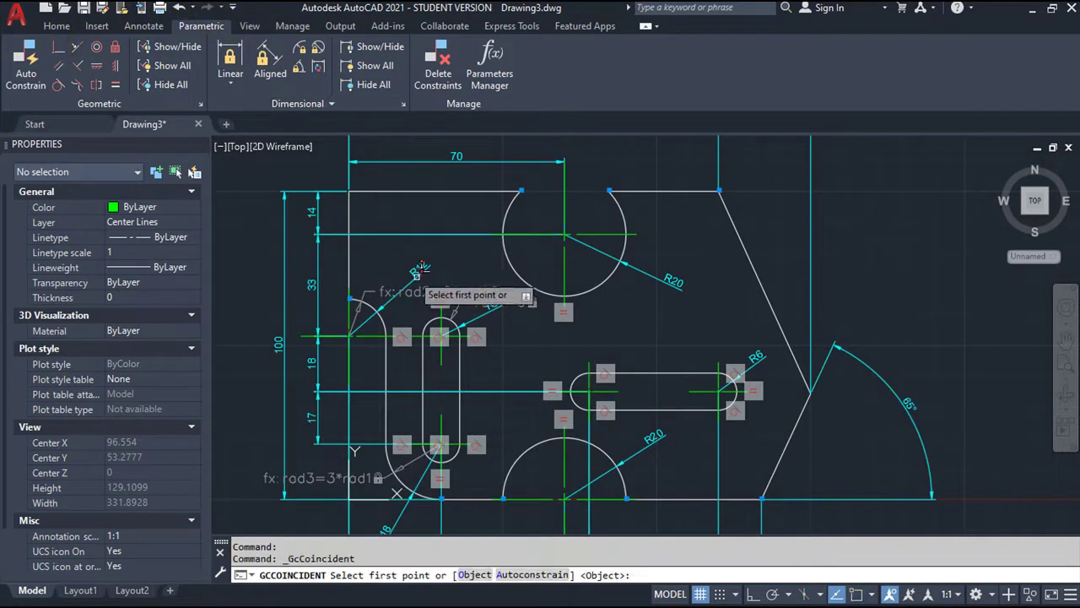
click(795, 407)
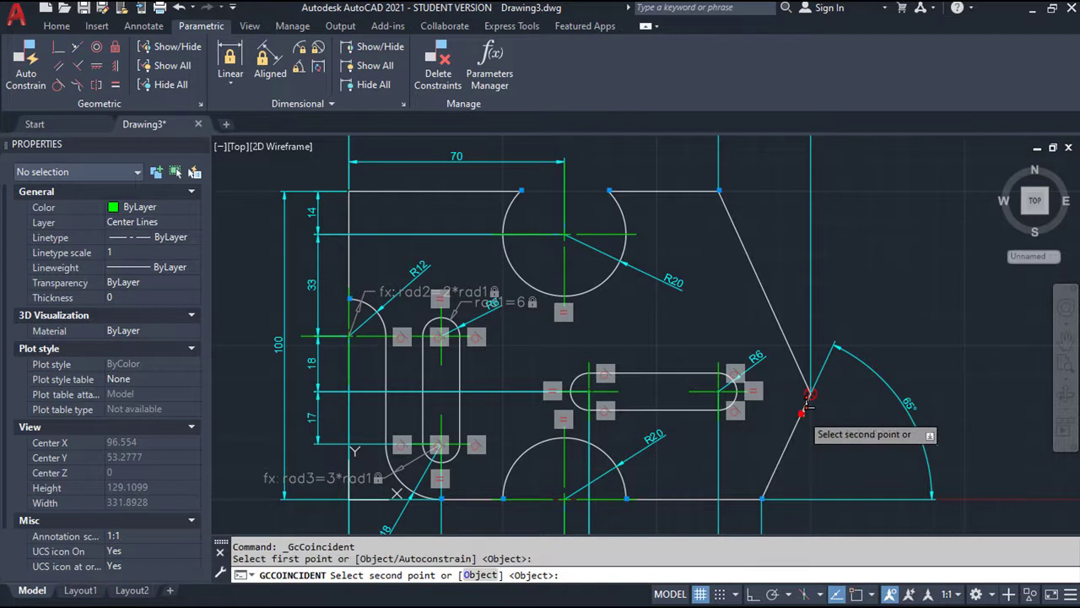
click(800, 364)
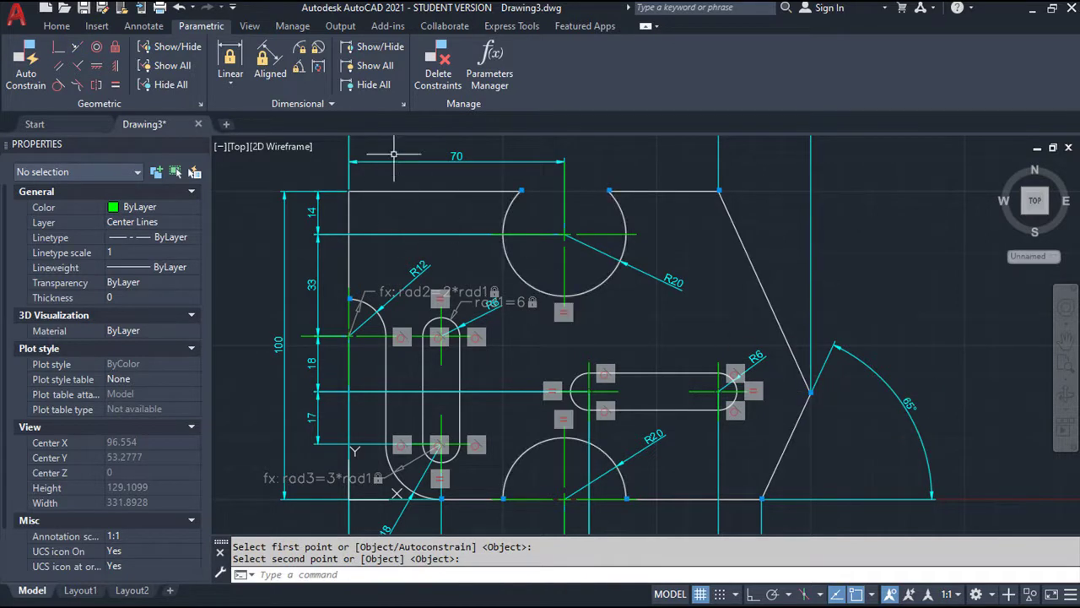
Constrain the upper circle's radius to 25 (rad4), enlarging both large arcs to R25.
click(300, 49)
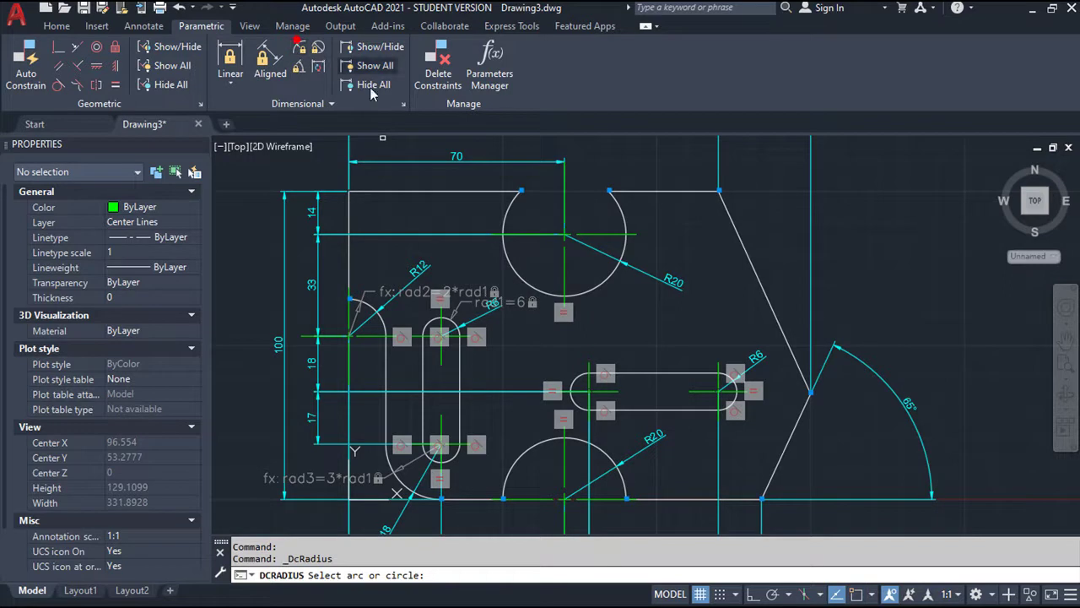
click(605, 280)
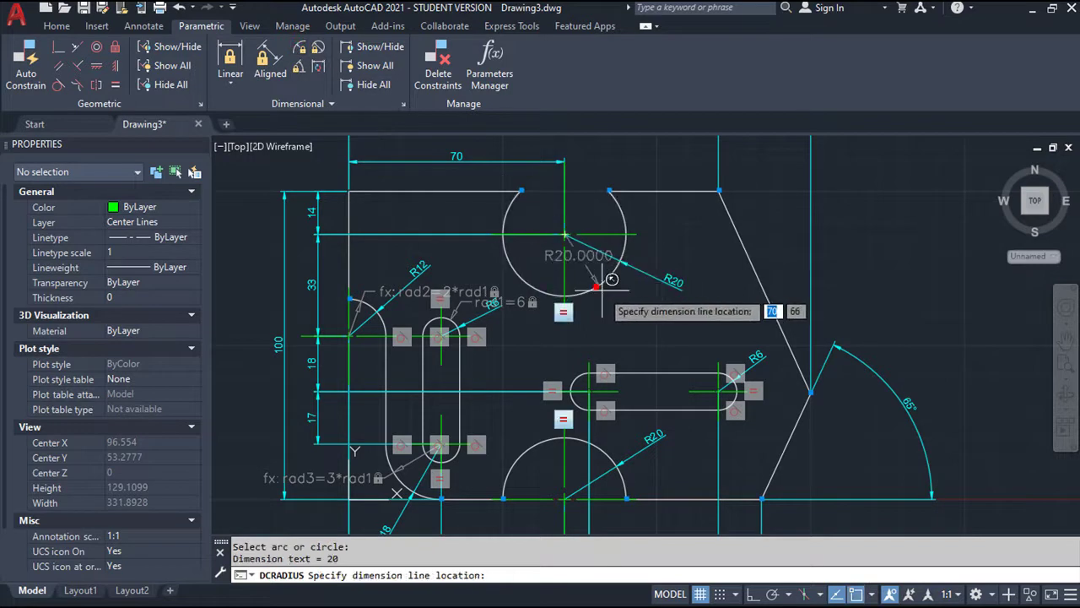
click(666, 317)
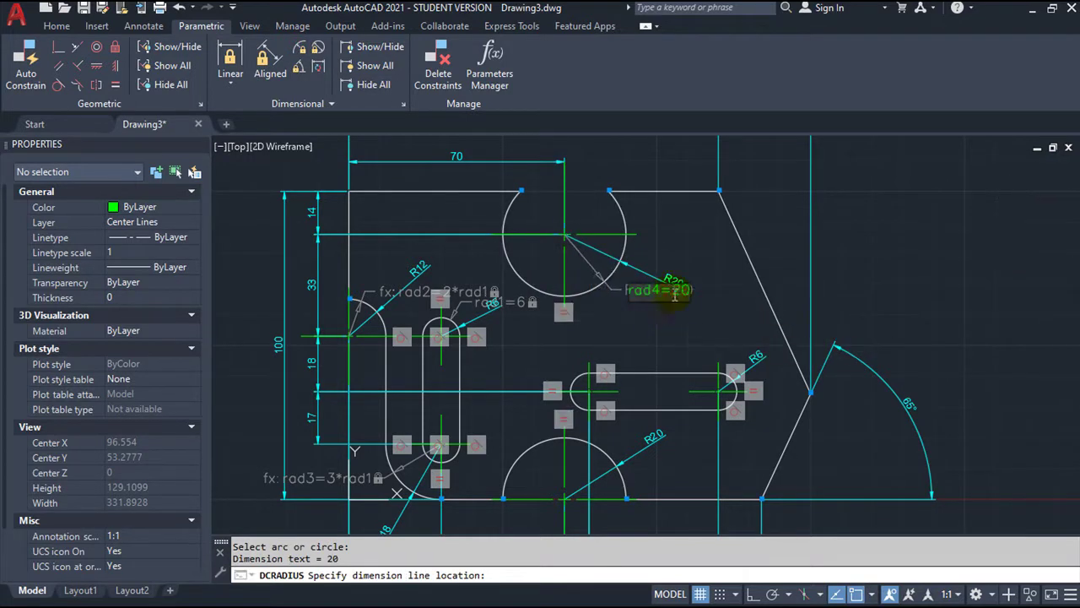
text(25)
key(Return)
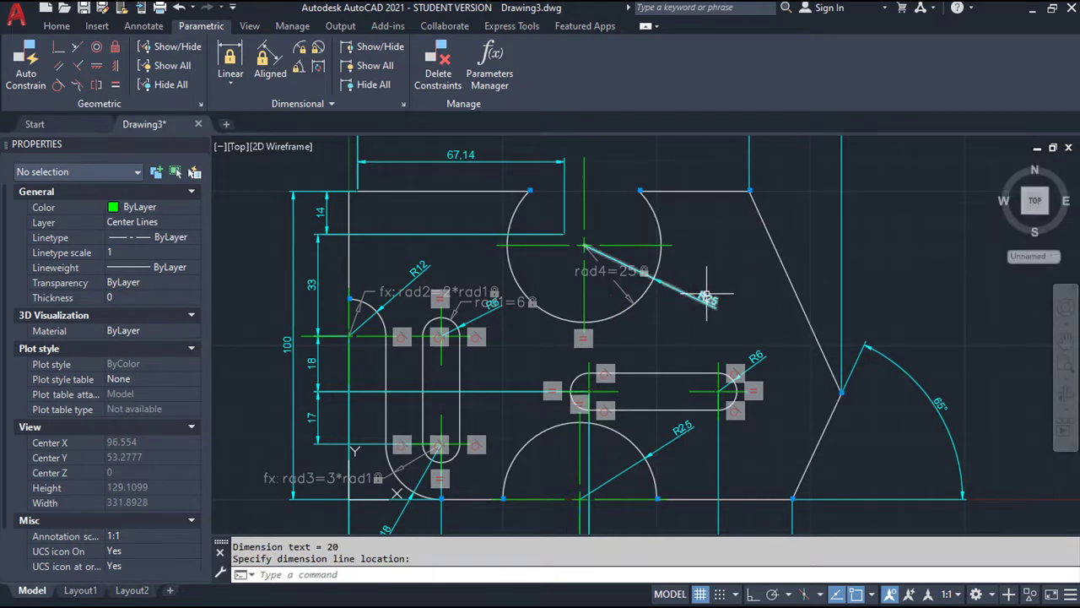
click(703, 295)
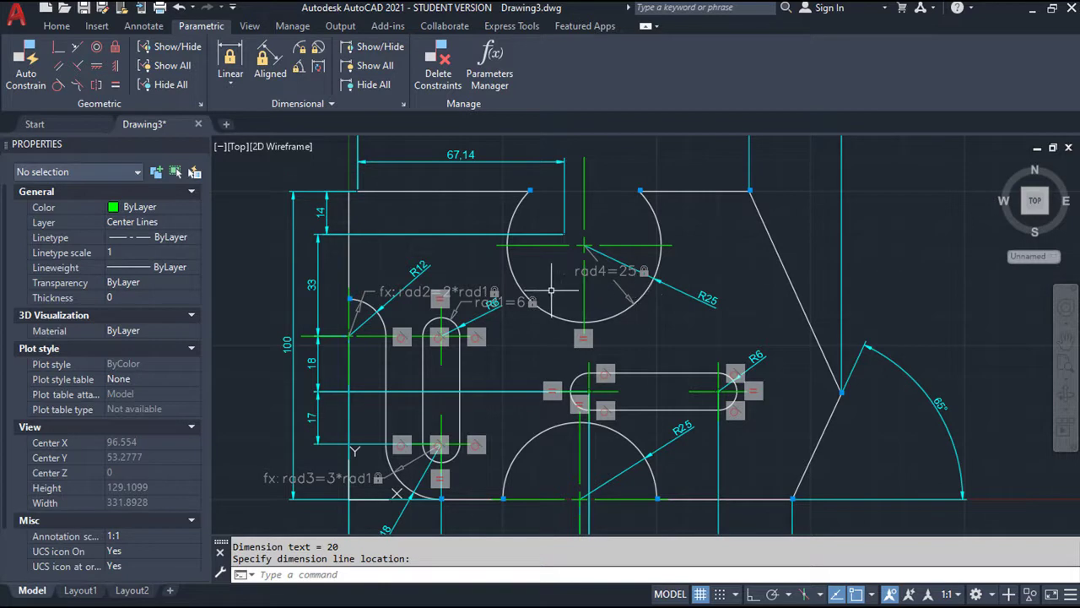
click(526, 303)
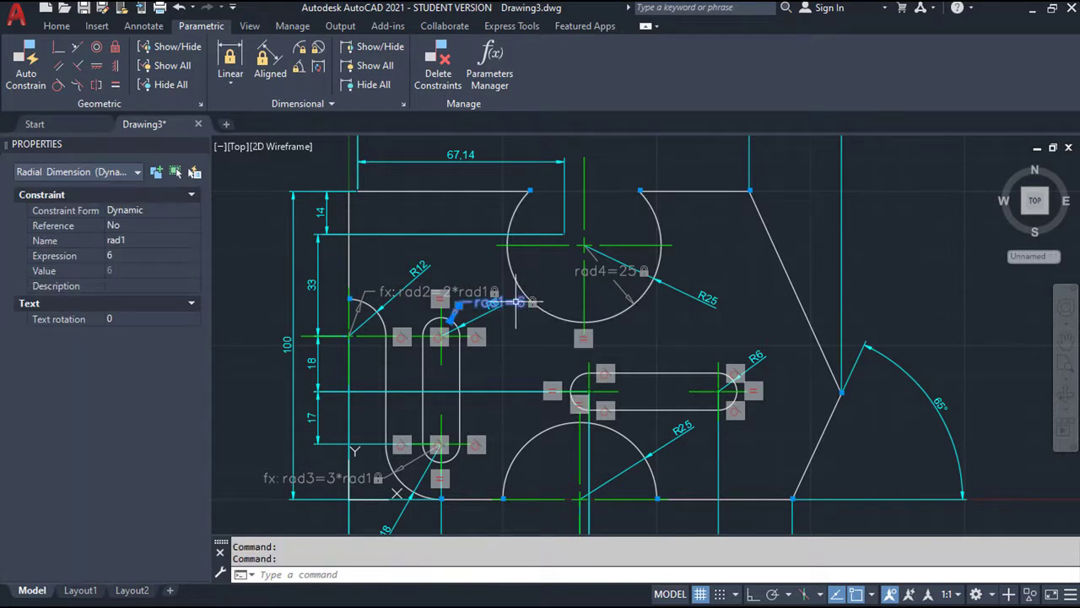
Try rad1 at 7 to check the geometry, then undo it back to 6.
key(Escape)
key(Escape)
scroll(516, 303, up, 4)
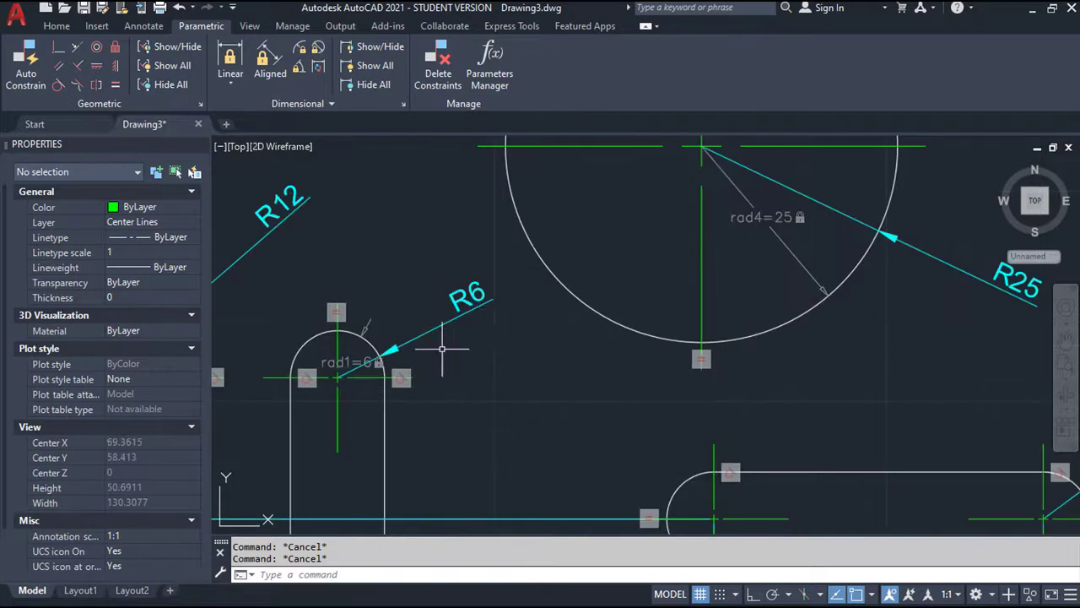
scroll(441, 347, down, 4)
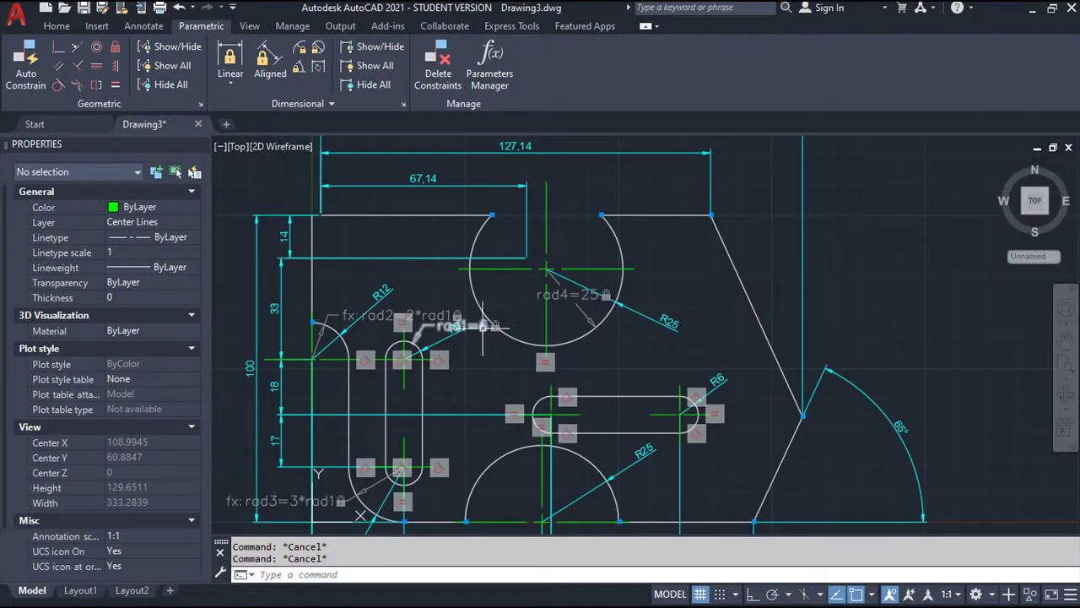
double_click(486, 329)
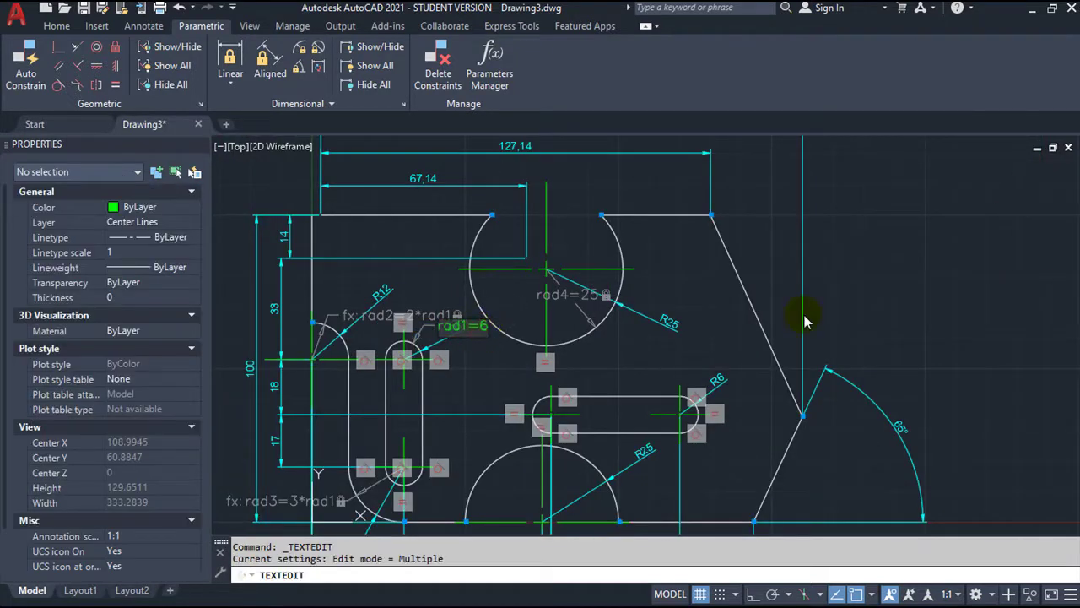
text(7)
click(804, 319)
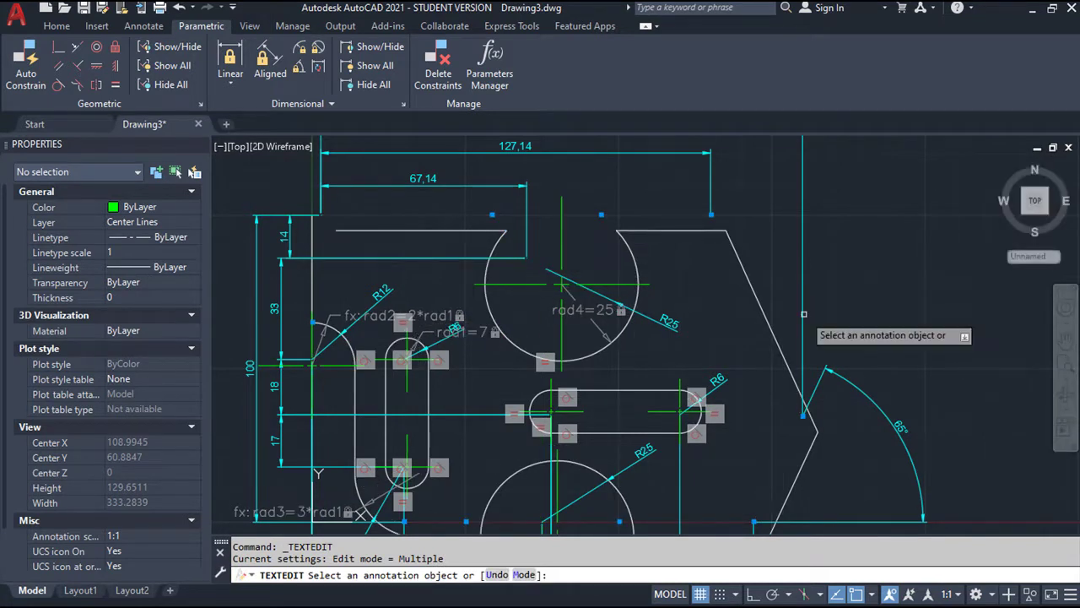
mouse_move(611, 320)
middle_down()
mouse_move(622, 211)
mouse_move(621, 313)
middle_up()
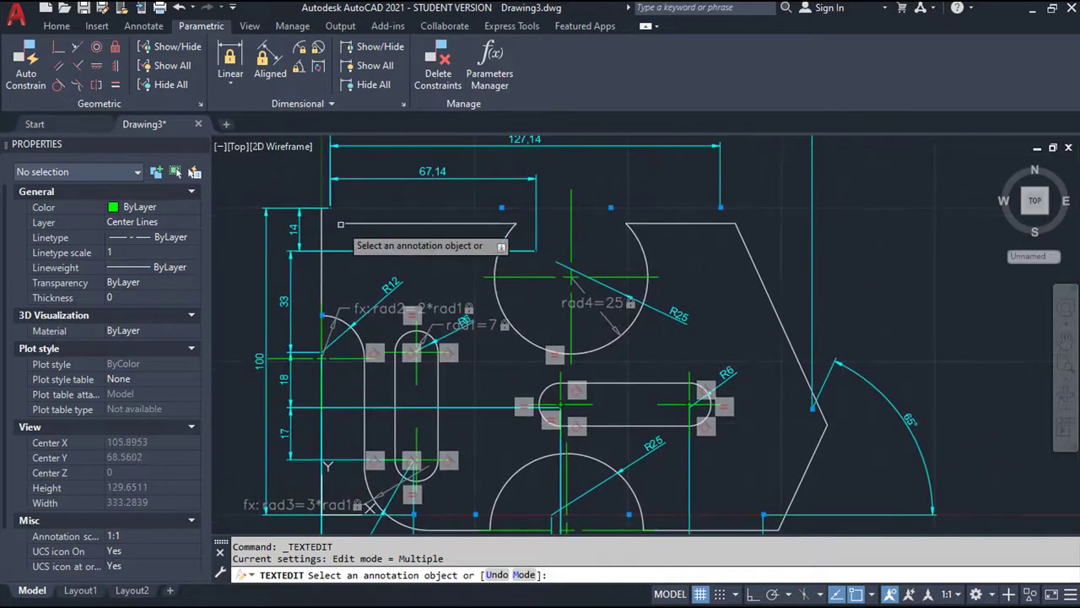
click(179, 7)
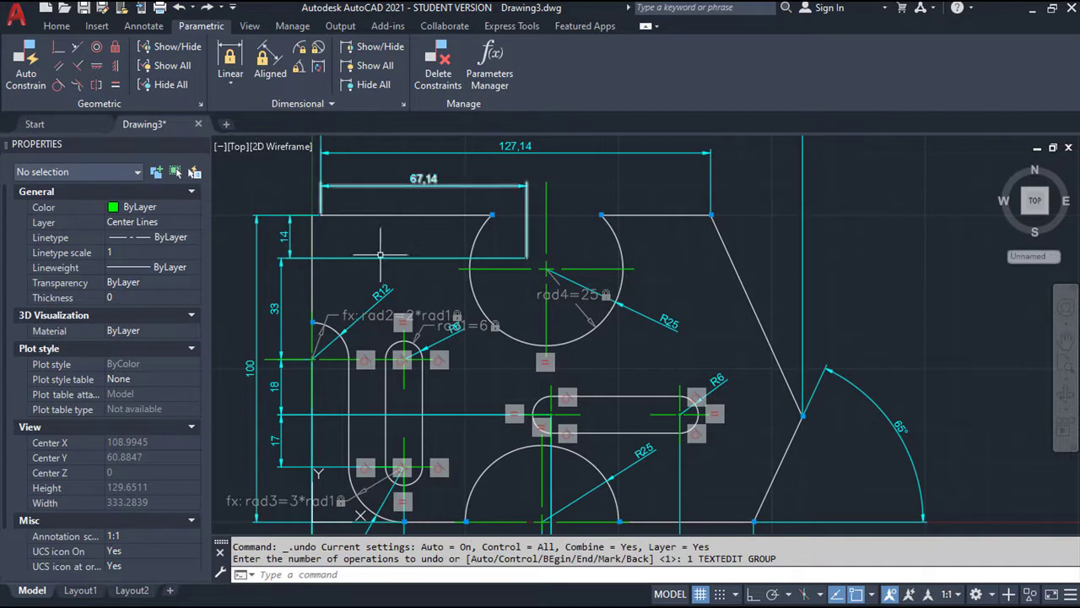
Zoom to the plate's top-left corner and start a coincident constraint there.
scroll(357, 229, up, 3)
scroll(315, 229, up, 2)
middle_drag(316, 229, 532, 265)
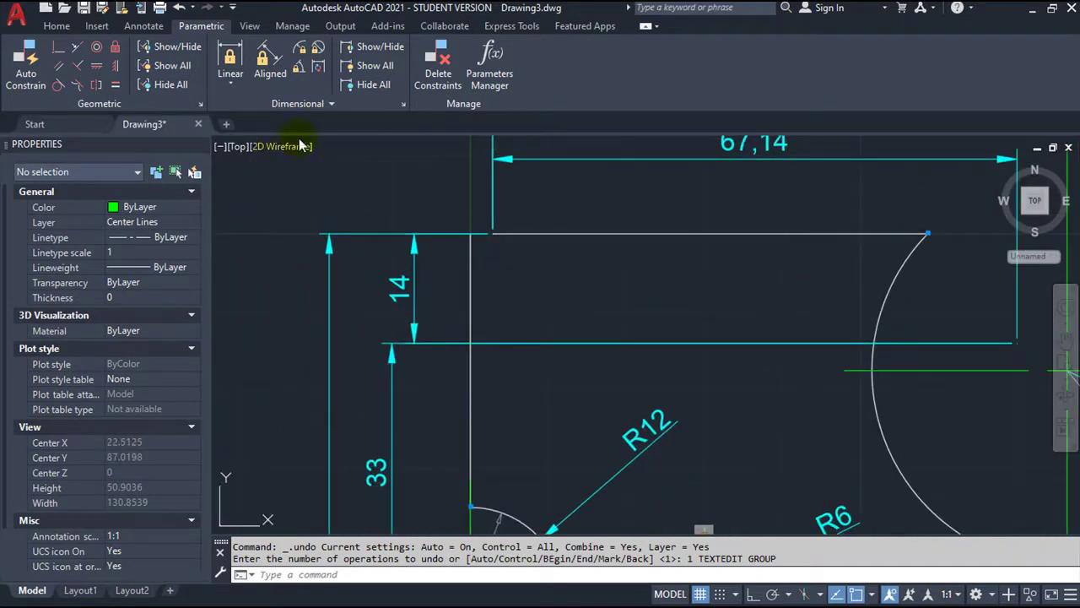
click(54, 49)
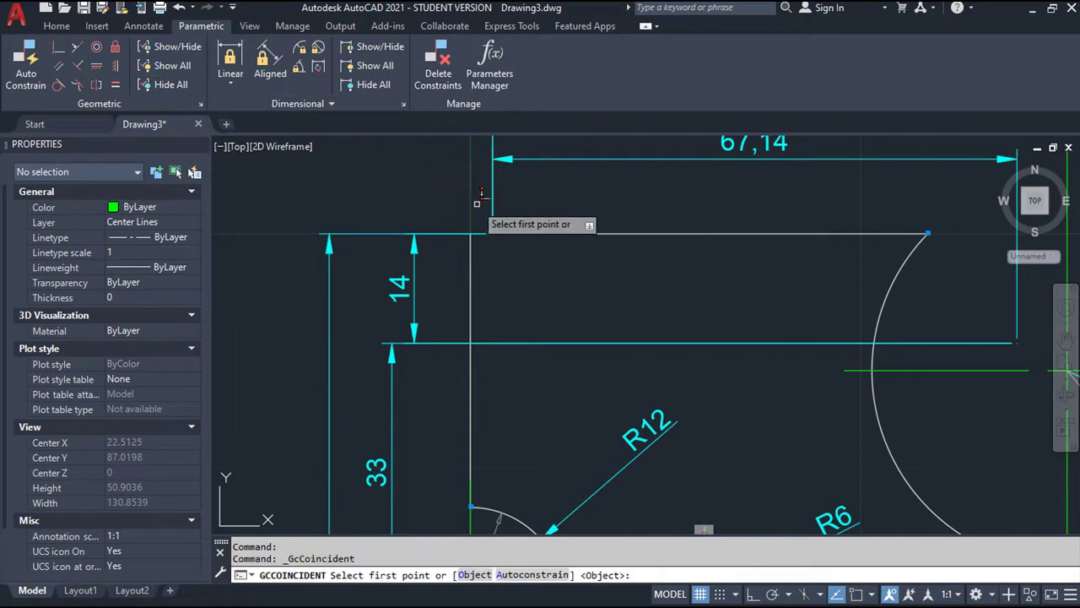
click(493, 234)
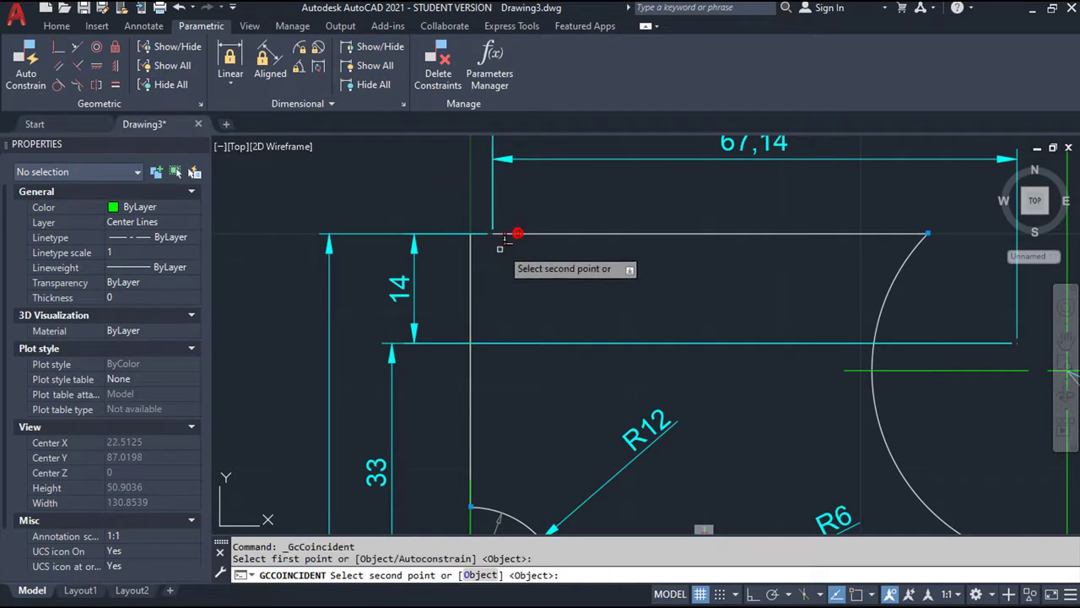
click(469, 258)
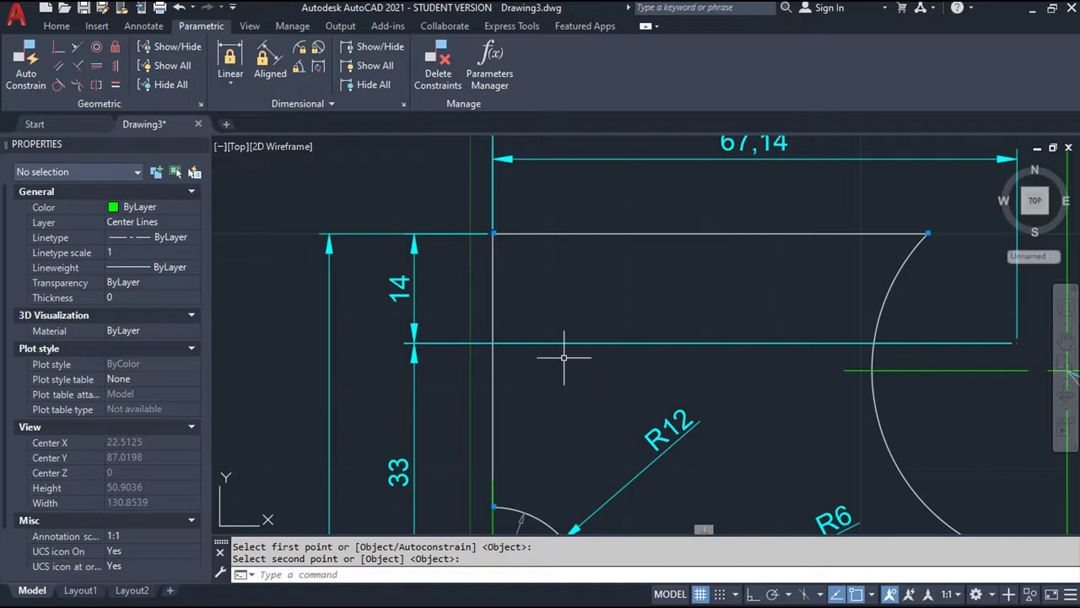
scroll(563, 357, down, 2)
scroll(565, 362, up, 2)
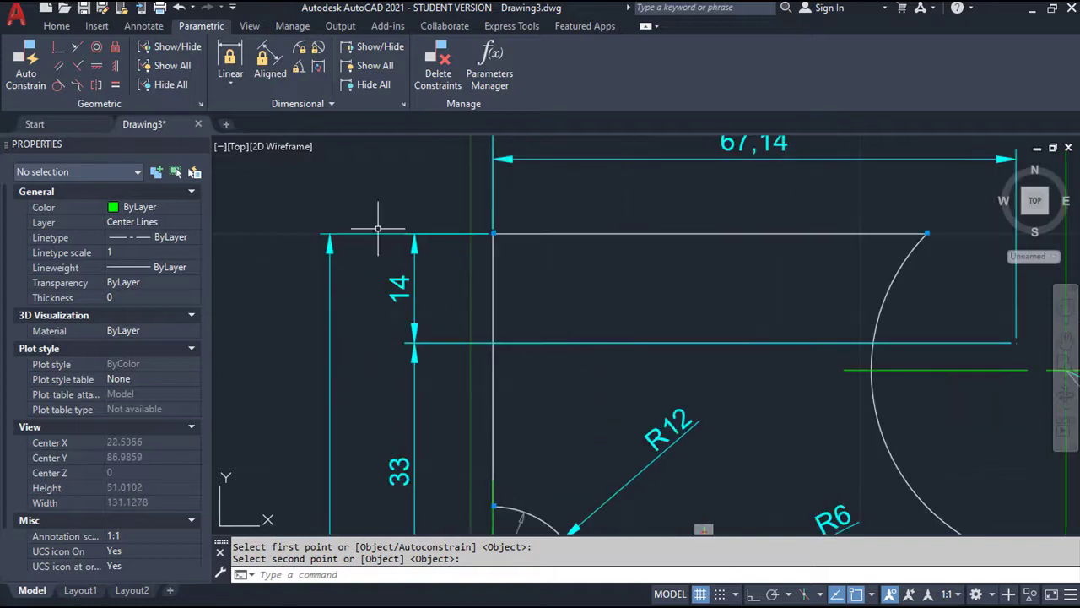
click(178, 7)
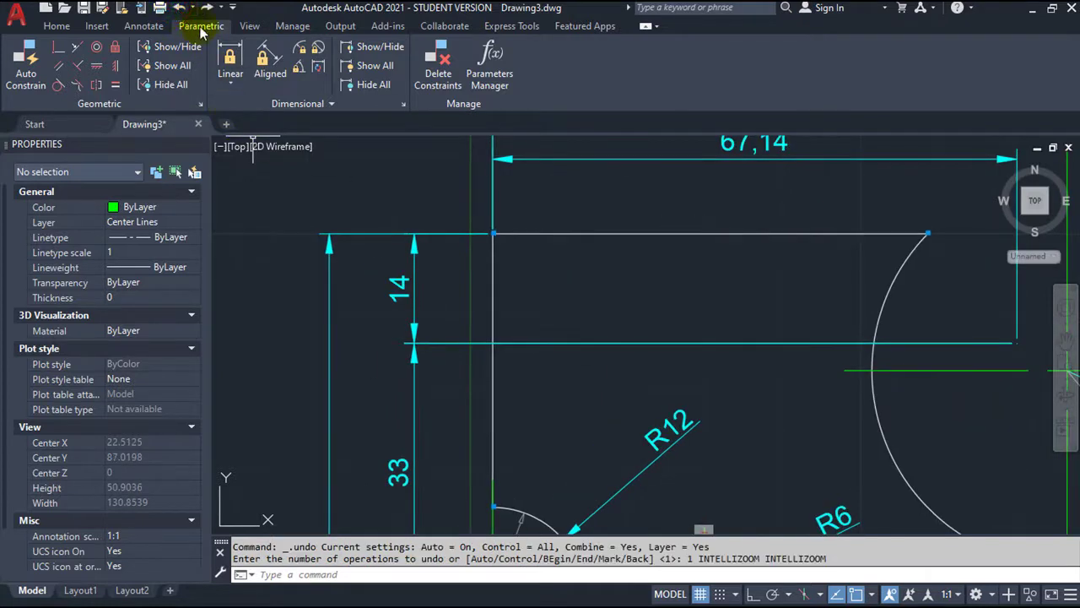
click(179, 8)
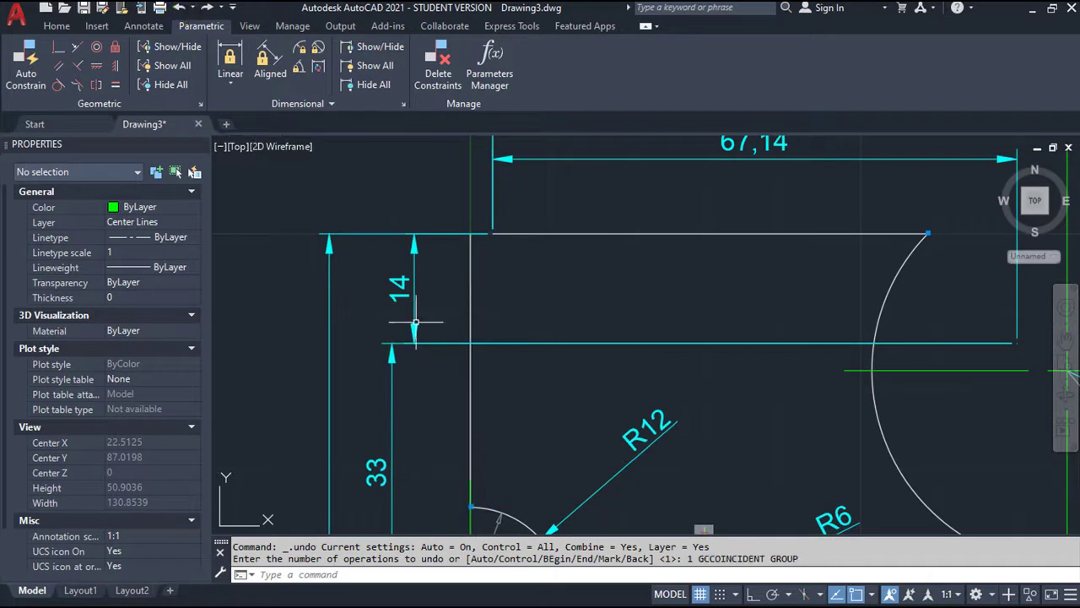
middle_drag(415, 316, 381, 17)
scroll(438, 236, down, 2)
mouse_move(501, 350)
middle_down()
mouse_move(557, 221)
mouse_move(552, 337)
middle_up()
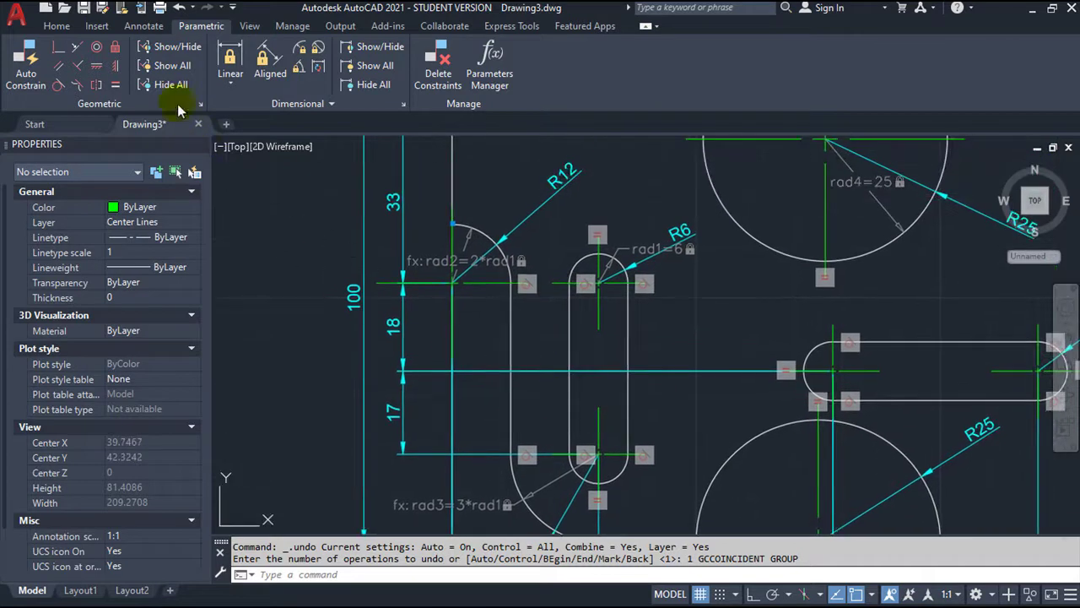
Fix the R12 arc's centre point in place.
click(115, 47)
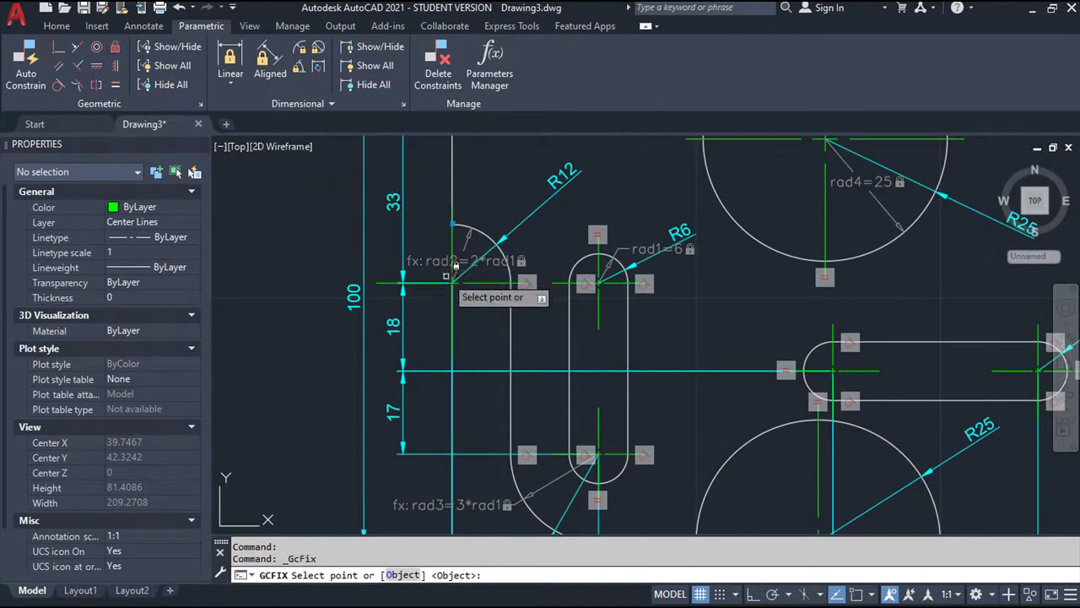
scroll(464, 331, down, 5)
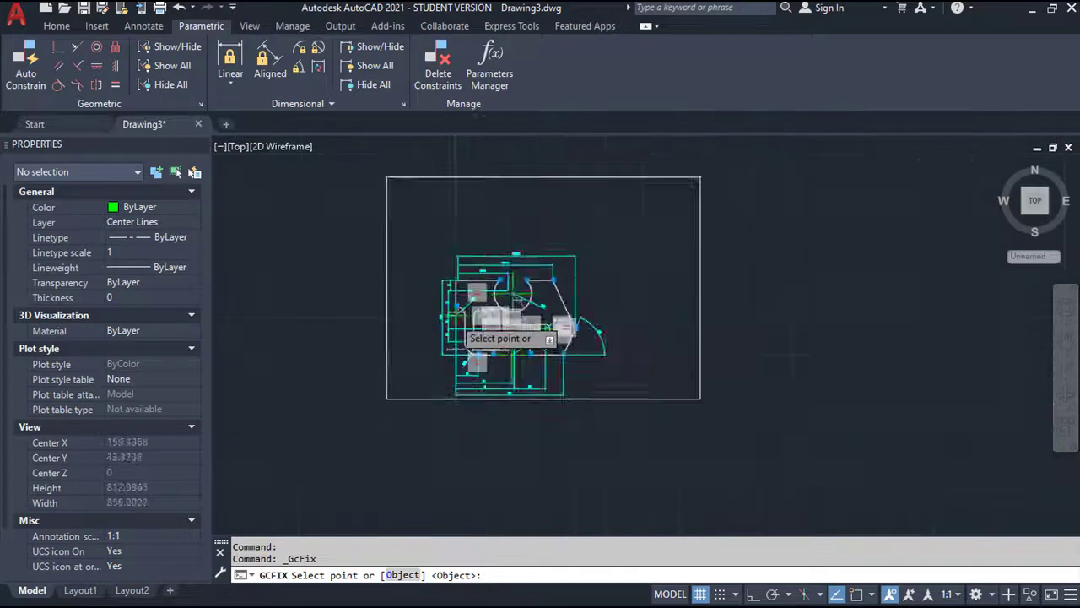
scroll(460, 321, up, 6)
scroll(498, 287, up, 3)
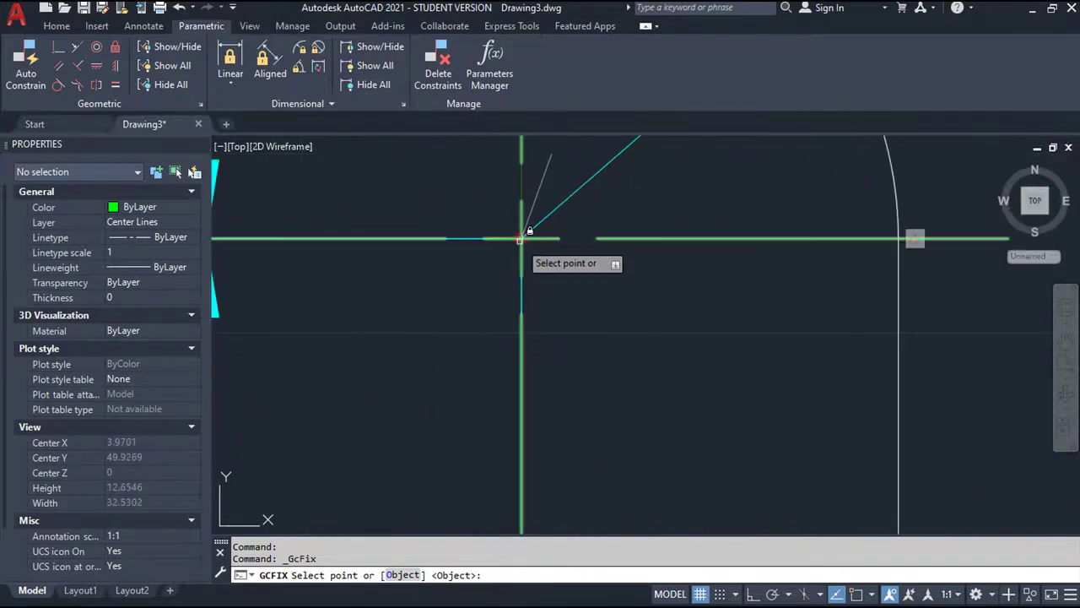
click(525, 233)
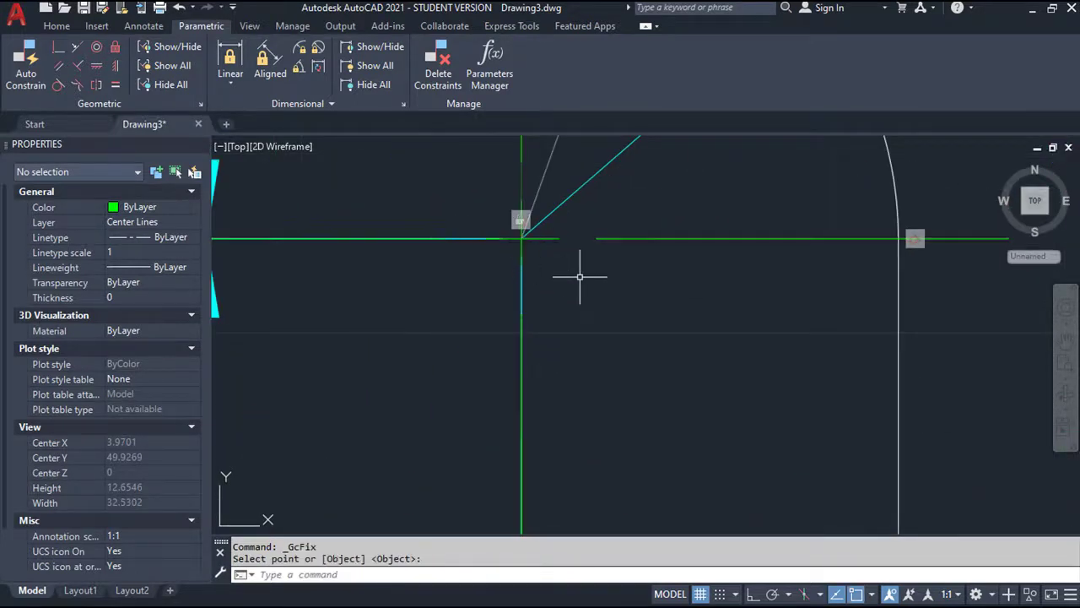
scroll(579, 276, down, 4)
scroll(498, 358, up, 1)
scroll(498, 251, down, 2)
middle_drag(498, 251, 554, 454)
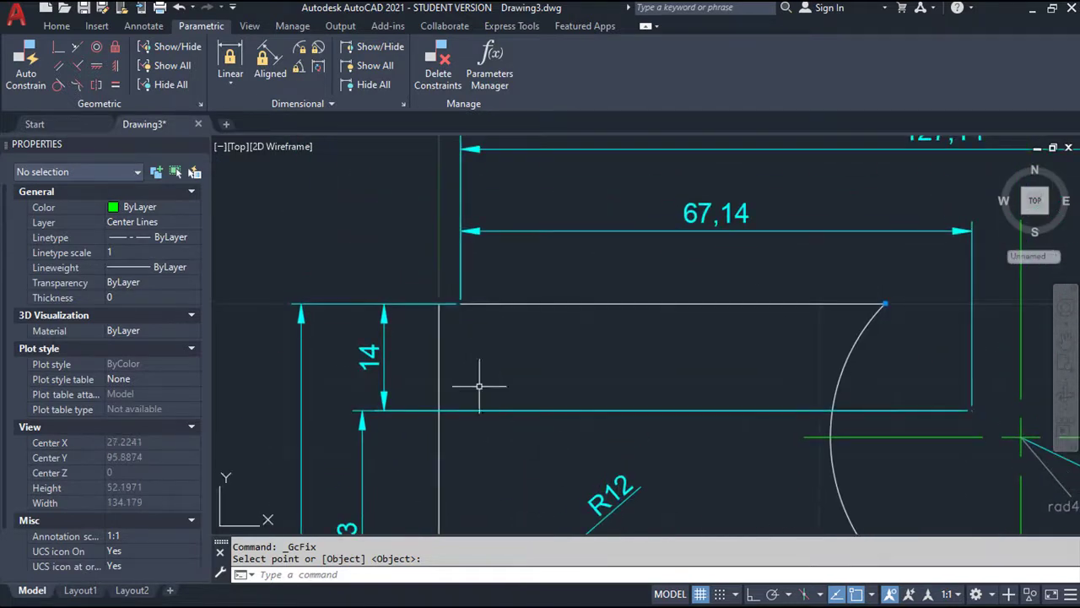
Try joining the top line's left end to the vertical line, then undo it.
click(59, 47)
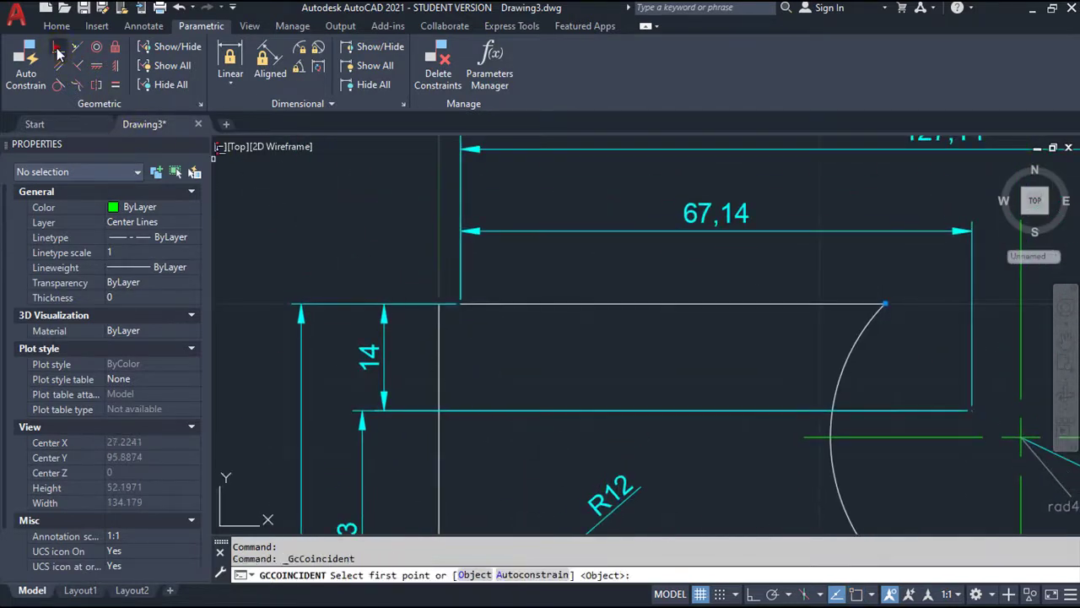
click(493, 304)
click(439, 331)
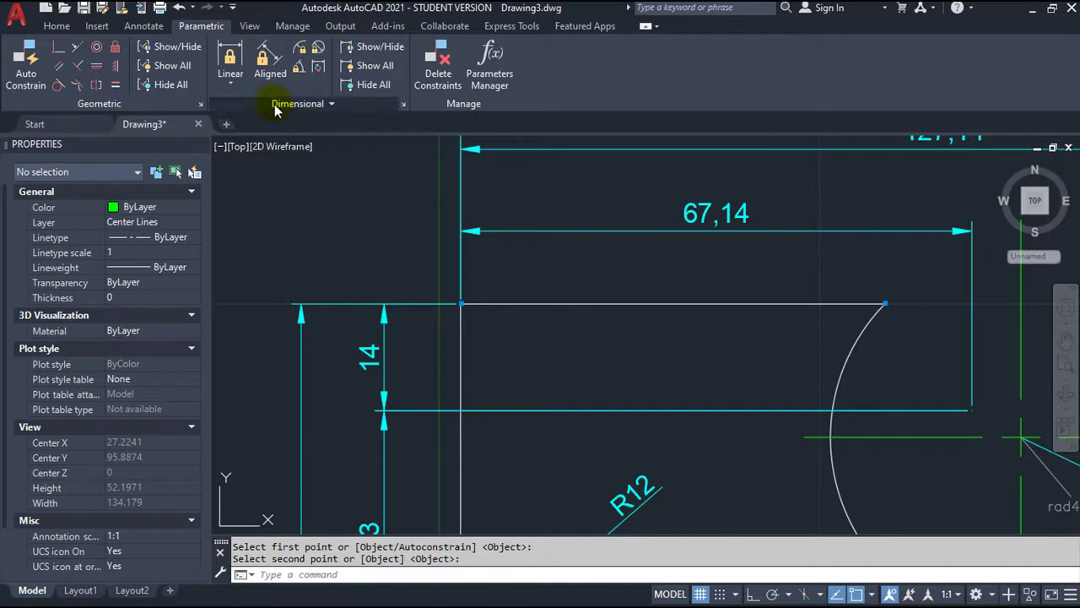
click(178, 7)
scroll(494, 366, up, 2)
scroll(494, 386, down, 3)
scroll(531, 404, down, 3)
middle_drag(531, 404, 483, 172)
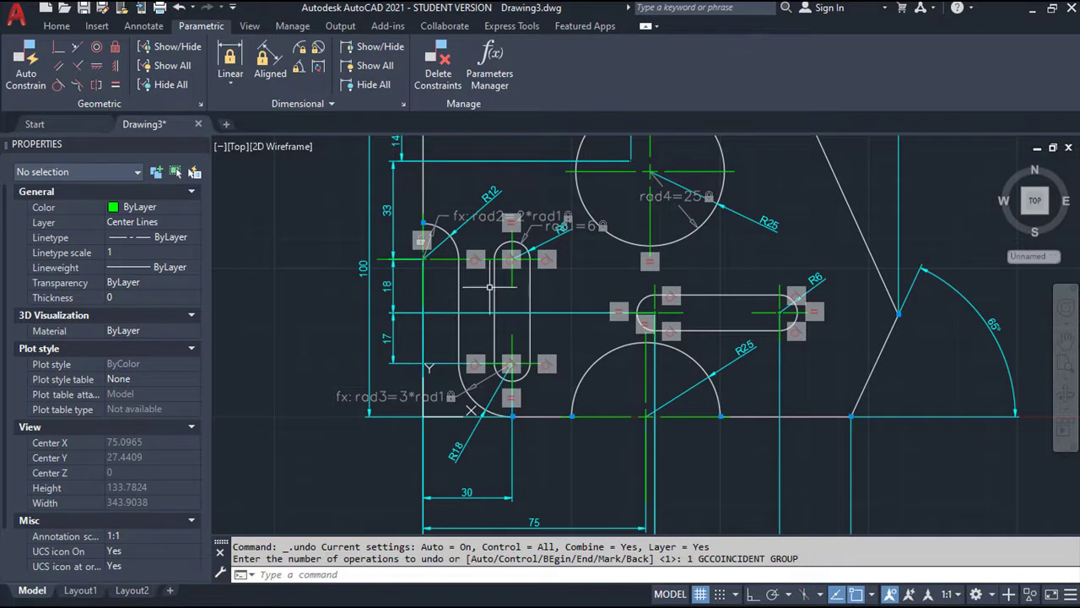
scroll(481, 363, down, 1)
scroll(447, 354, up, 3)
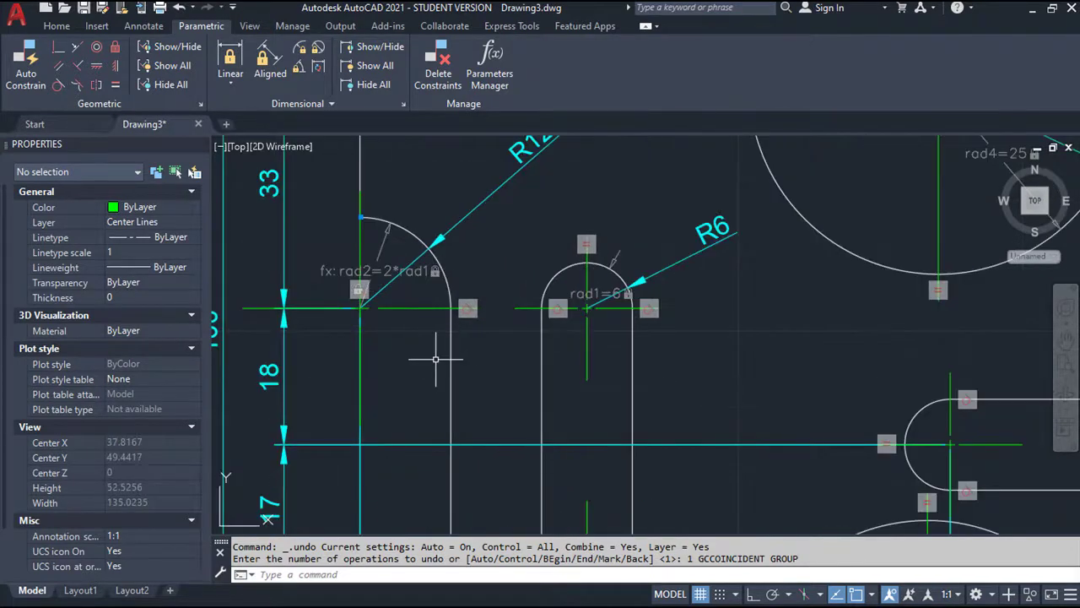
middle_drag(432, 272, 517, 506)
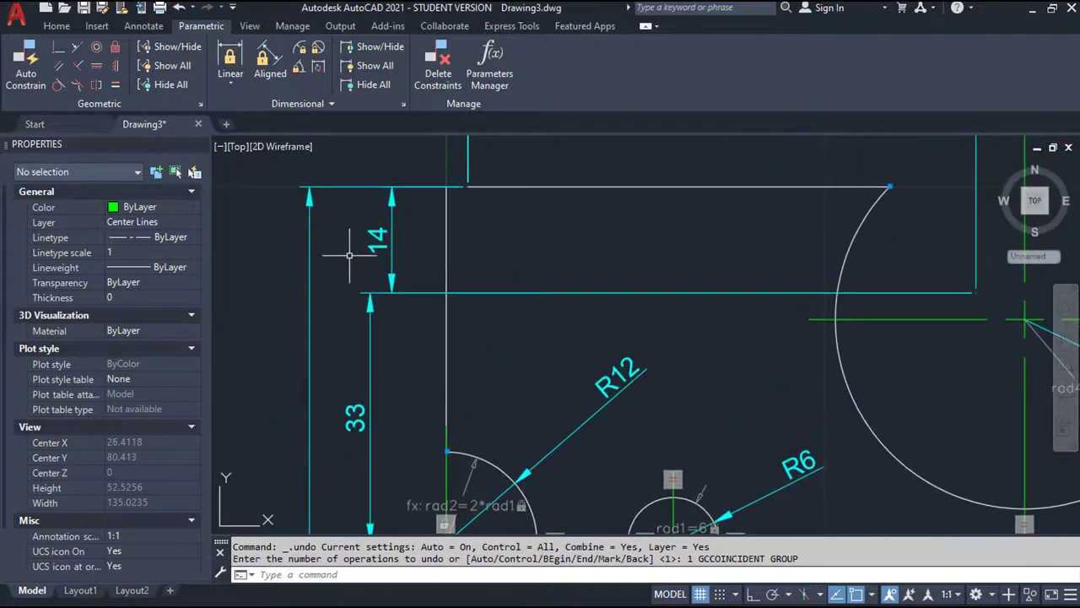
Make the top edge's left end coincident with the left vertical line, closing the corner.
click(59, 47)
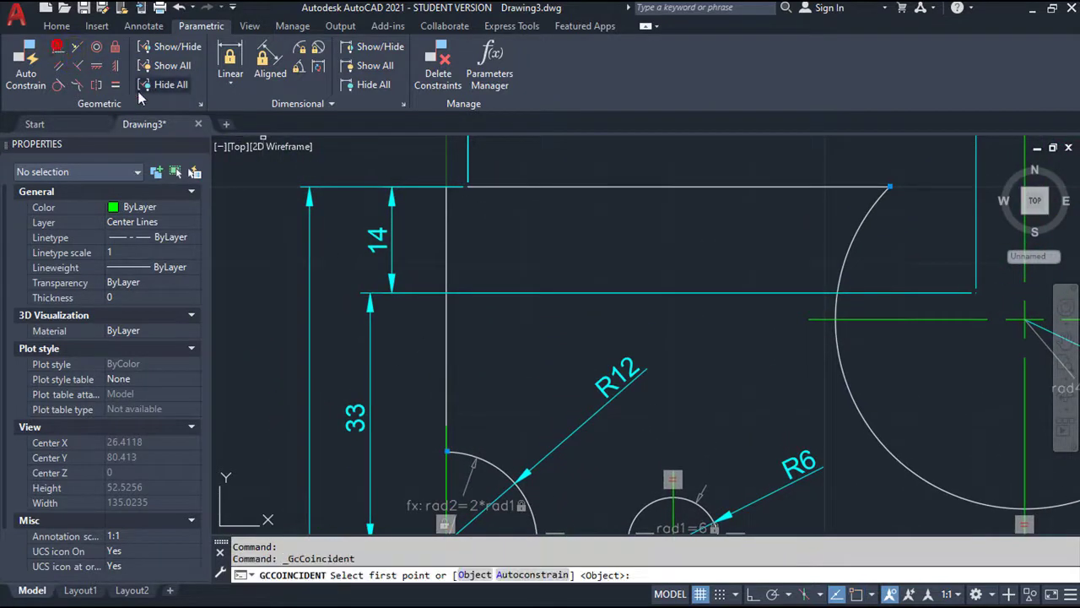
click(446, 194)
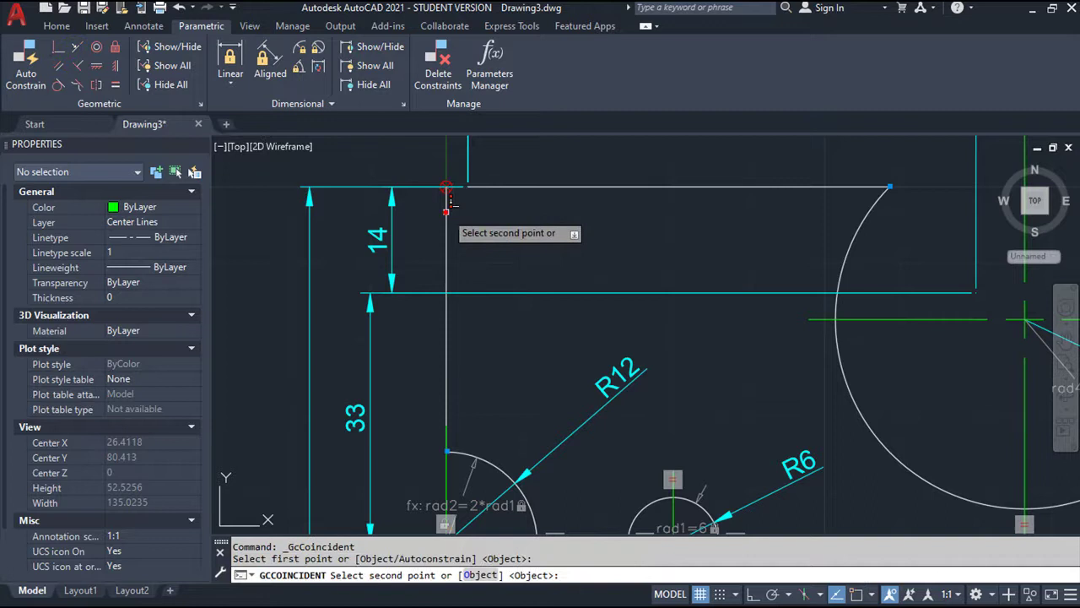
click(496, 186)
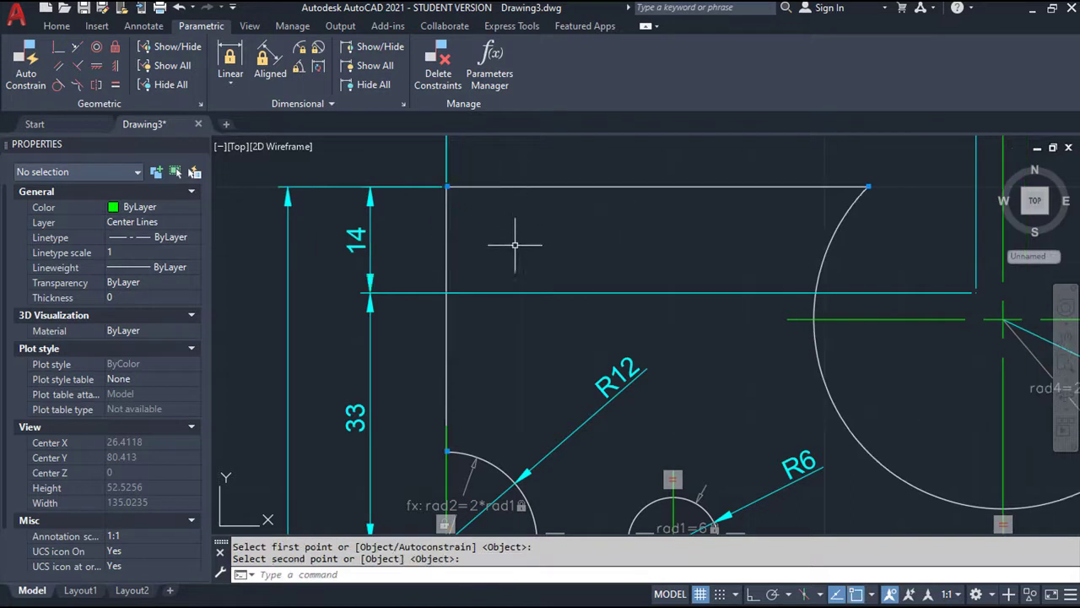
scroll(515, 245, down, 3)
middle_drag(496, 254, 486, 247)
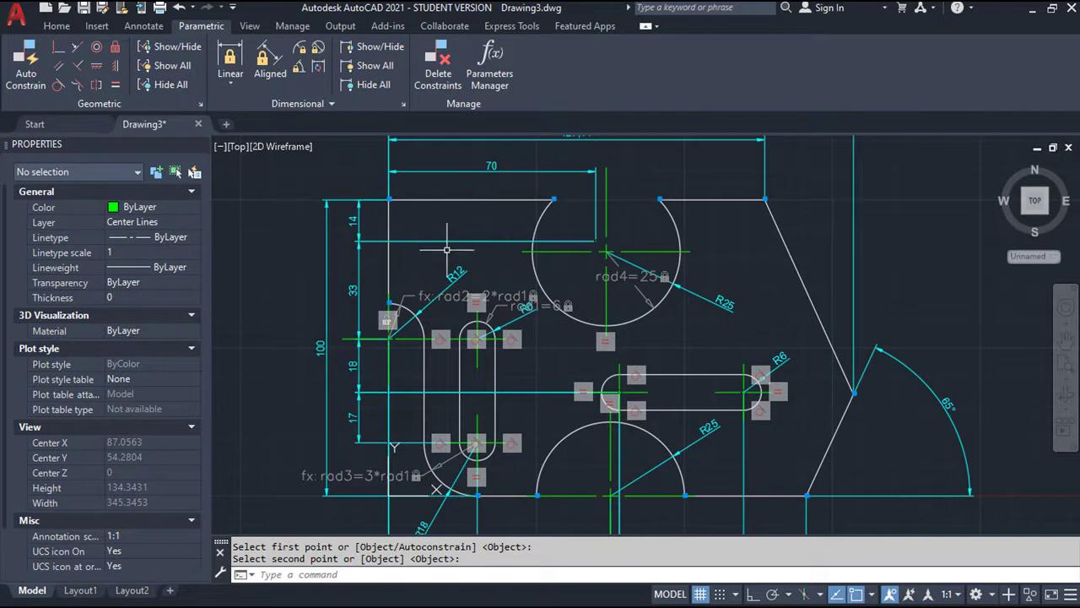
double_click(554, 308)
text(7)
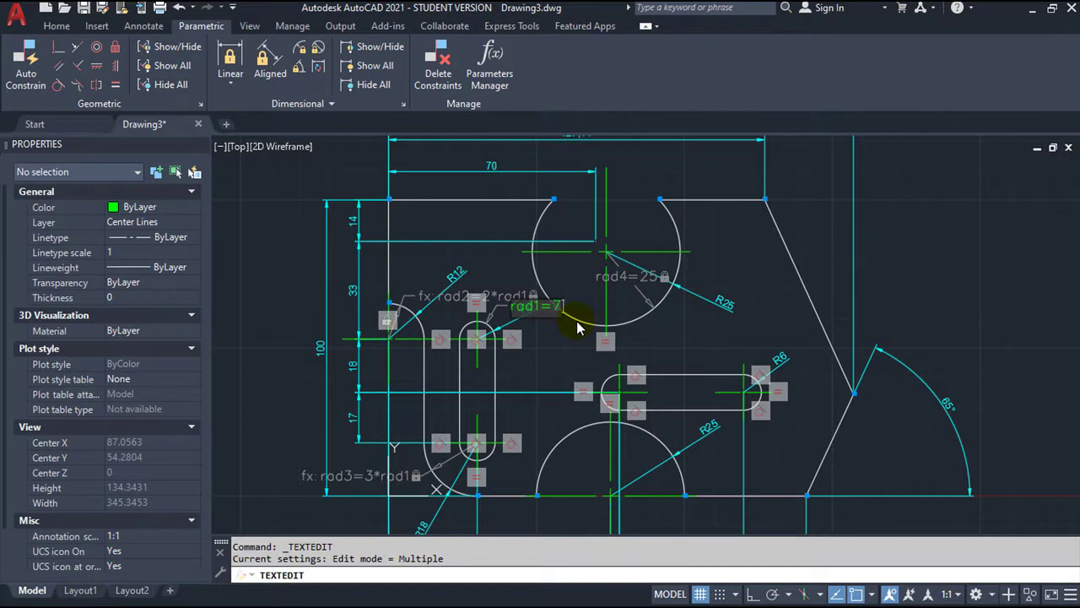
key(Return)
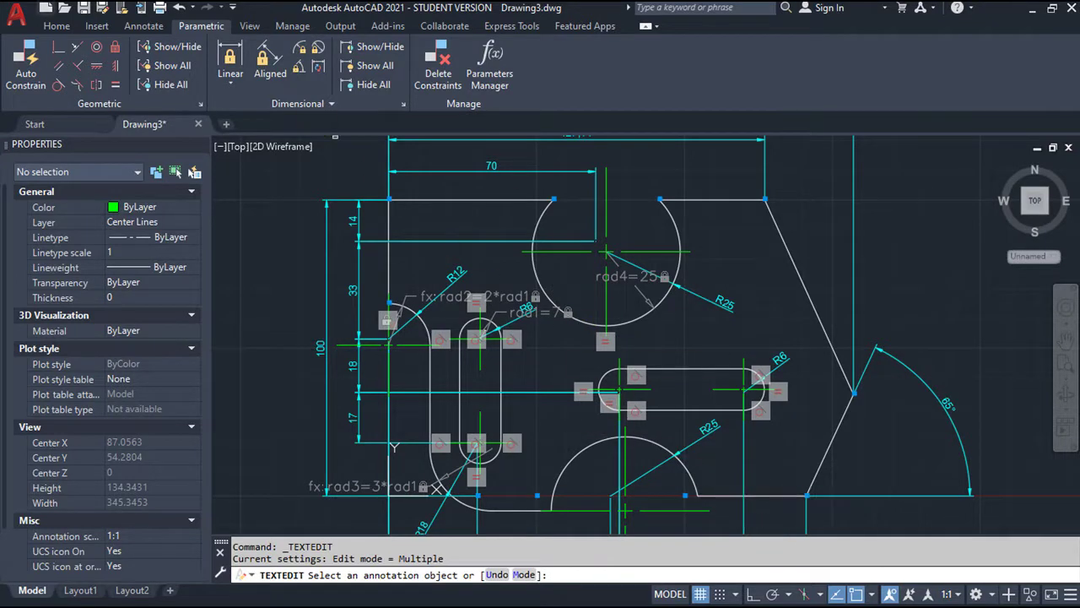
click(178, 8)
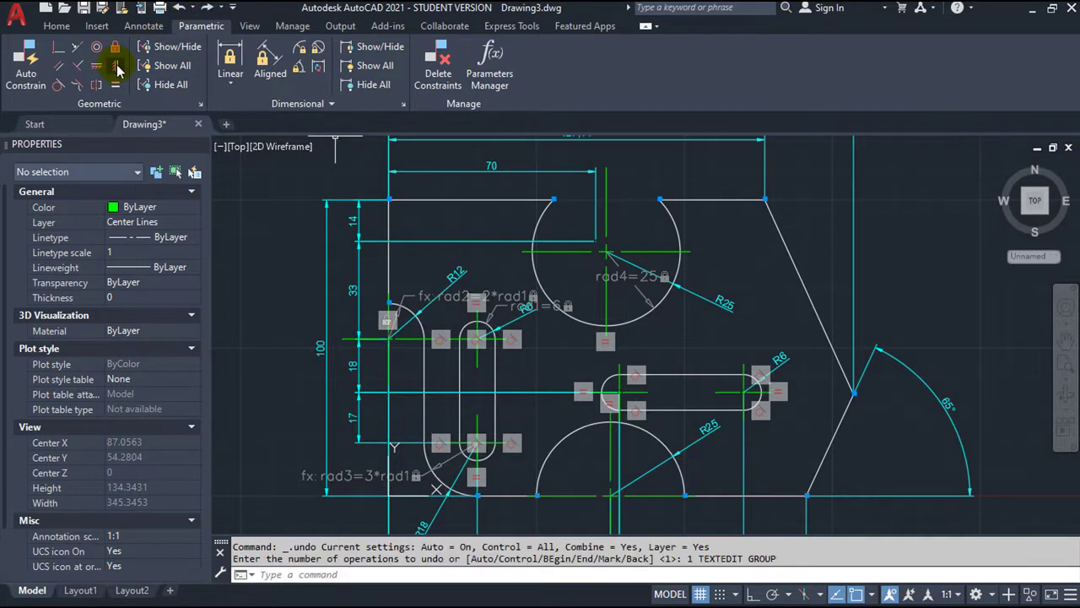
Make the bottom edge segments left and right of the semicircle parallel.
click(58, 66)
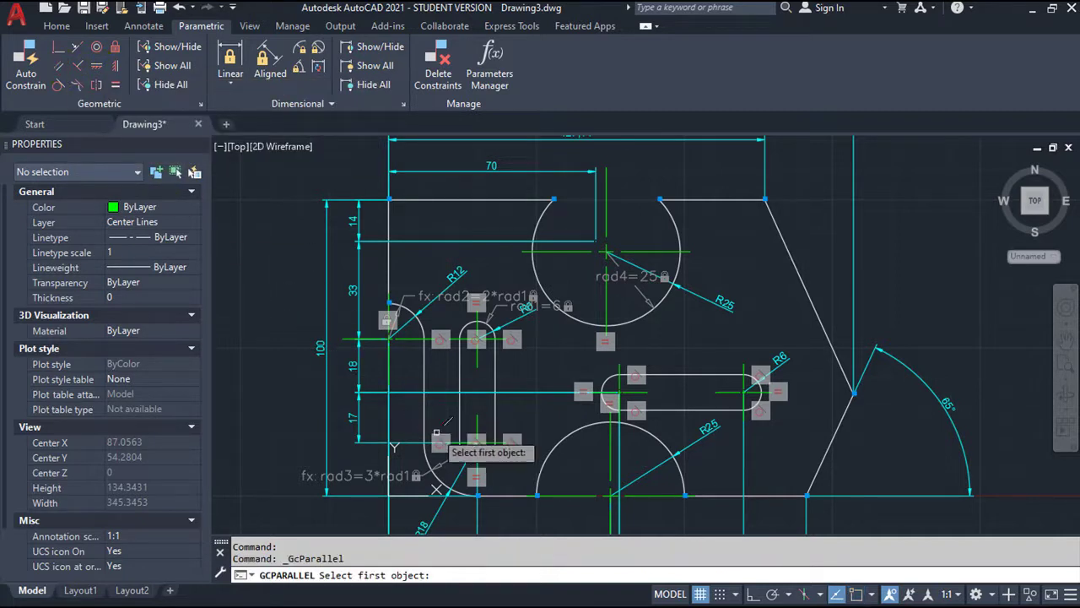
click(505, 494)
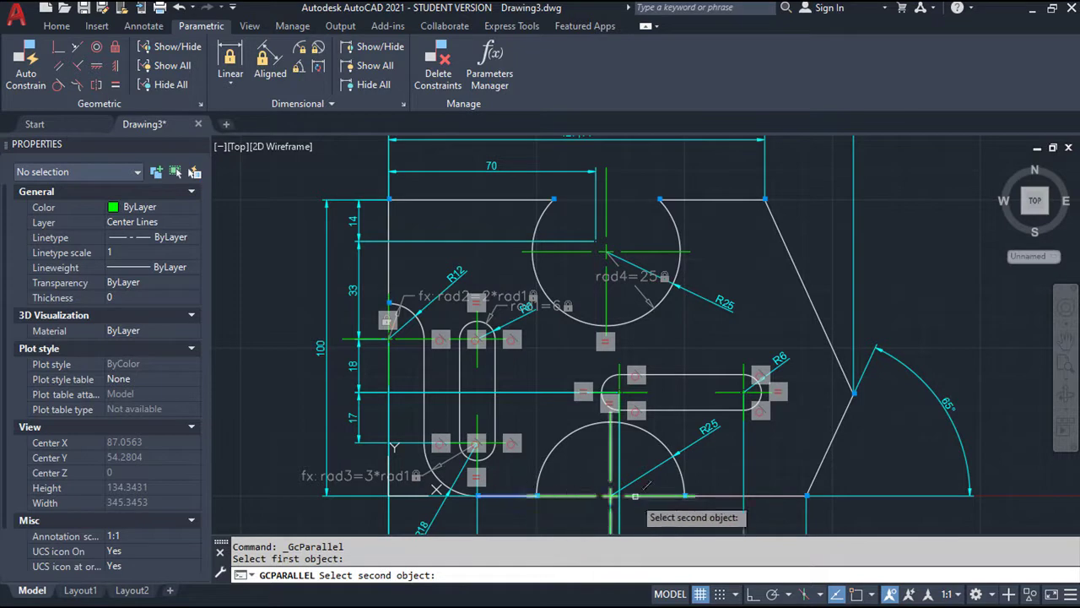
click(729, 494)
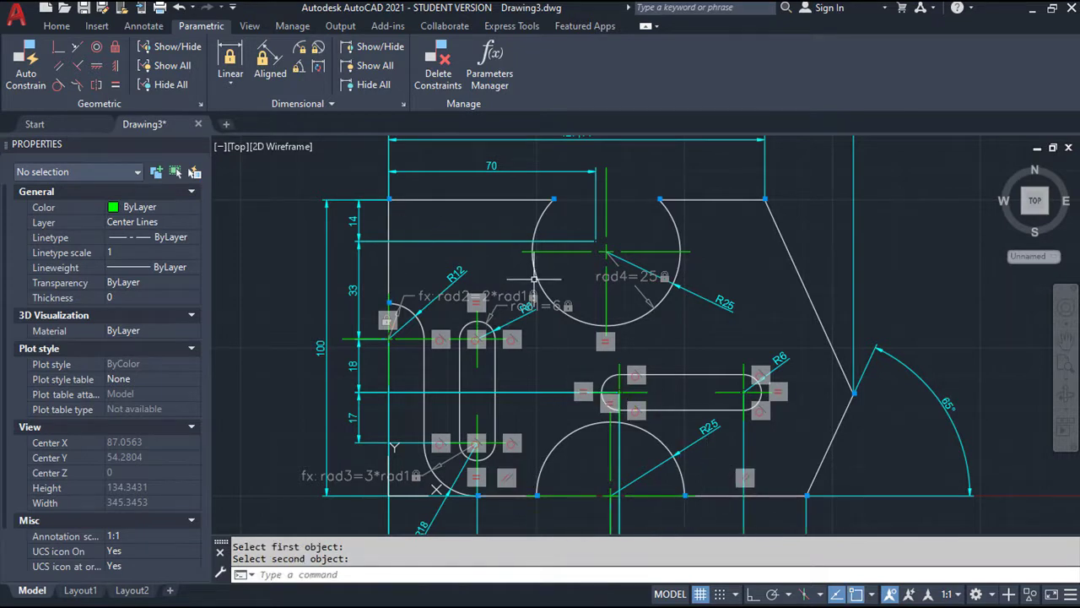
Test rad1 at 7 to check the formulas, then revert it to 6.
double_click(552, 310)
text(7)
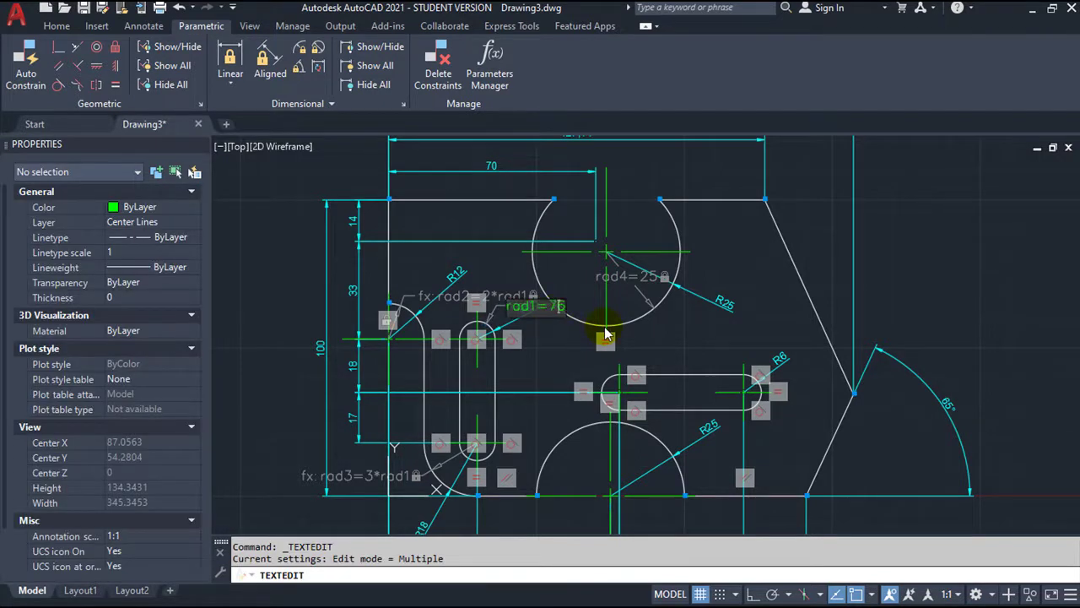
key(Return)
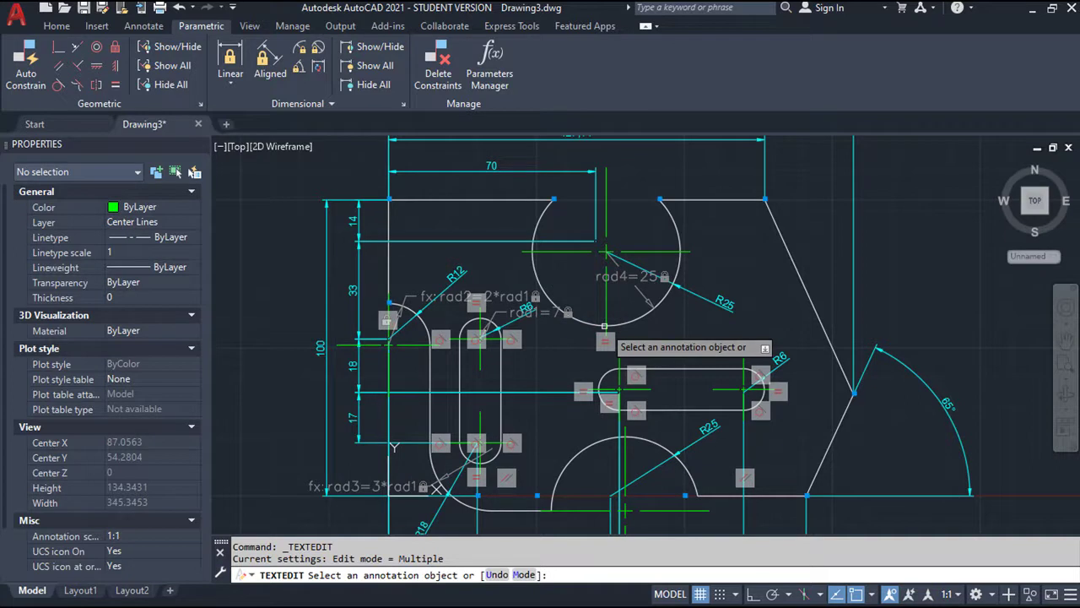
click(179, 8)
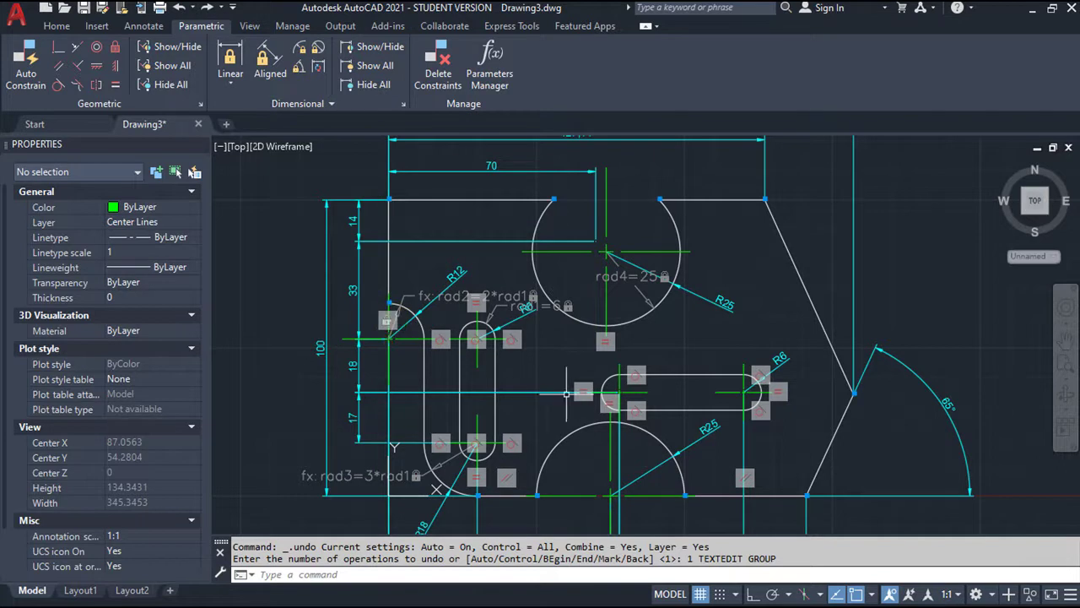
scroll(582, 455, up, 1)
scroll(540, 397, up, 1)
scroll(504, 356, up, 2)
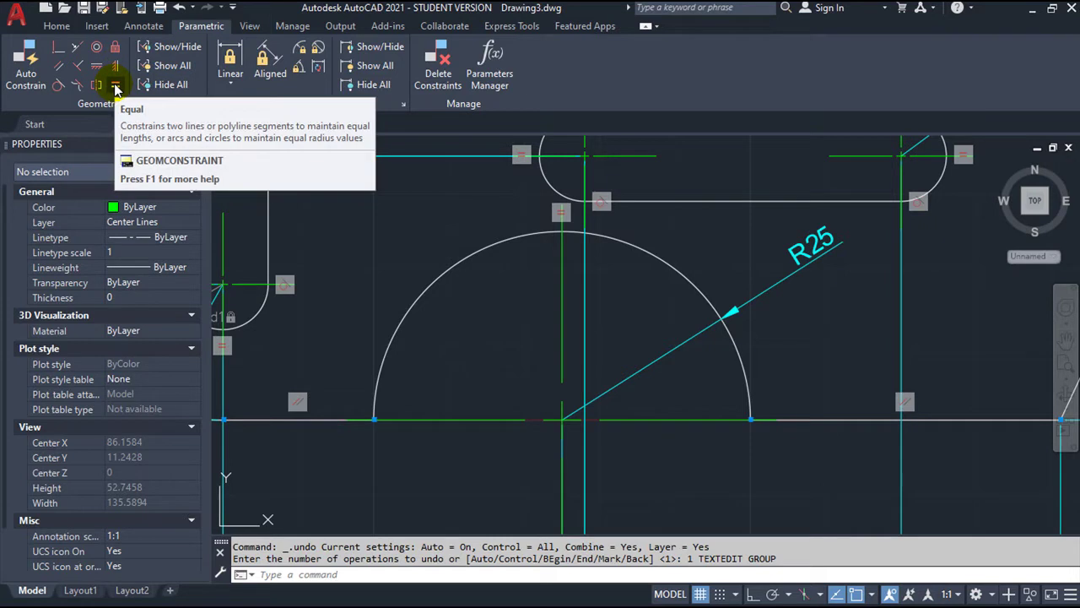
Make the bottom-left and bottom-right edge segments collinear.
click(76, 48)
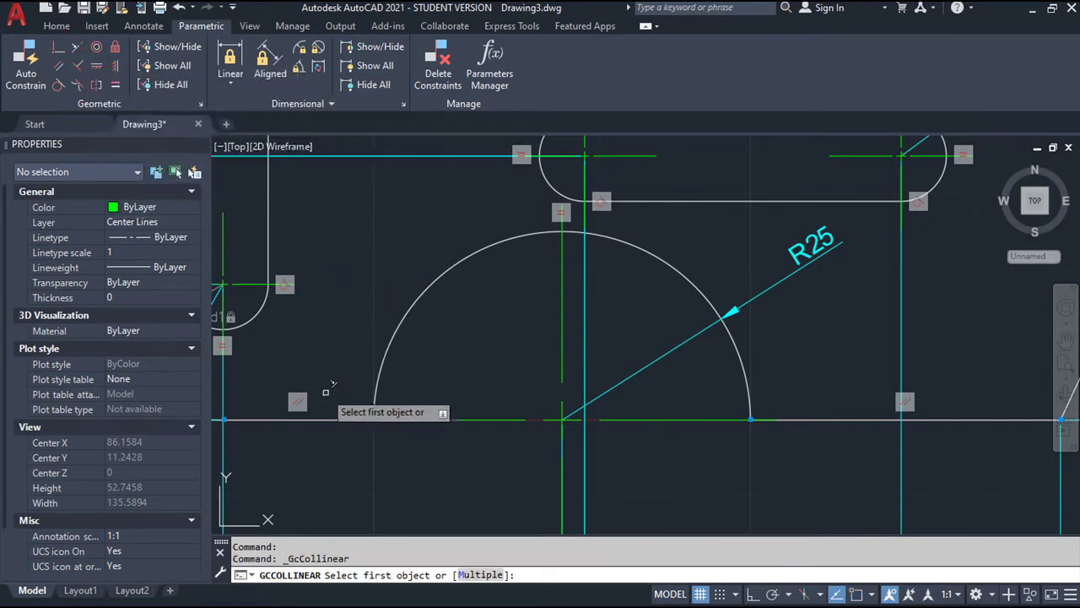
click(326, 419)
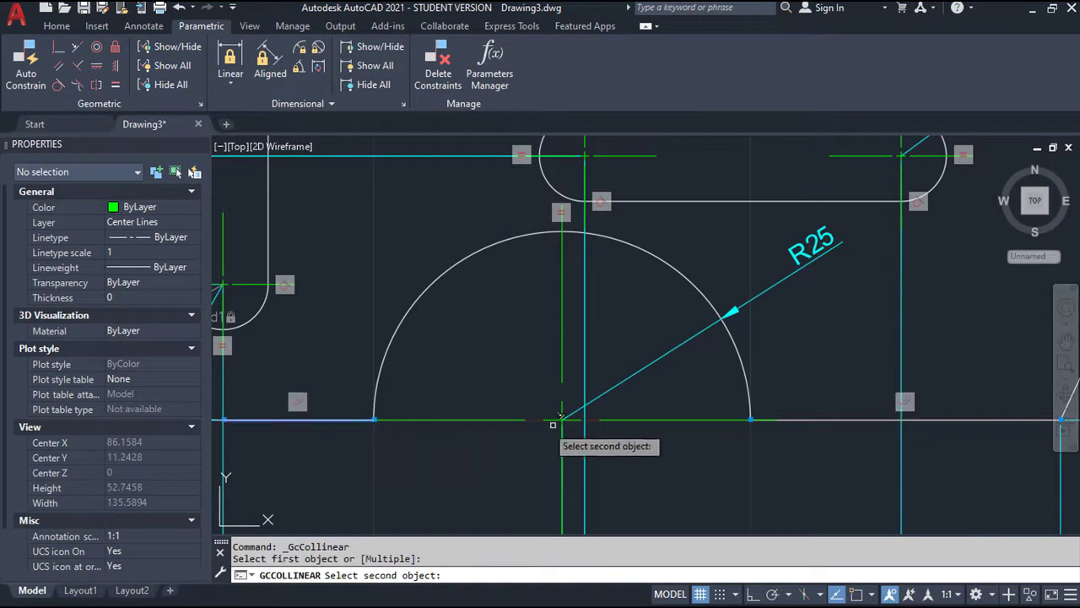
click(835, 419)
scroll(704, 441, down, 2)
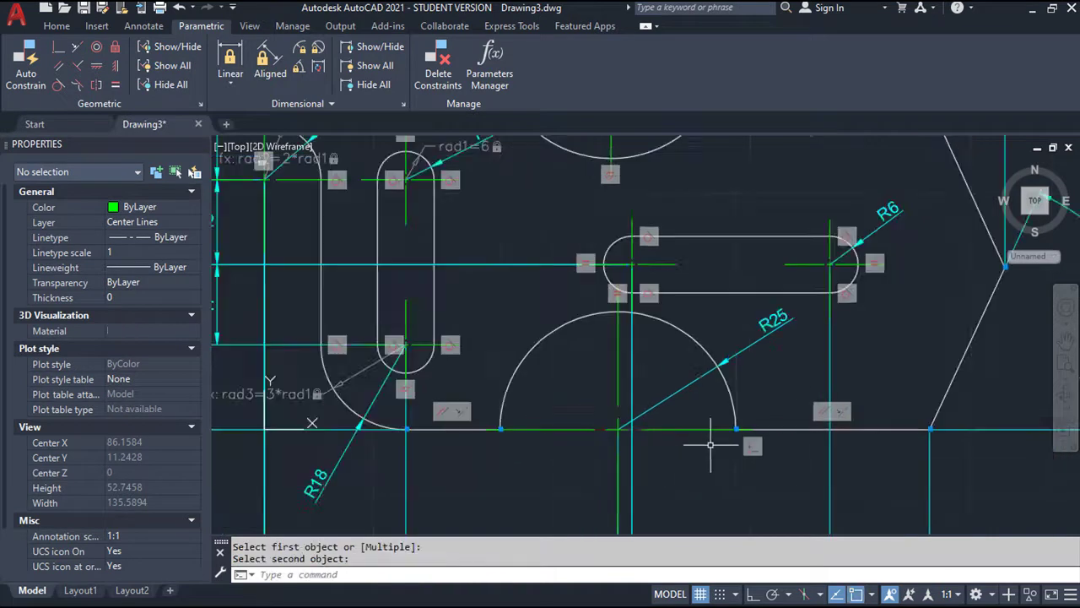
scroll(704, 441, down, 2)
middle_drag(699, 445, 551, 367)
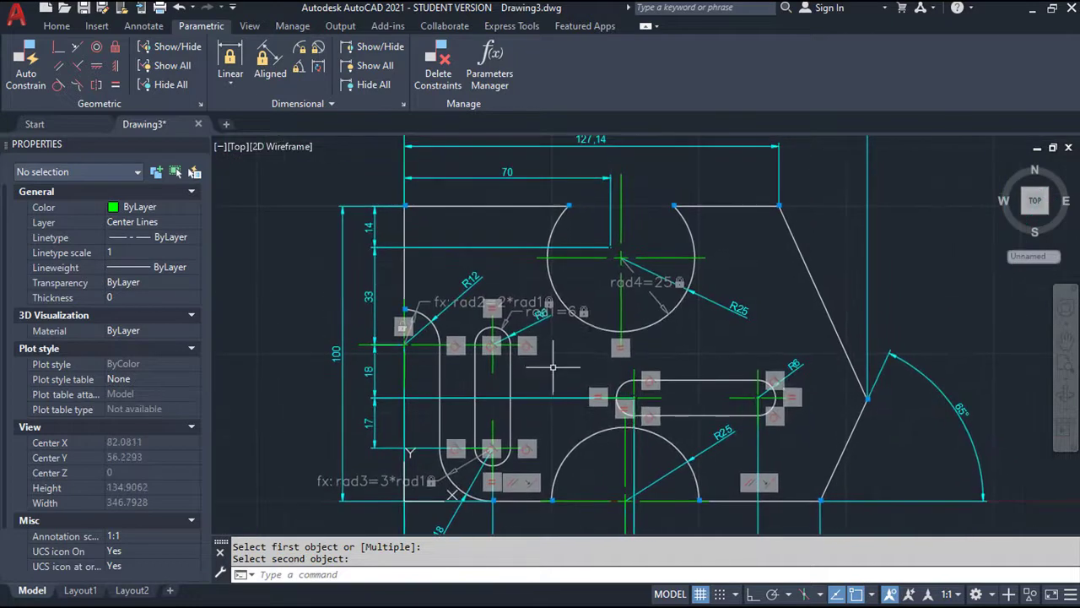
scroll(552, 366, up, 2)
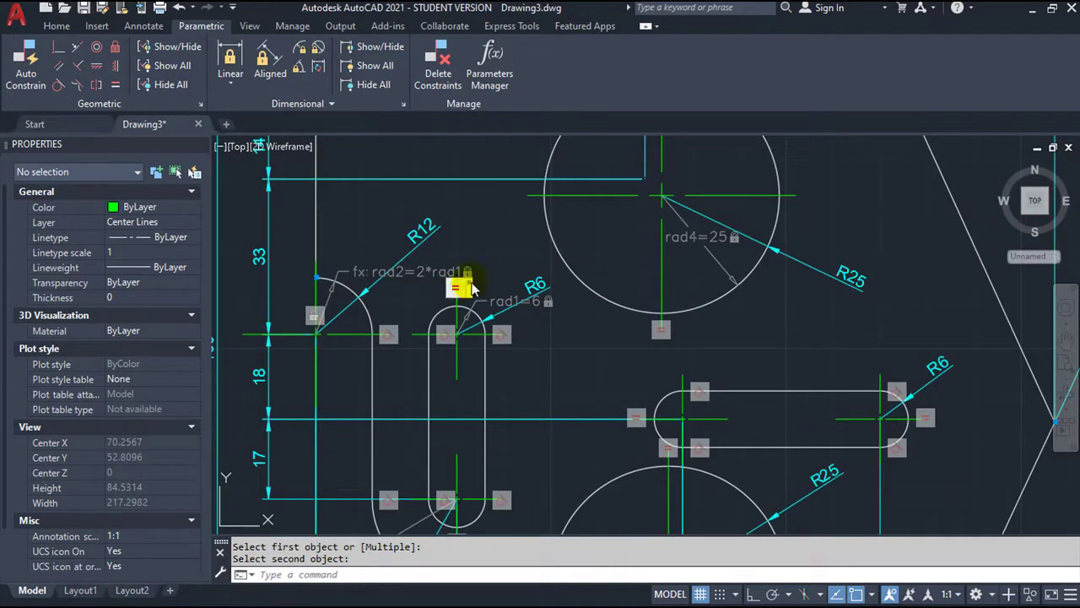
Trial rad1 at 7 and rad4 at 20, then undo both edits.
click(505, 303)
double_click(506, 304)
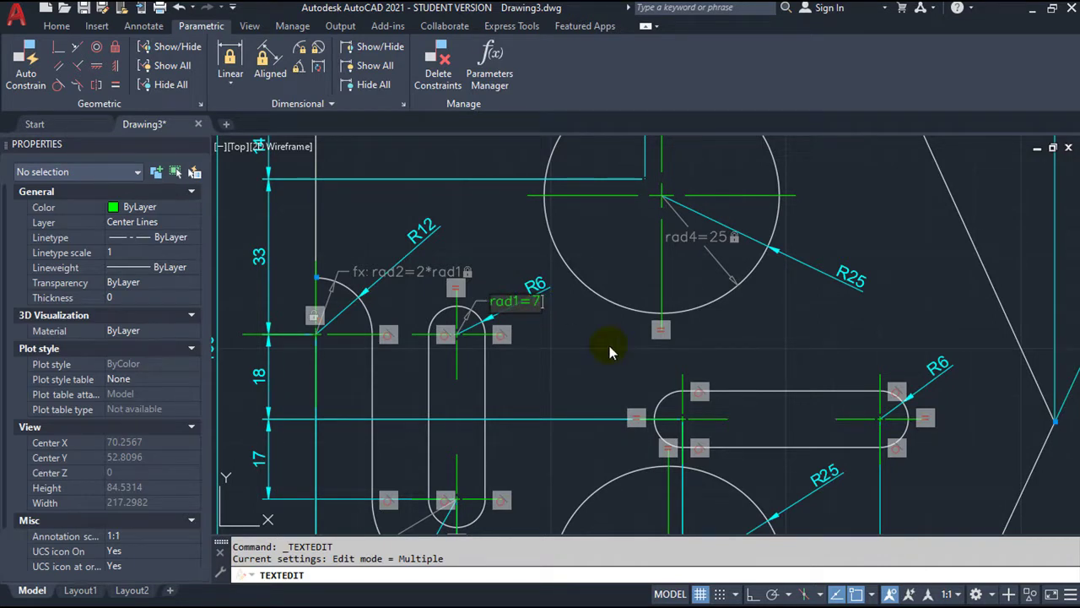
key(Return)
scroll(705, 412, down, 2)
mouse_move(705, 412)
middle_down()
mouse_move(661, 303)
mouse_move(674, 388)
middle_up()
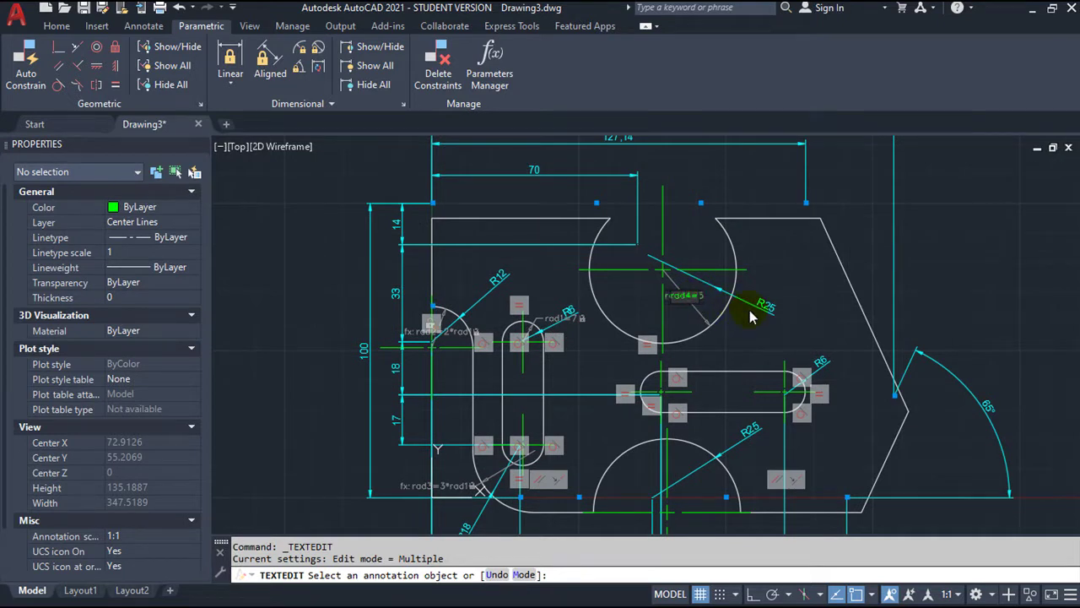
click(685, 295)
text(0)
key(Return)
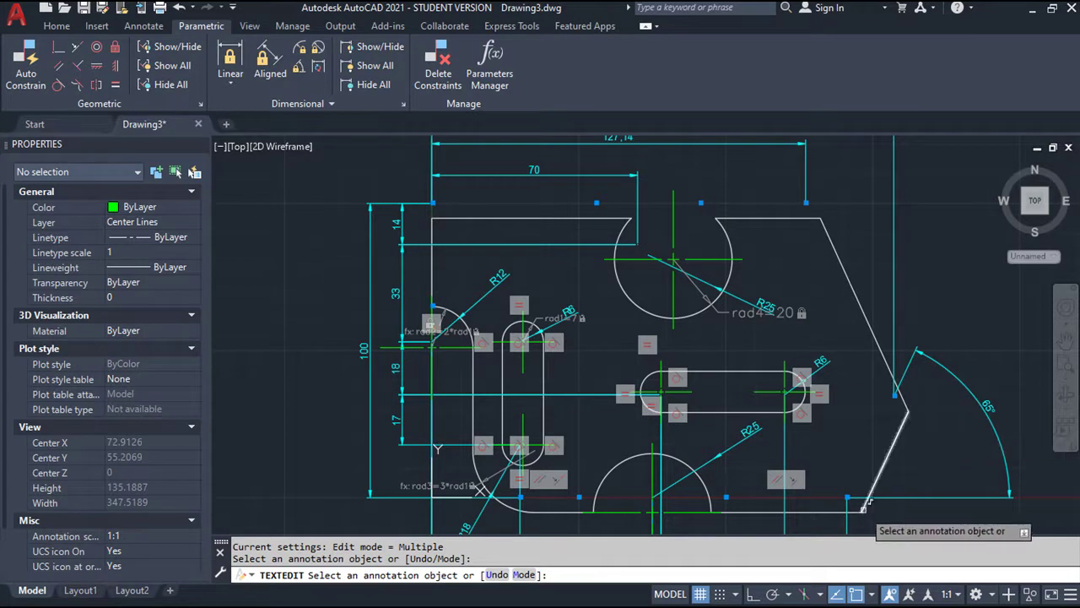
click(178, 9)
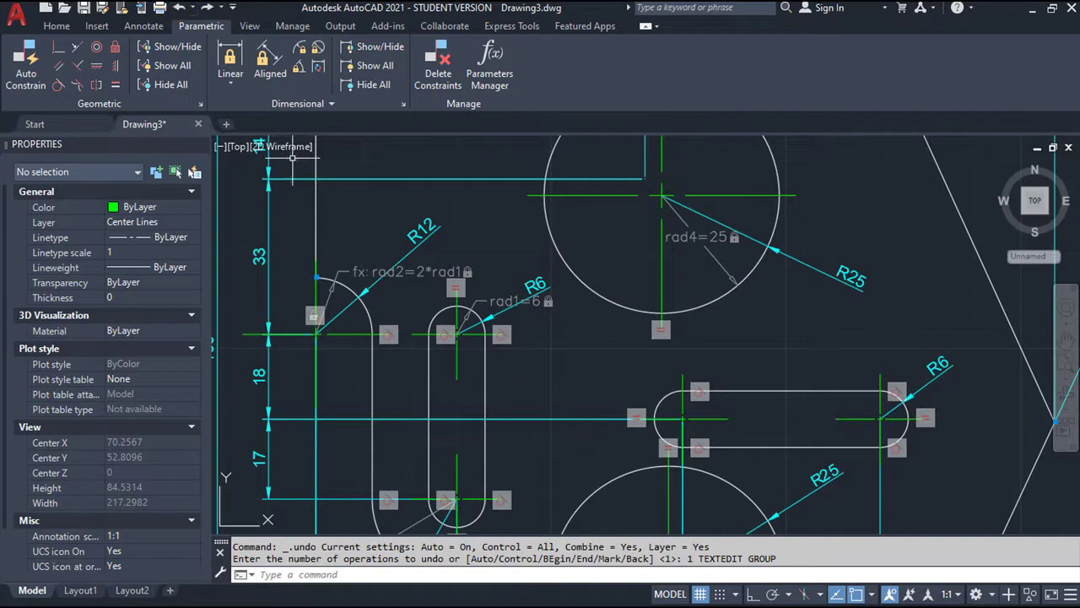
scroll(388, 299, down, 2)
mouse_move(547, 323)
middle_down()
mouse_move(609, 336)
mouse_move(580, 309)
mouse_move(562, 327)
middle_up()
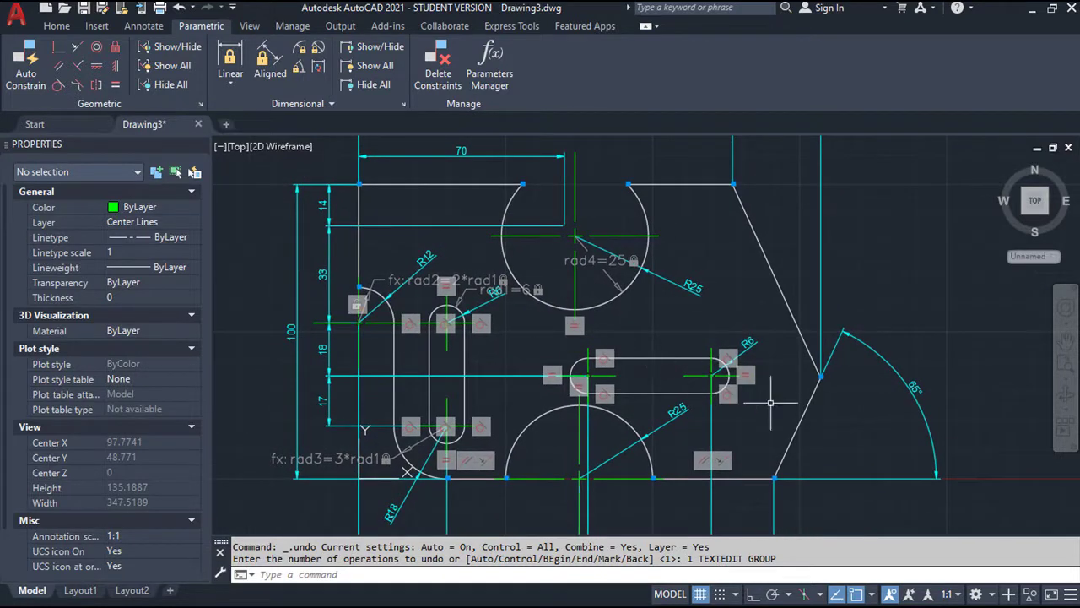